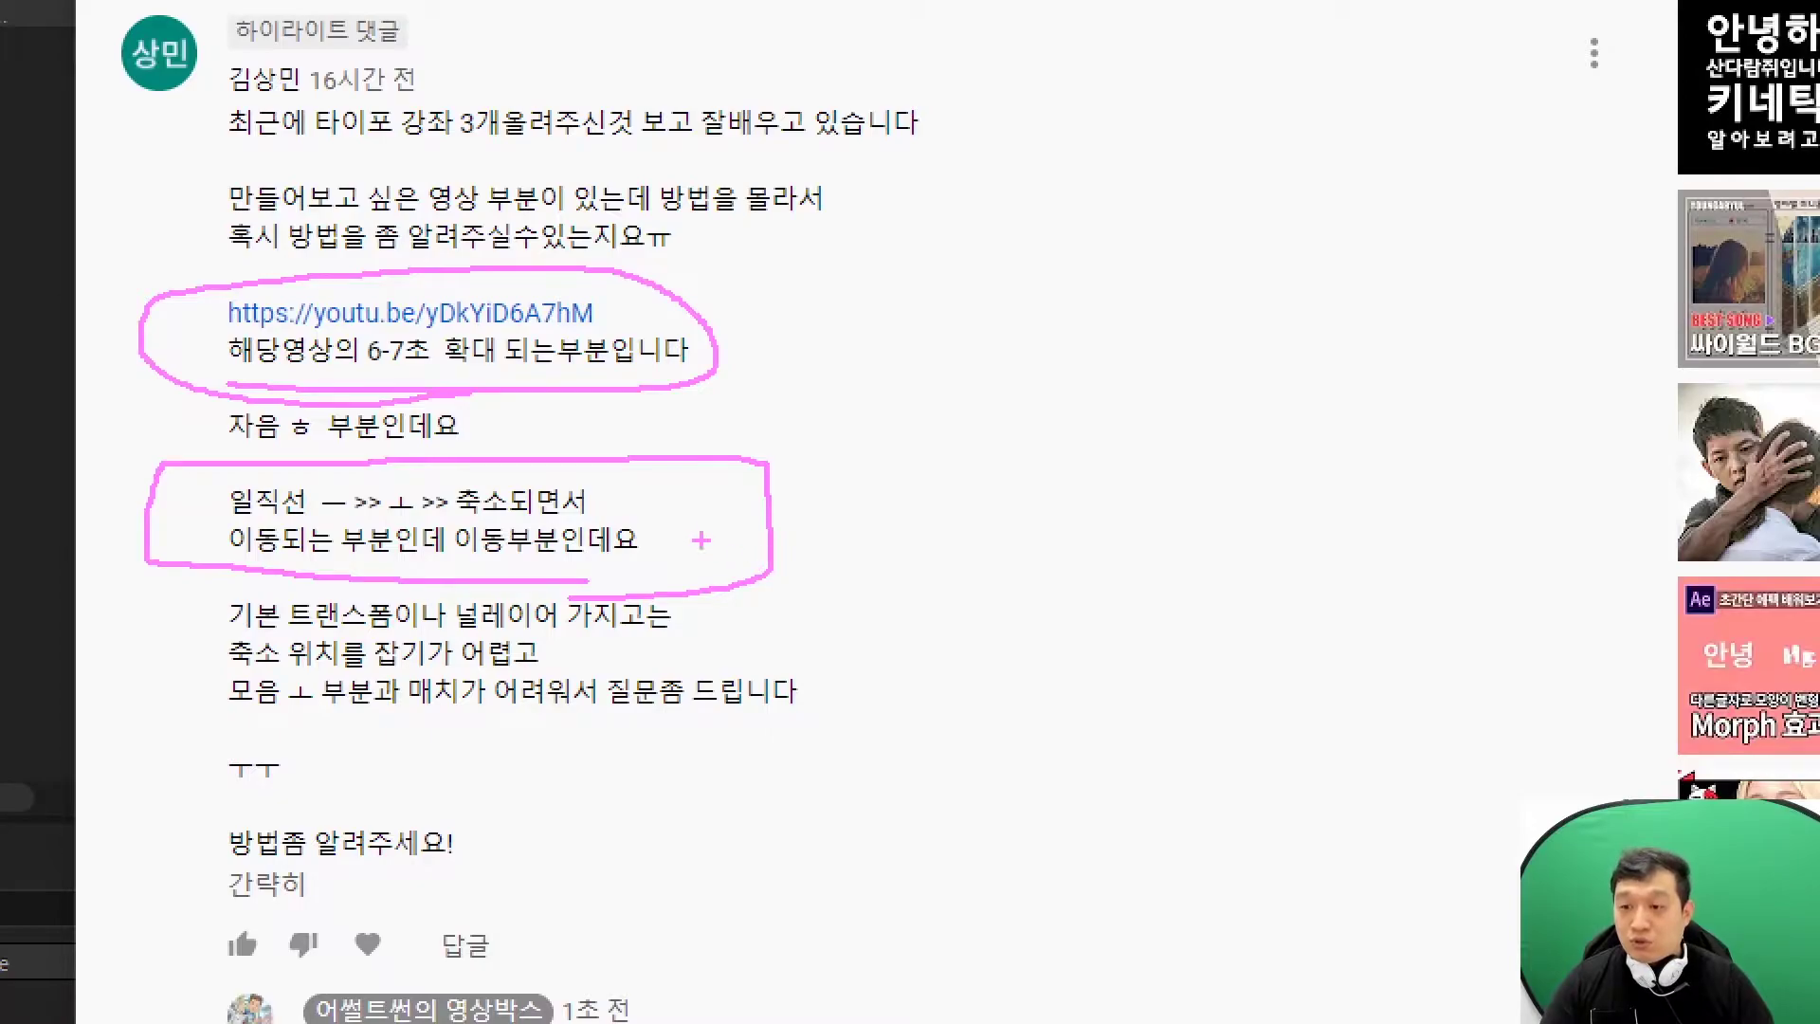
Switch to the linked typography reference video, mute it and rewind to about 0:05
mouse_move(151, 731)
mouse_down()
mouse_move(922, 739)
mouse_move(811, 305)
mouse_move(588, 219)
mouse_move(150, 256)
mouse_move(152, 705)
mouse_up()
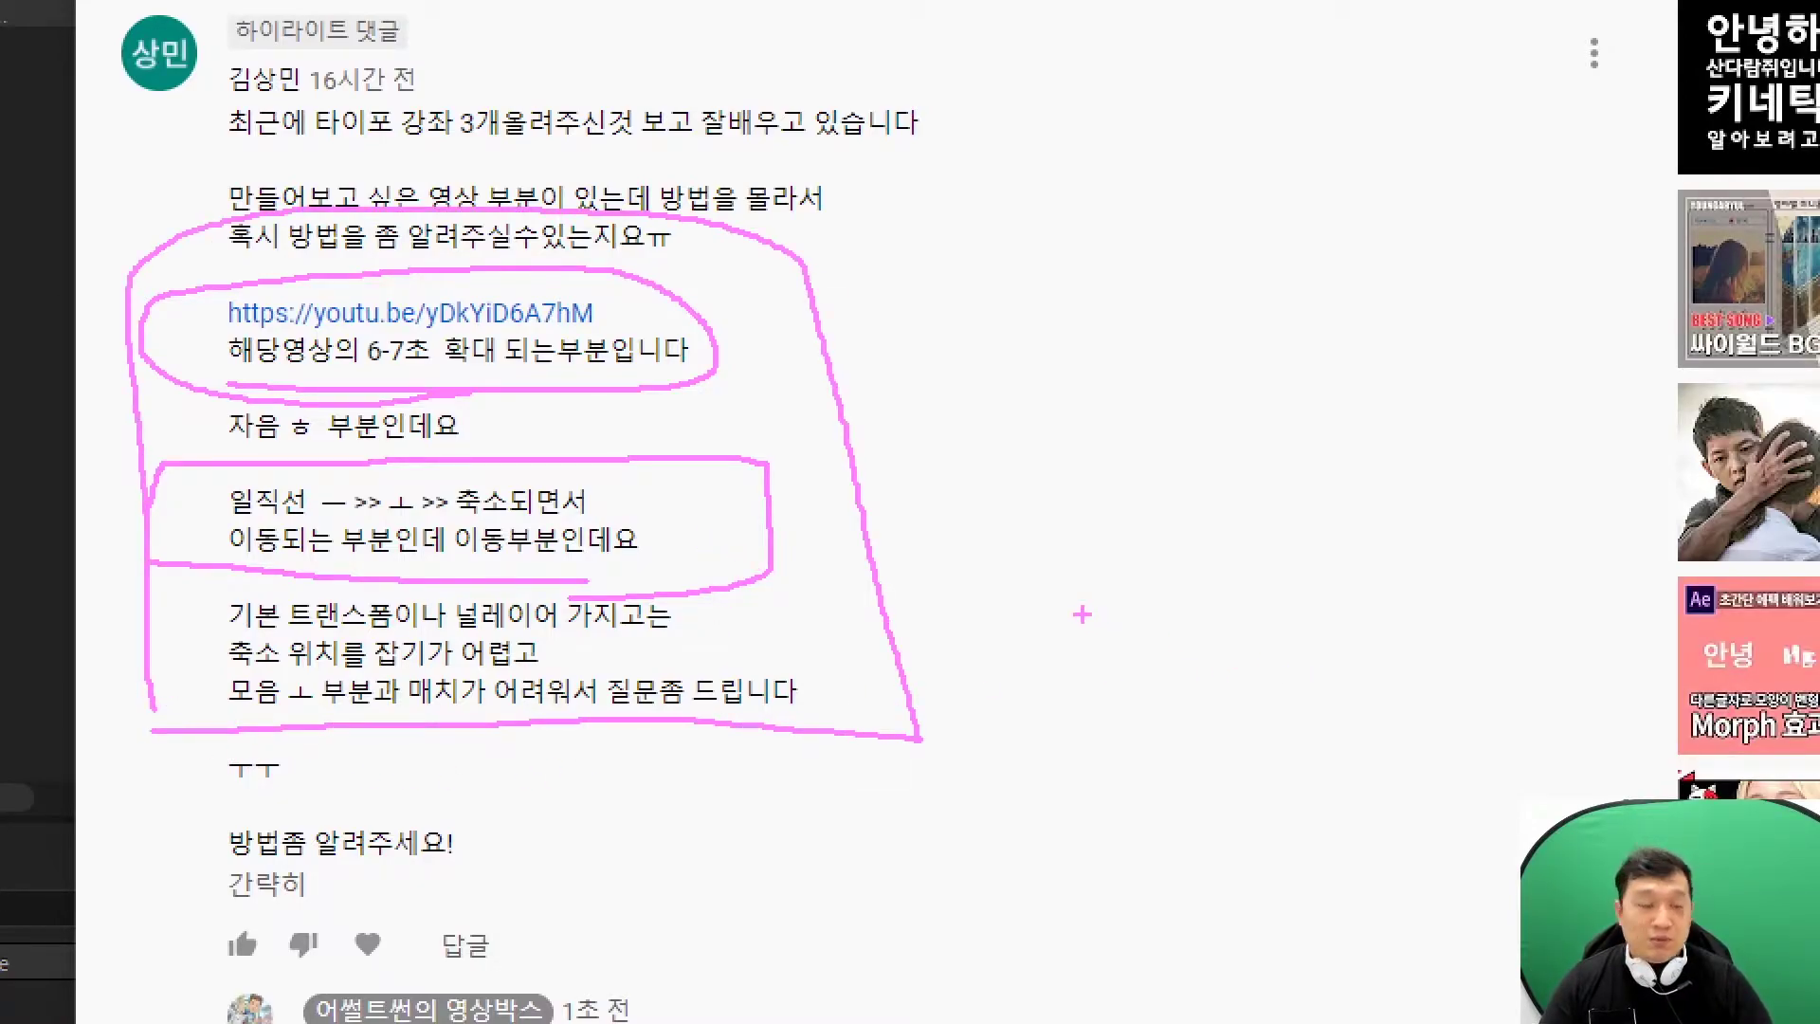
key(Escape)
click(554, 45)
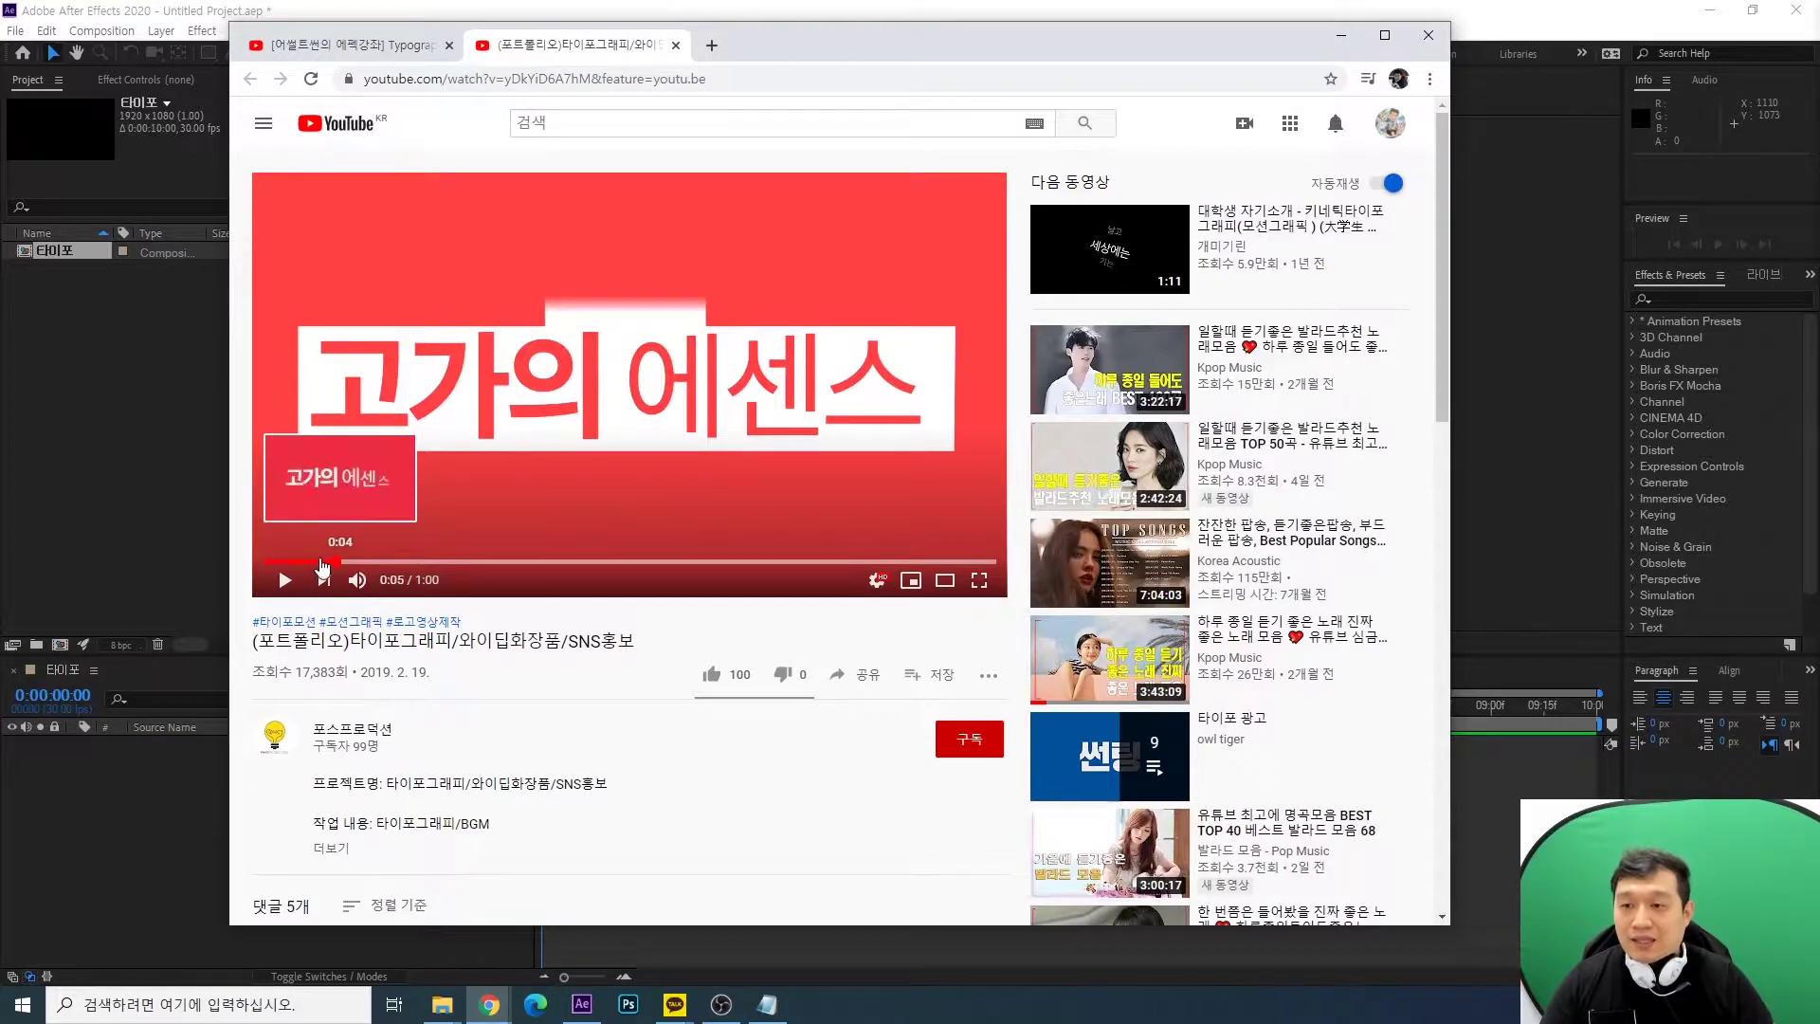
click(358, 579)
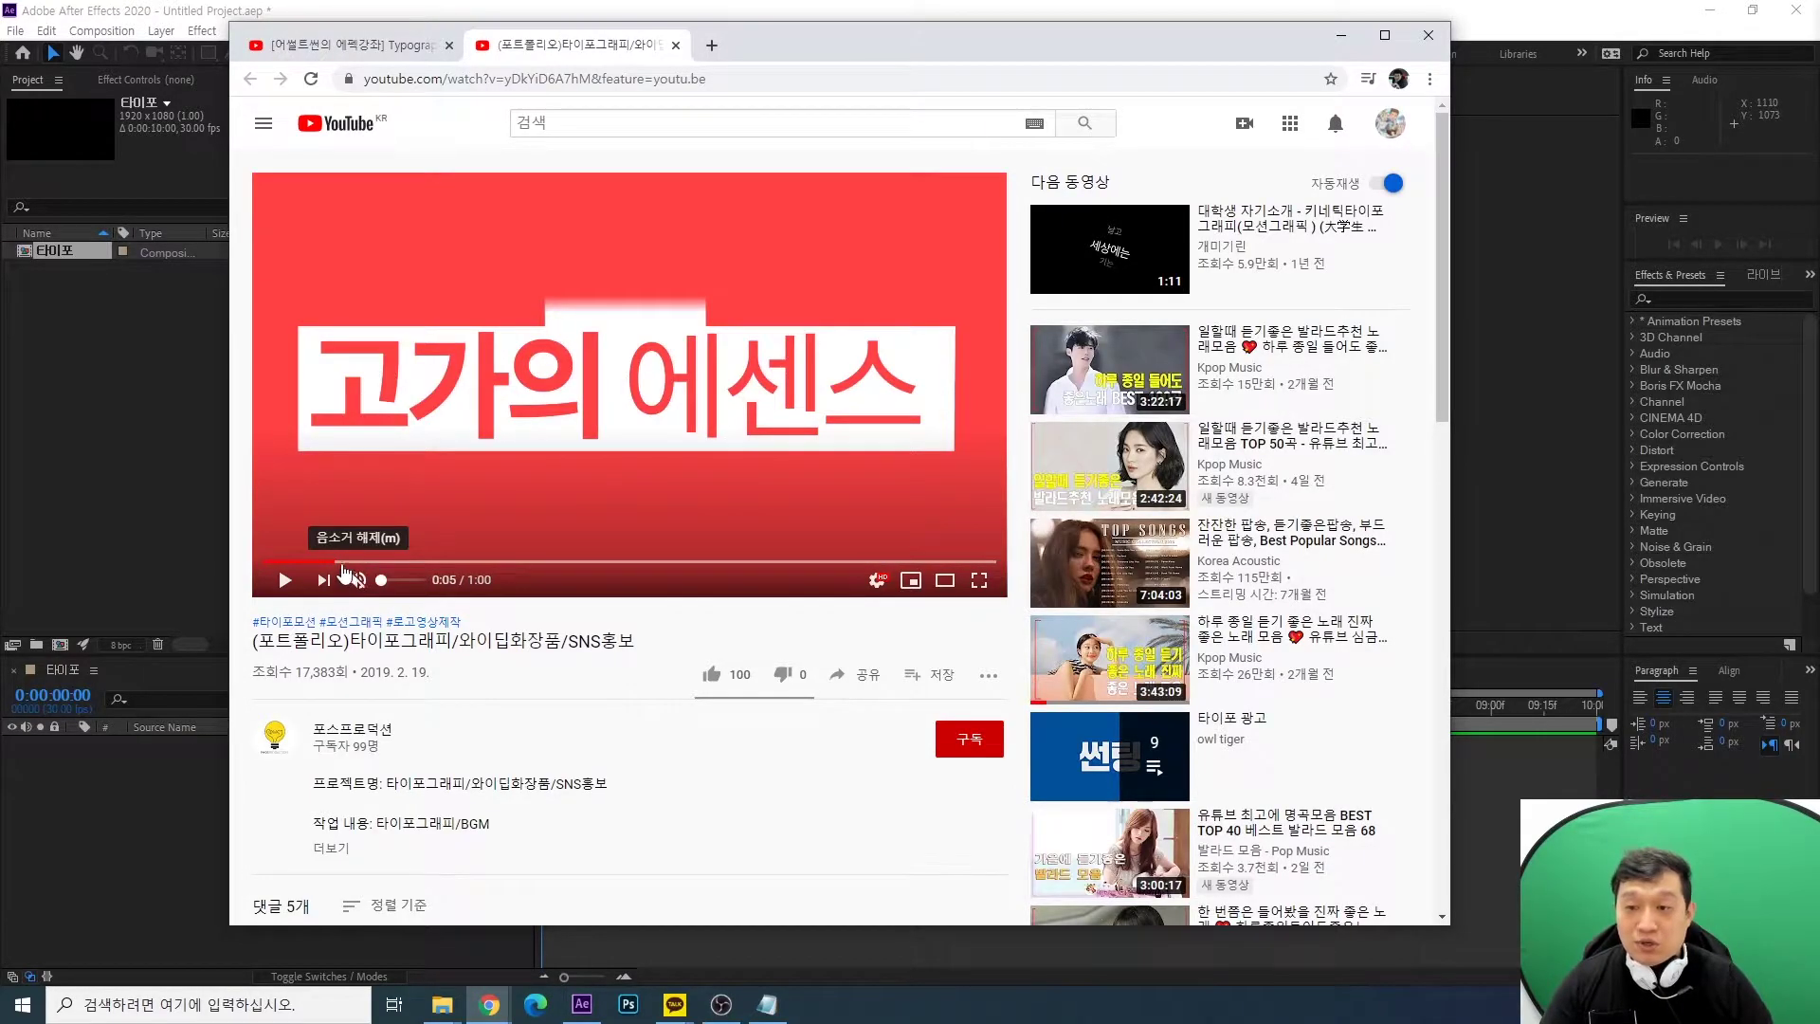
click(324, 562)
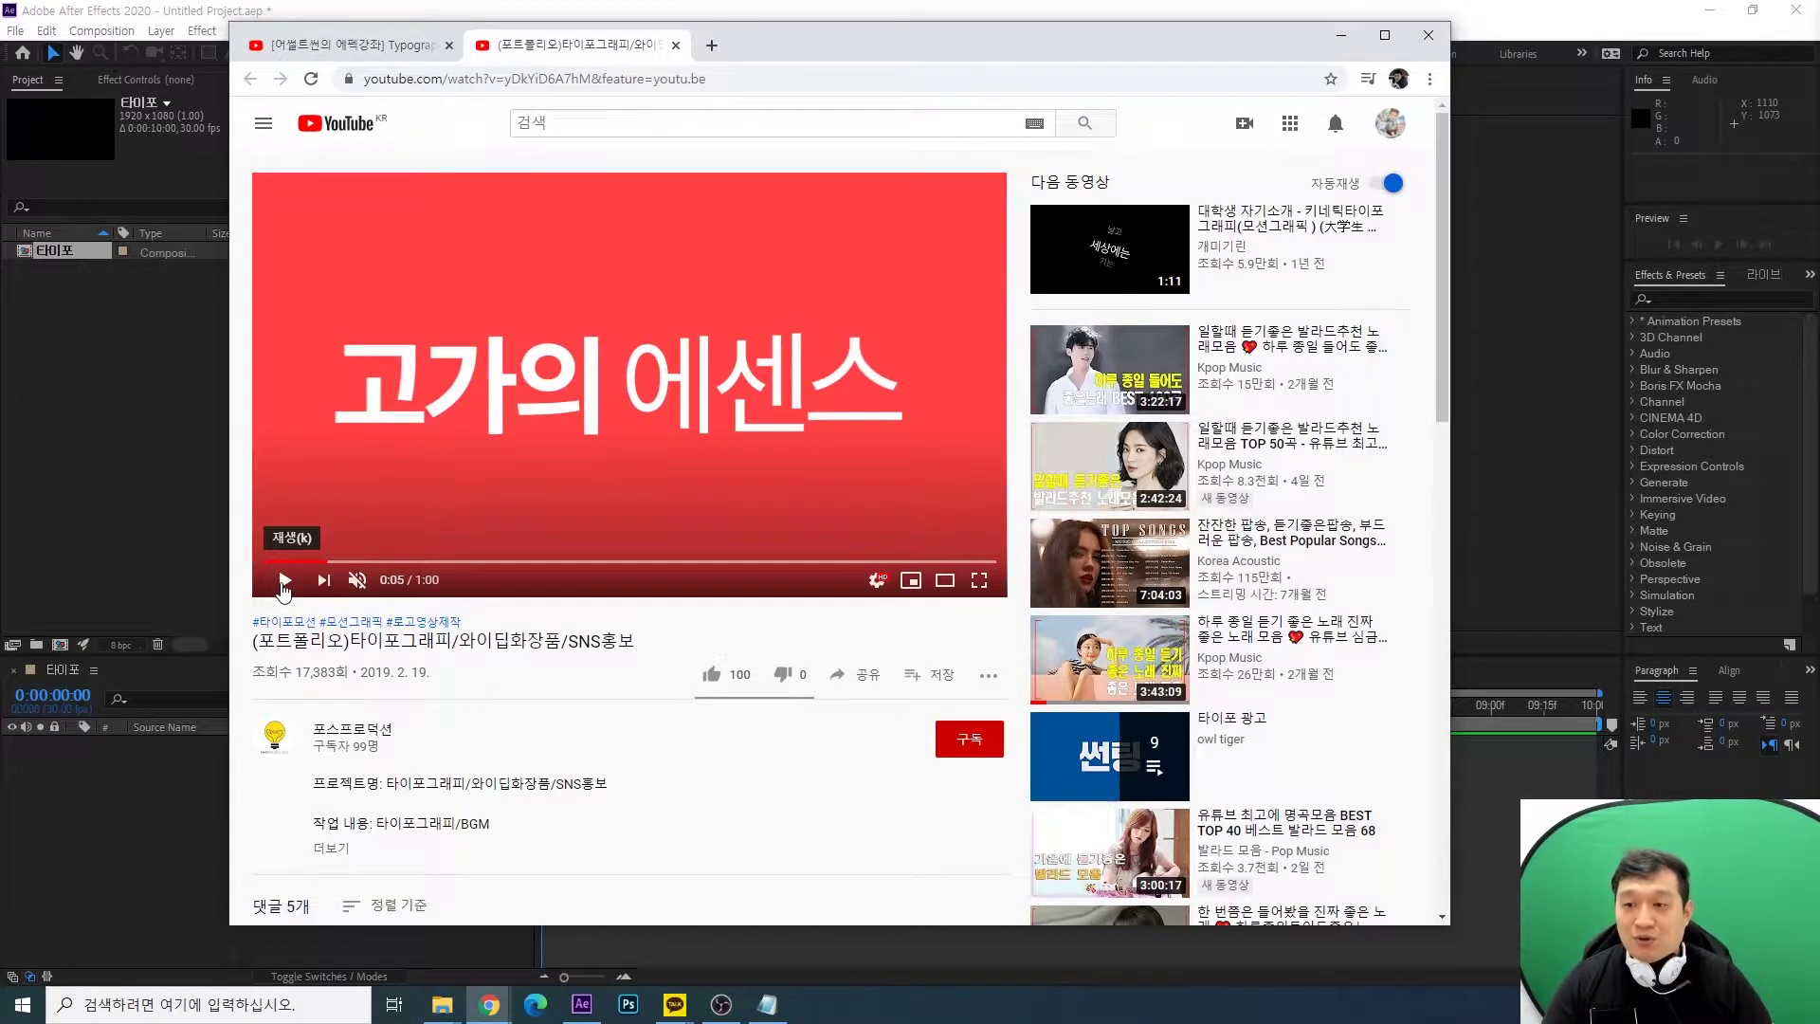
Play the reference video in short bursts from 0:05 to 0:07 to examine the text transition into "한판 붙자!"
click(283, 582)
click(283, 582)
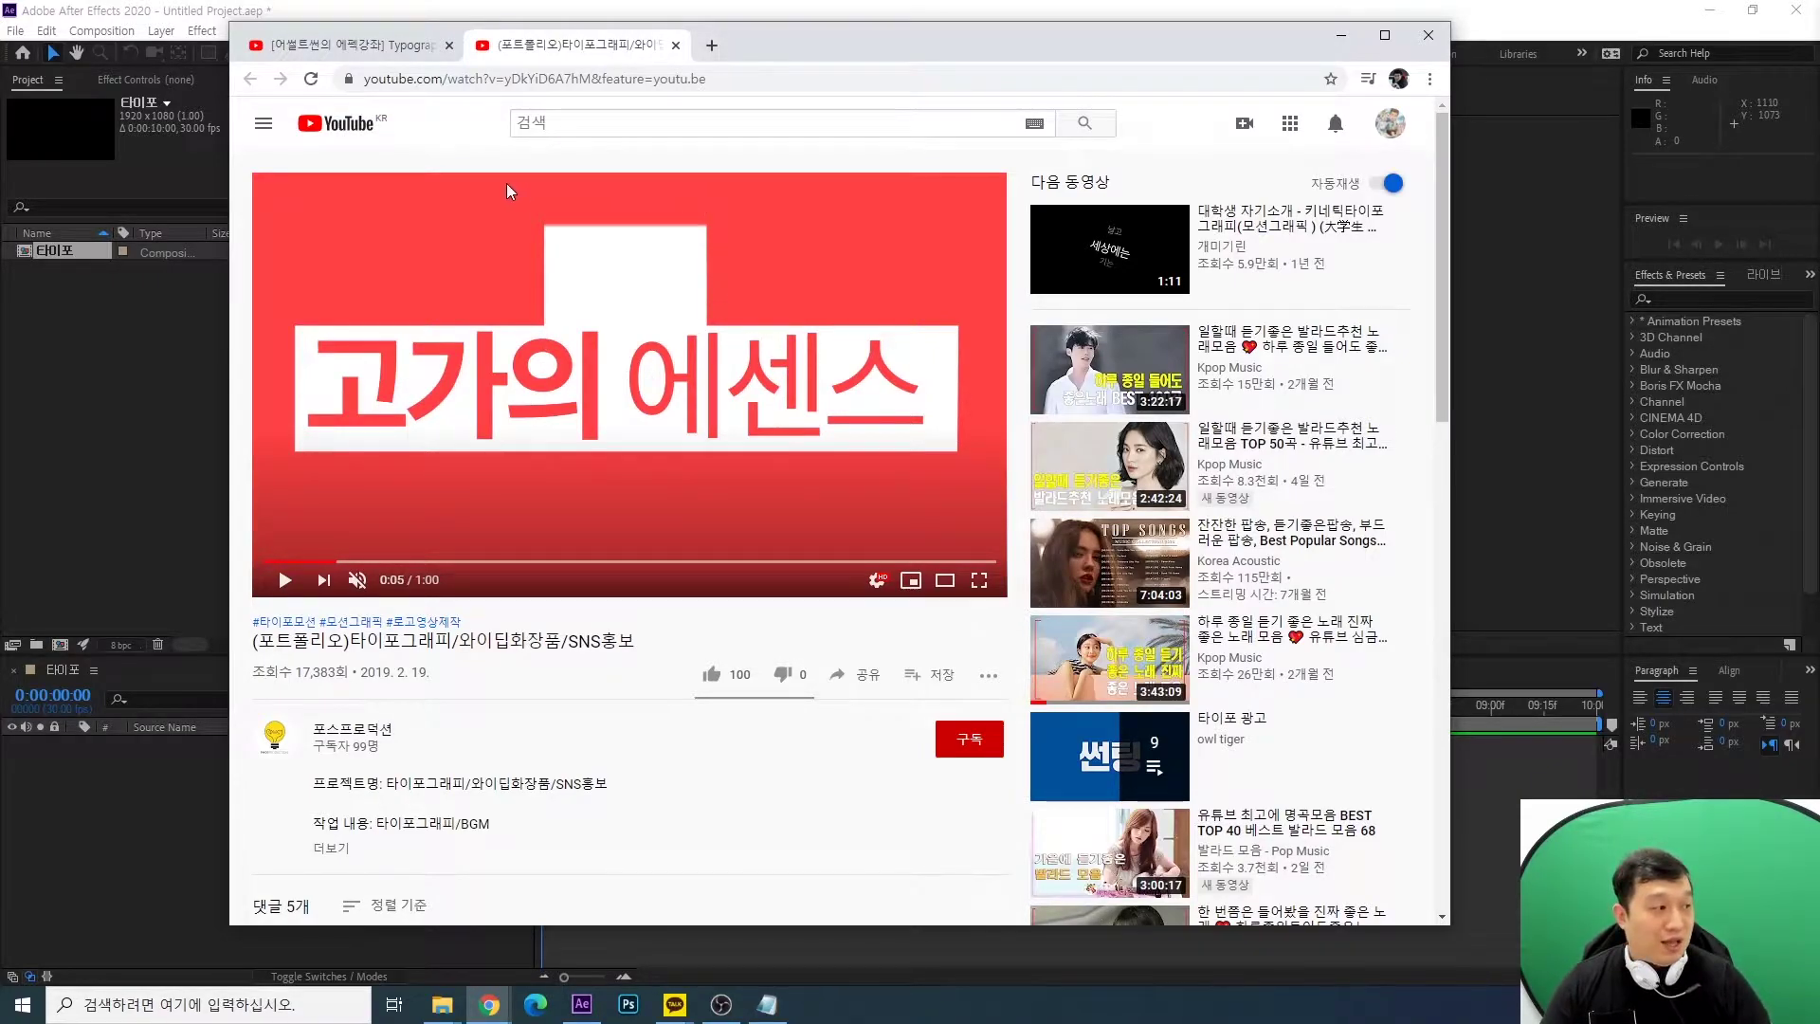
click(290, 588)
click(286, 588)
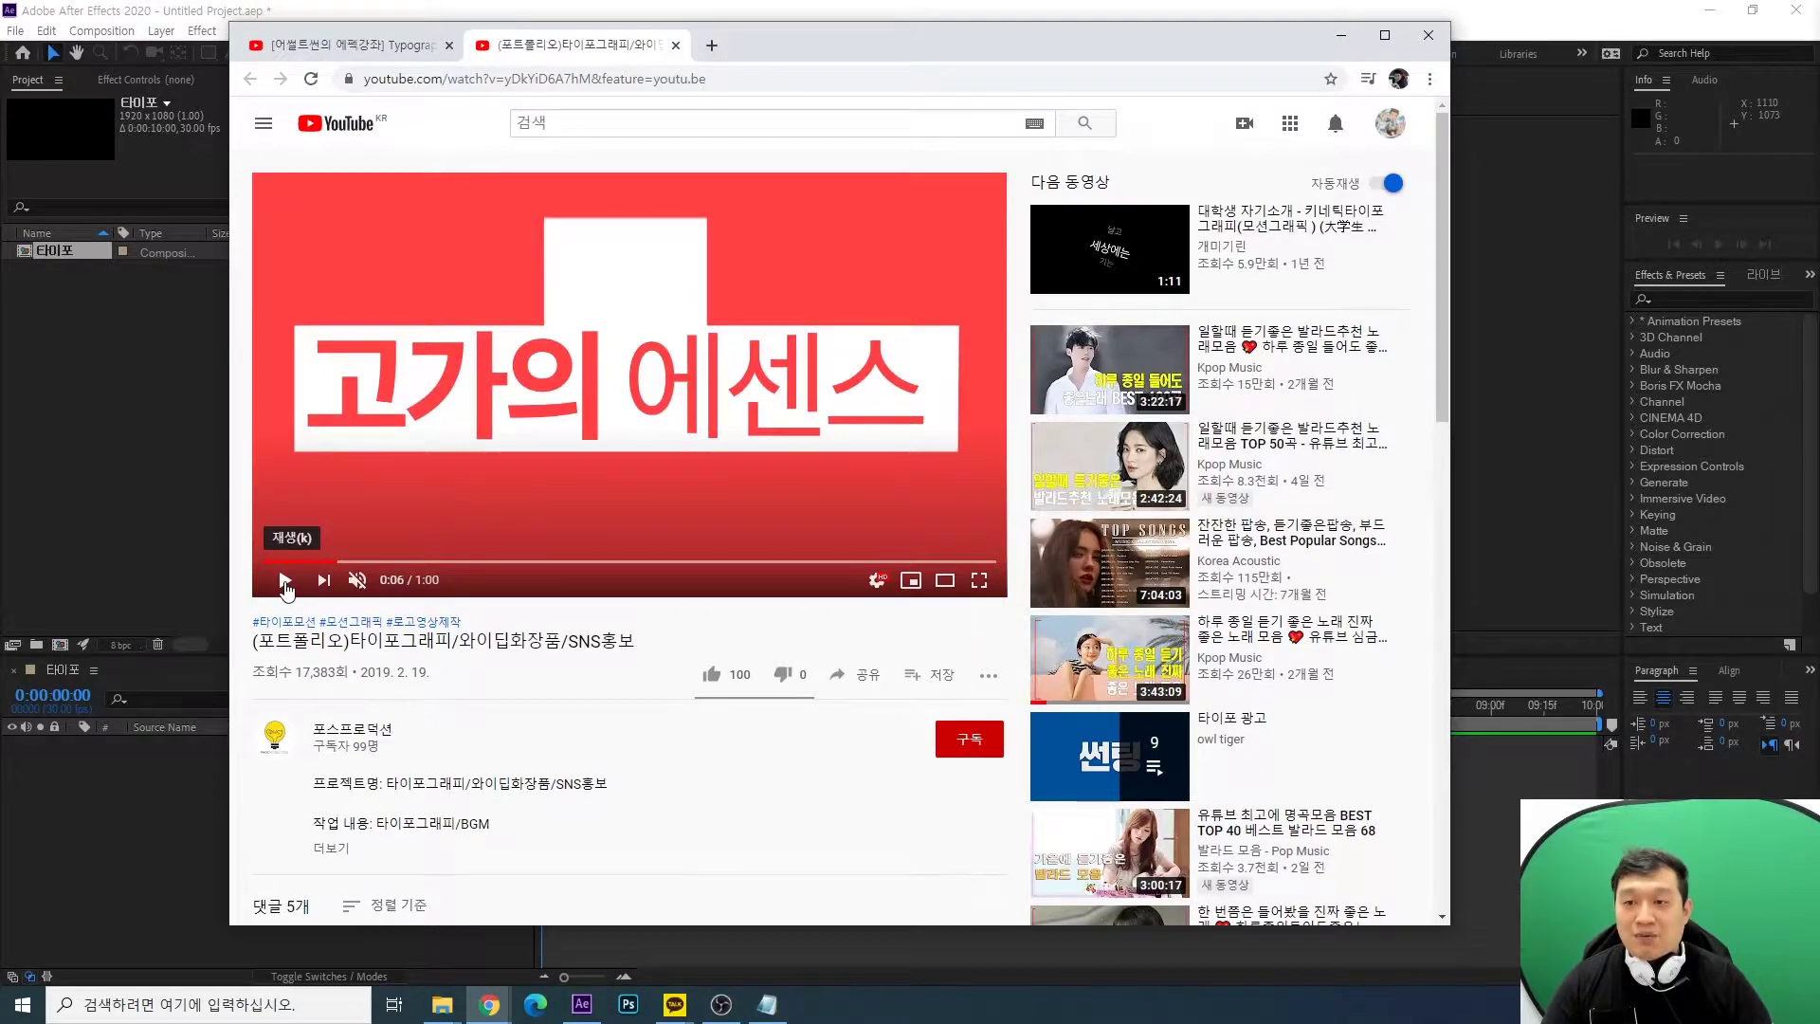
click(284, 582)
click(285, 582)
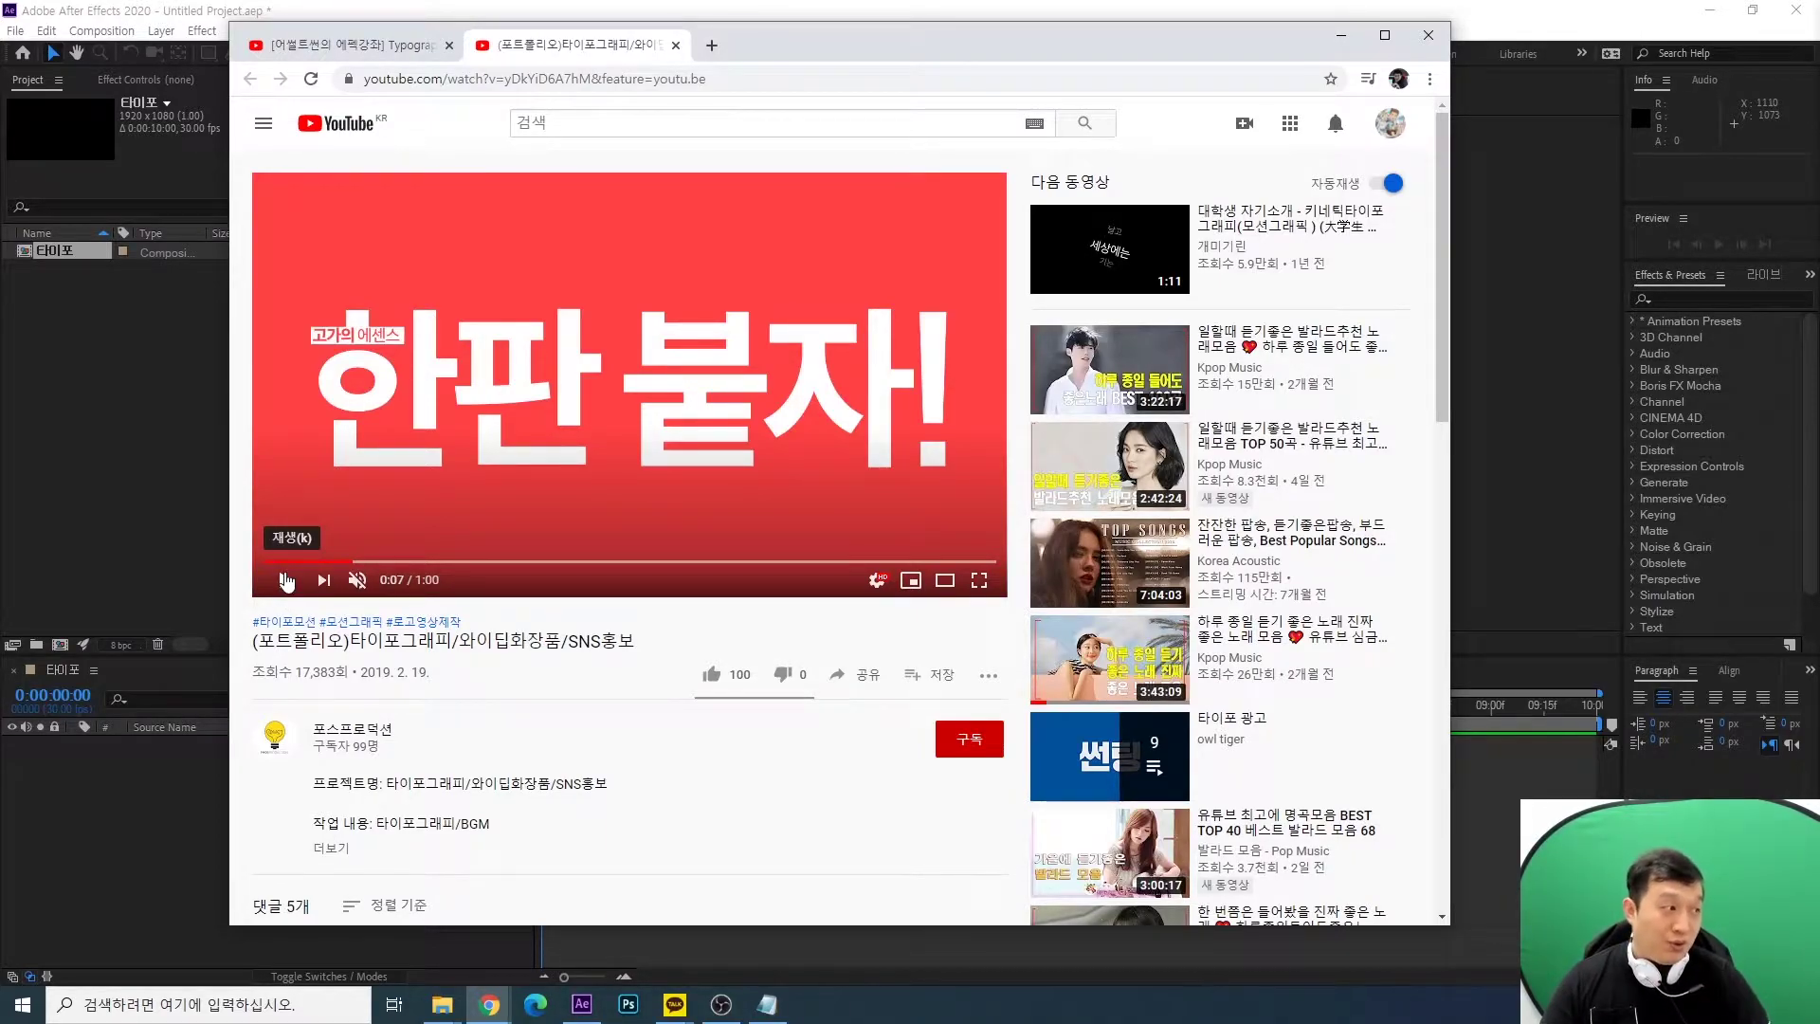
Switch to After Effects and add the text "12345" to the 타이포 composition, moving it near the middle of the frame
click(1338, 43)
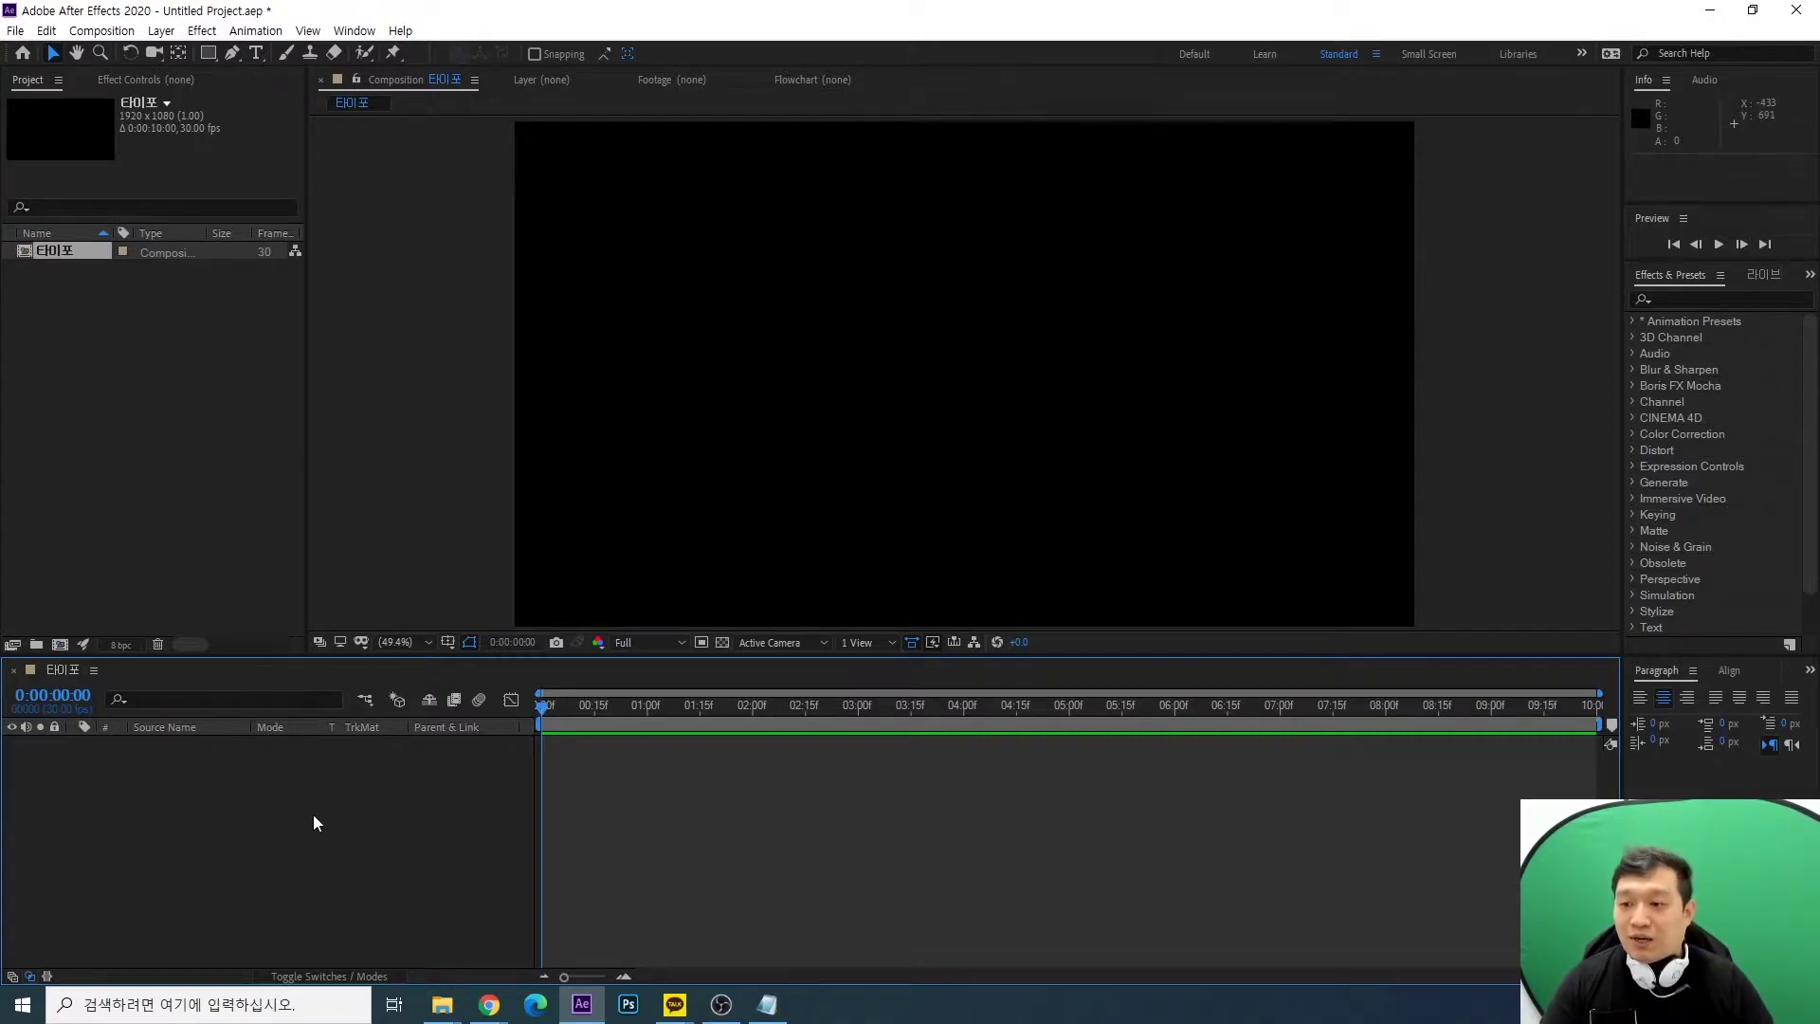
click(256, 53)
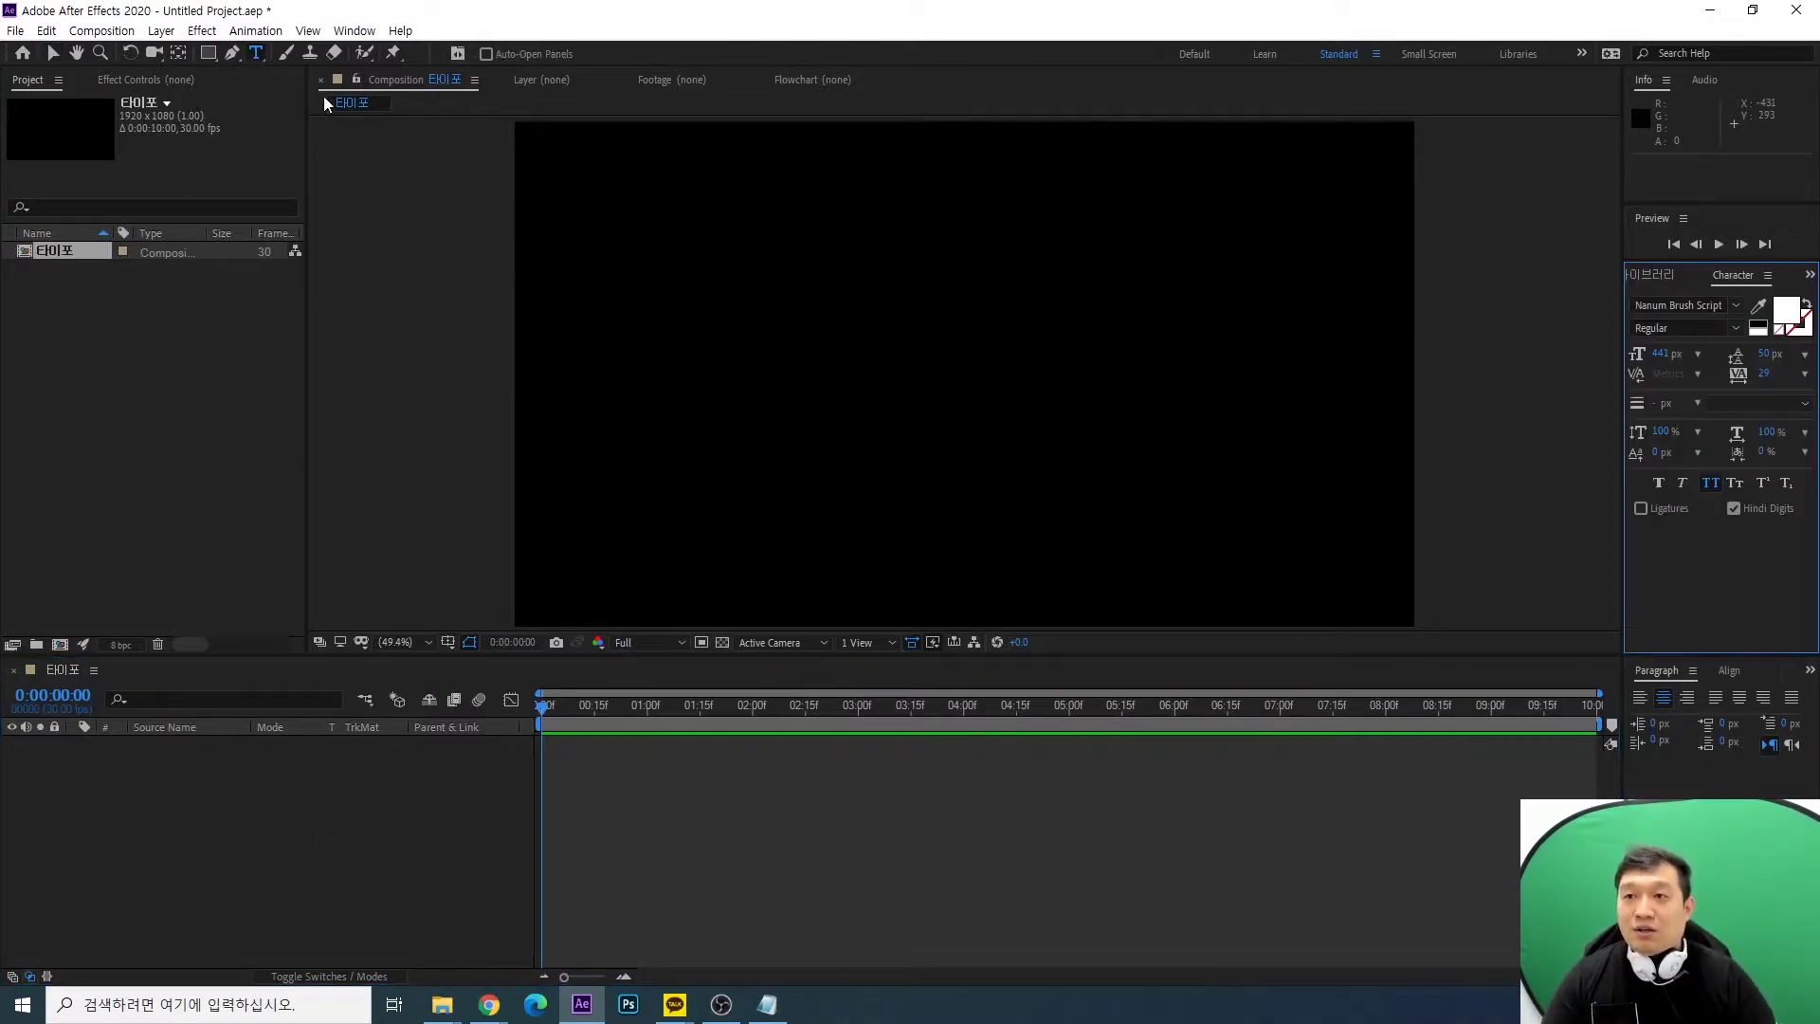
click(763, 389)
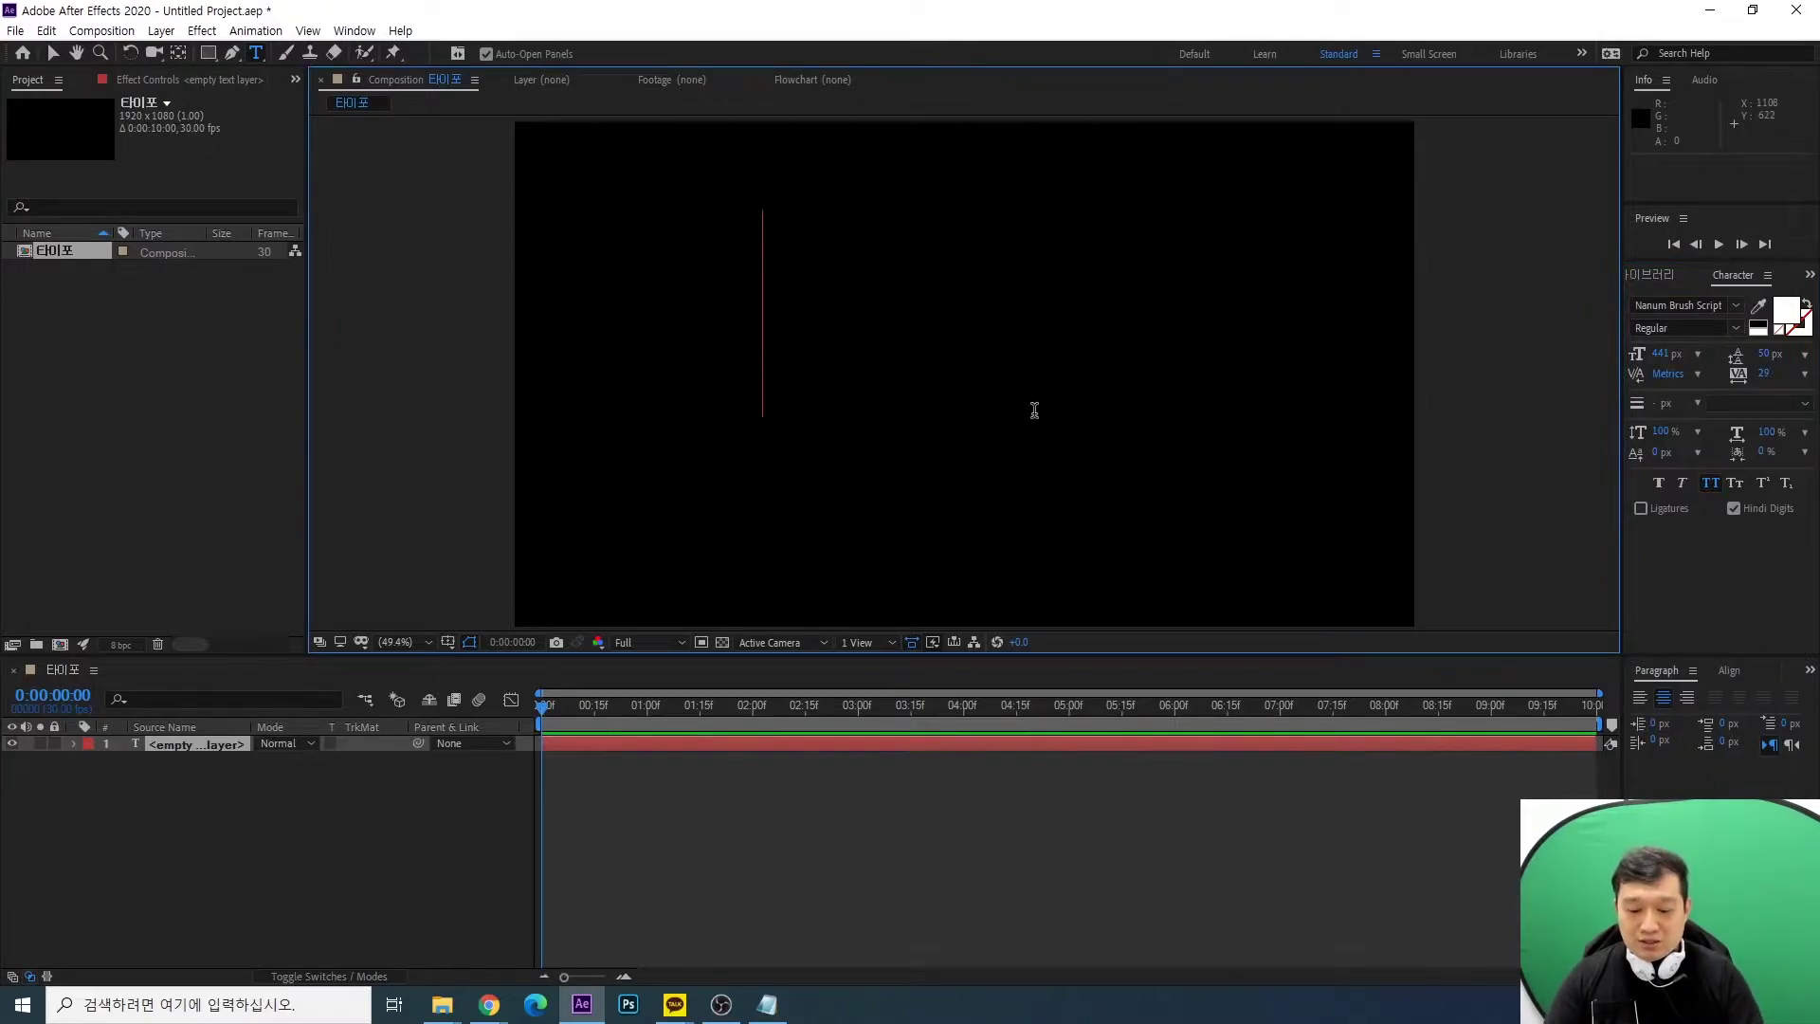
text(12345)
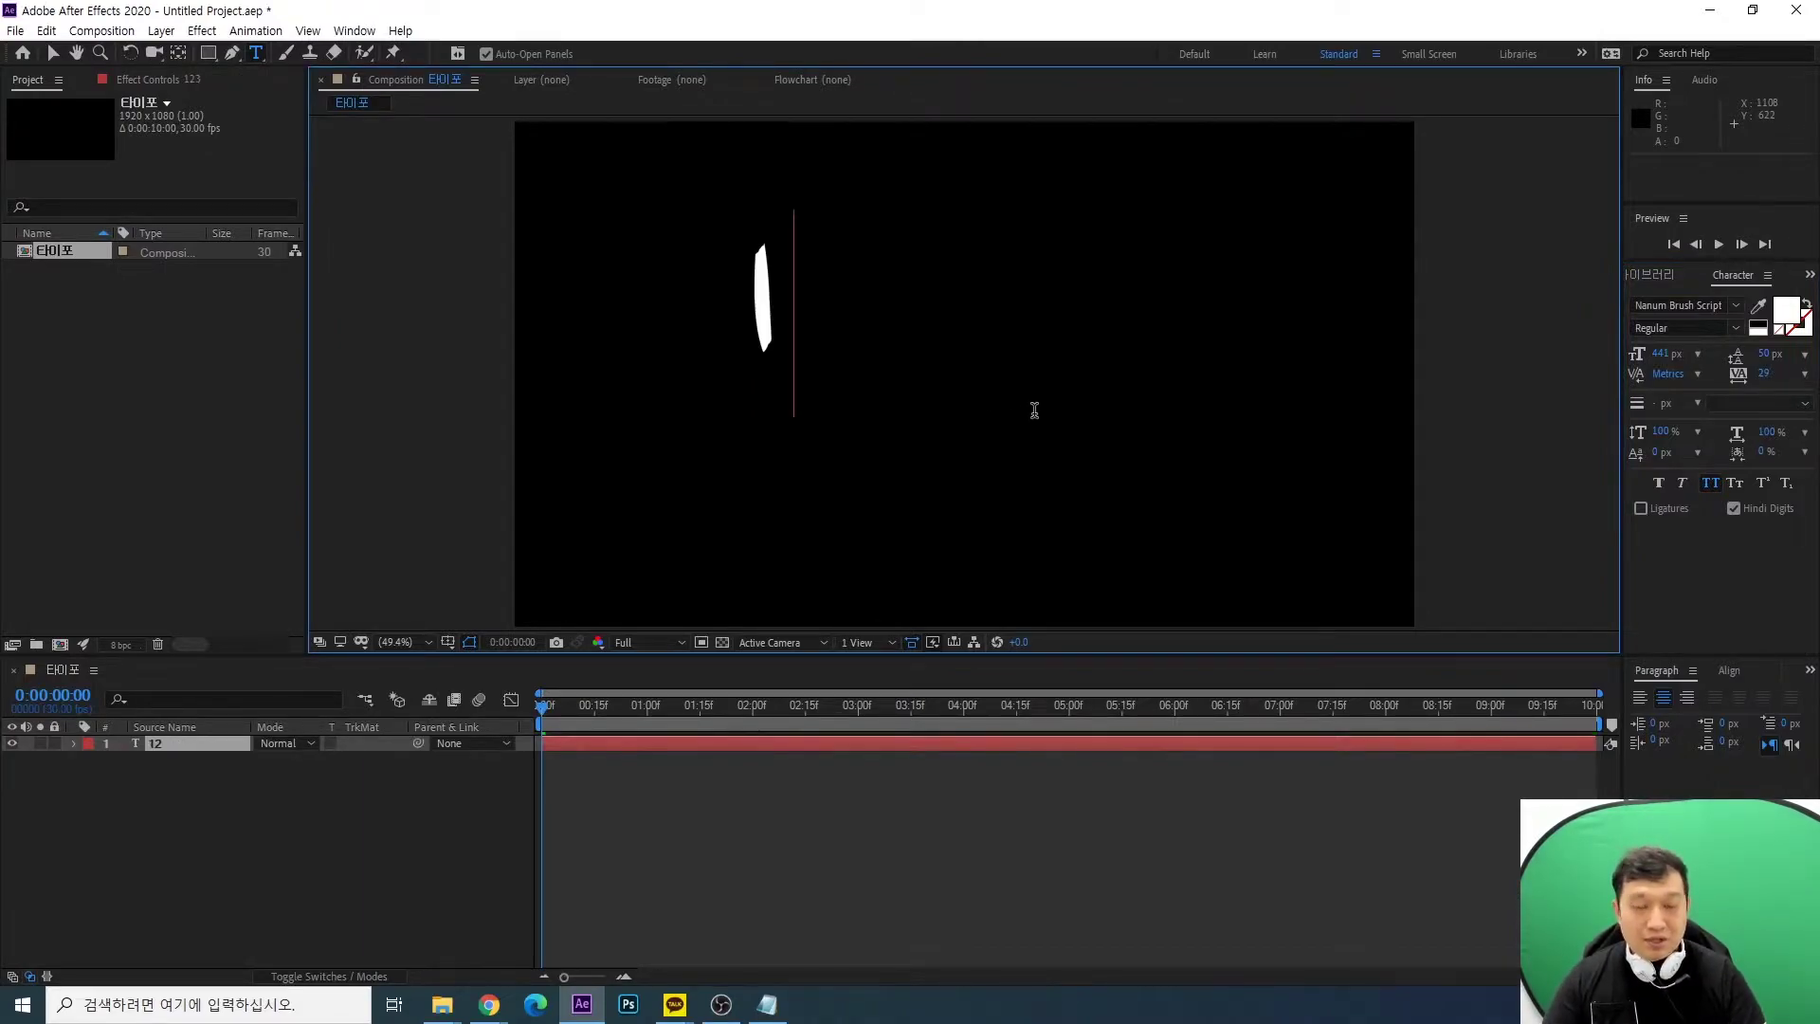
click(53, 53)
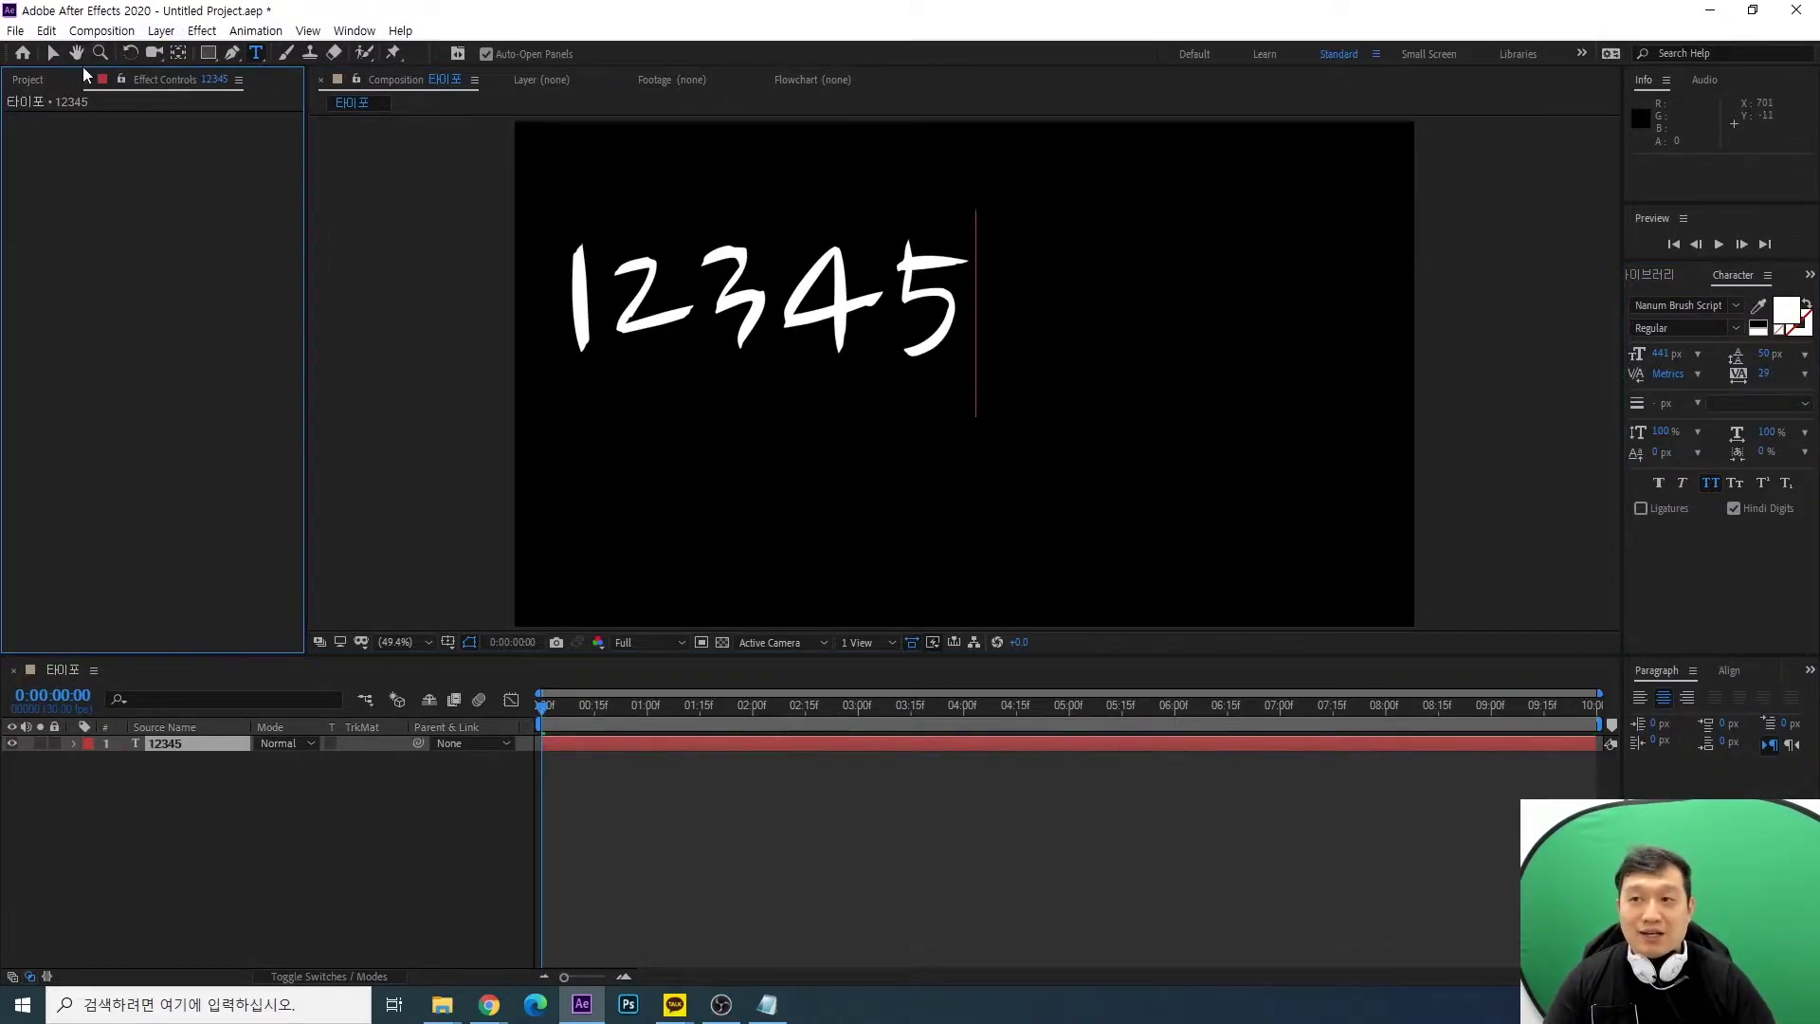
drag(839, 301, 1021, 367)
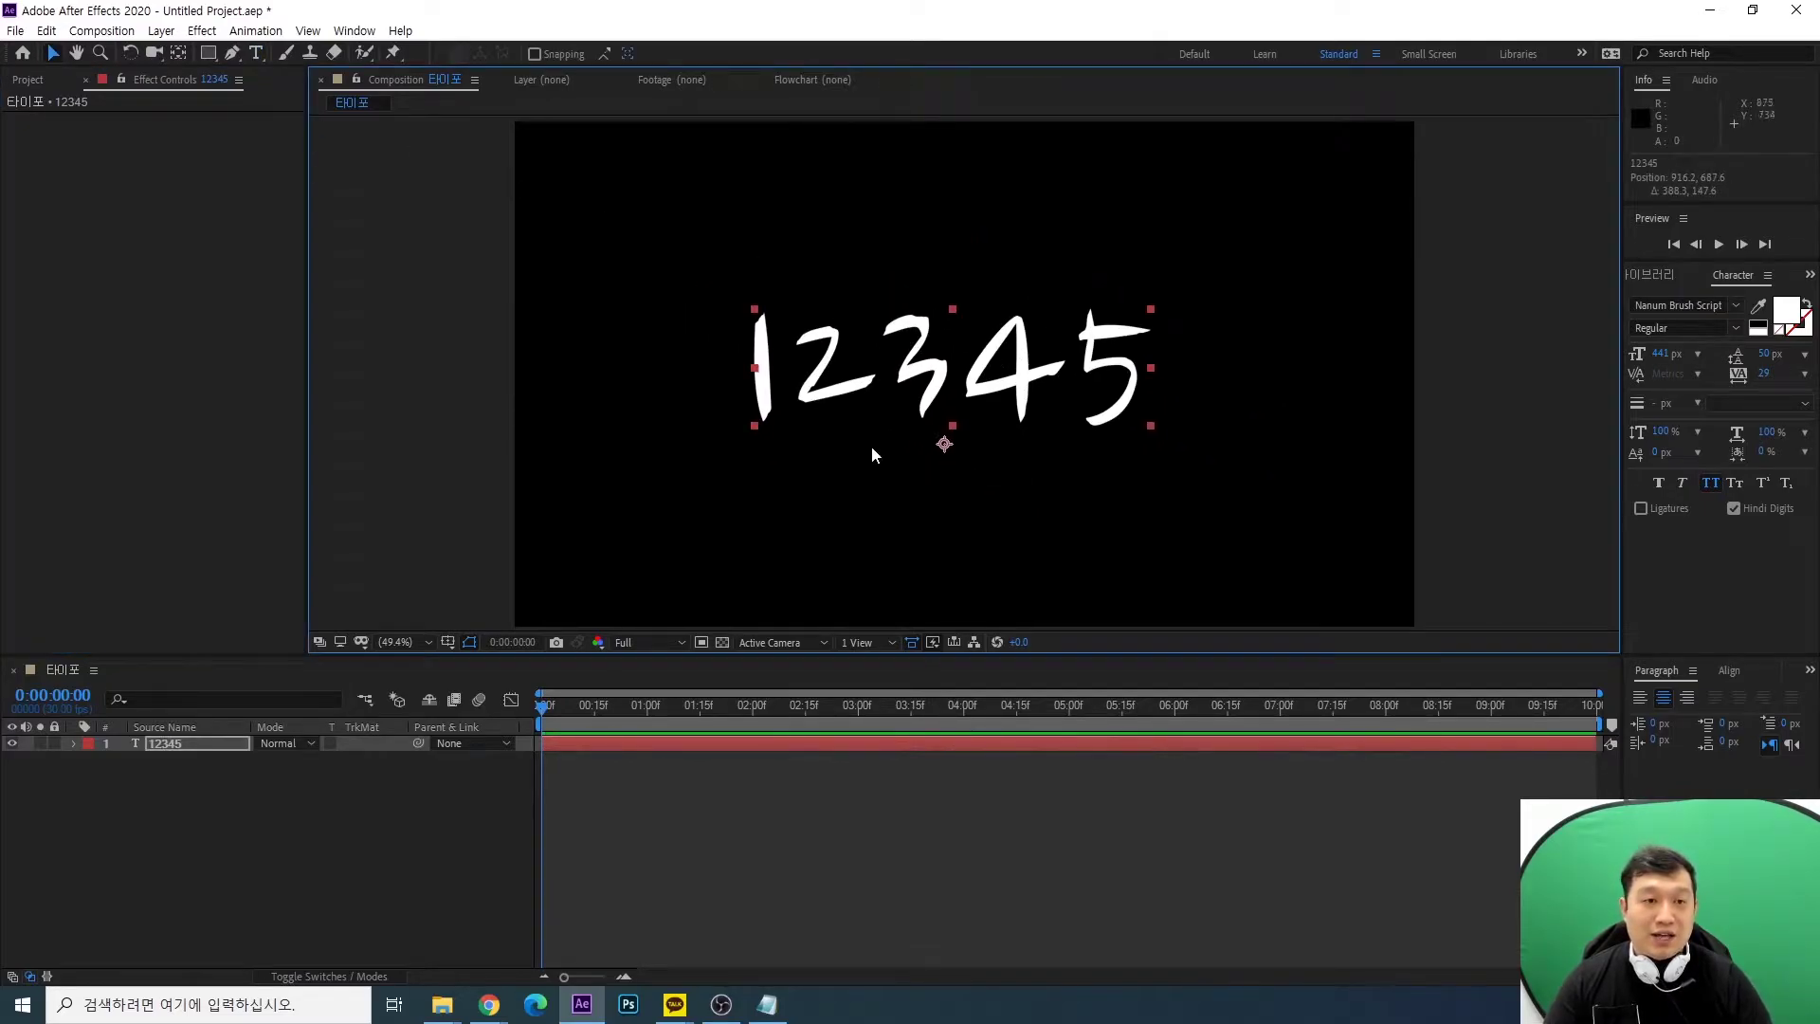
Set the "12345" text to the Jalnan OTF font at a size of 300 px
click(1735, 306)
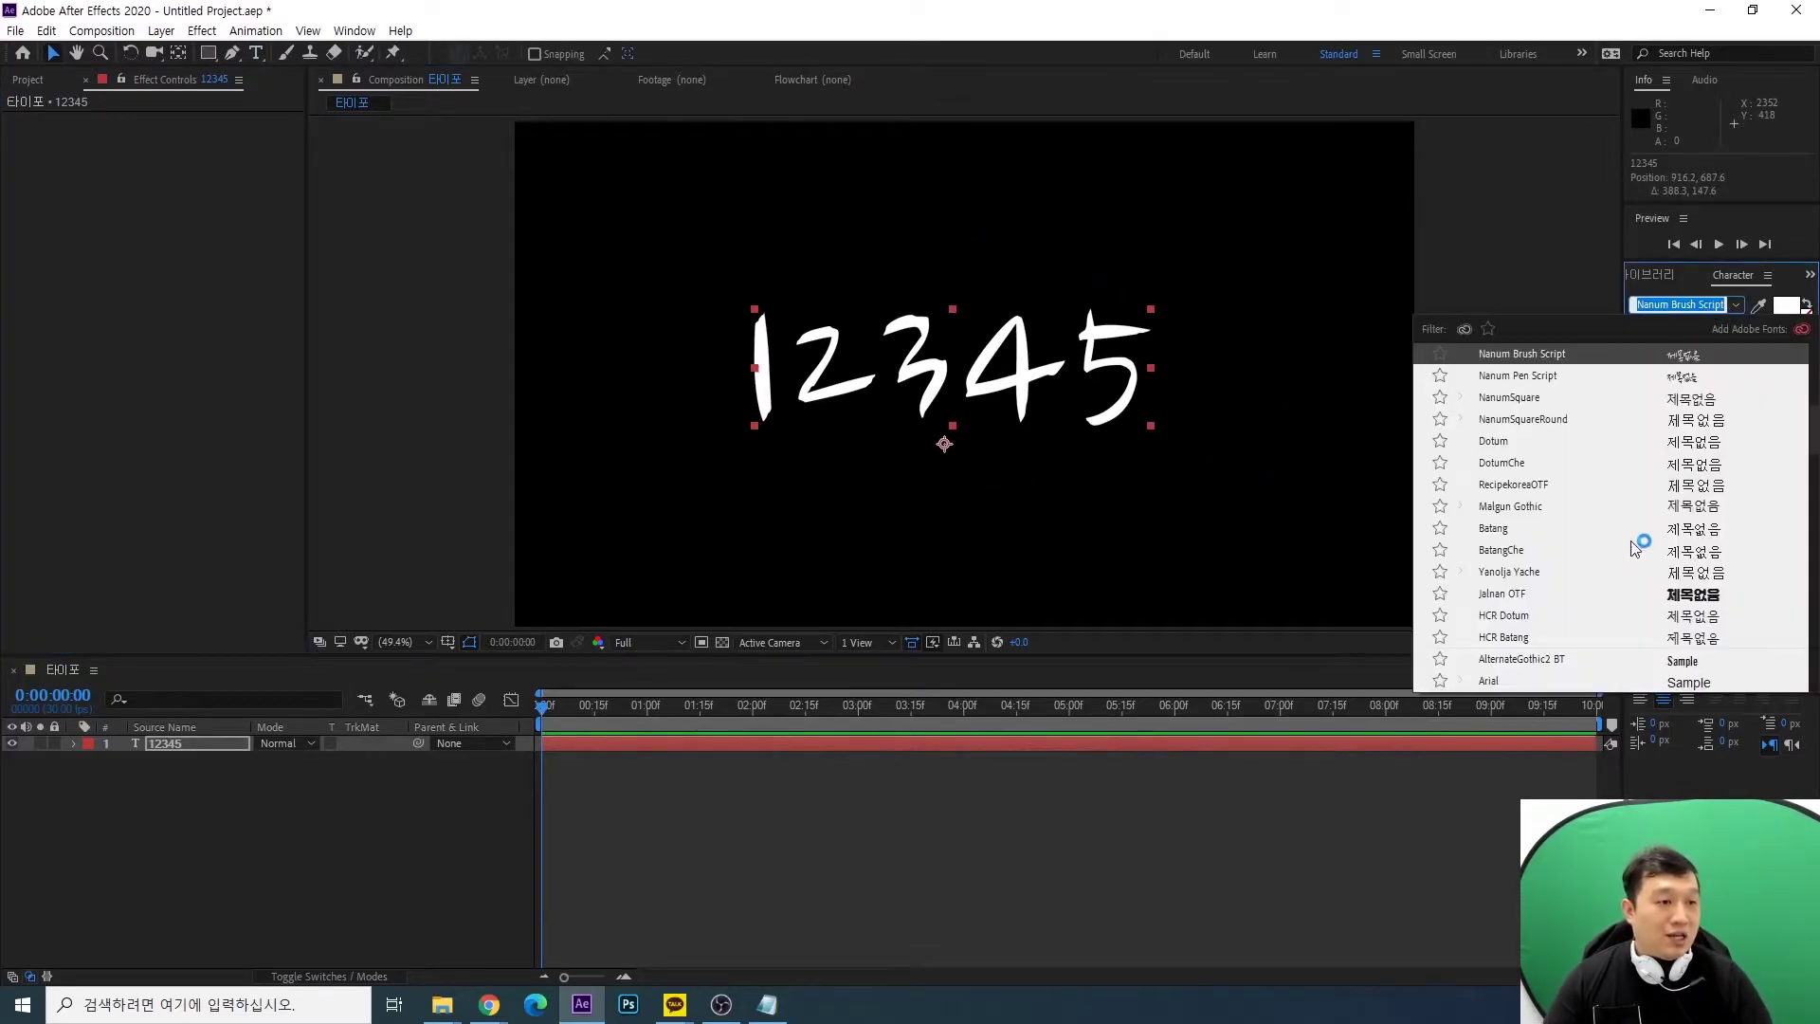
click(1641, 597)
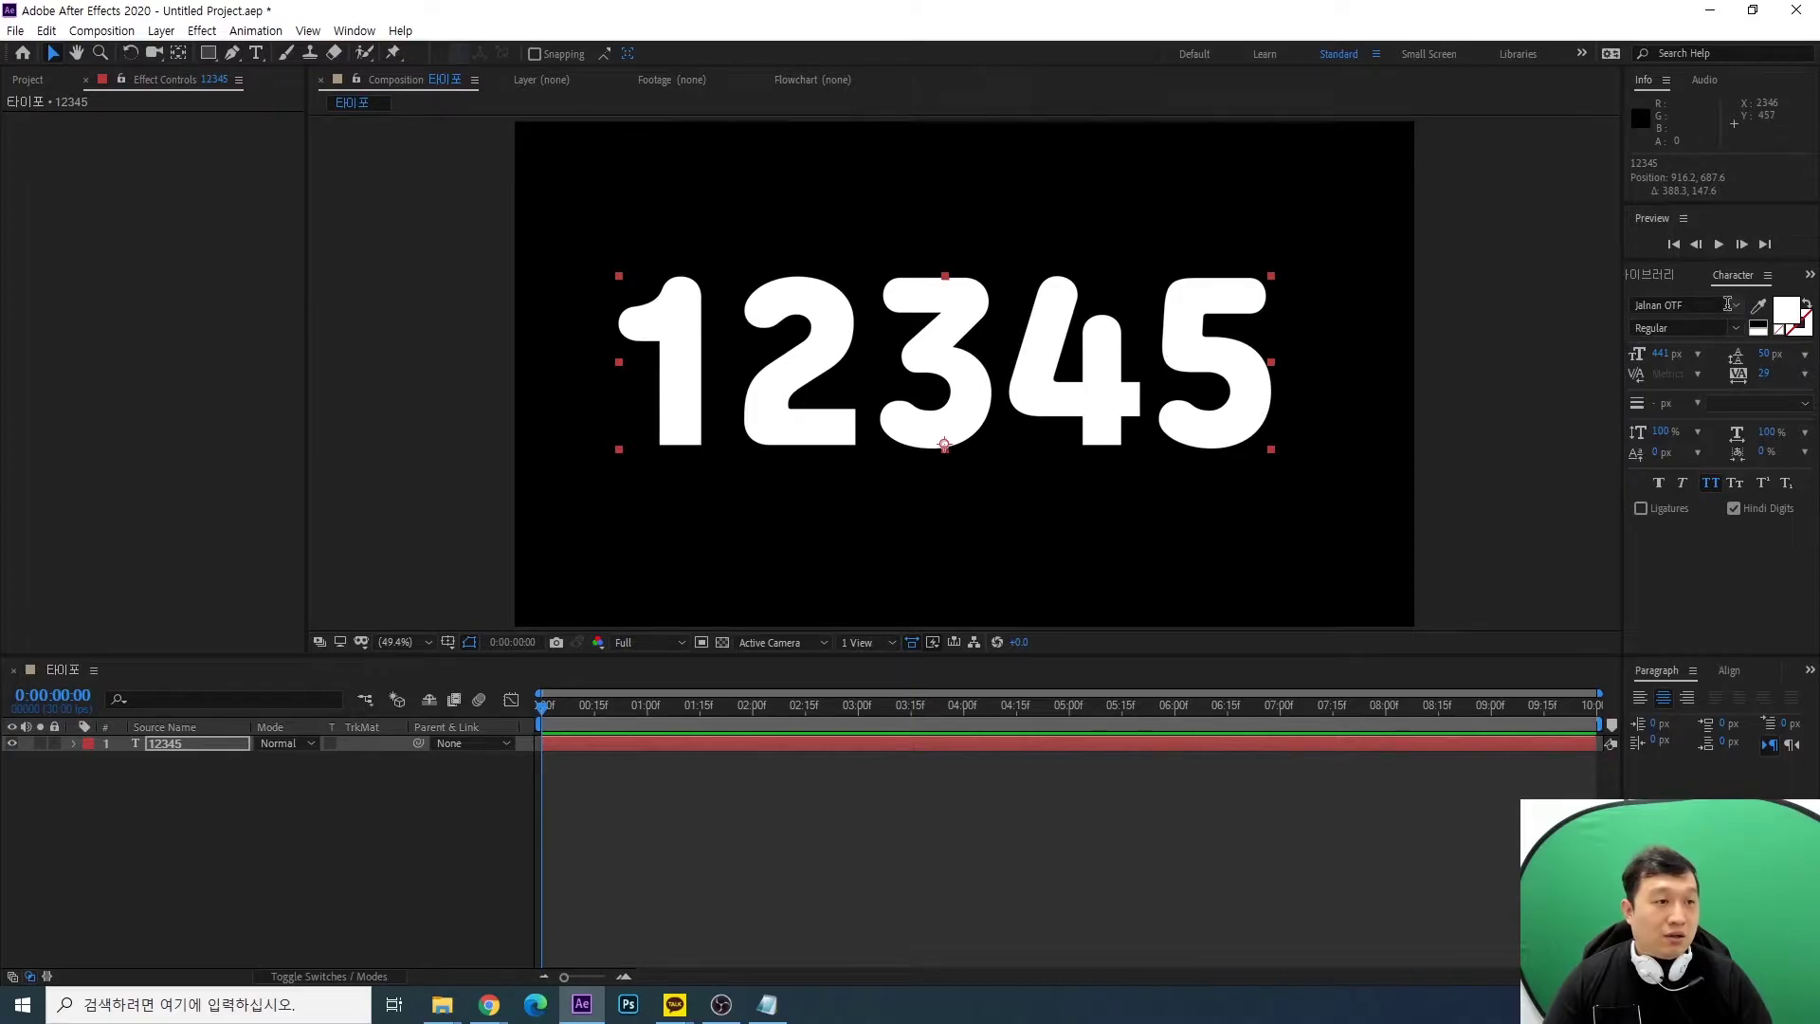
click(1660, 352)
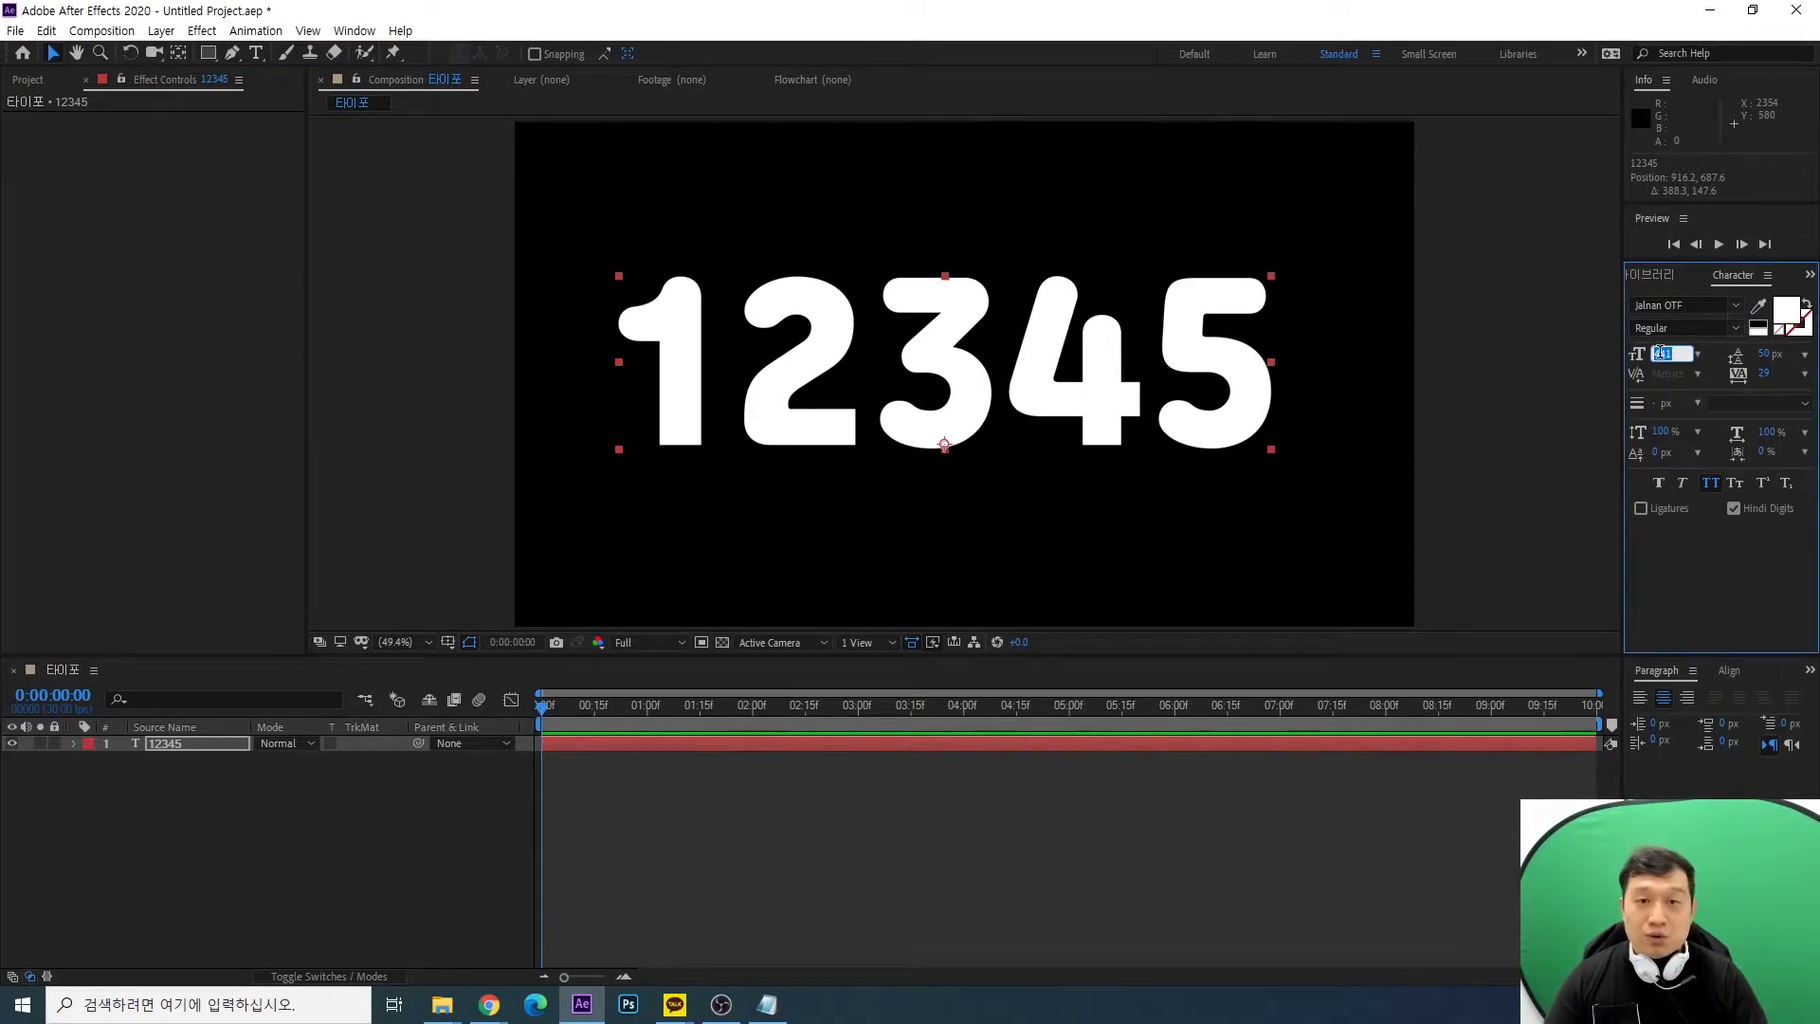
text(300)
key(Return)
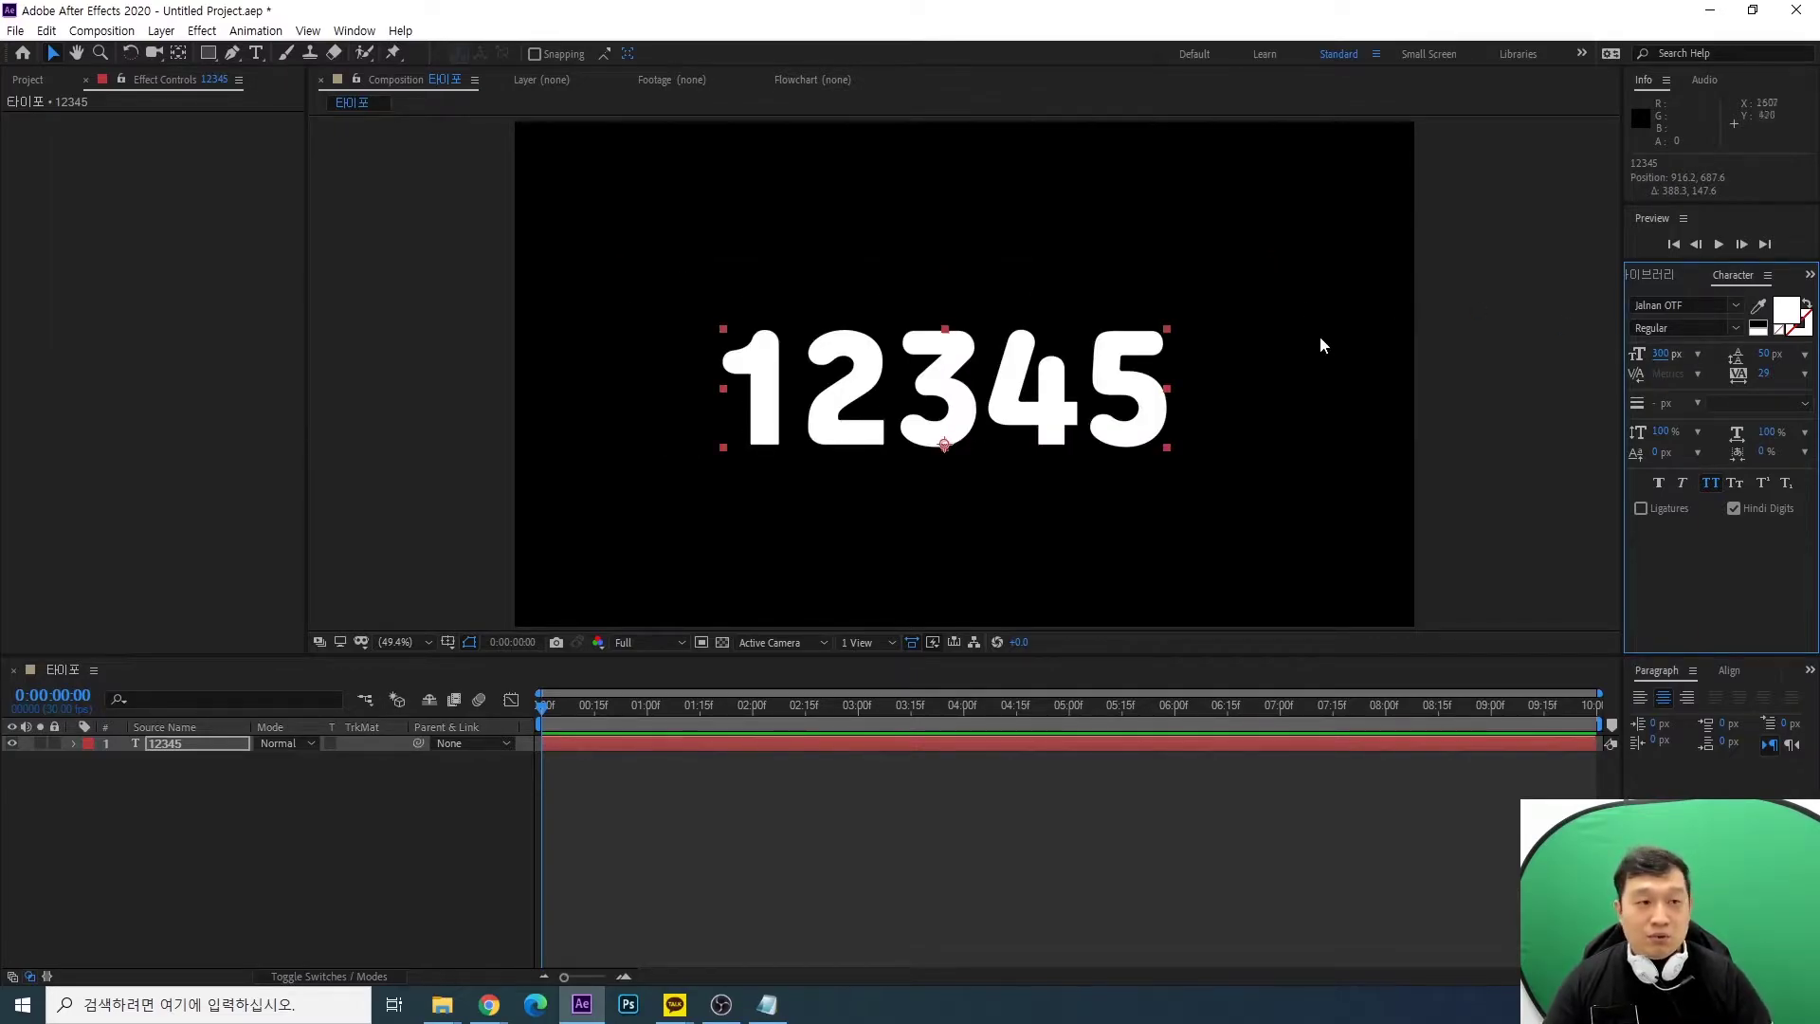
Centre the "12345" text horizontally and vertically in the composition
drag(1005, 427, 1036, 403)
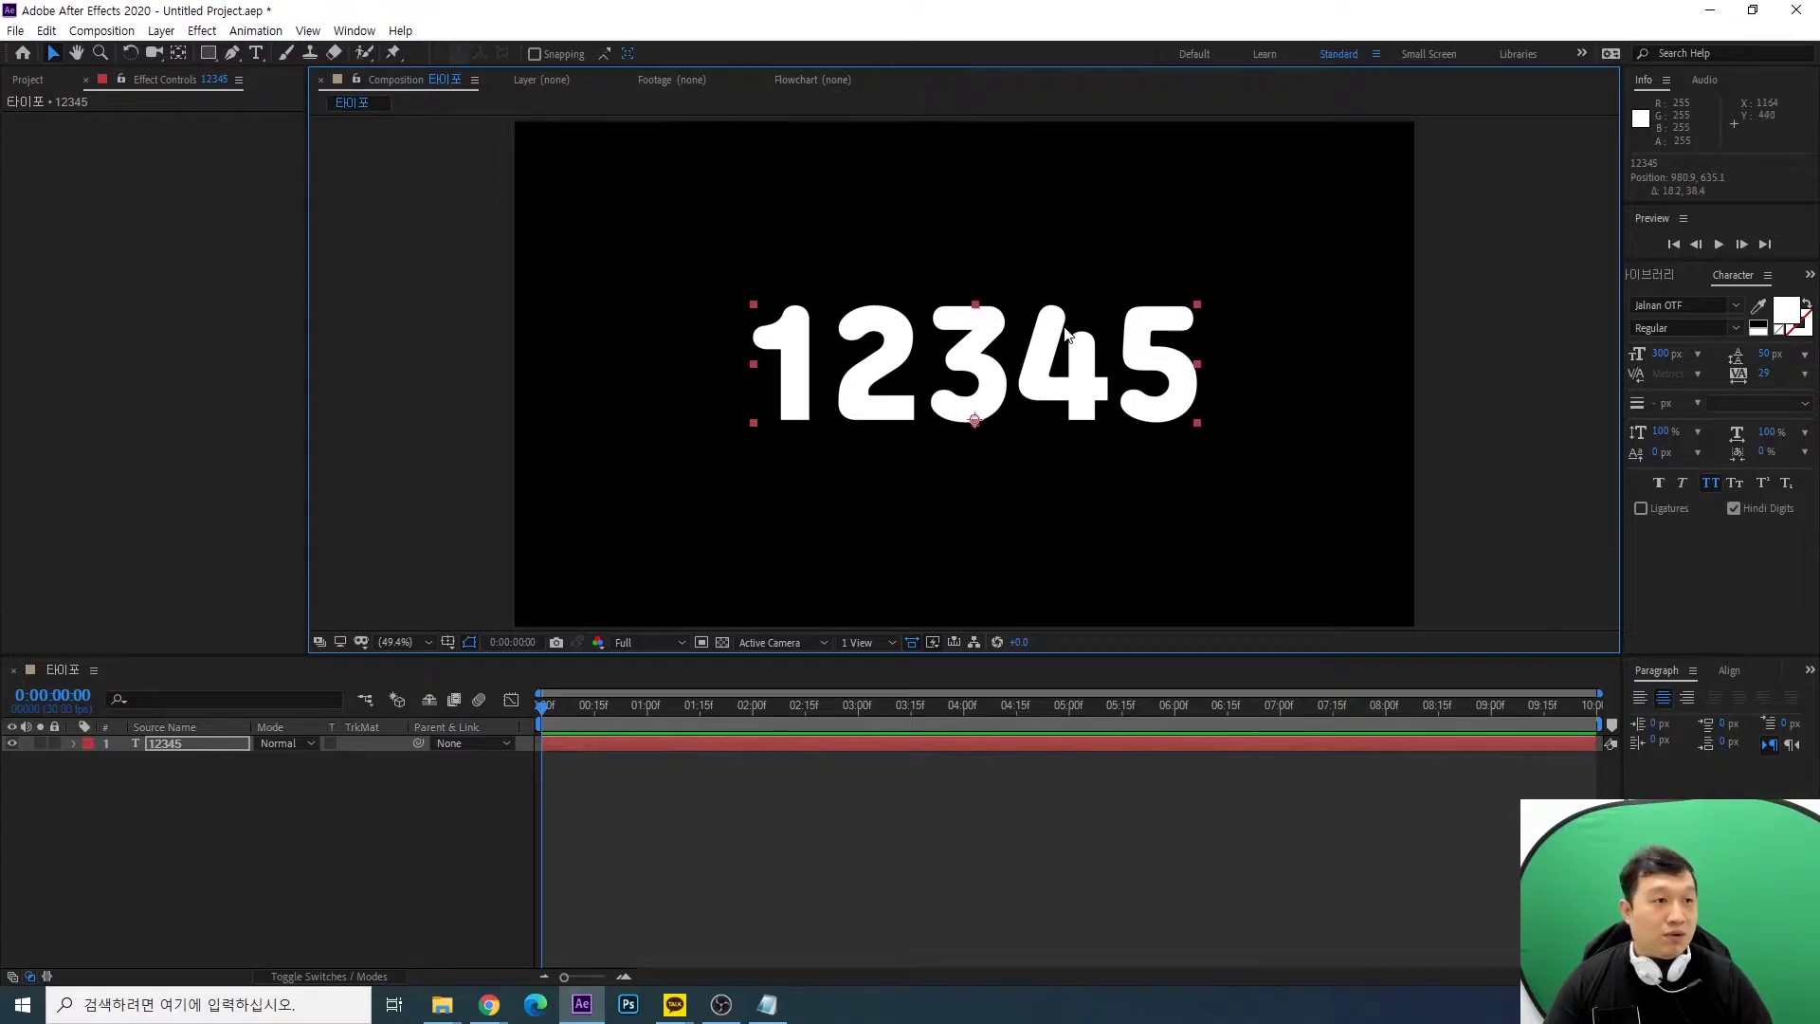
click(1728, 670)
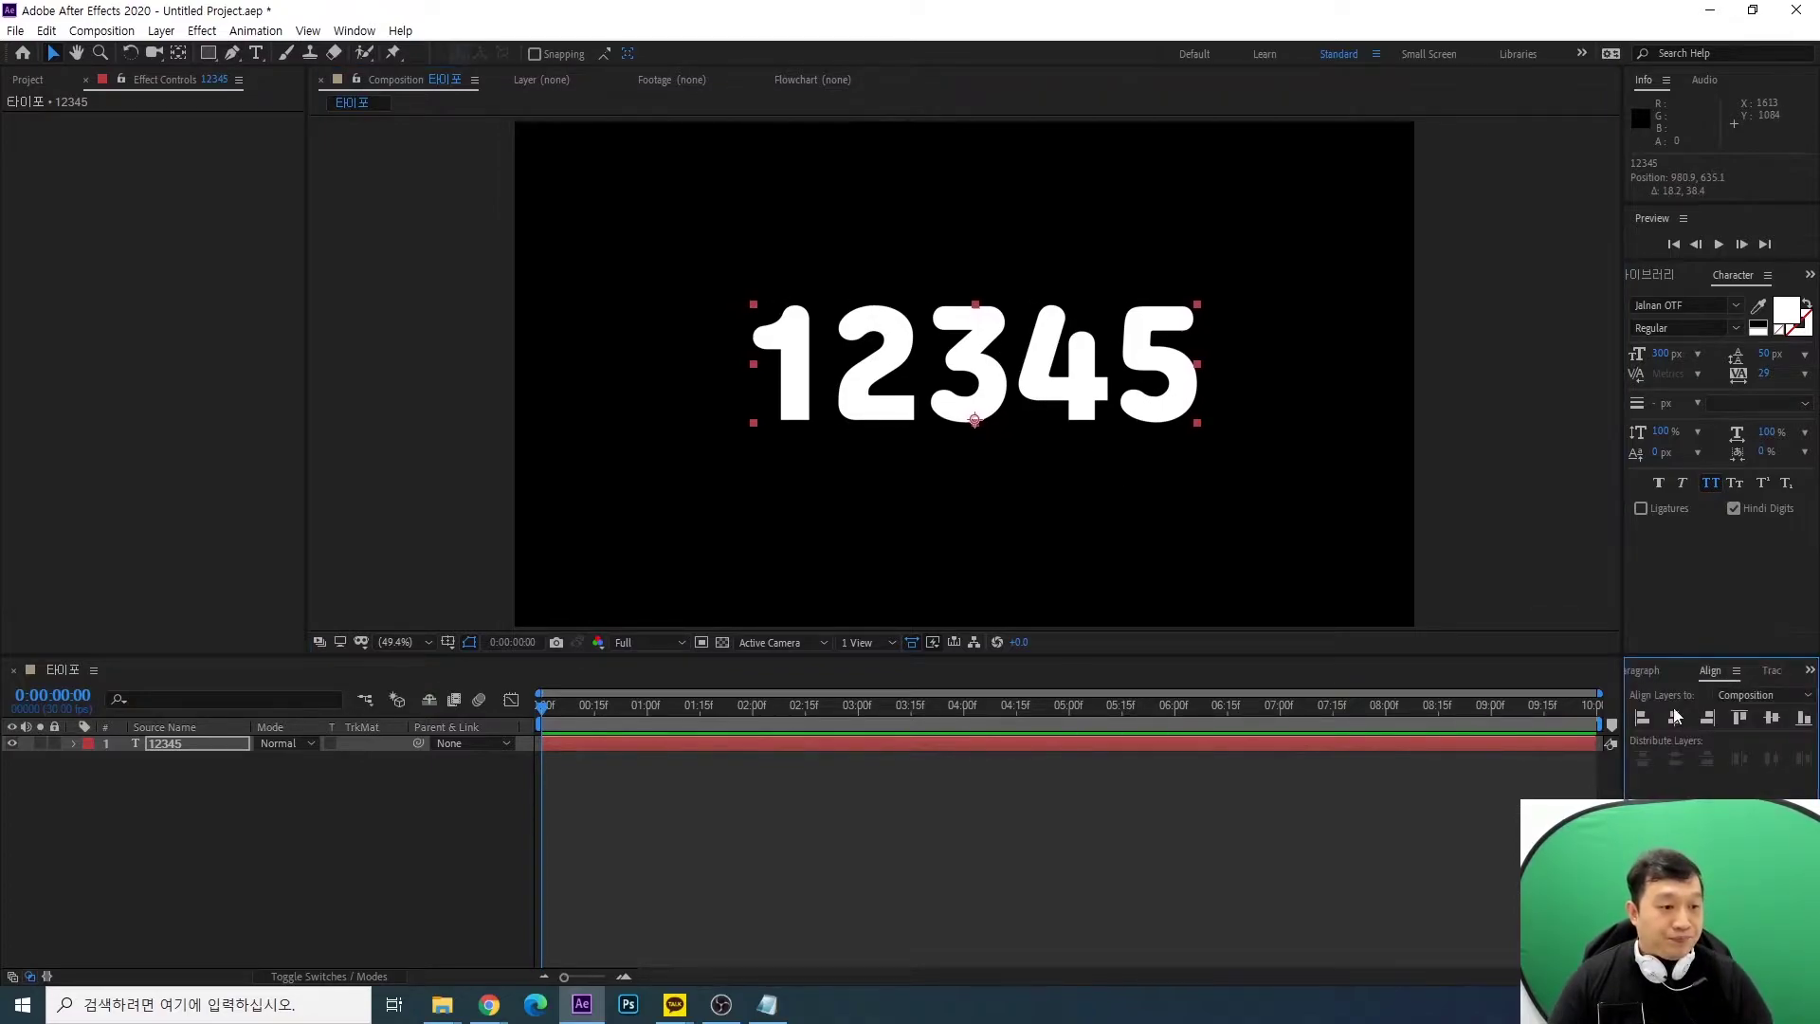
click(1674, 718)
click(1771, 719)
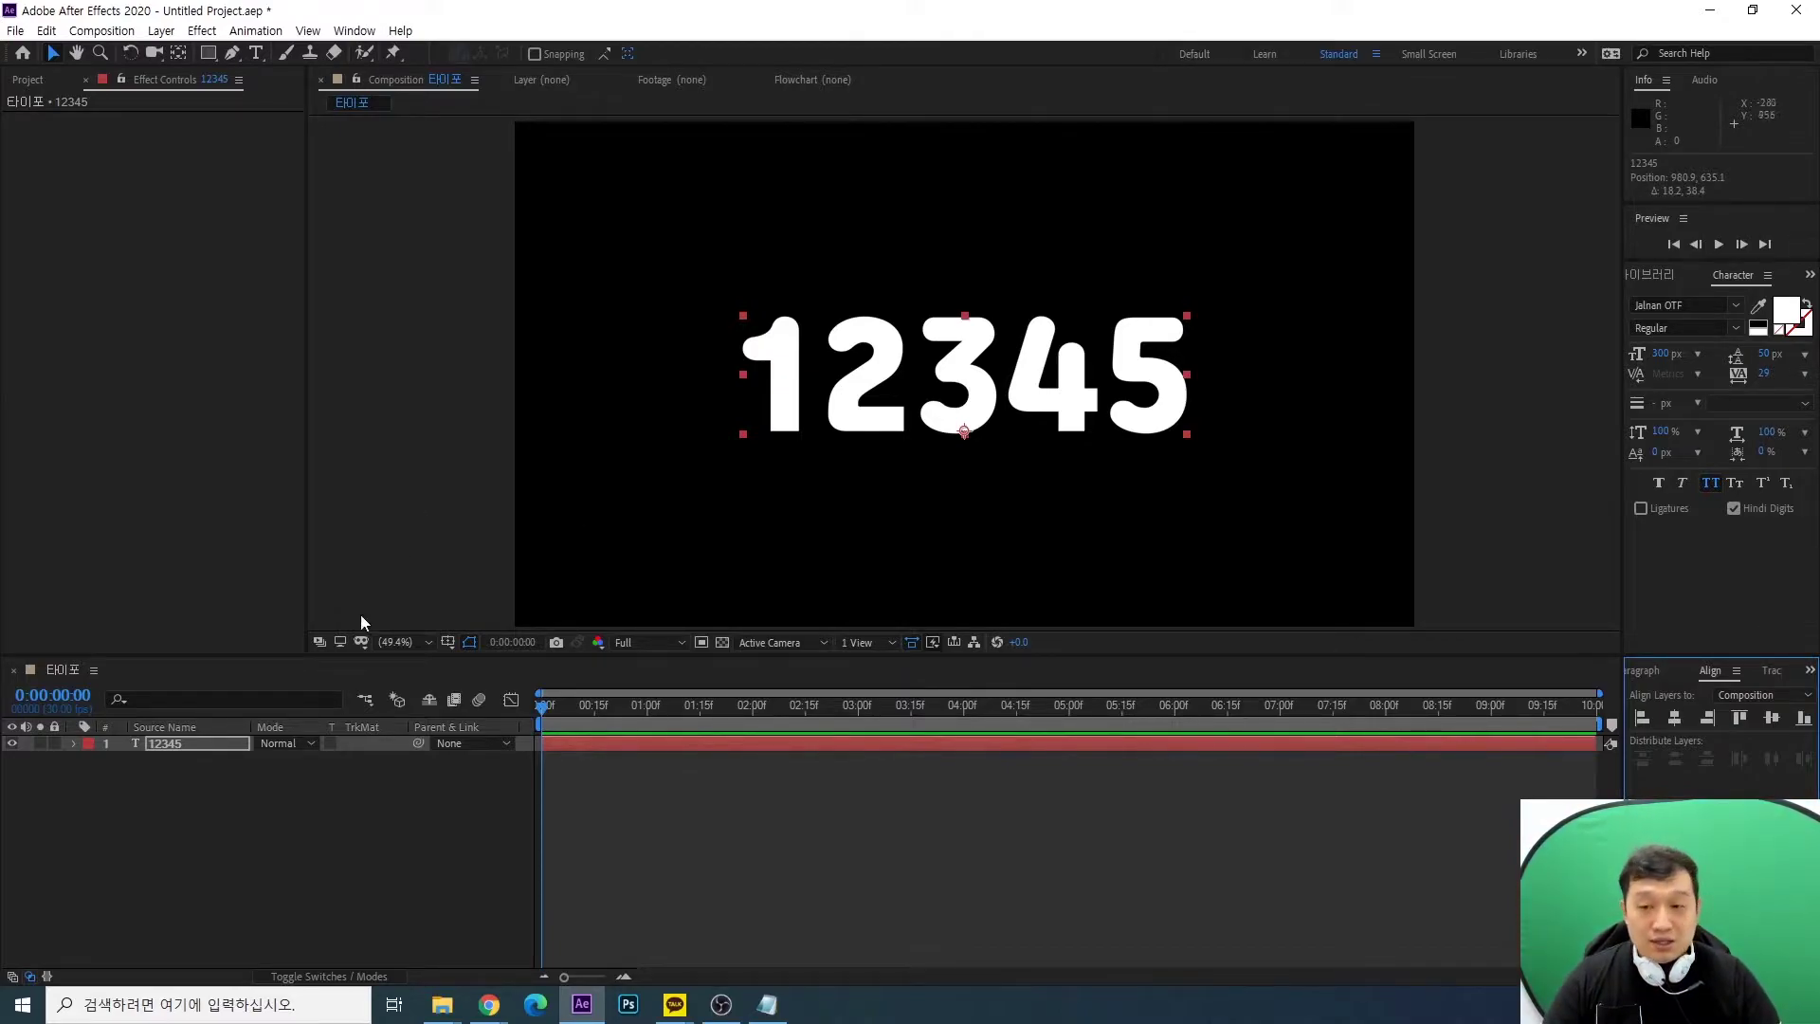
click(411, 842)
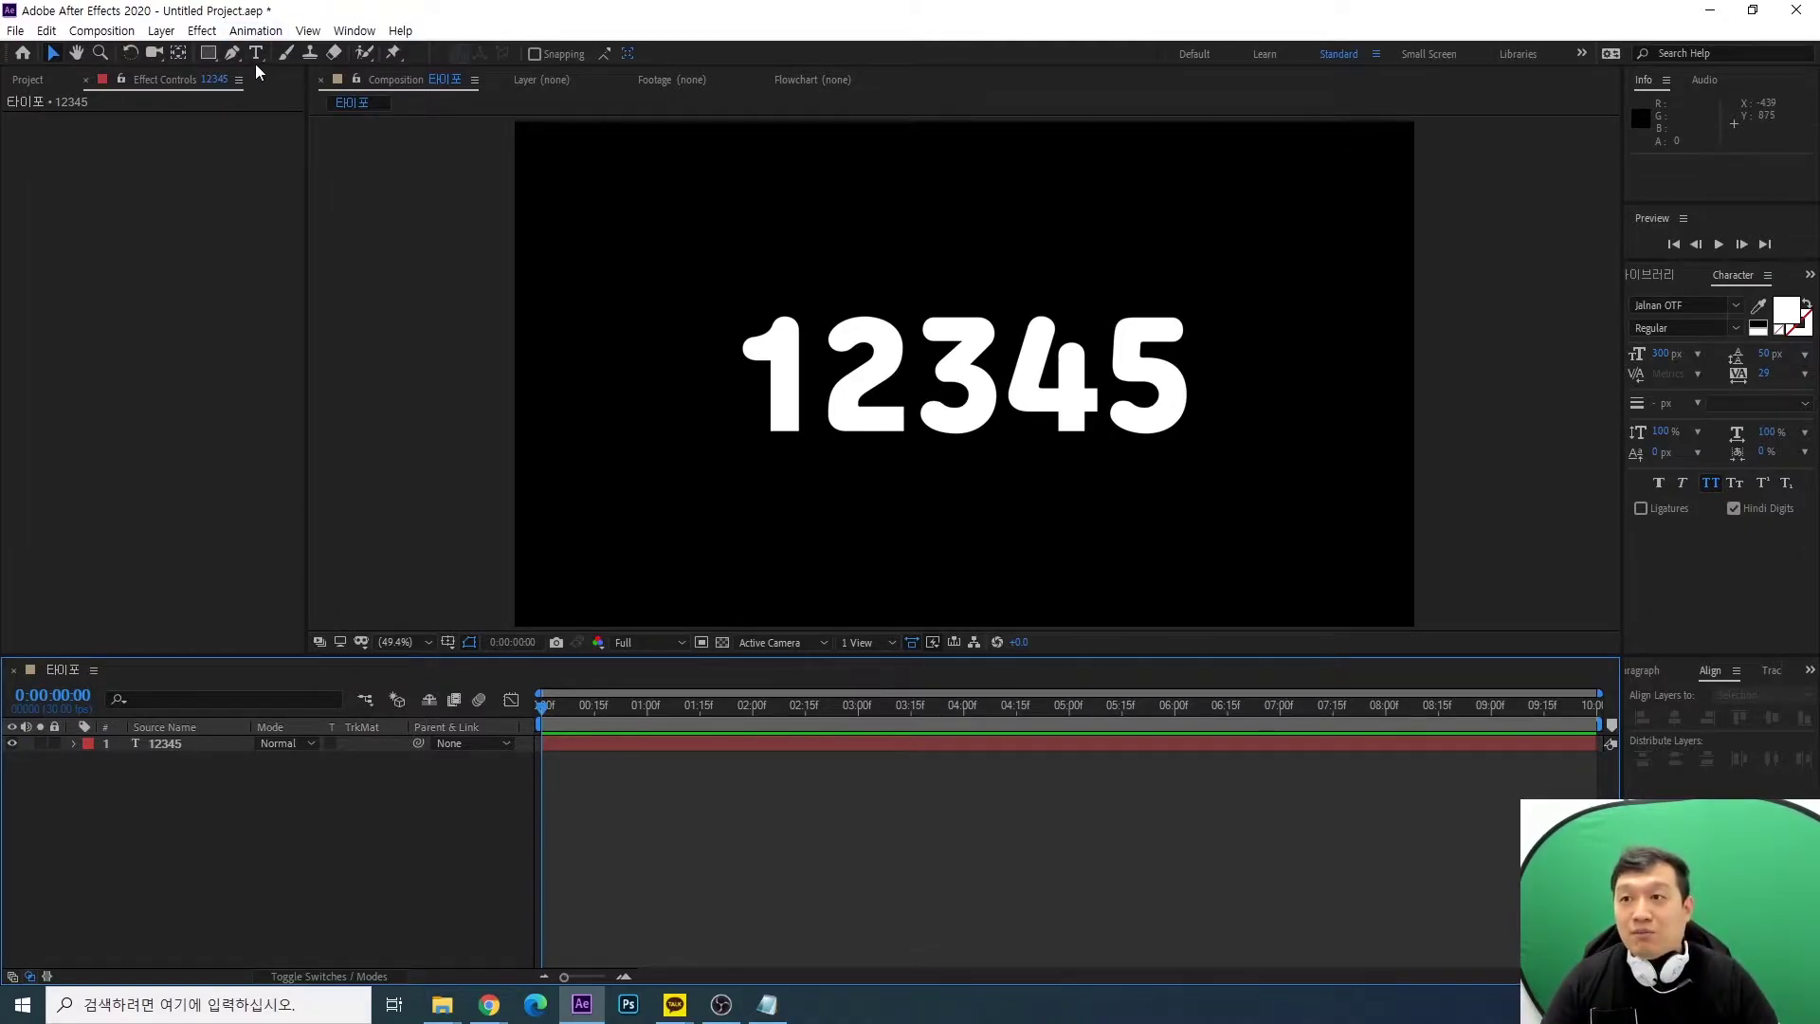
click(206, 54)
mouse_move(652, 289)
mouse_down()
mouse_move(1299, 492)
mouse_move(1272, 463)
mouse_up()
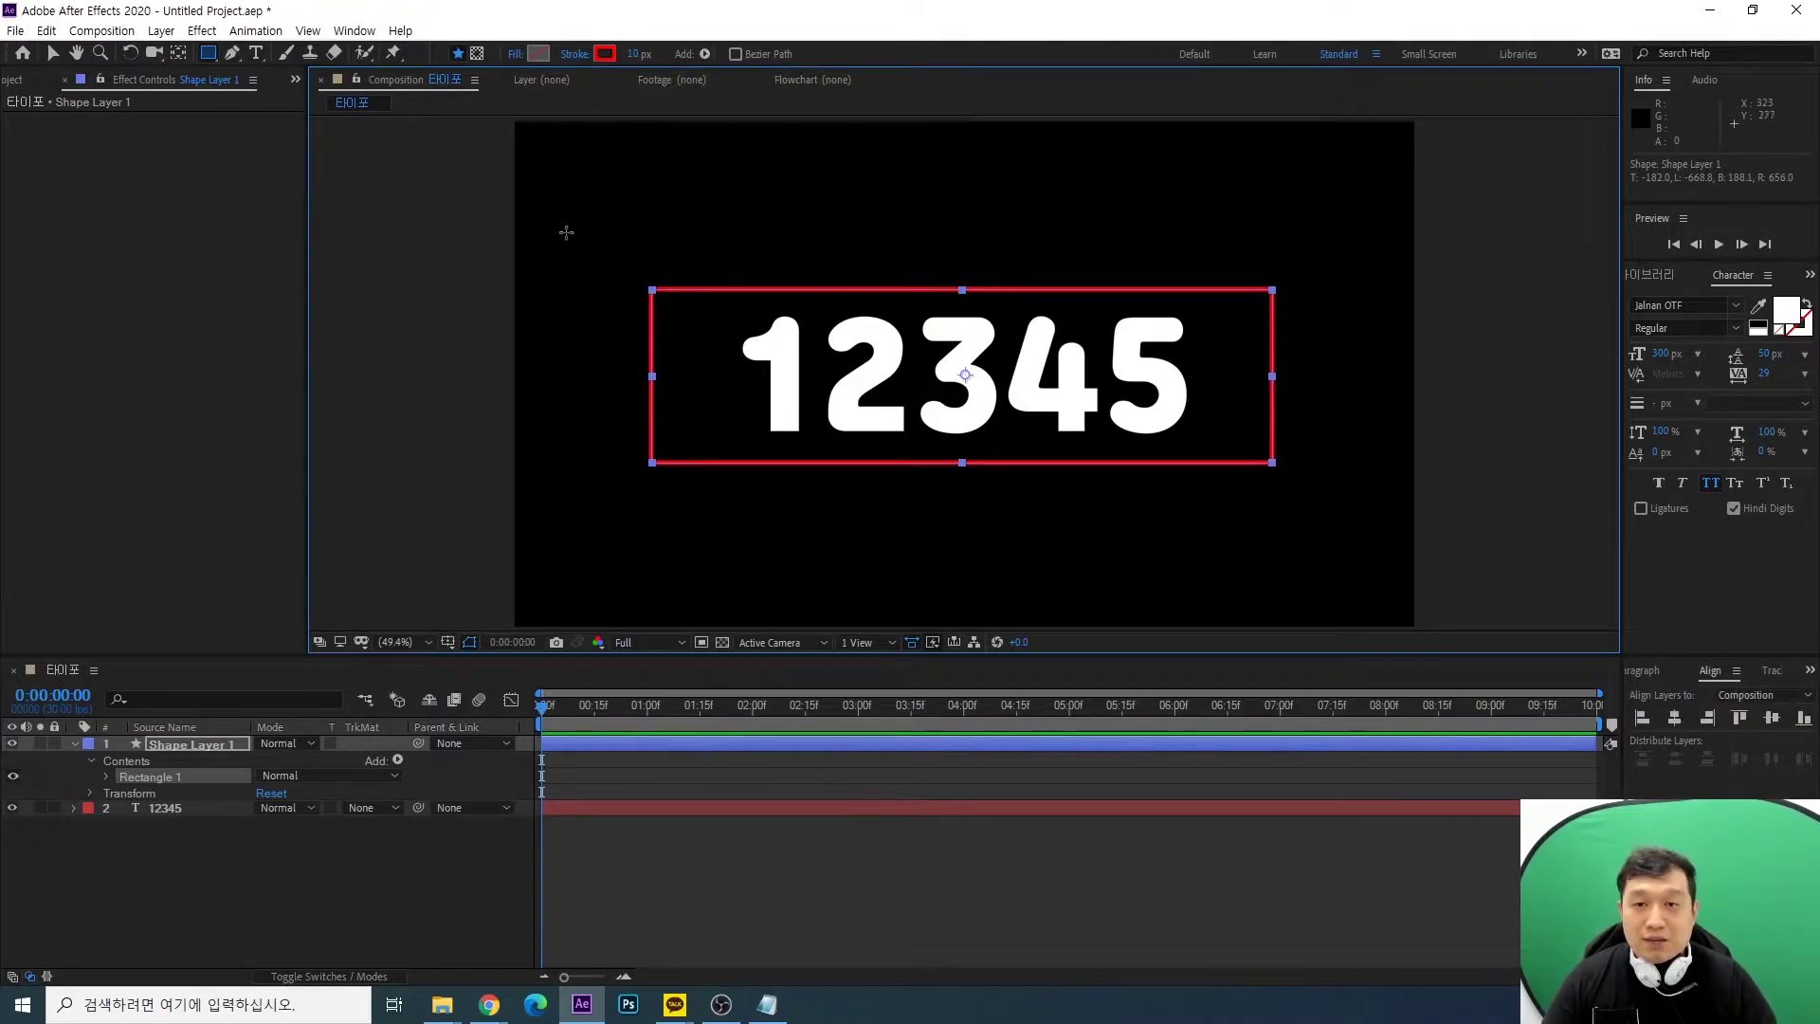
click(53, 53)
drag(962, 294, 994, 293)
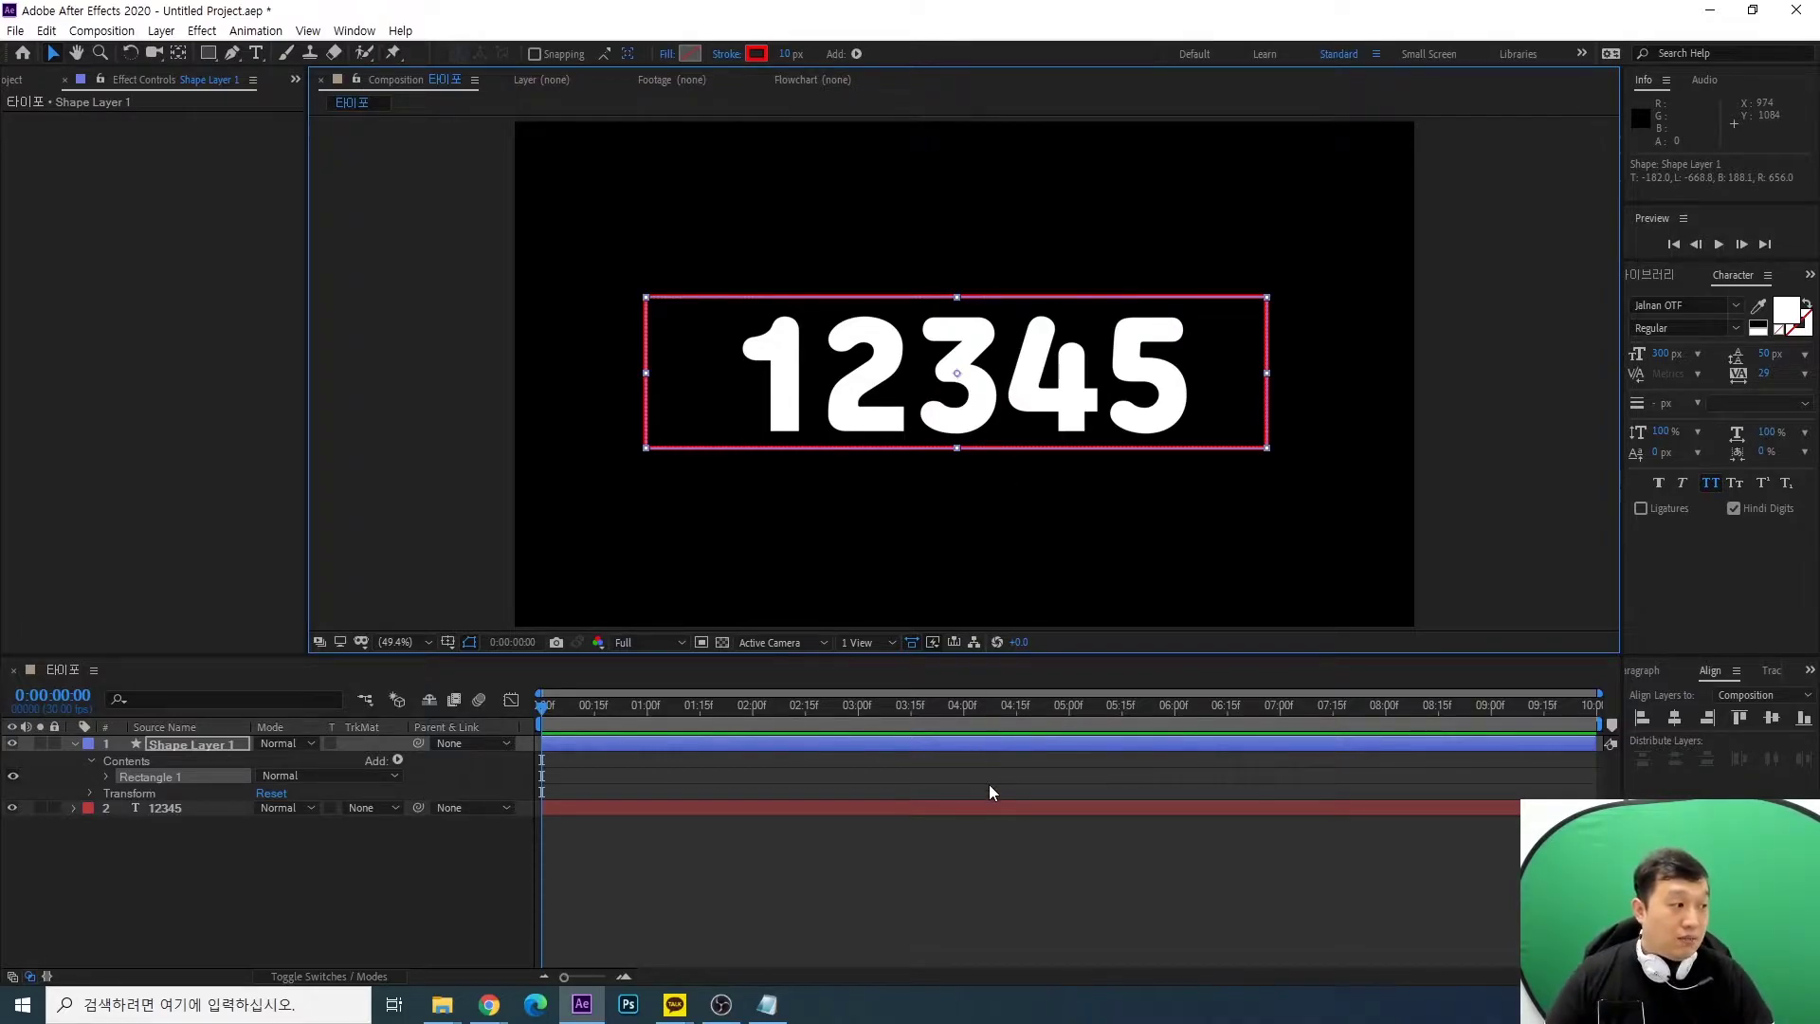
key(Delete)
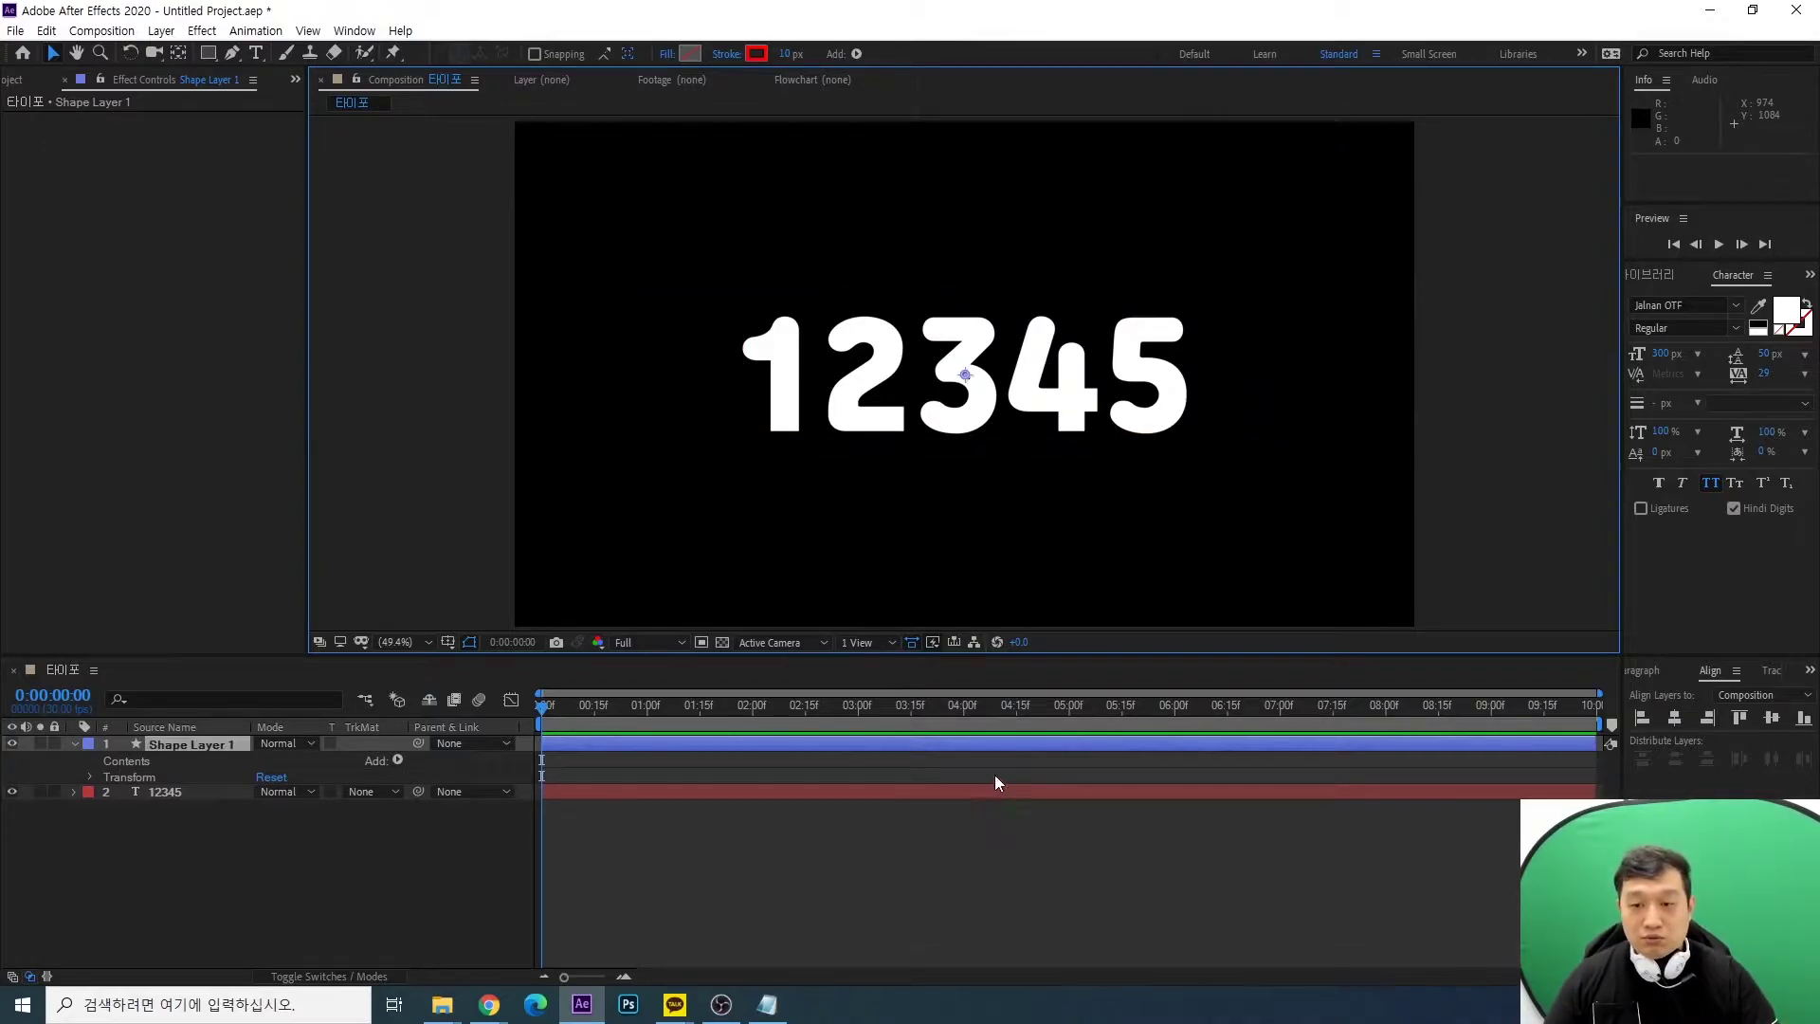
click(849, 743)
key(Delete)
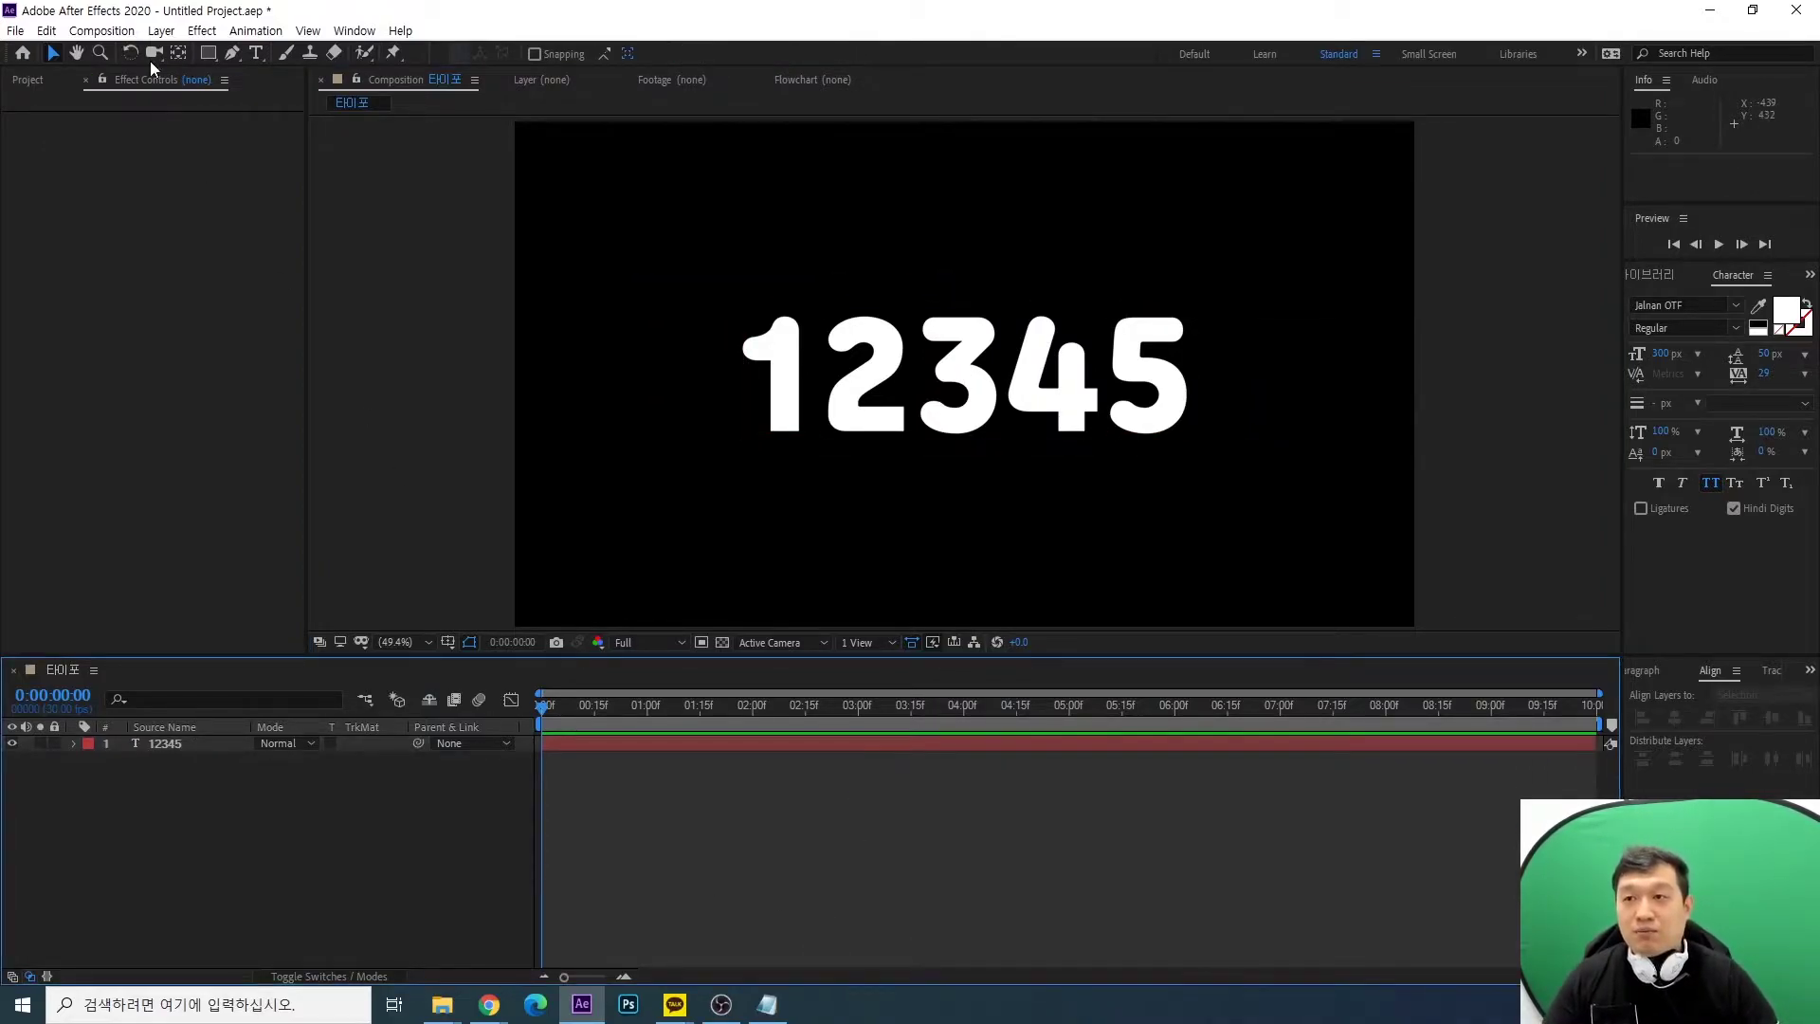
Add a separate text layer reading "한" and move it to just above the middle of "12345"
click(252, 53)
click(703, 208)
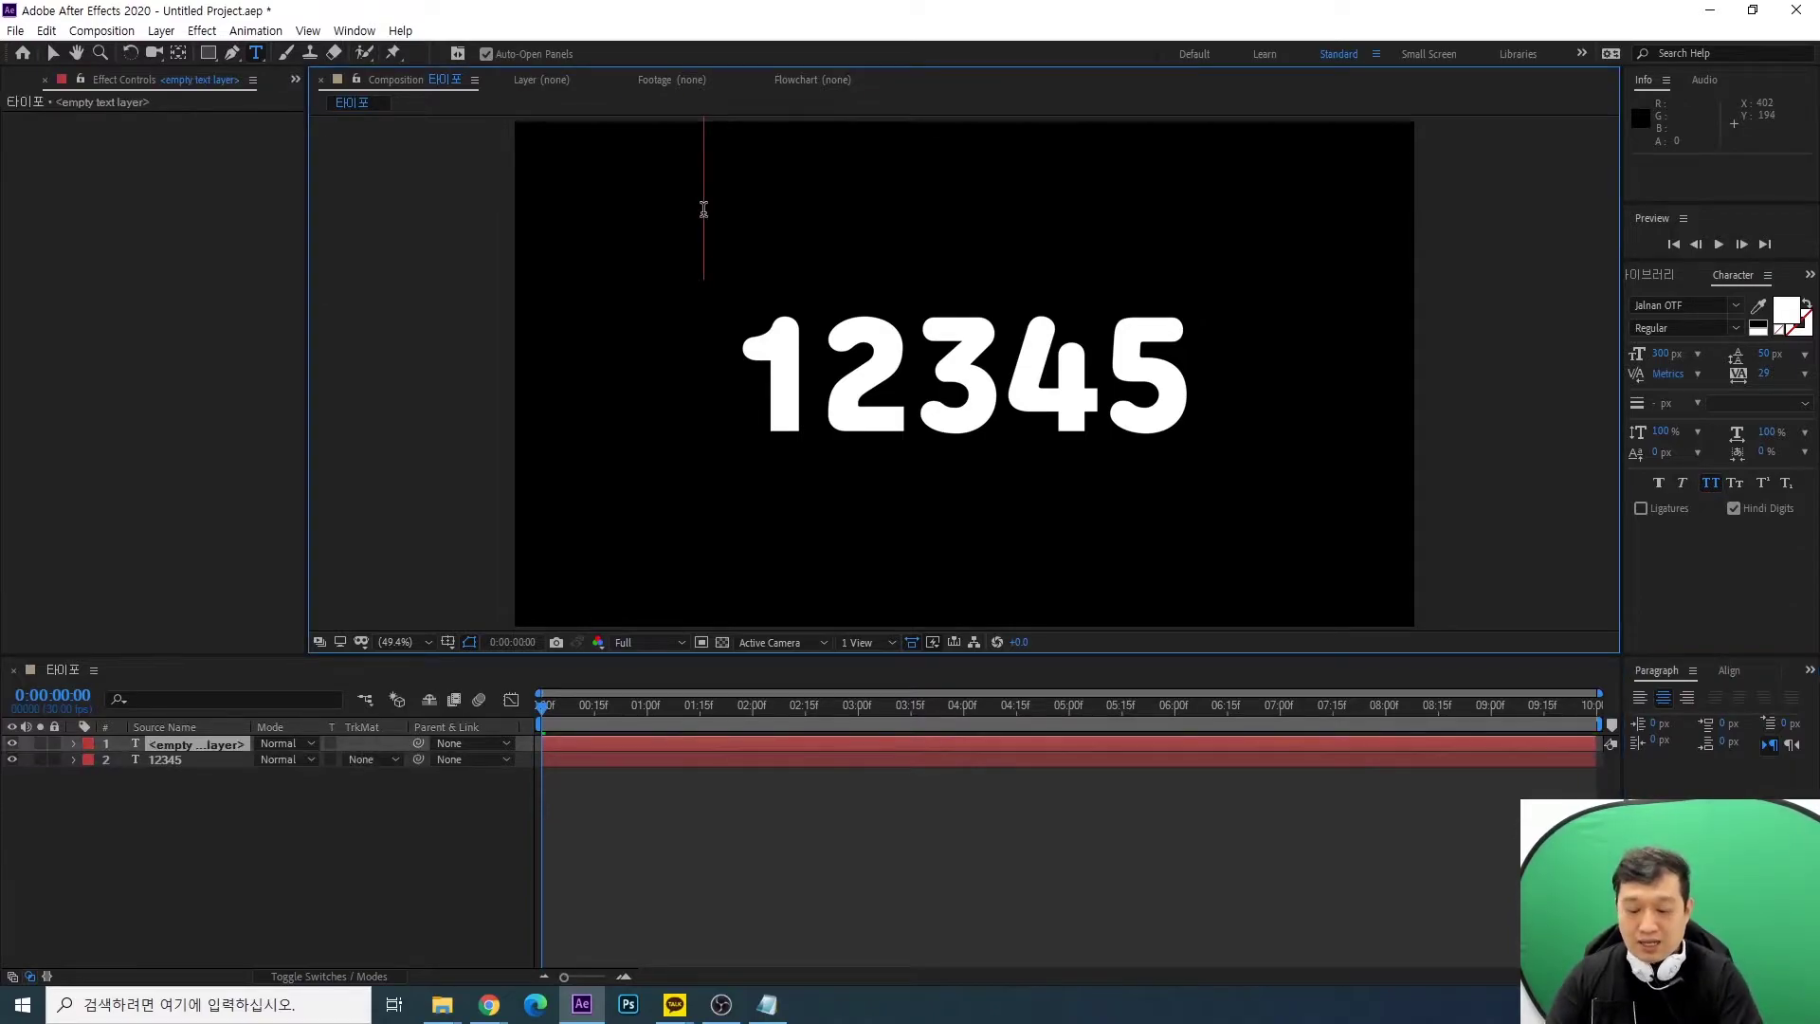
text(한)
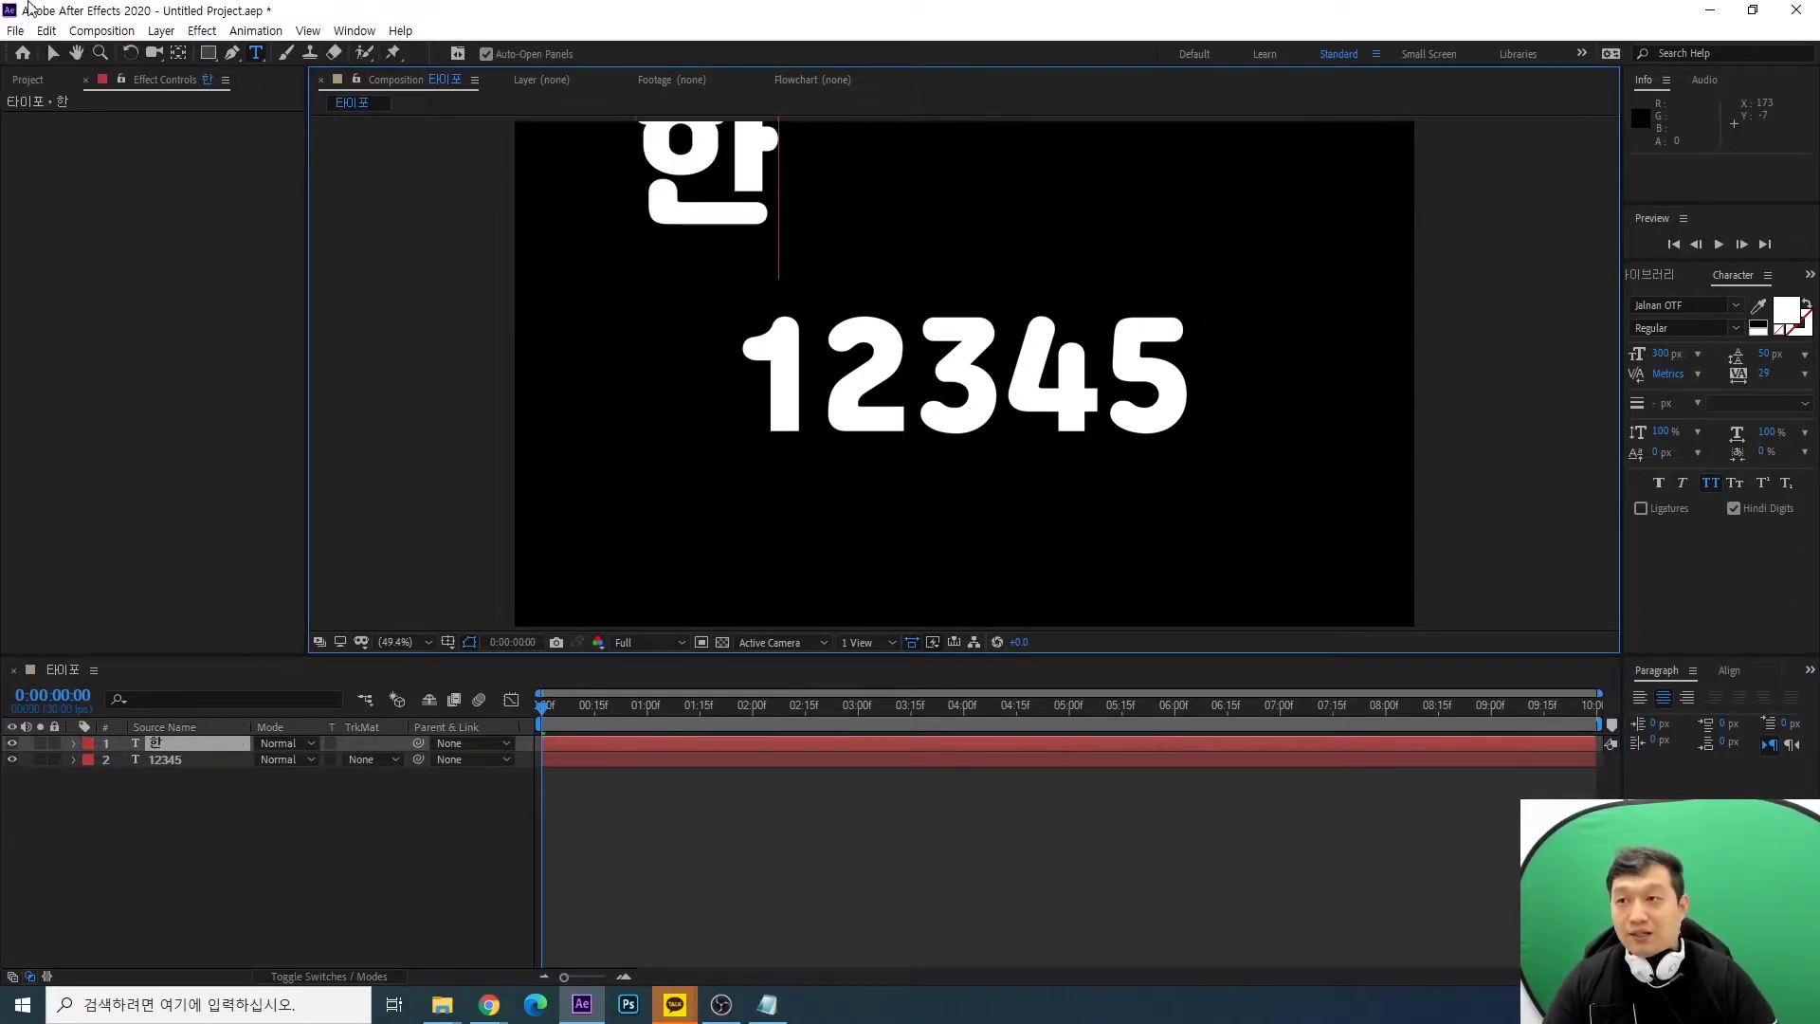
click(55, 57)
drag(706, 180, 932, 289)
Change the font of the "한" text to NanumGothic in the ExtraBold style
click(1727, 306)
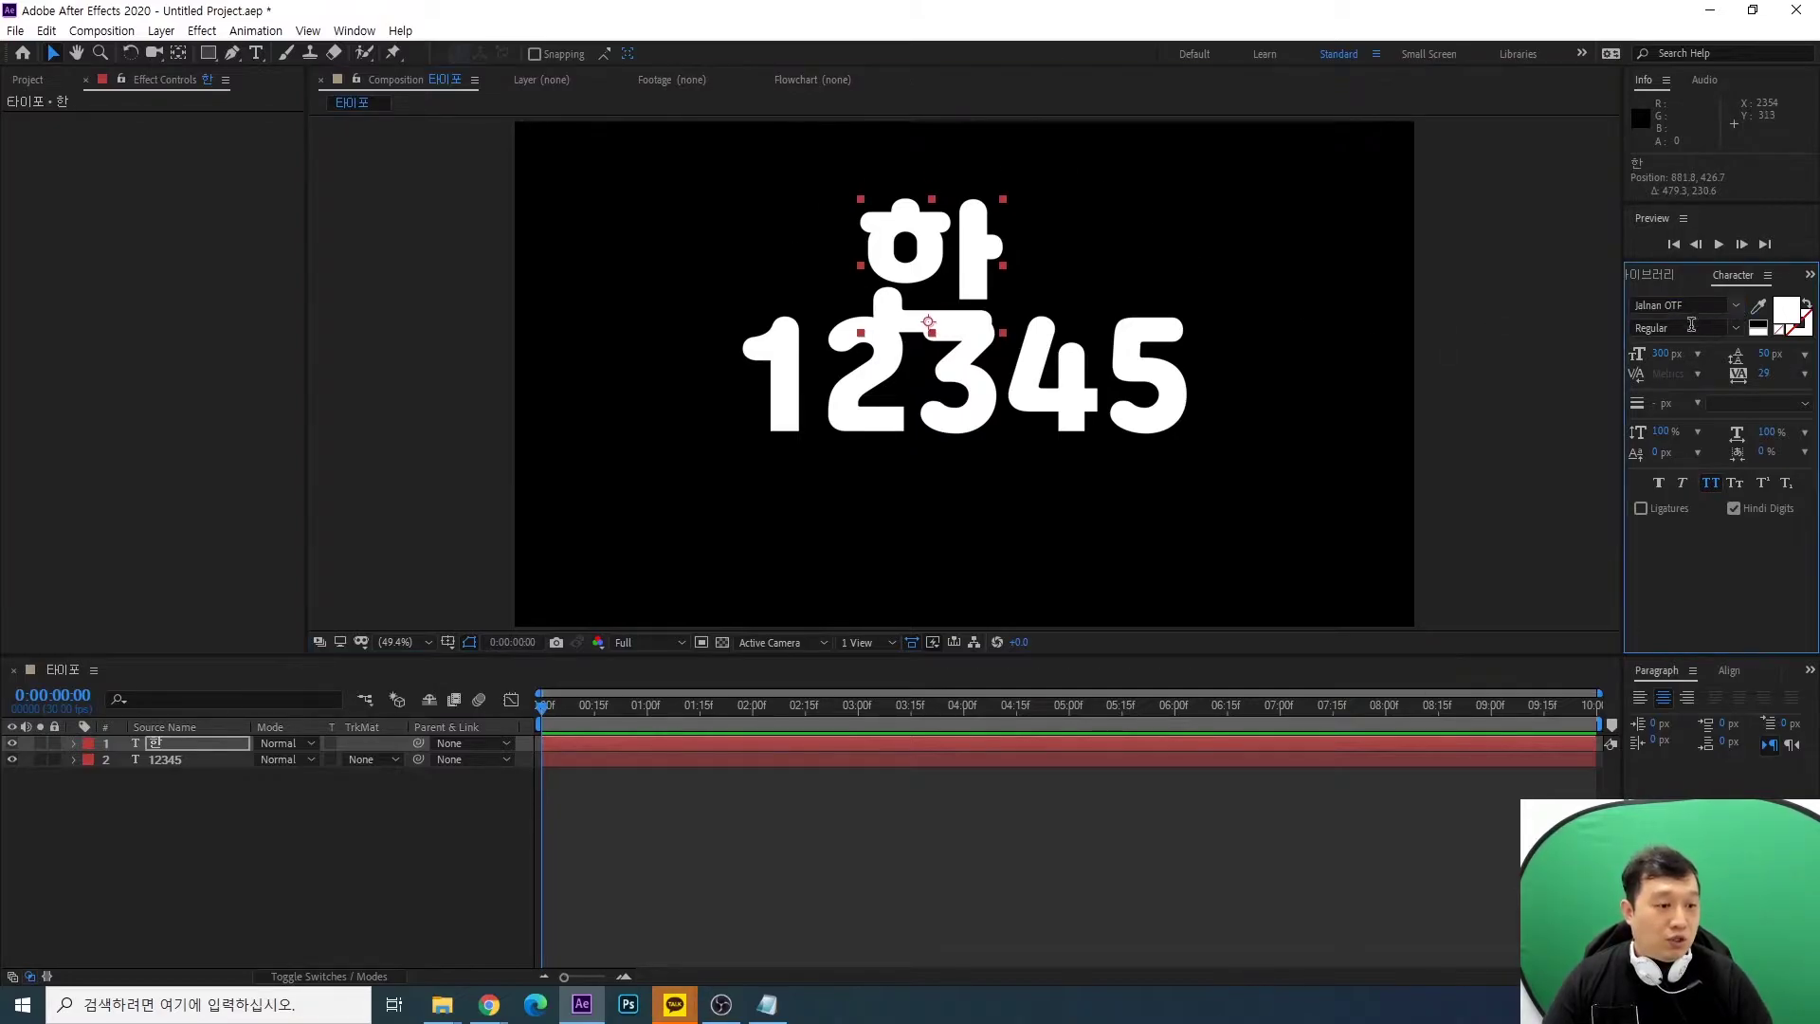
click(1736, 308)
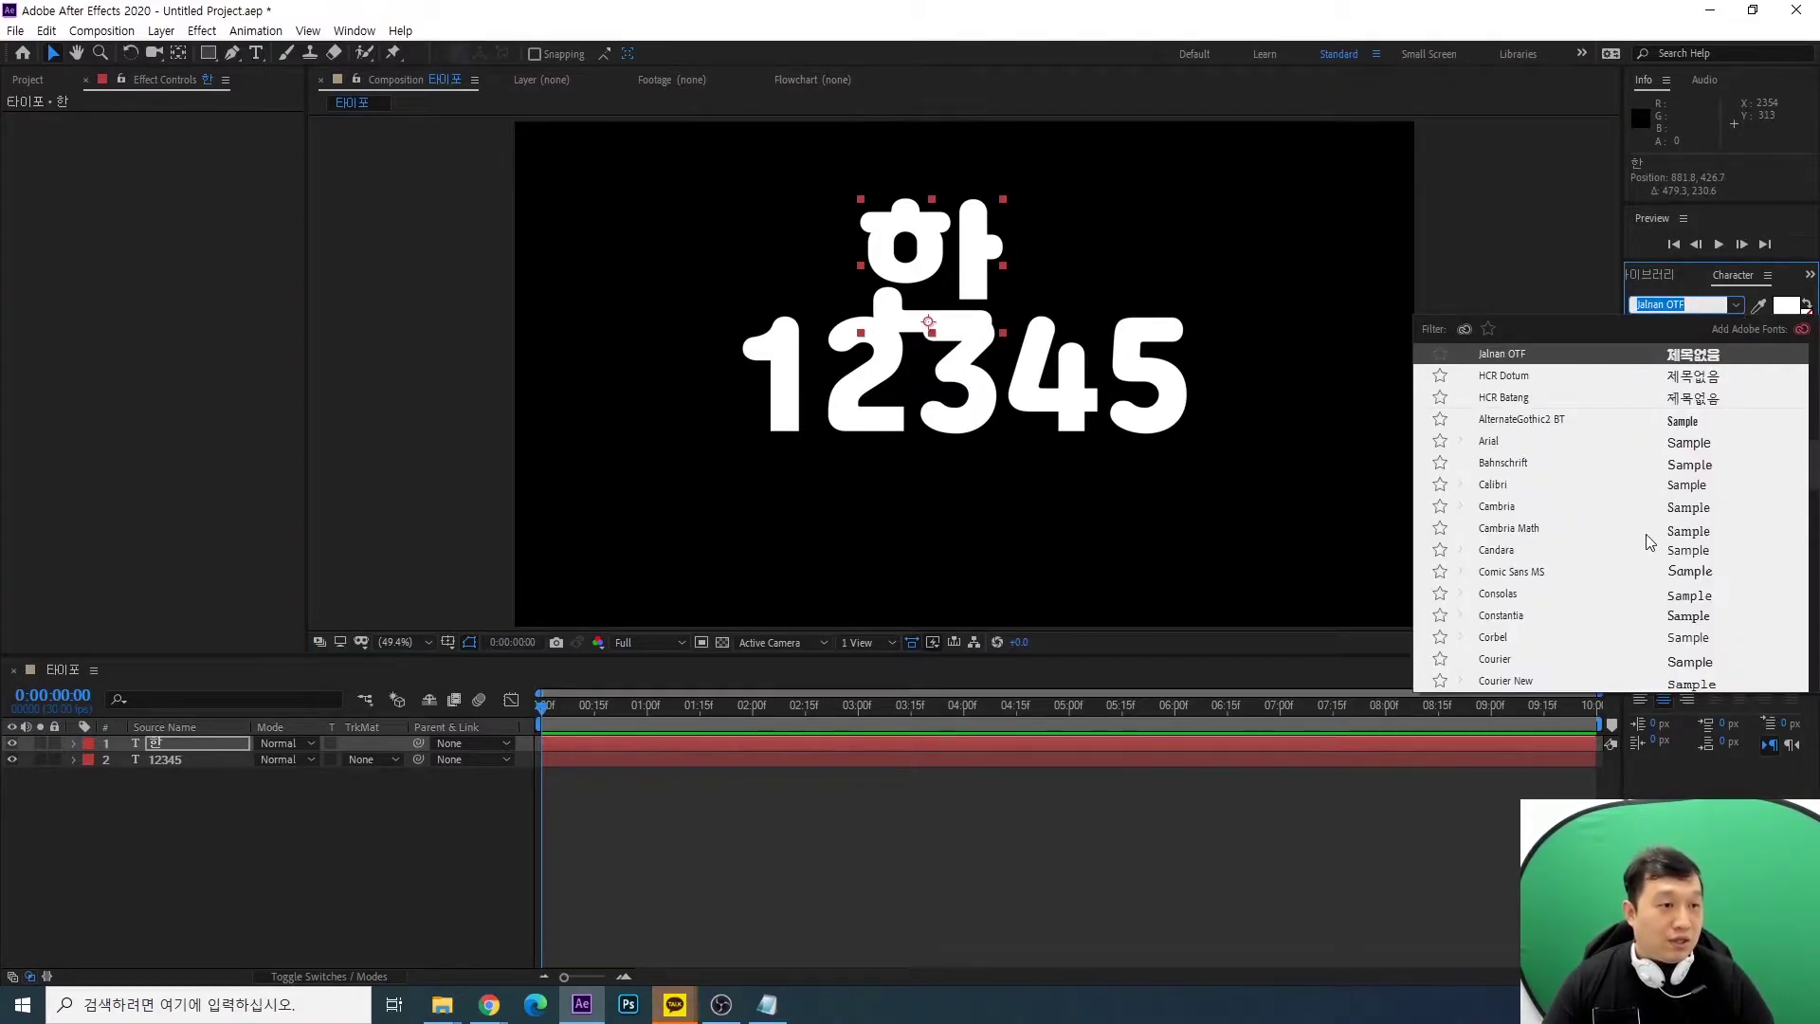
scroll(1566, 569, up, 10)
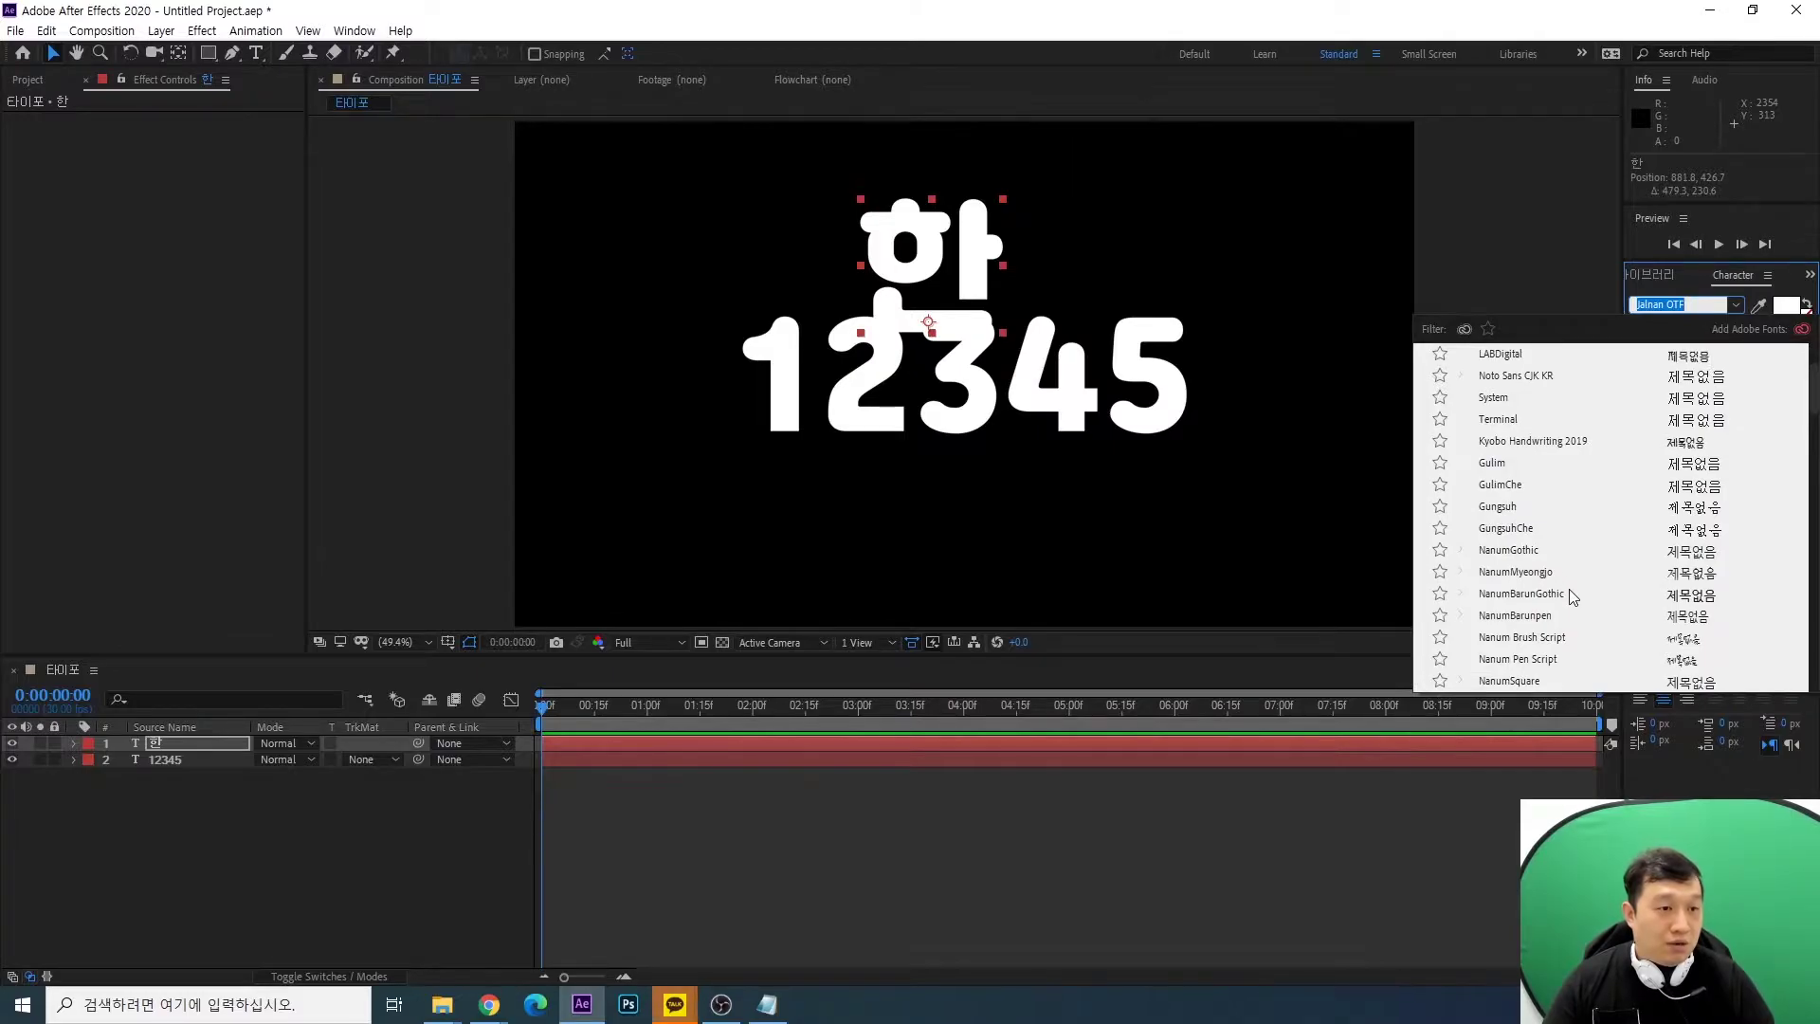
click(1549, 551)
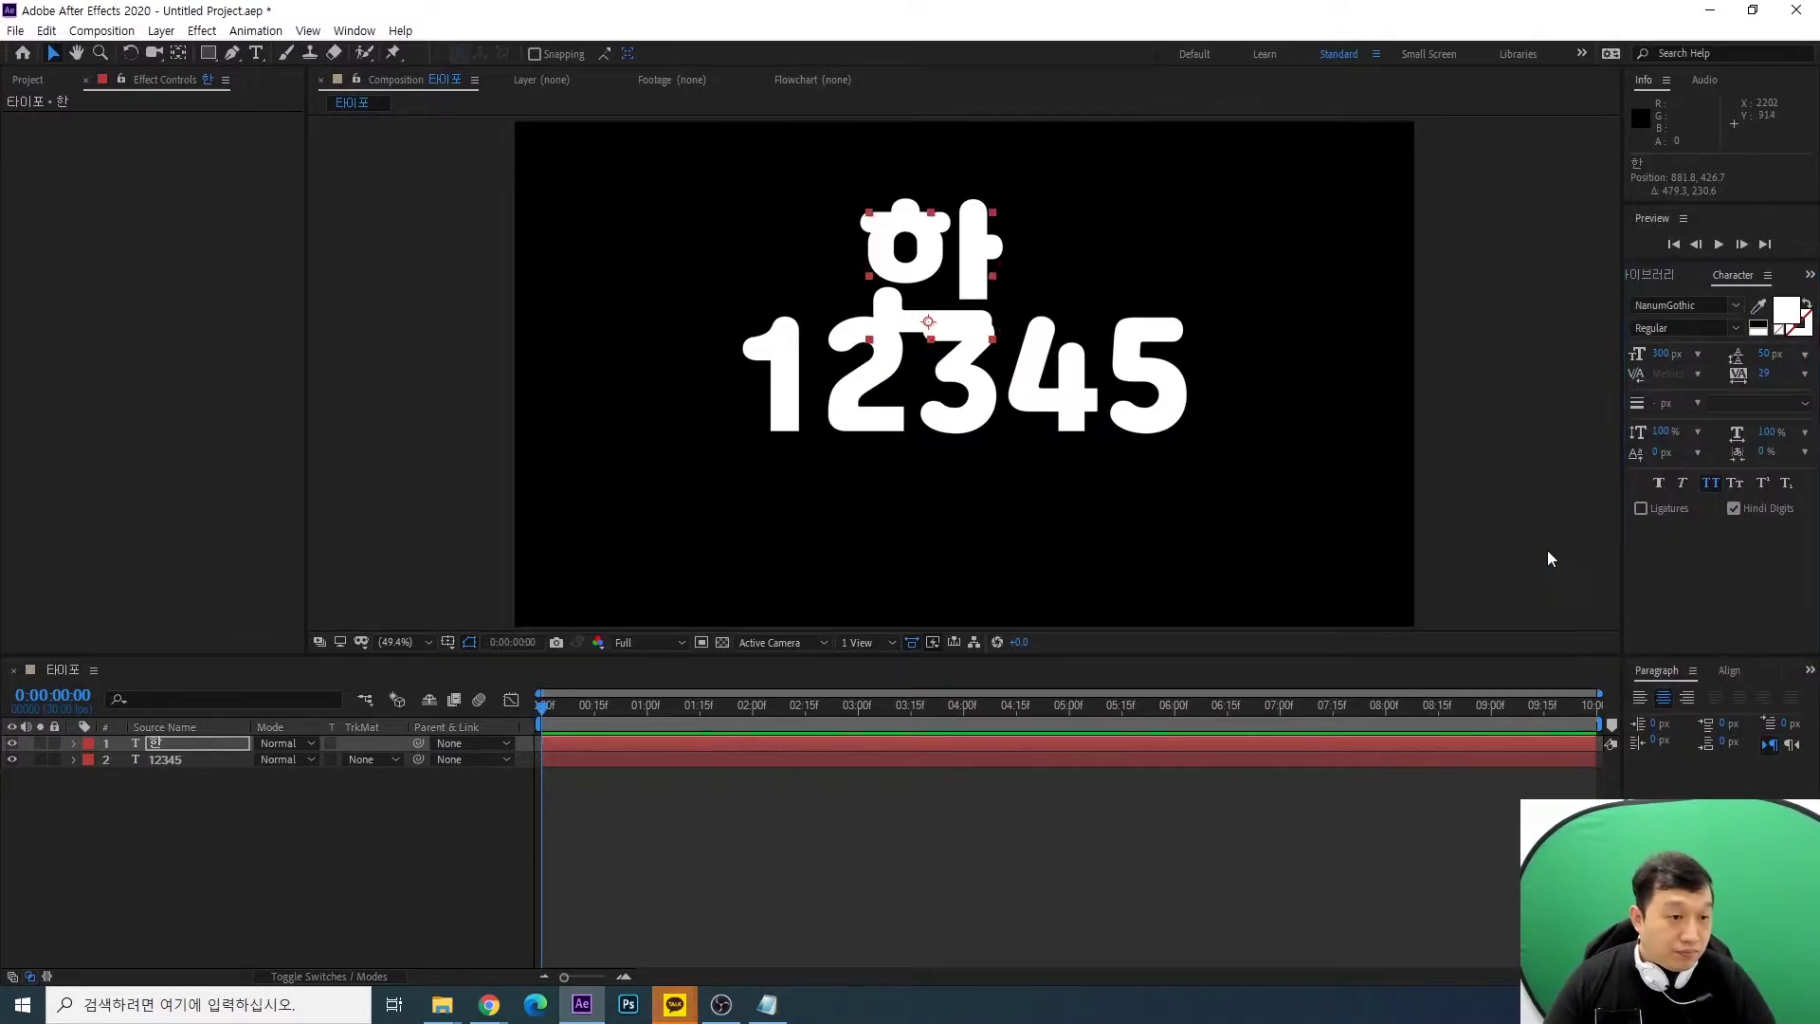
click(1738, 328)
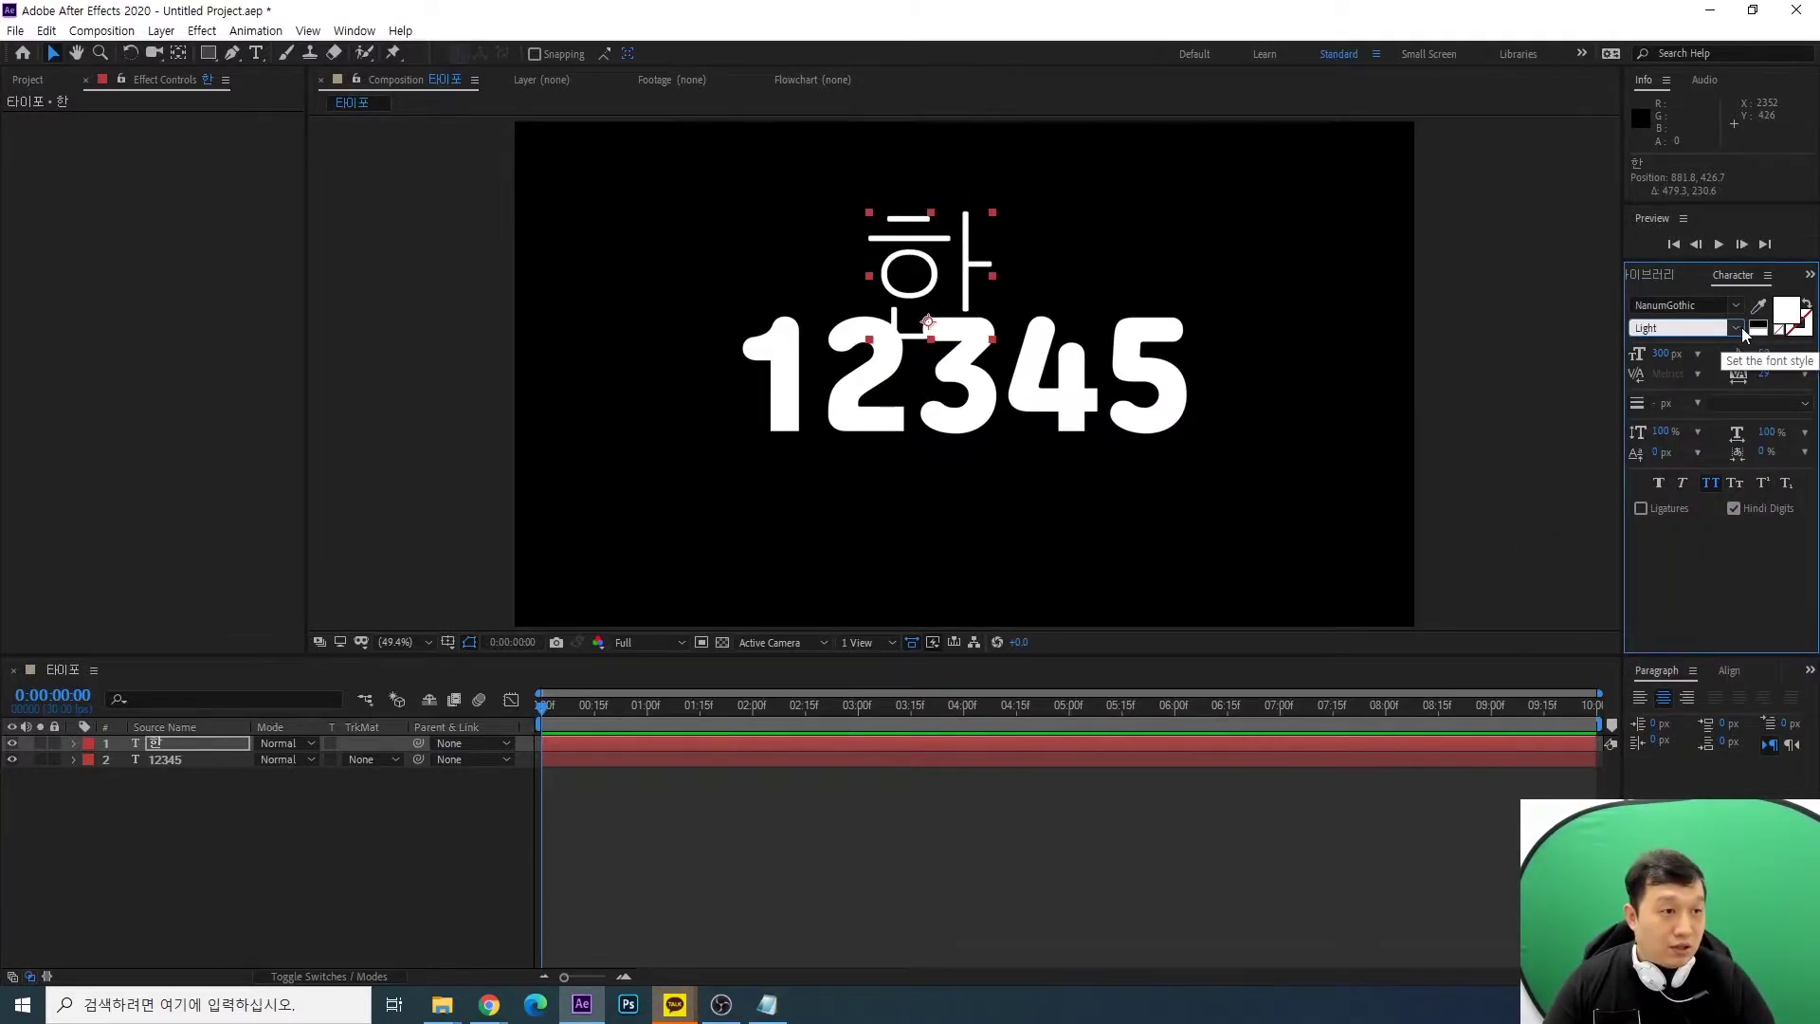
click(1734, 328)
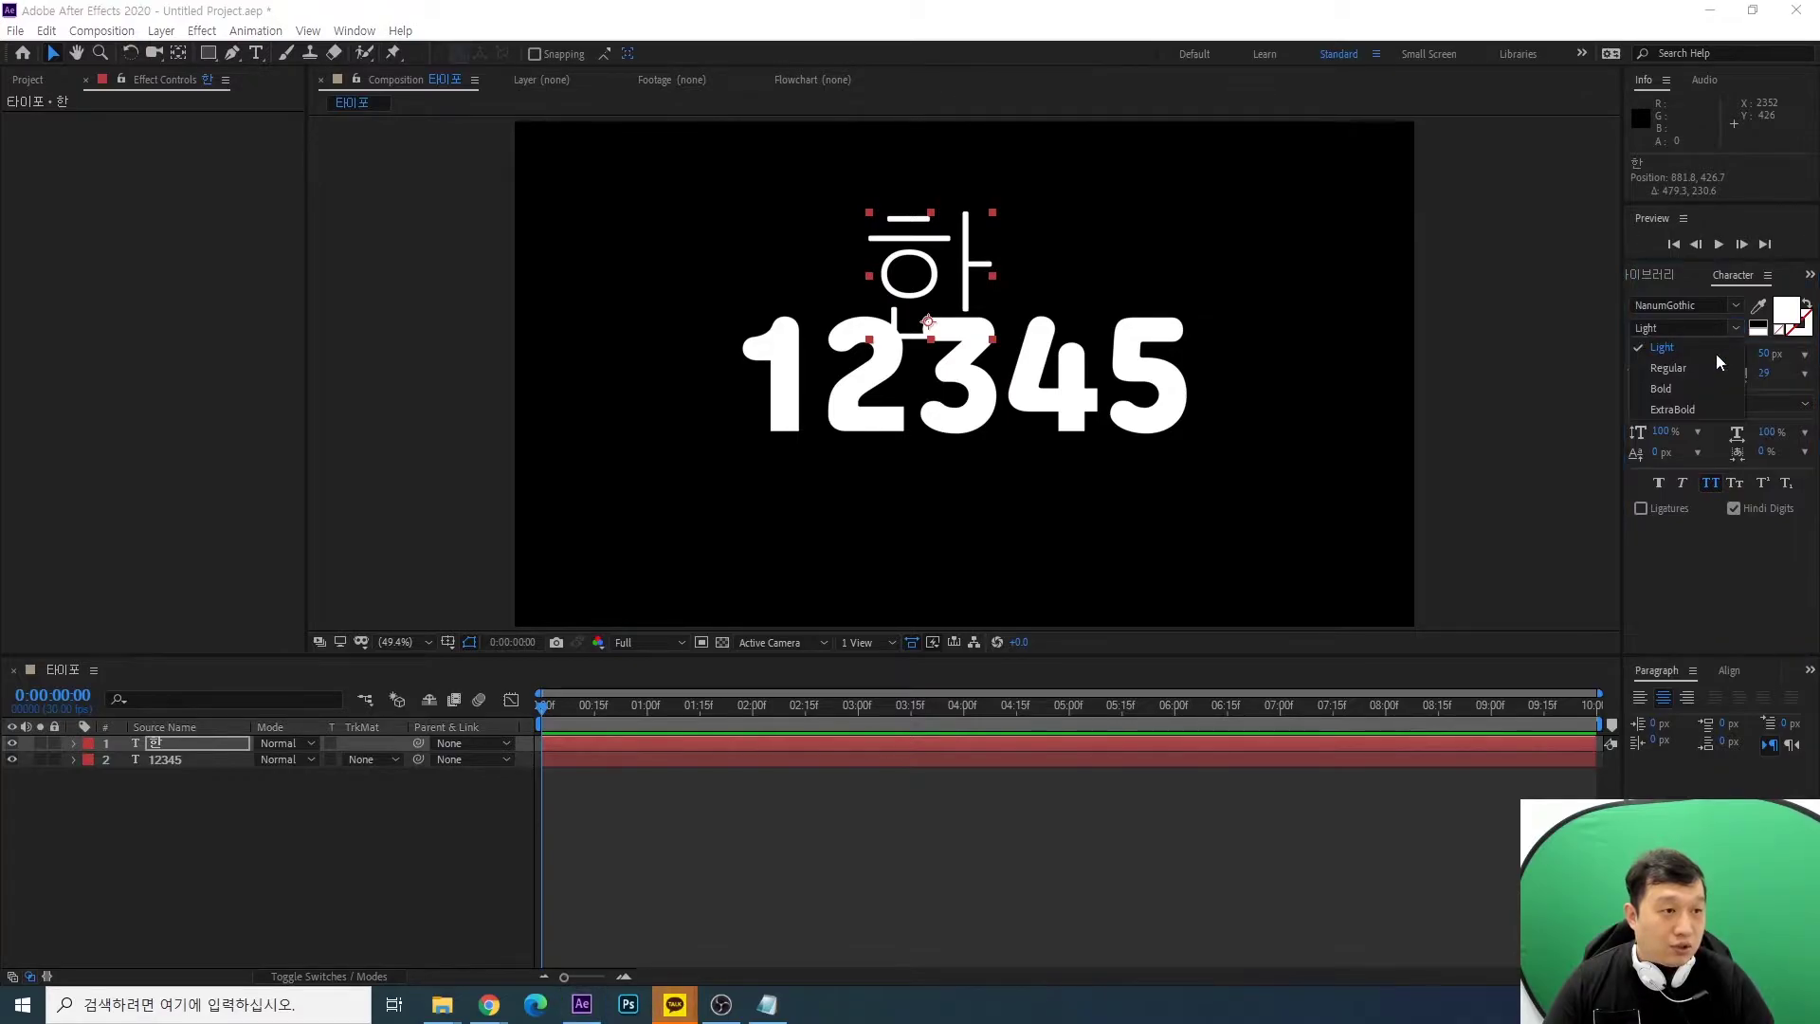
click(1681, 412)
drag(867, 209, 785, 117)
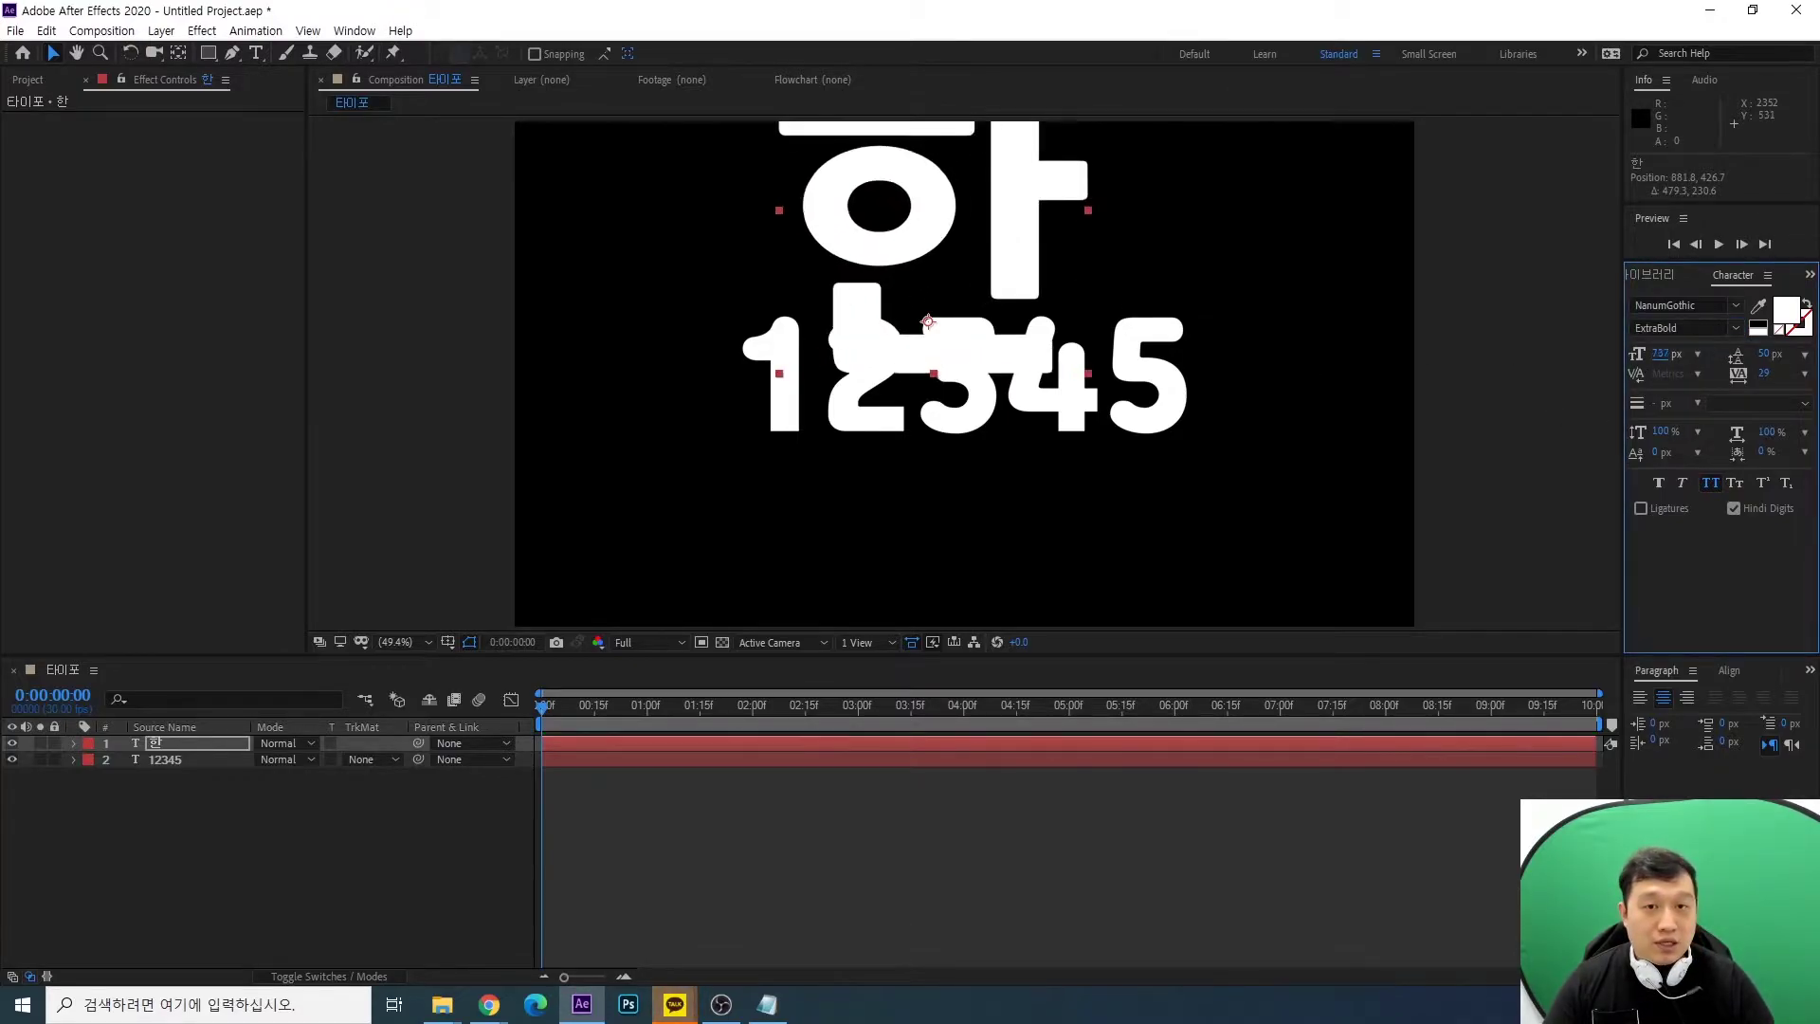
key(ctrl+z)
drag(1654, 358, 1696, 358)
key(ctrl+z)
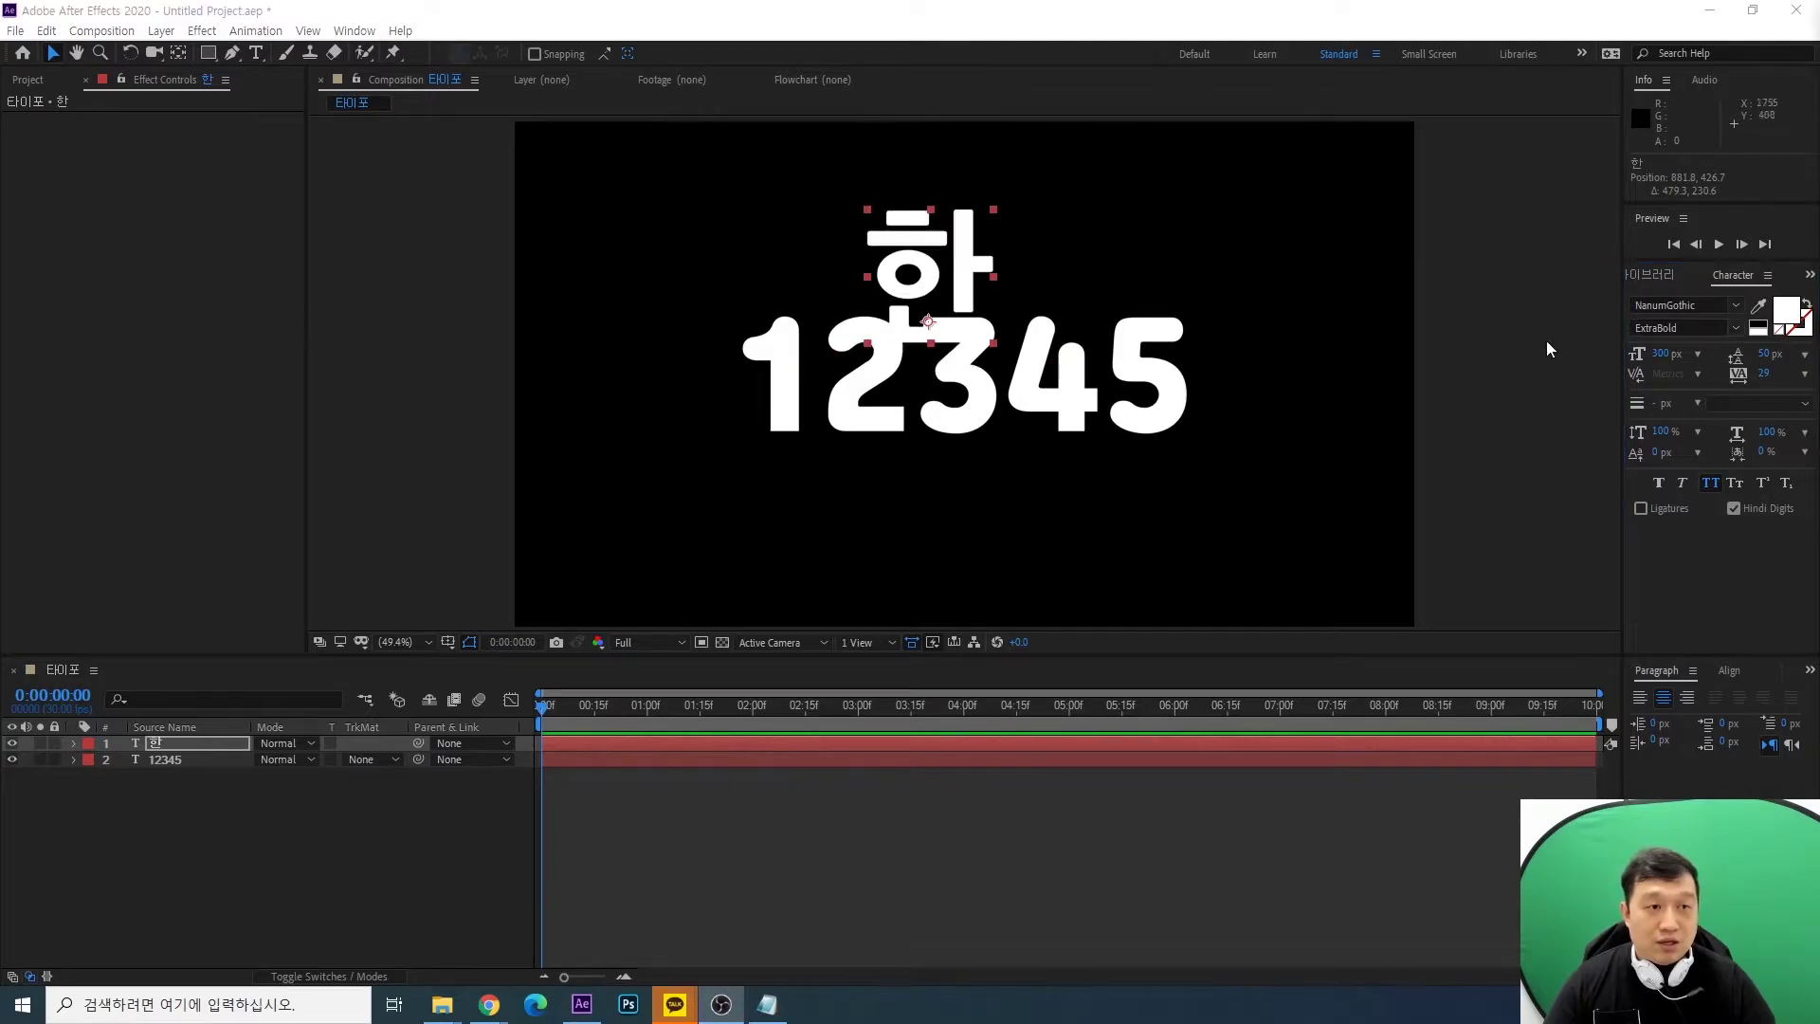
Try enlarging the "한" text to 1296 px and position it over the "12345" text
click(1657, 352)
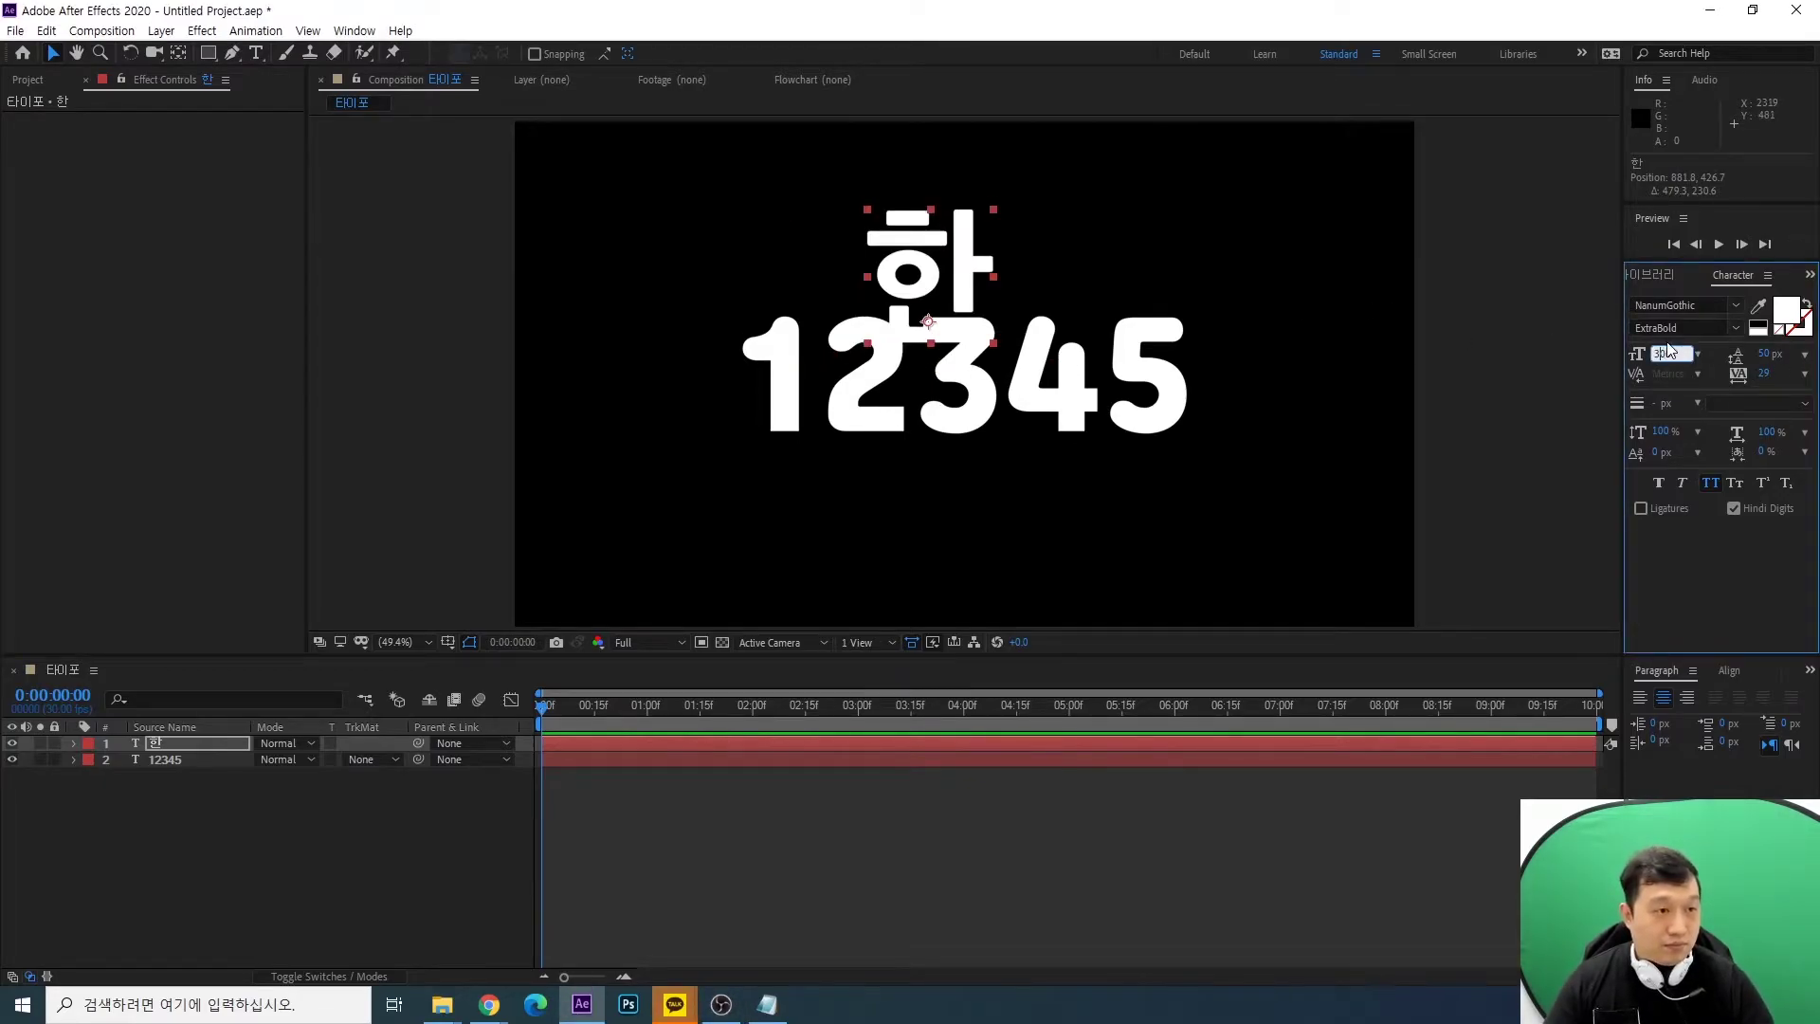
key(Return)
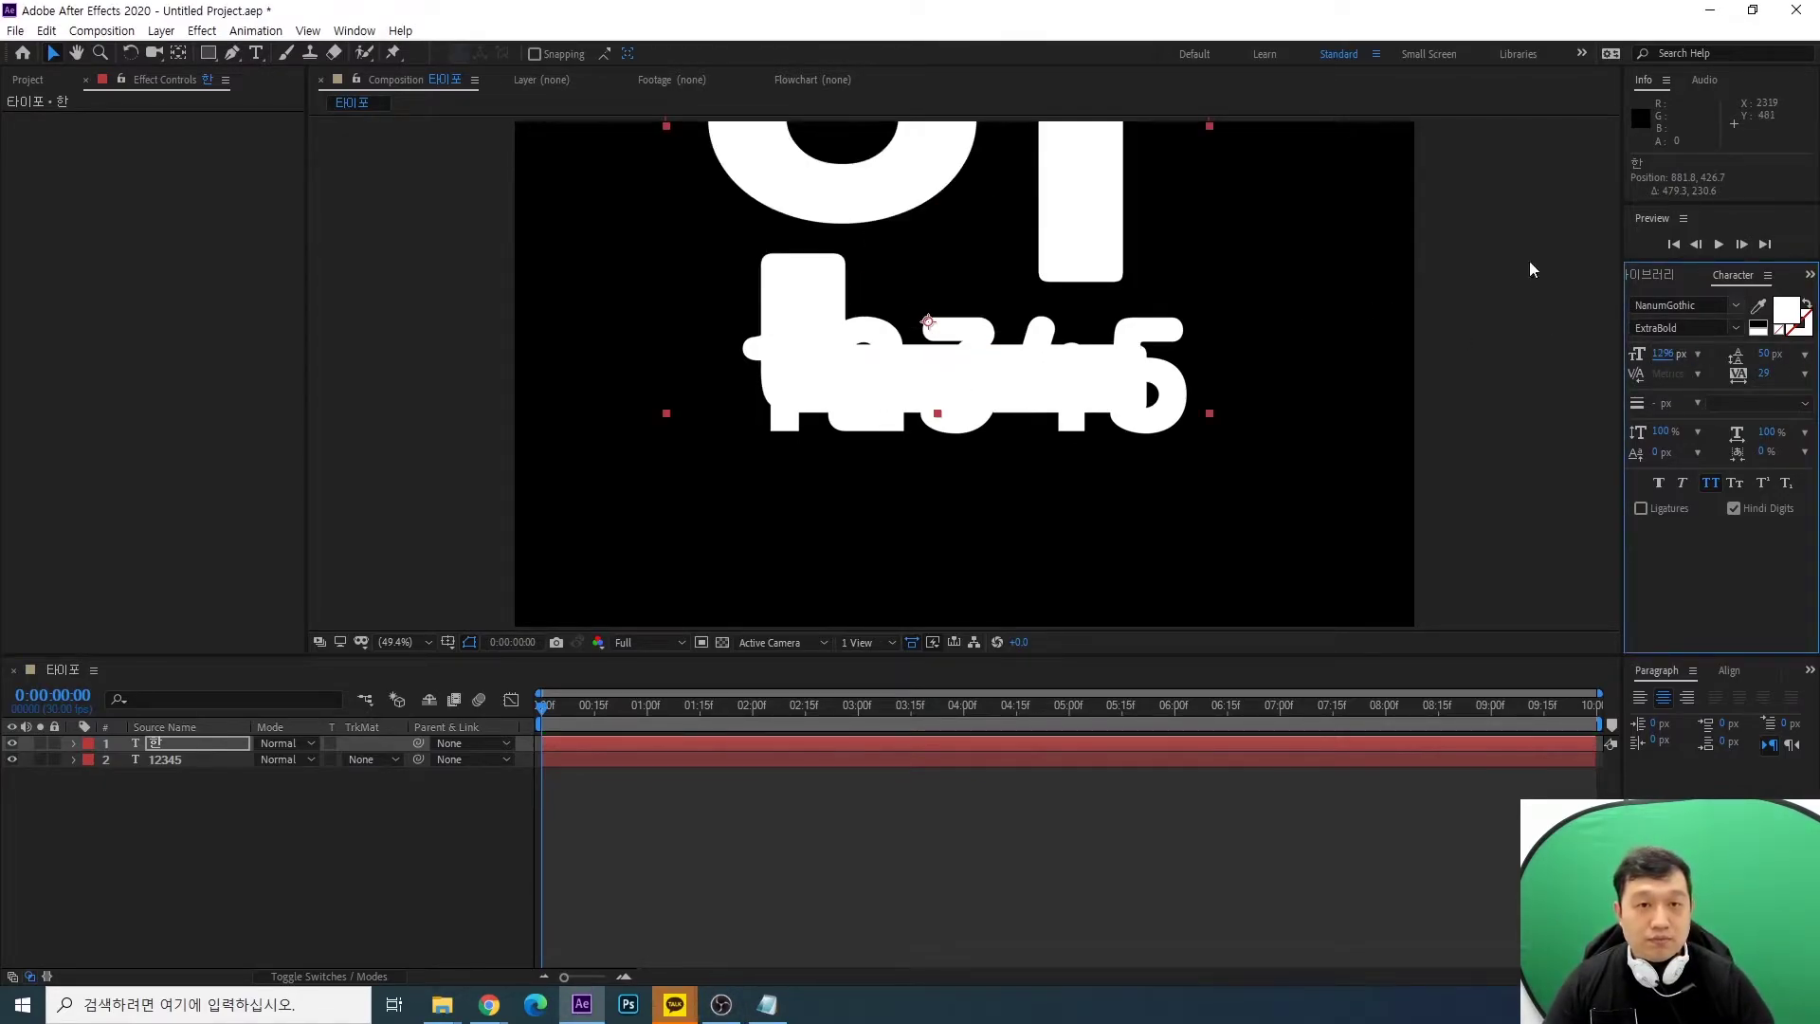
drag(1100, 197, 1238, 610)
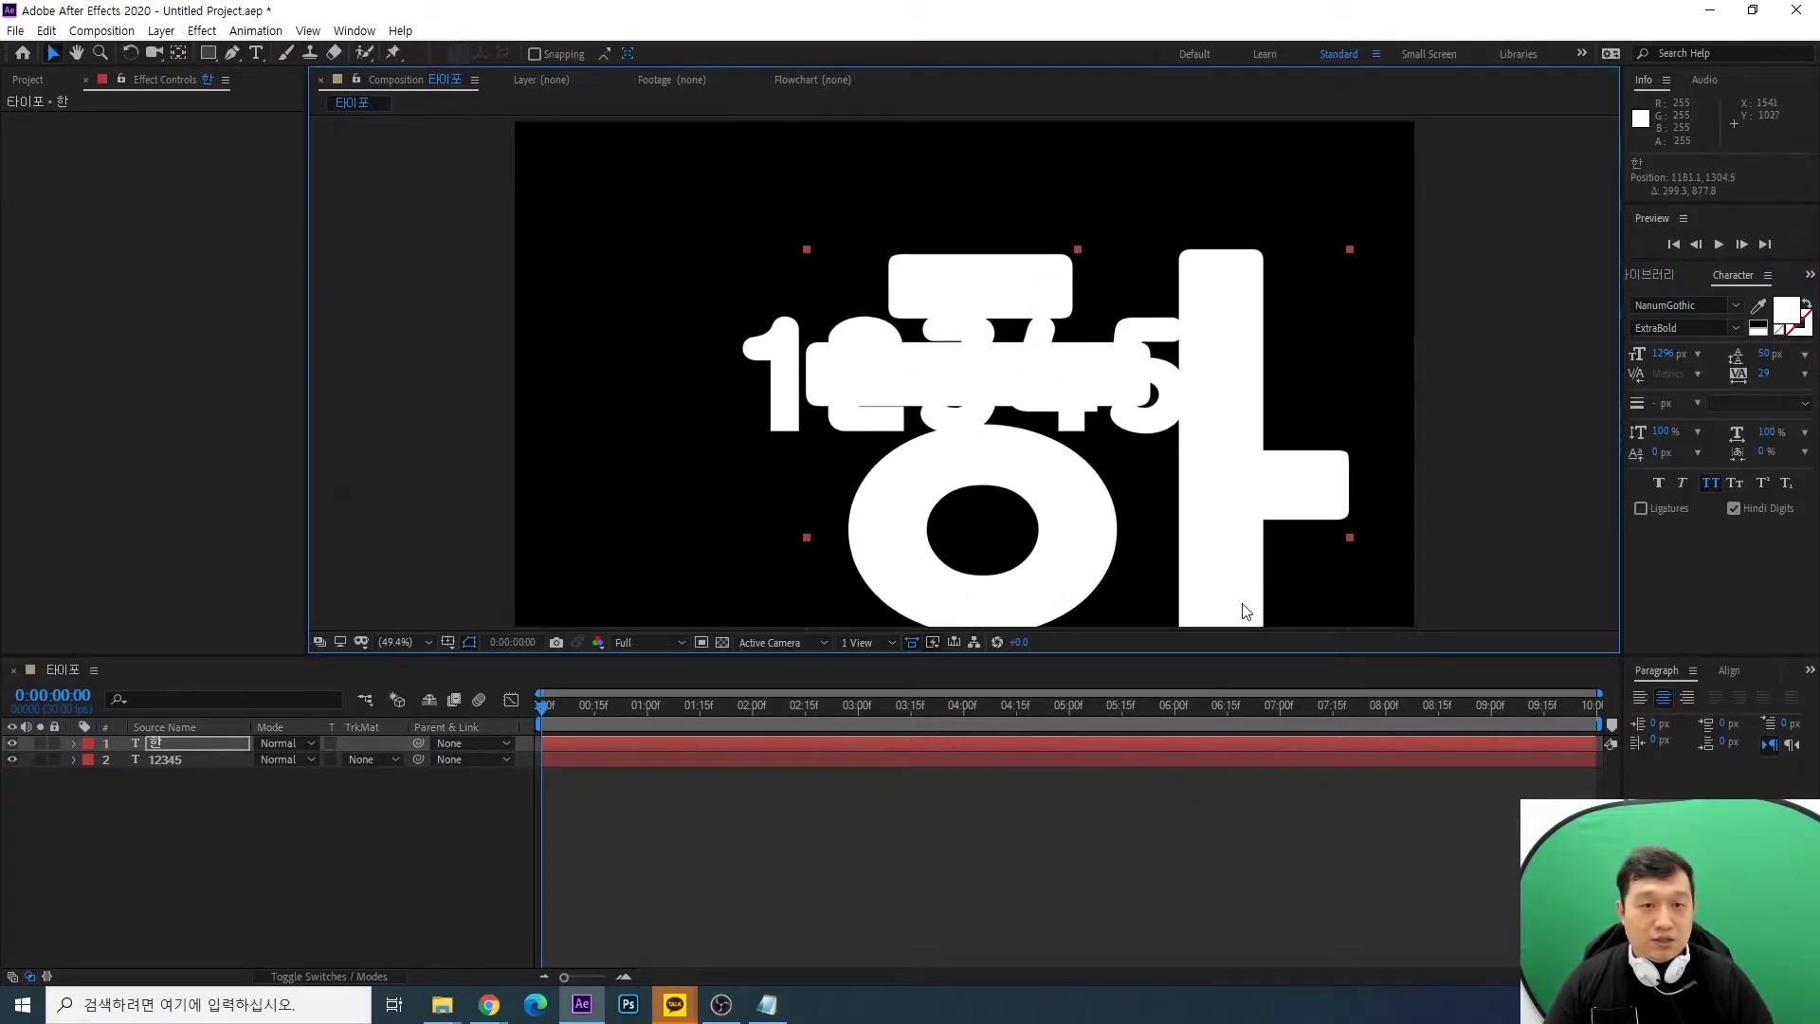
click(1670, 354)
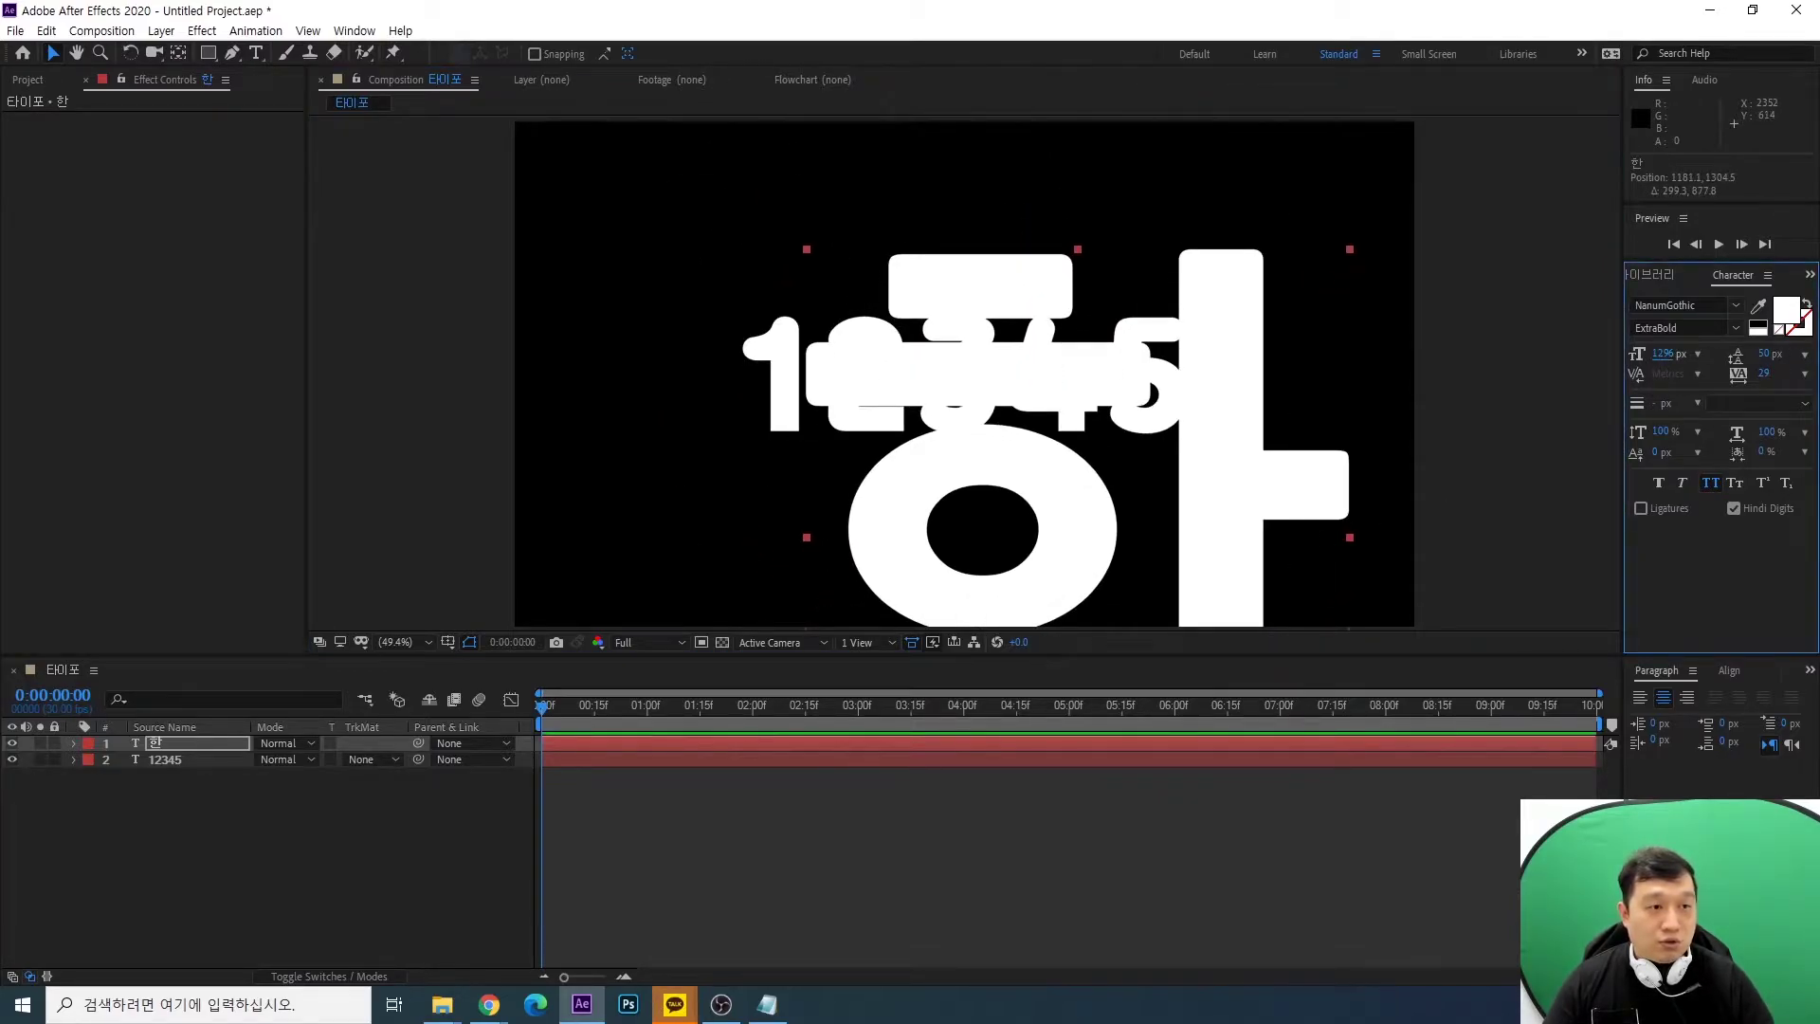
click(1666, 354)
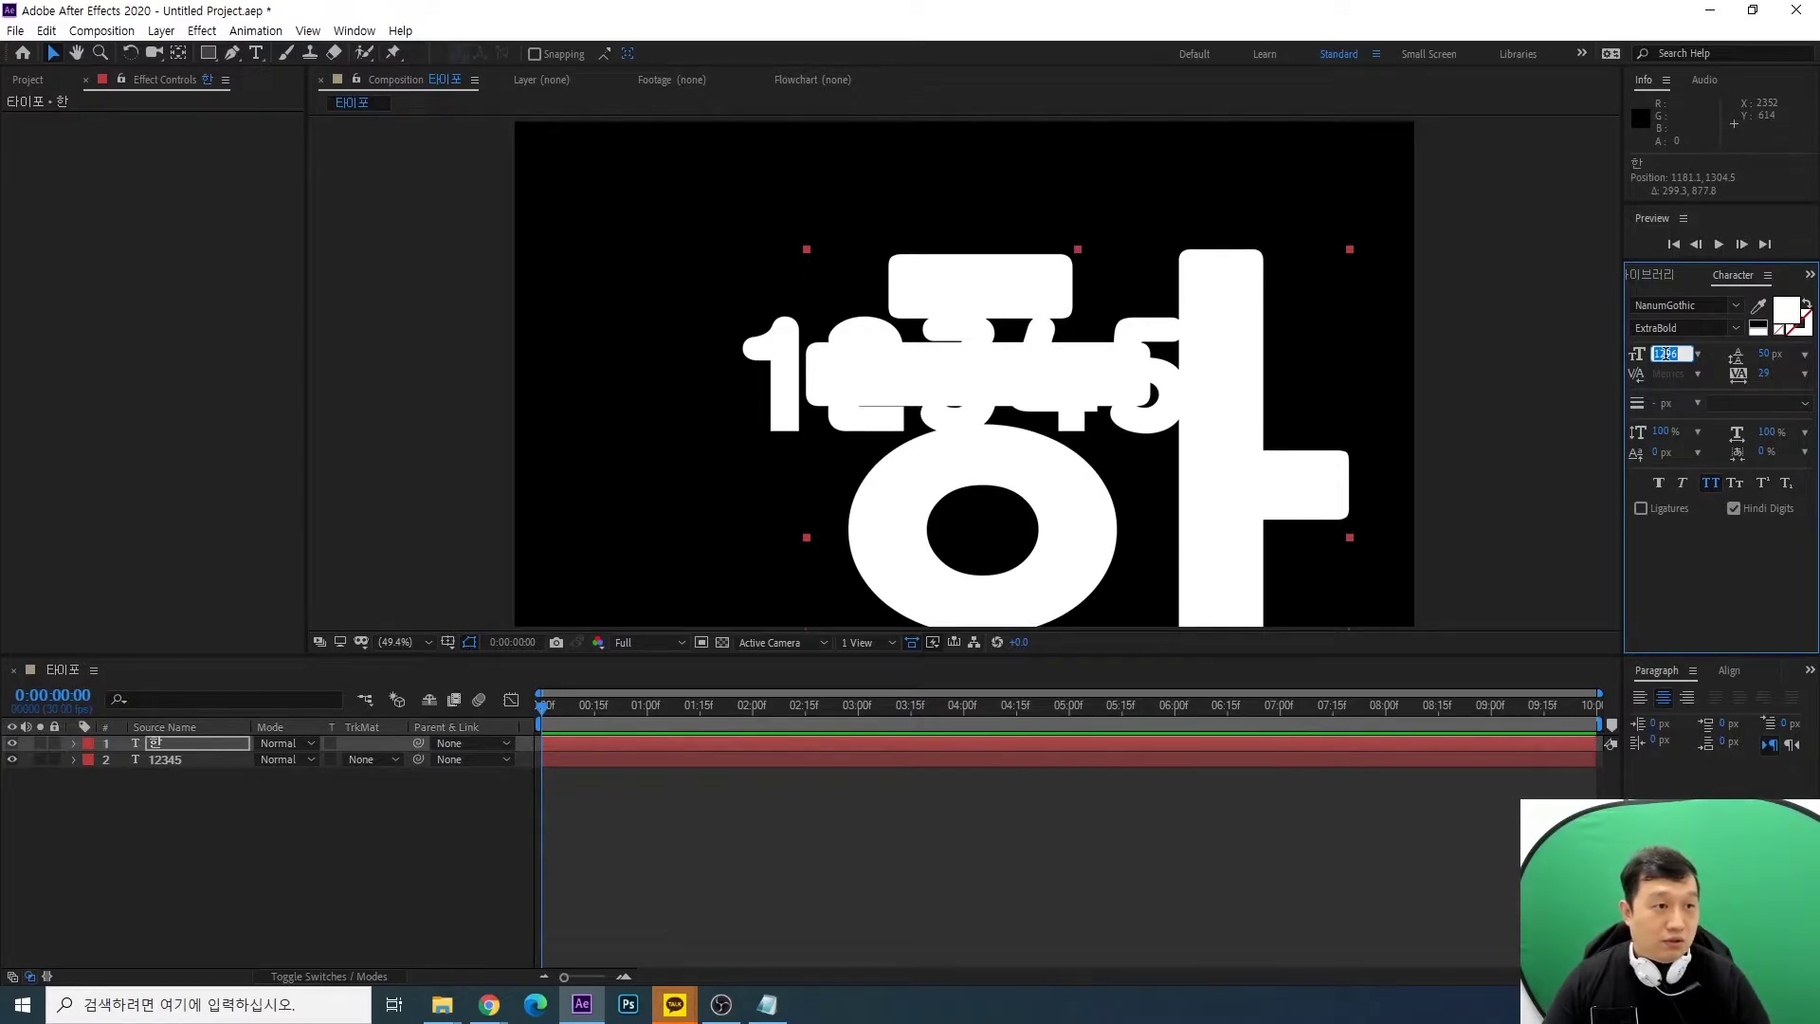
key(Return)
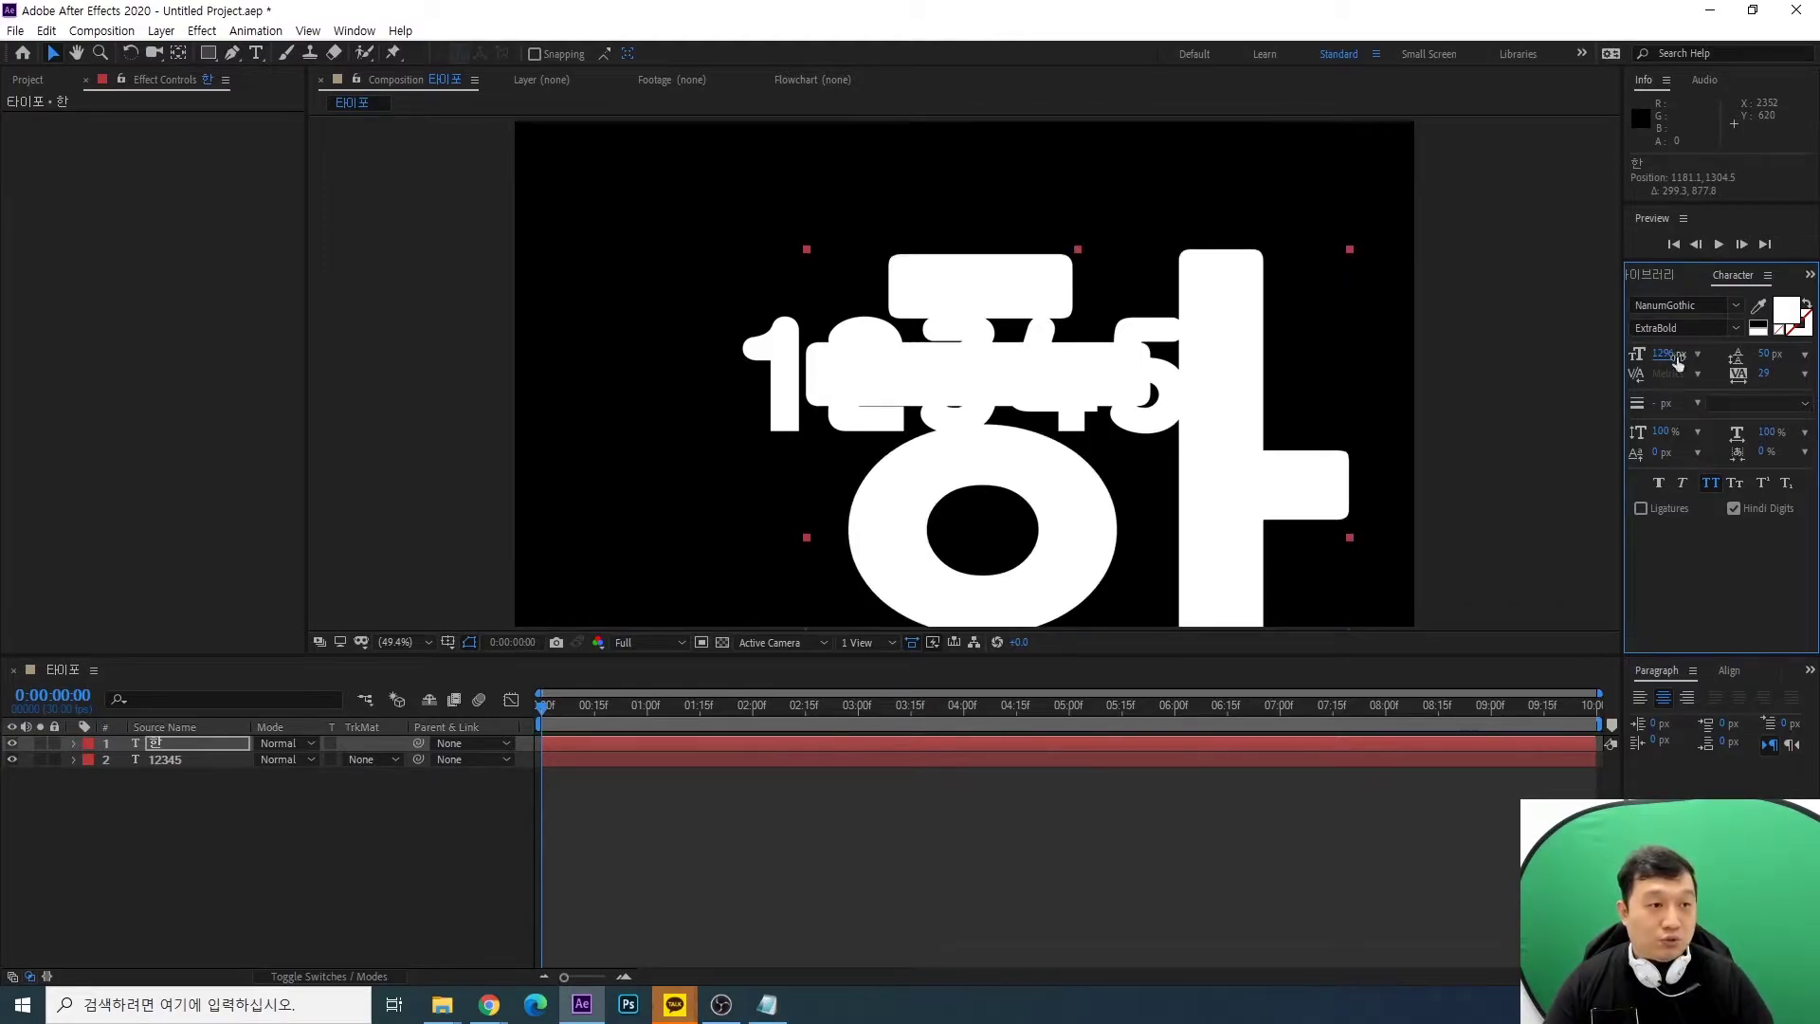
drag(1016, 374, 968, 387)
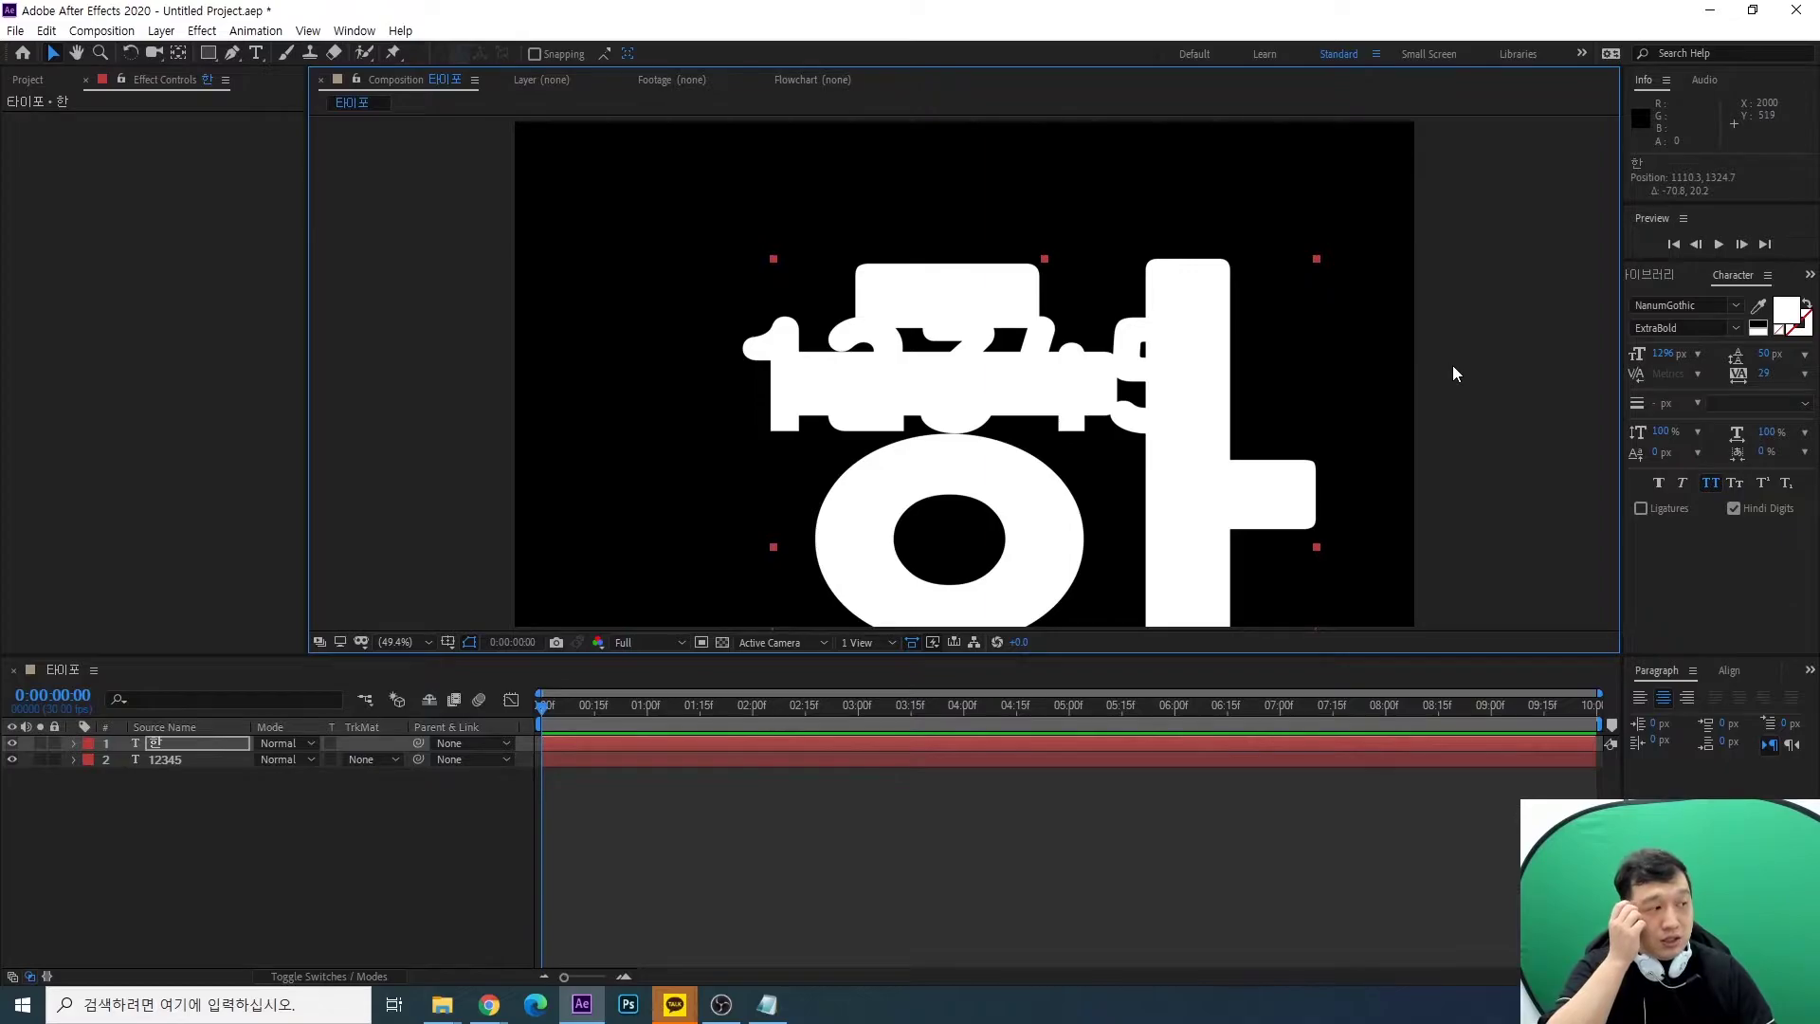
Set the "한" text size to 500 px and move it over the middle of "12345"
click(1668, 353)
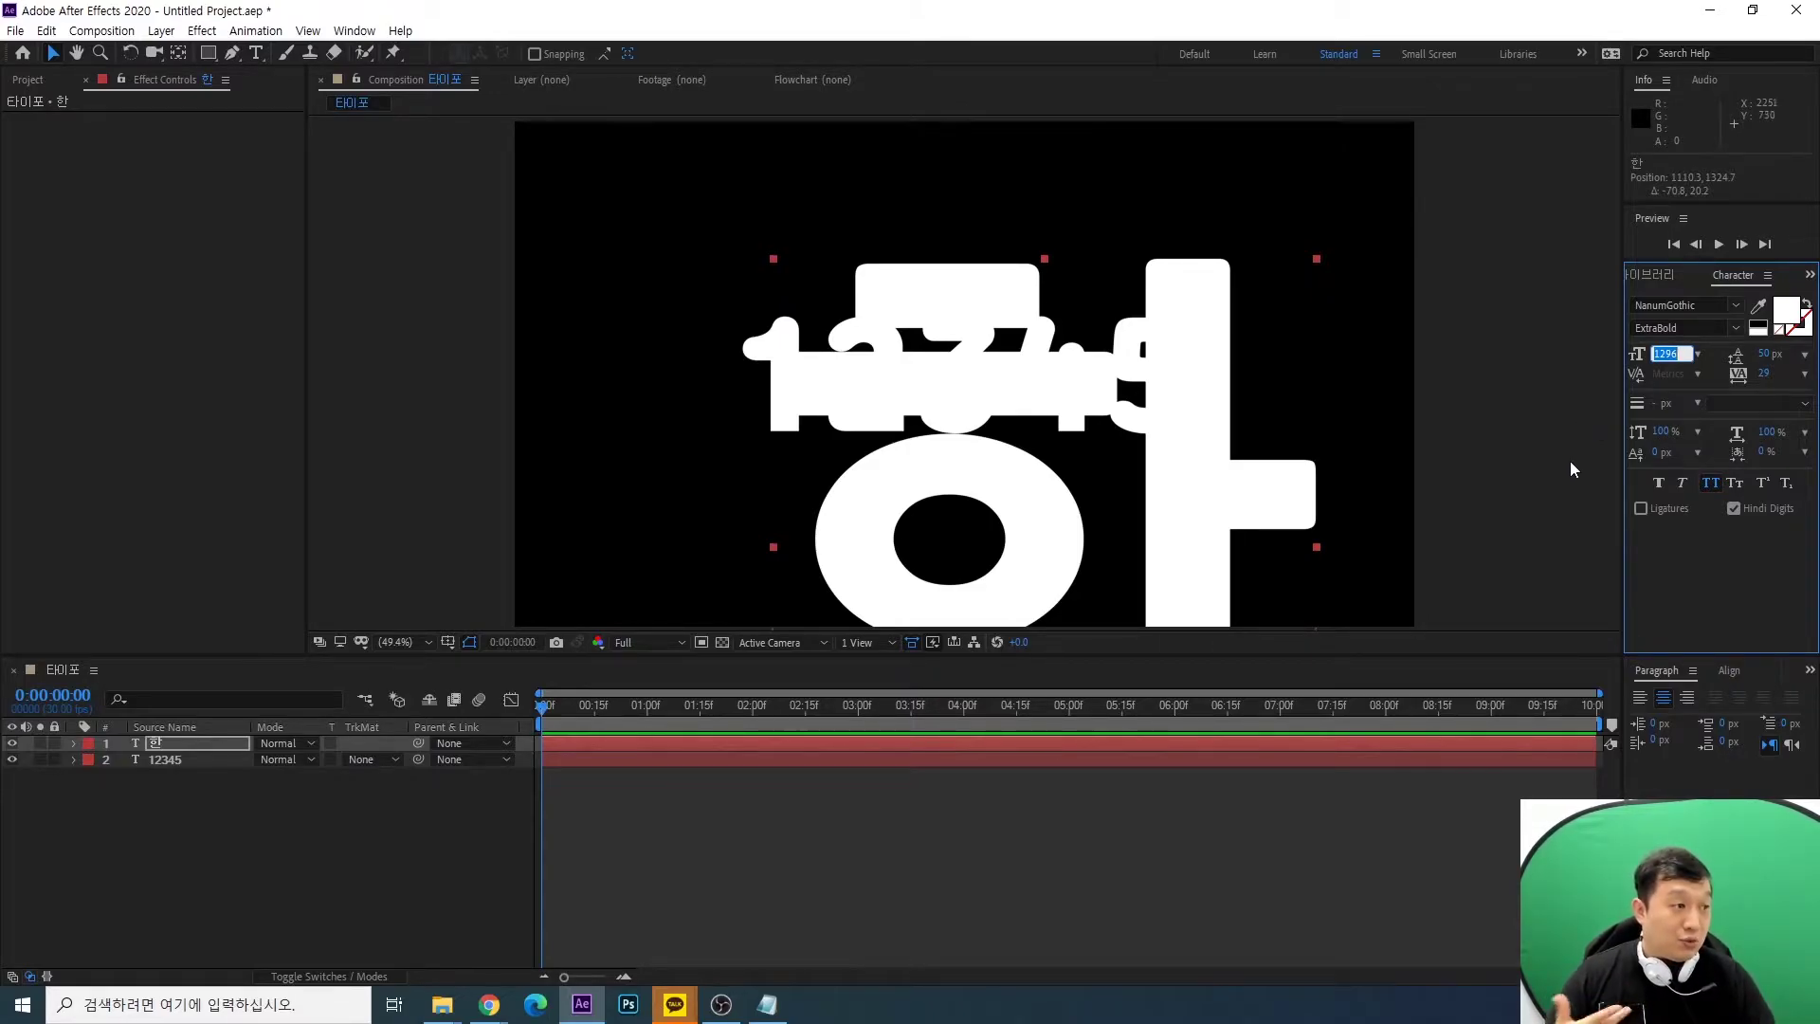
scroll(1671, 348, down, 10)
text(500)
key(Return)
drag(1024, 607, 938, 377)
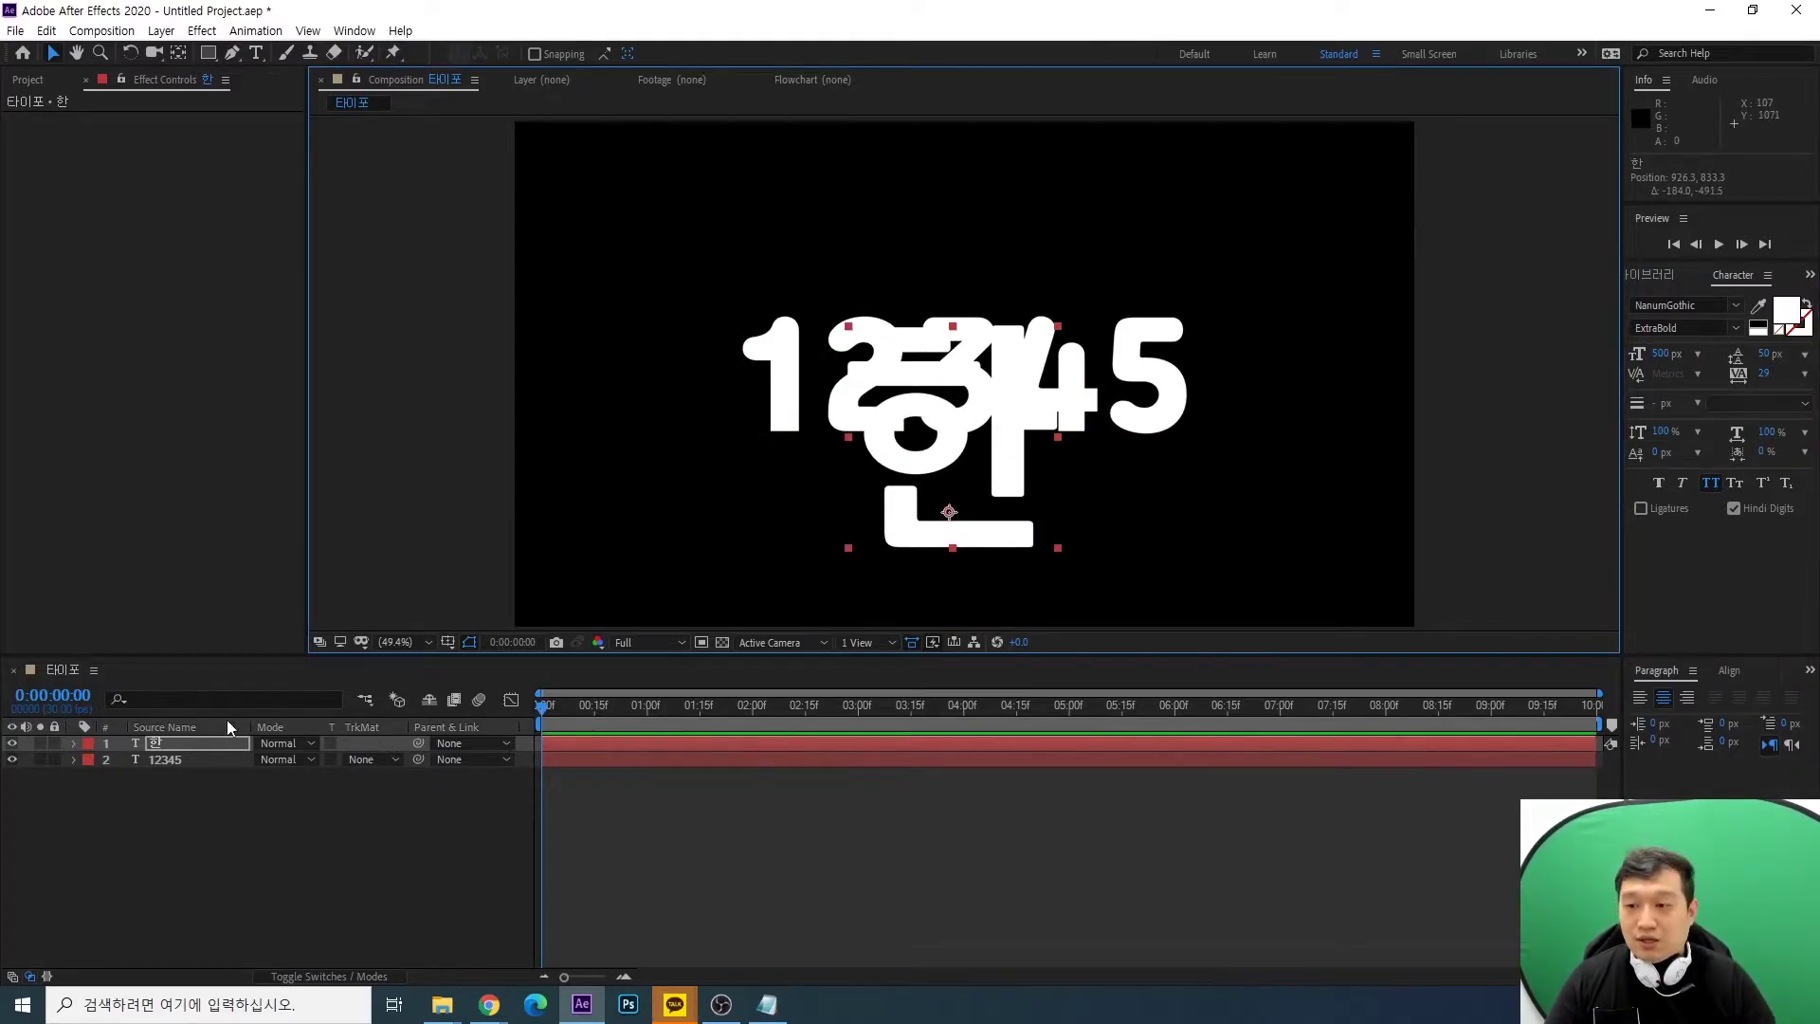
Reveal only the Scale property of the "한" layer in the timeline
click(241, 745)
key(s)
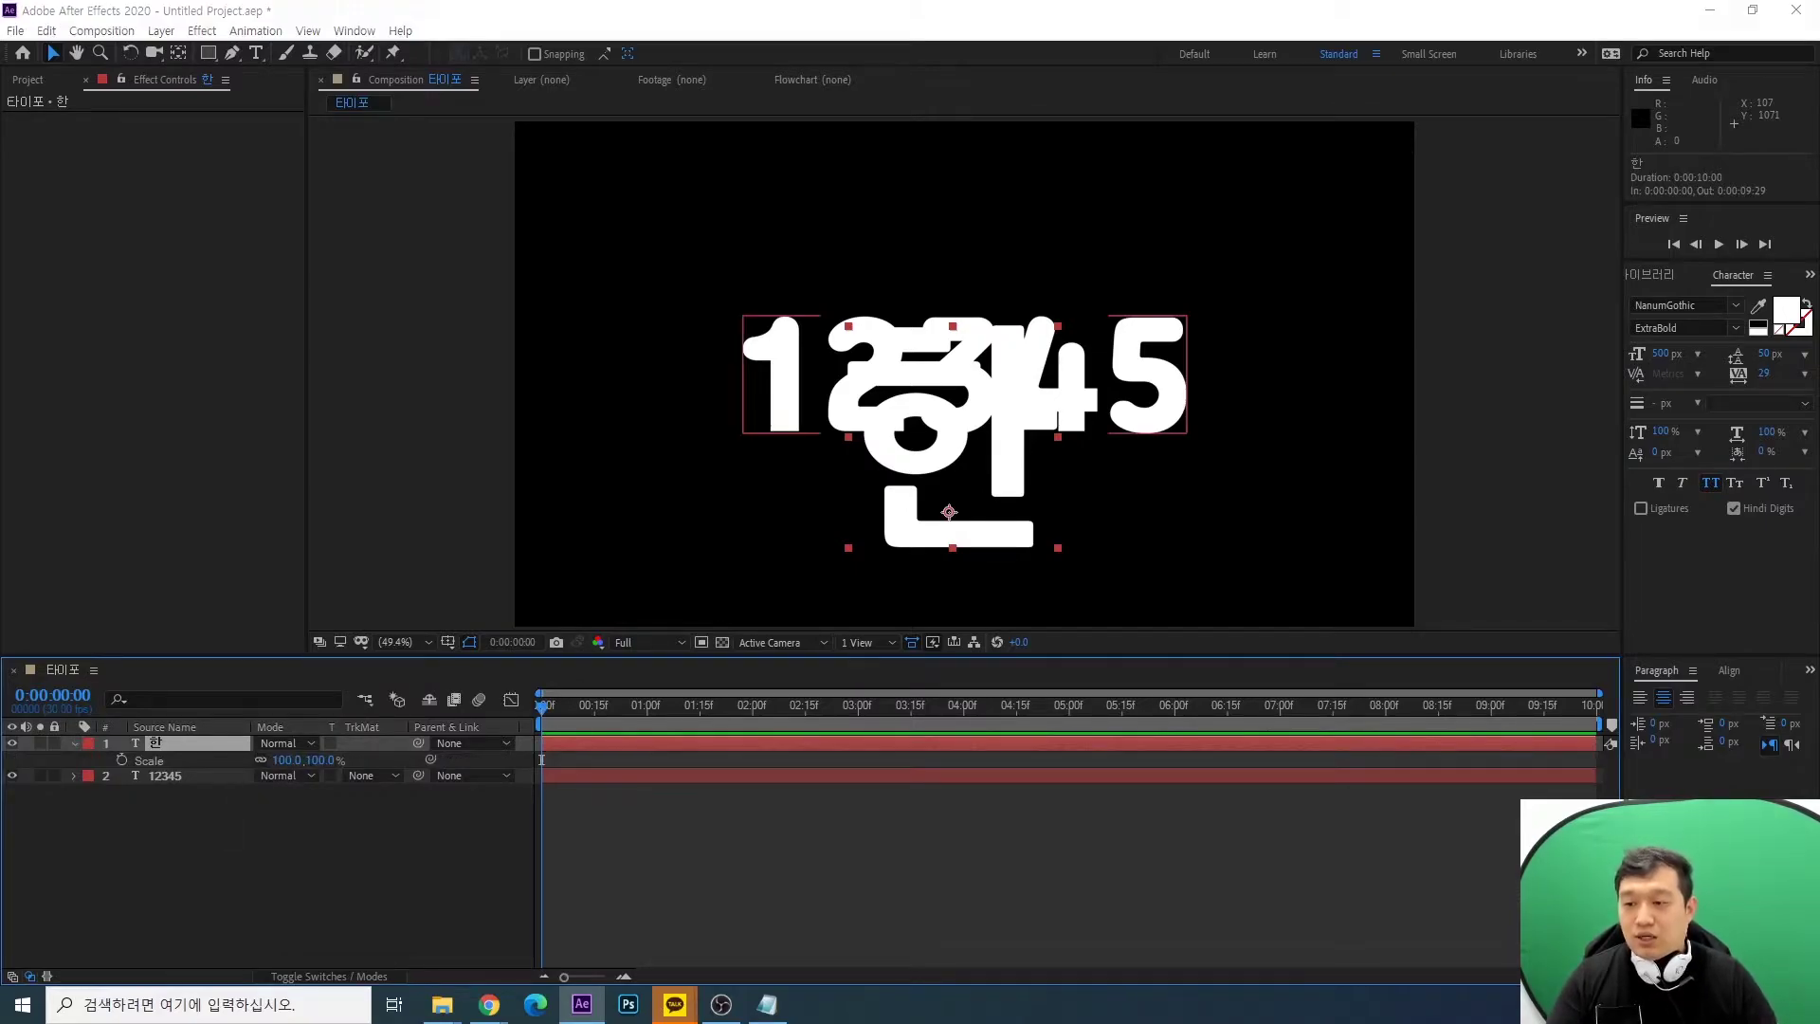
mouse_move(197, 729)
mouse_down()
mouse_move(190, 822)
mouse_move(214, 744)
mouse_up()
drag(220, 595, 192, 637)
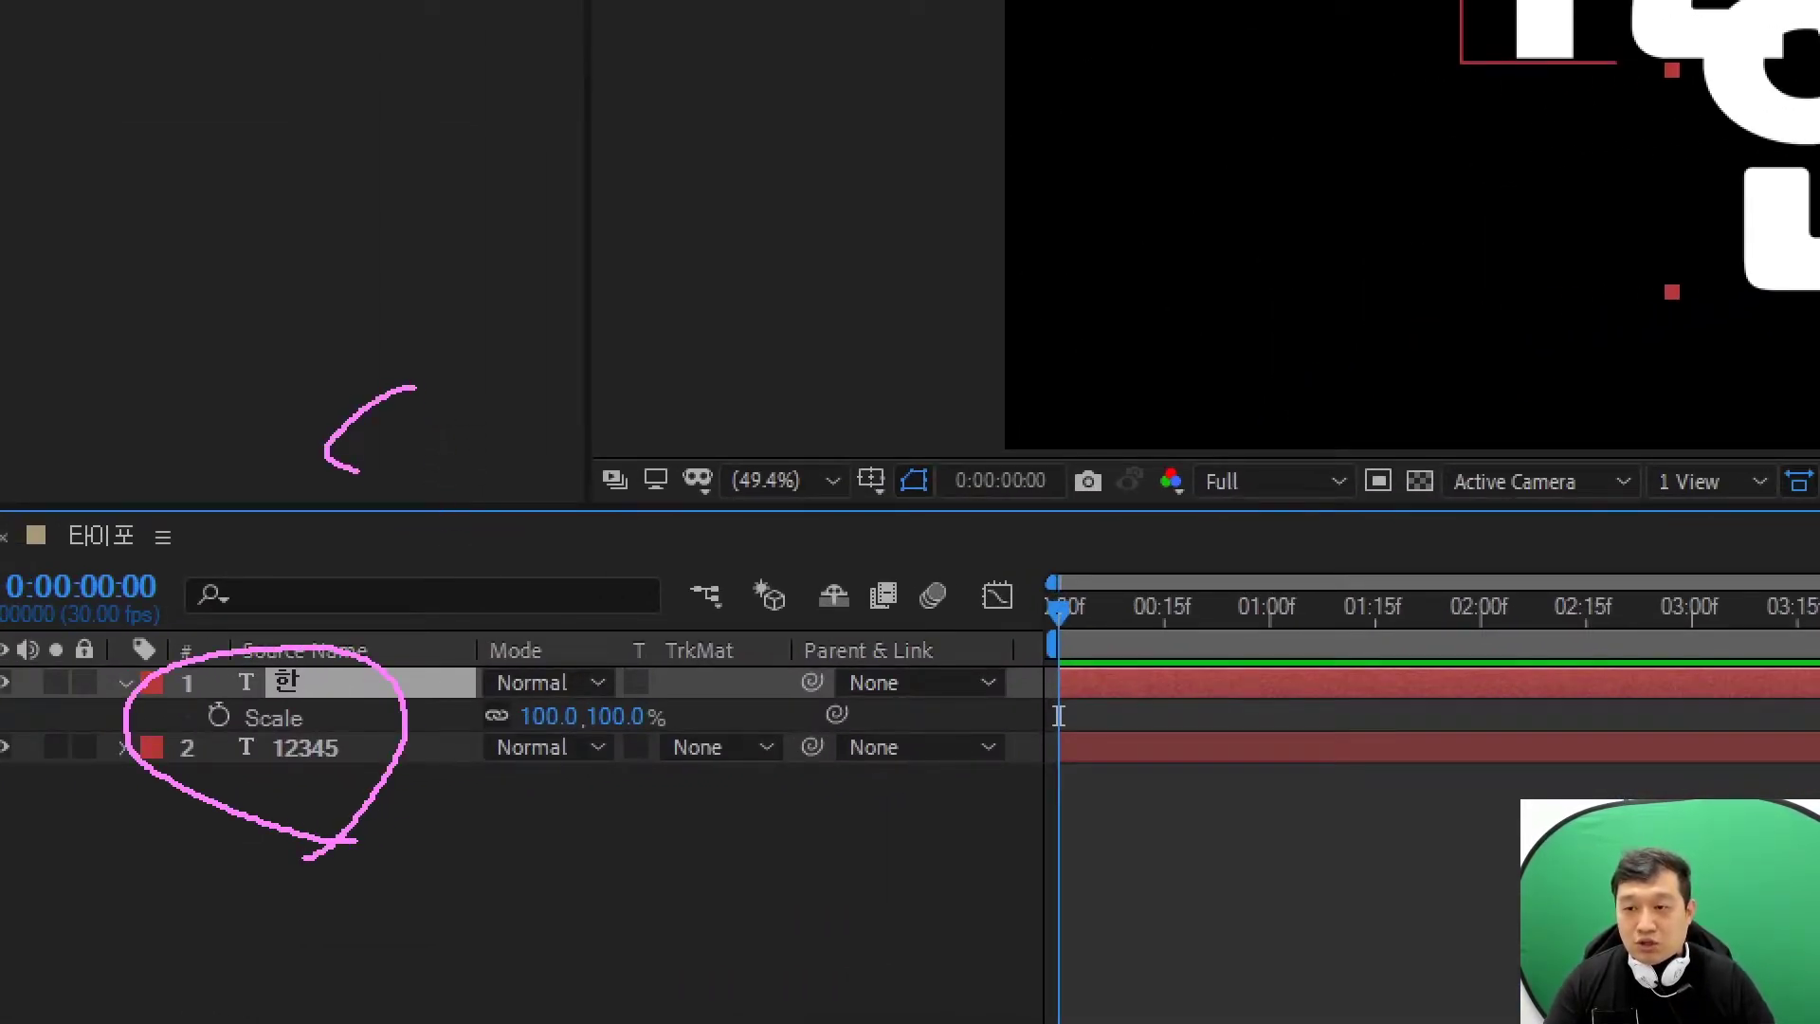
drag(358, 470, 332, 580)
drag(427, 628, 456, 653)
mouse_move(568, 520)
mouse_down()
mouse_move(604, 621)
mouse_move(642, 593)
mouse_up()
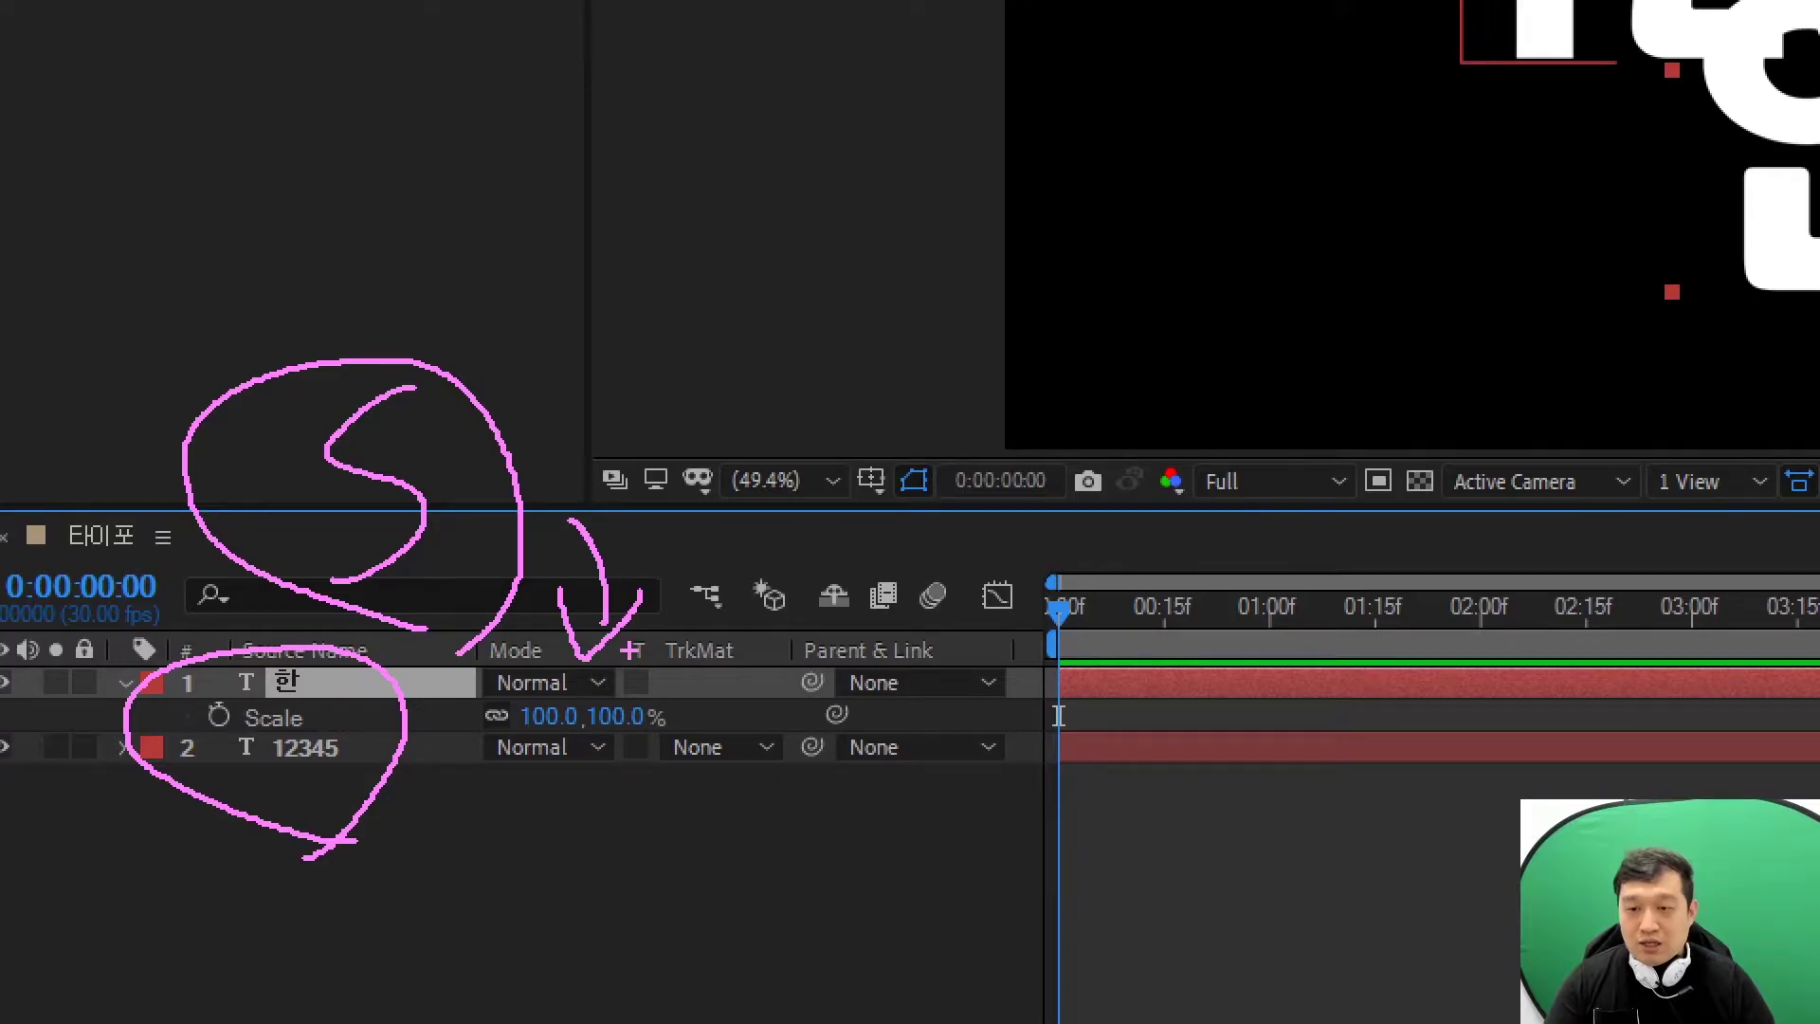
key(Escape)
Try scaling the "한" layer to 1000% and position its long horizontal stroke across the middle of the frame
click(323, 761)
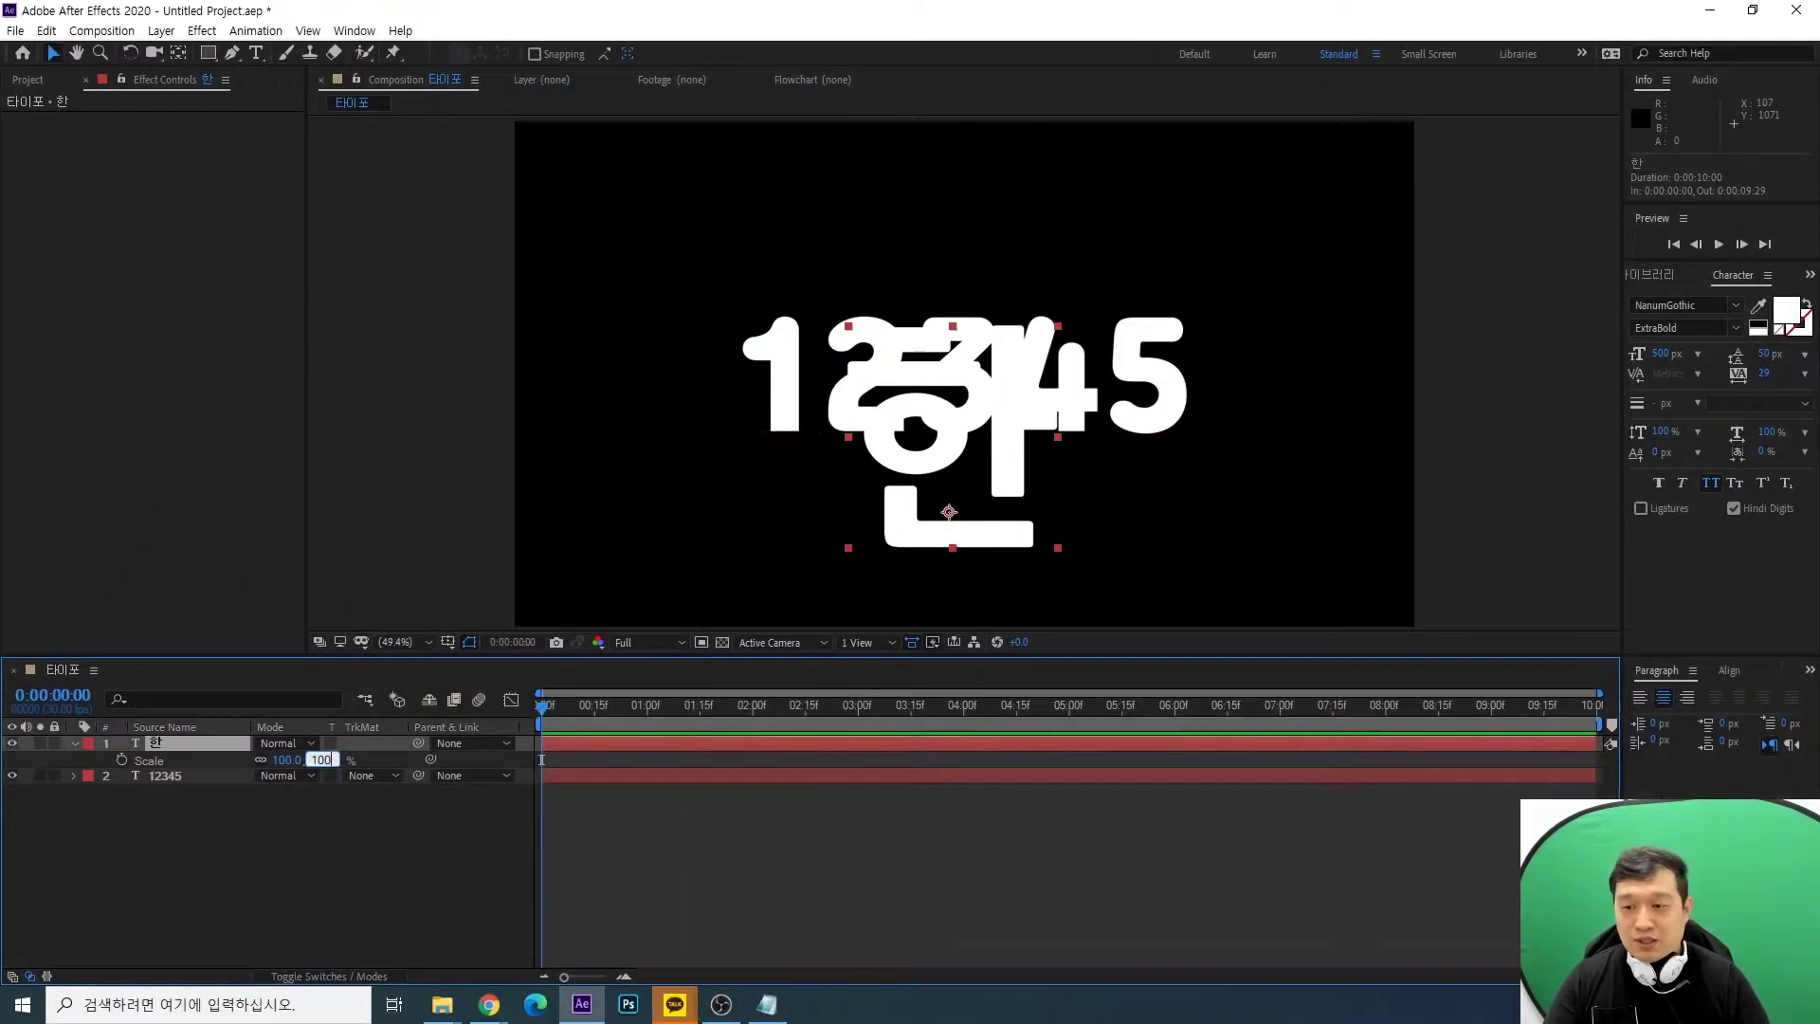
text(0)
key(Return)
drag(557, 293, 982, 540)
key(comma)
key(comma)
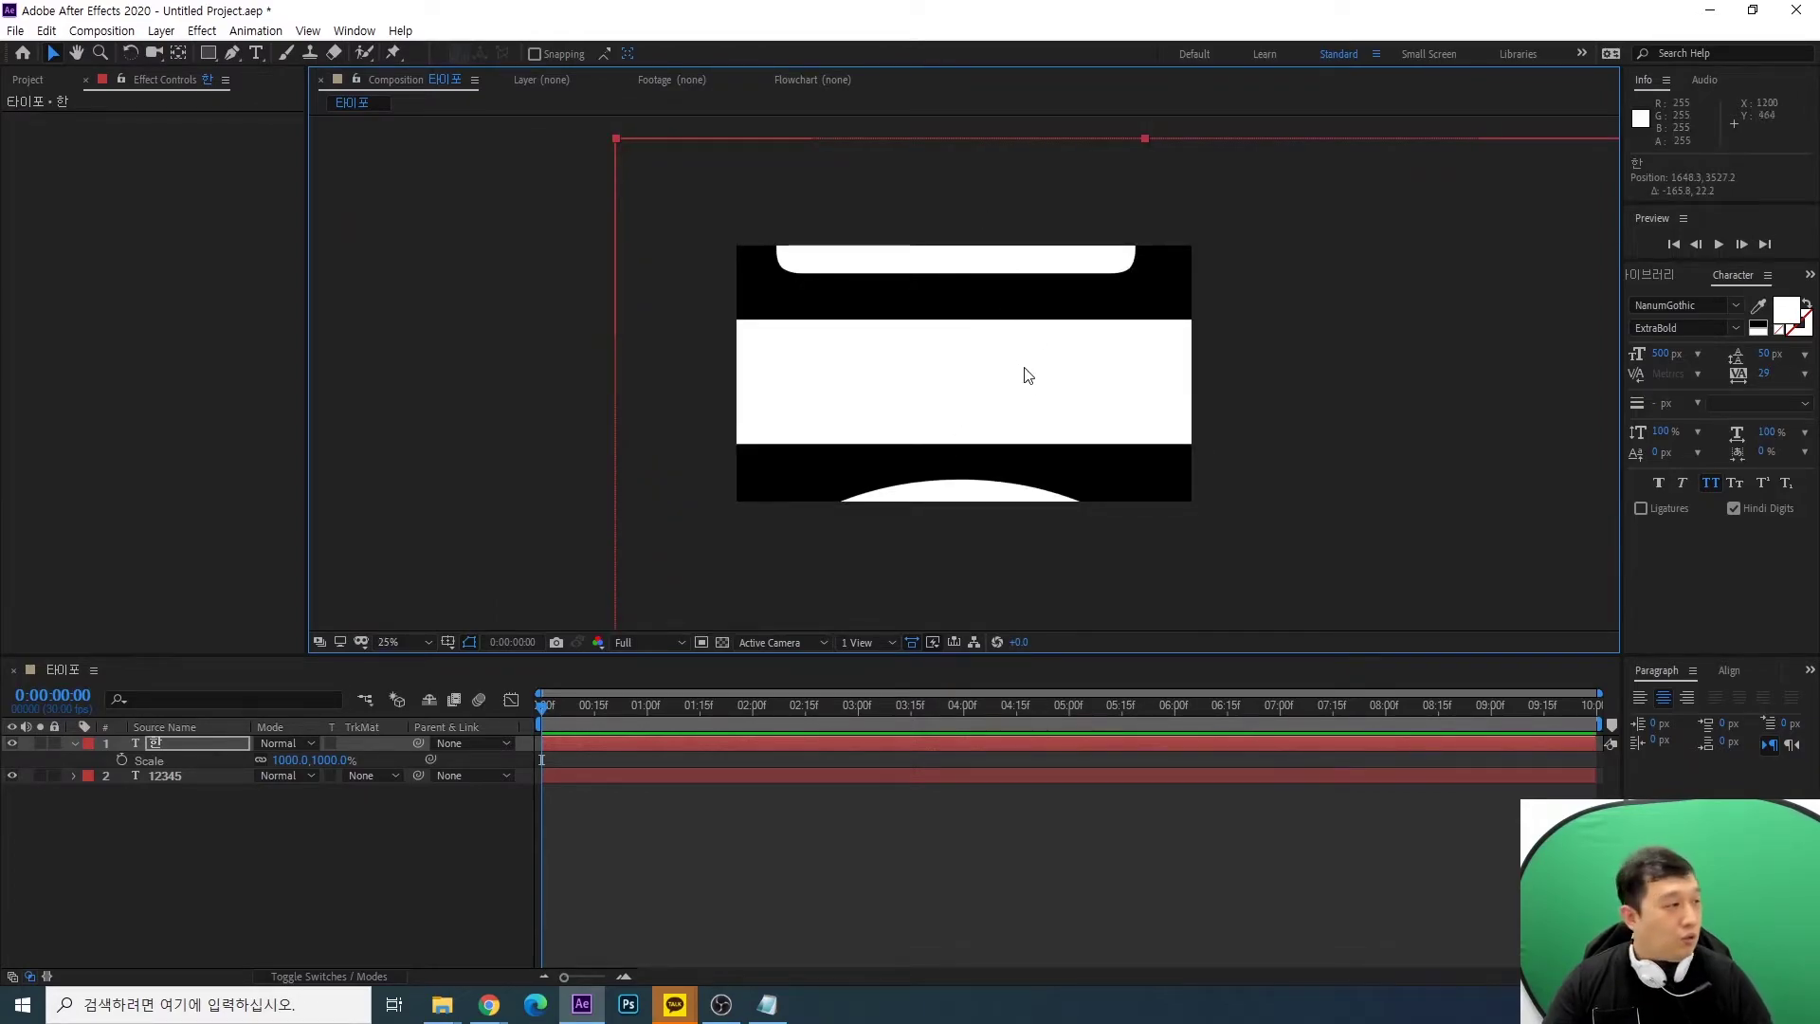
Set the "한" layer's scale to 500% and move it so its long horizontal stroke covers the "12345" text
click(287, 759)
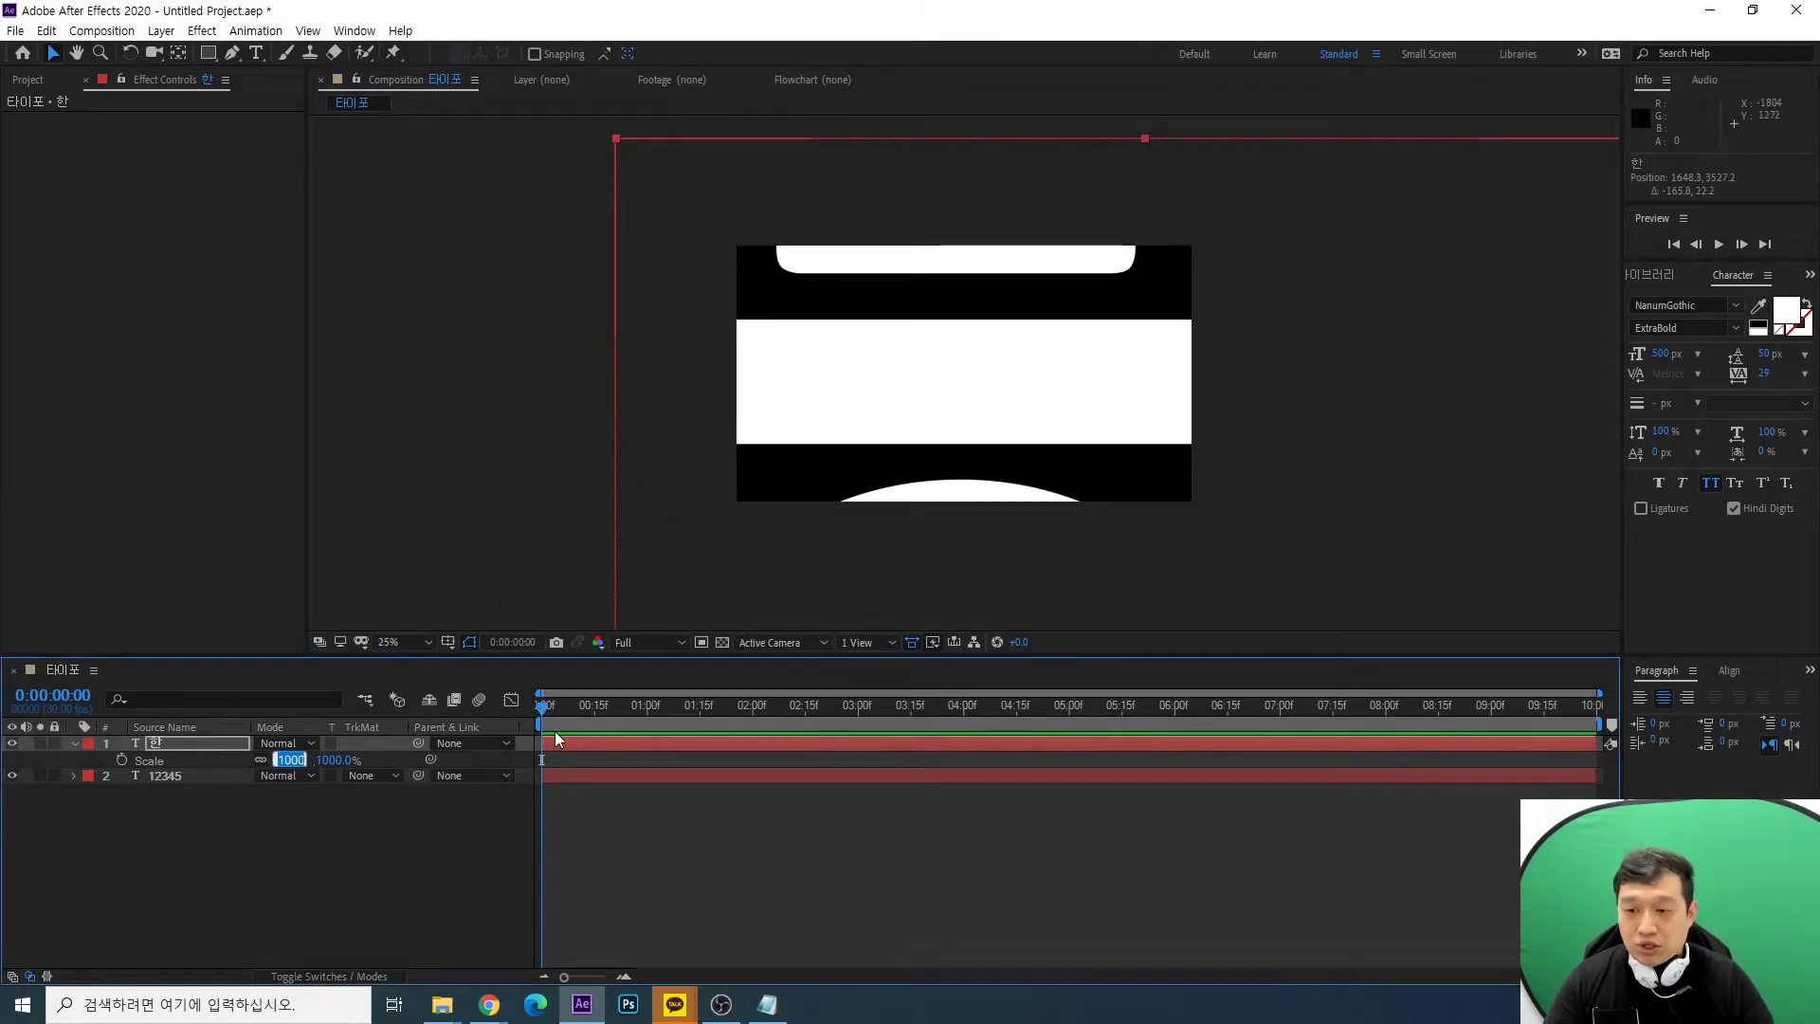
text(500)
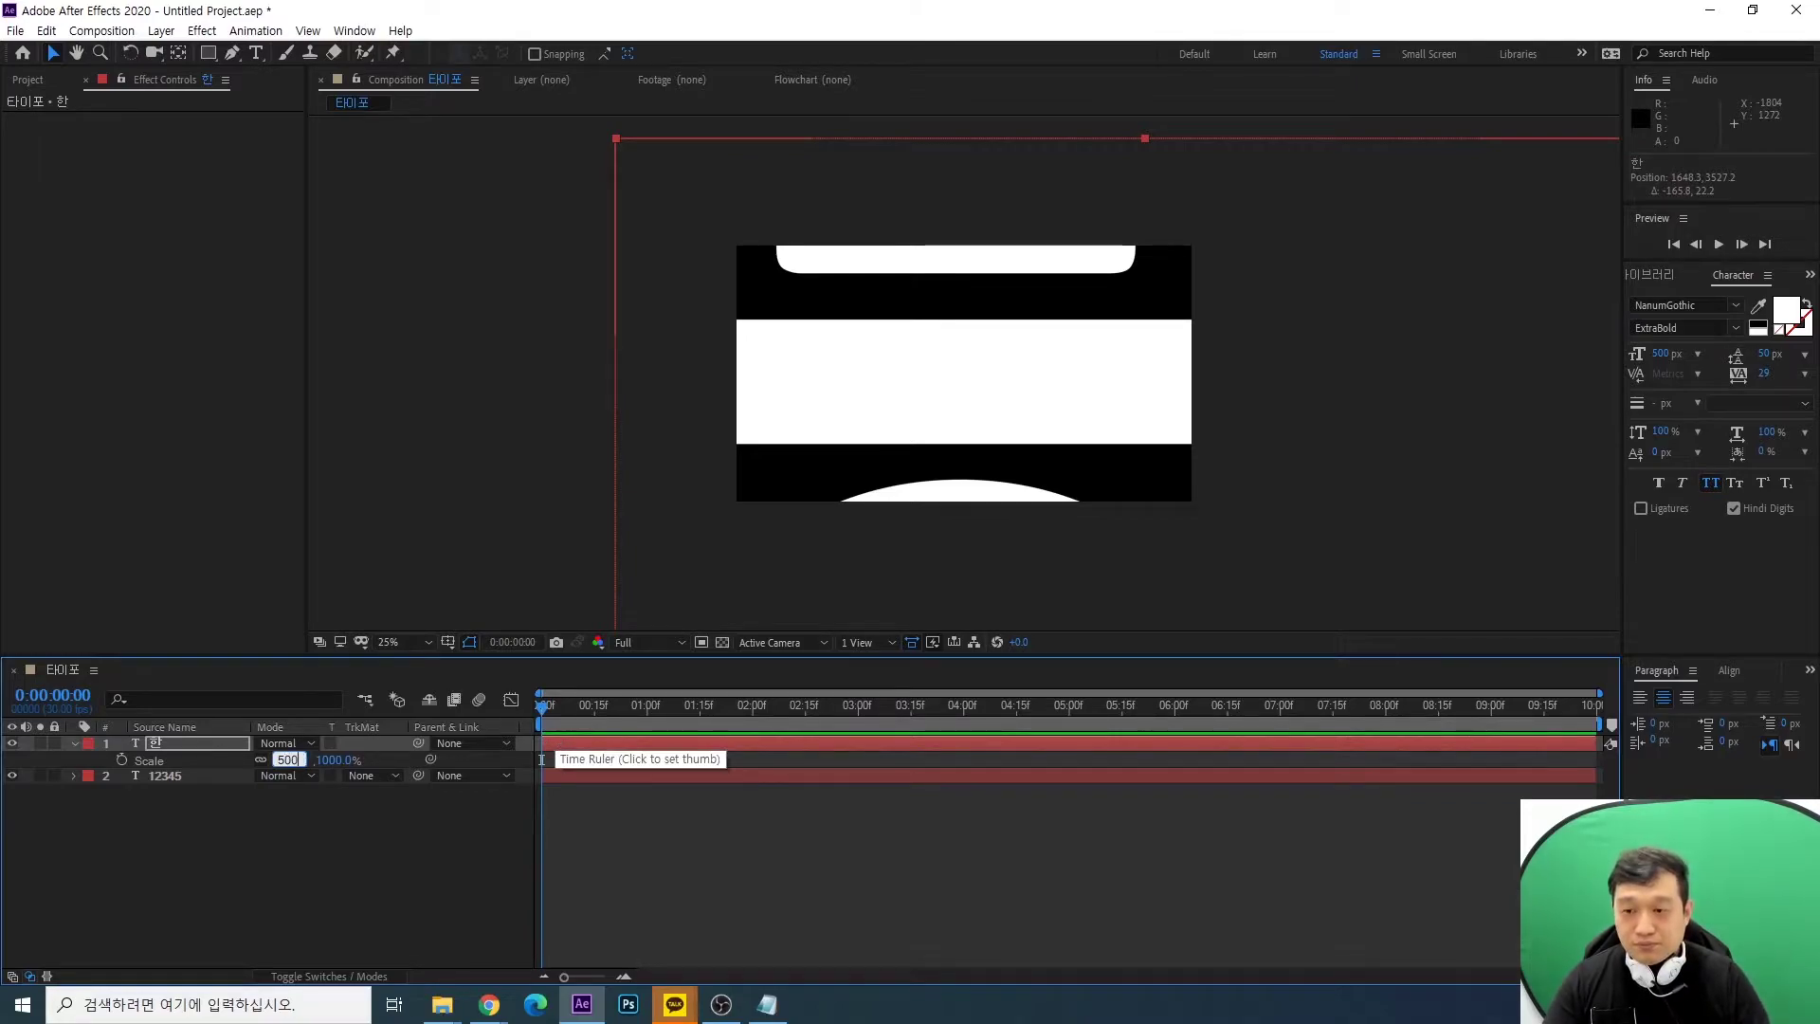
key(Return)
drag(1179, 628, 1098, 267)
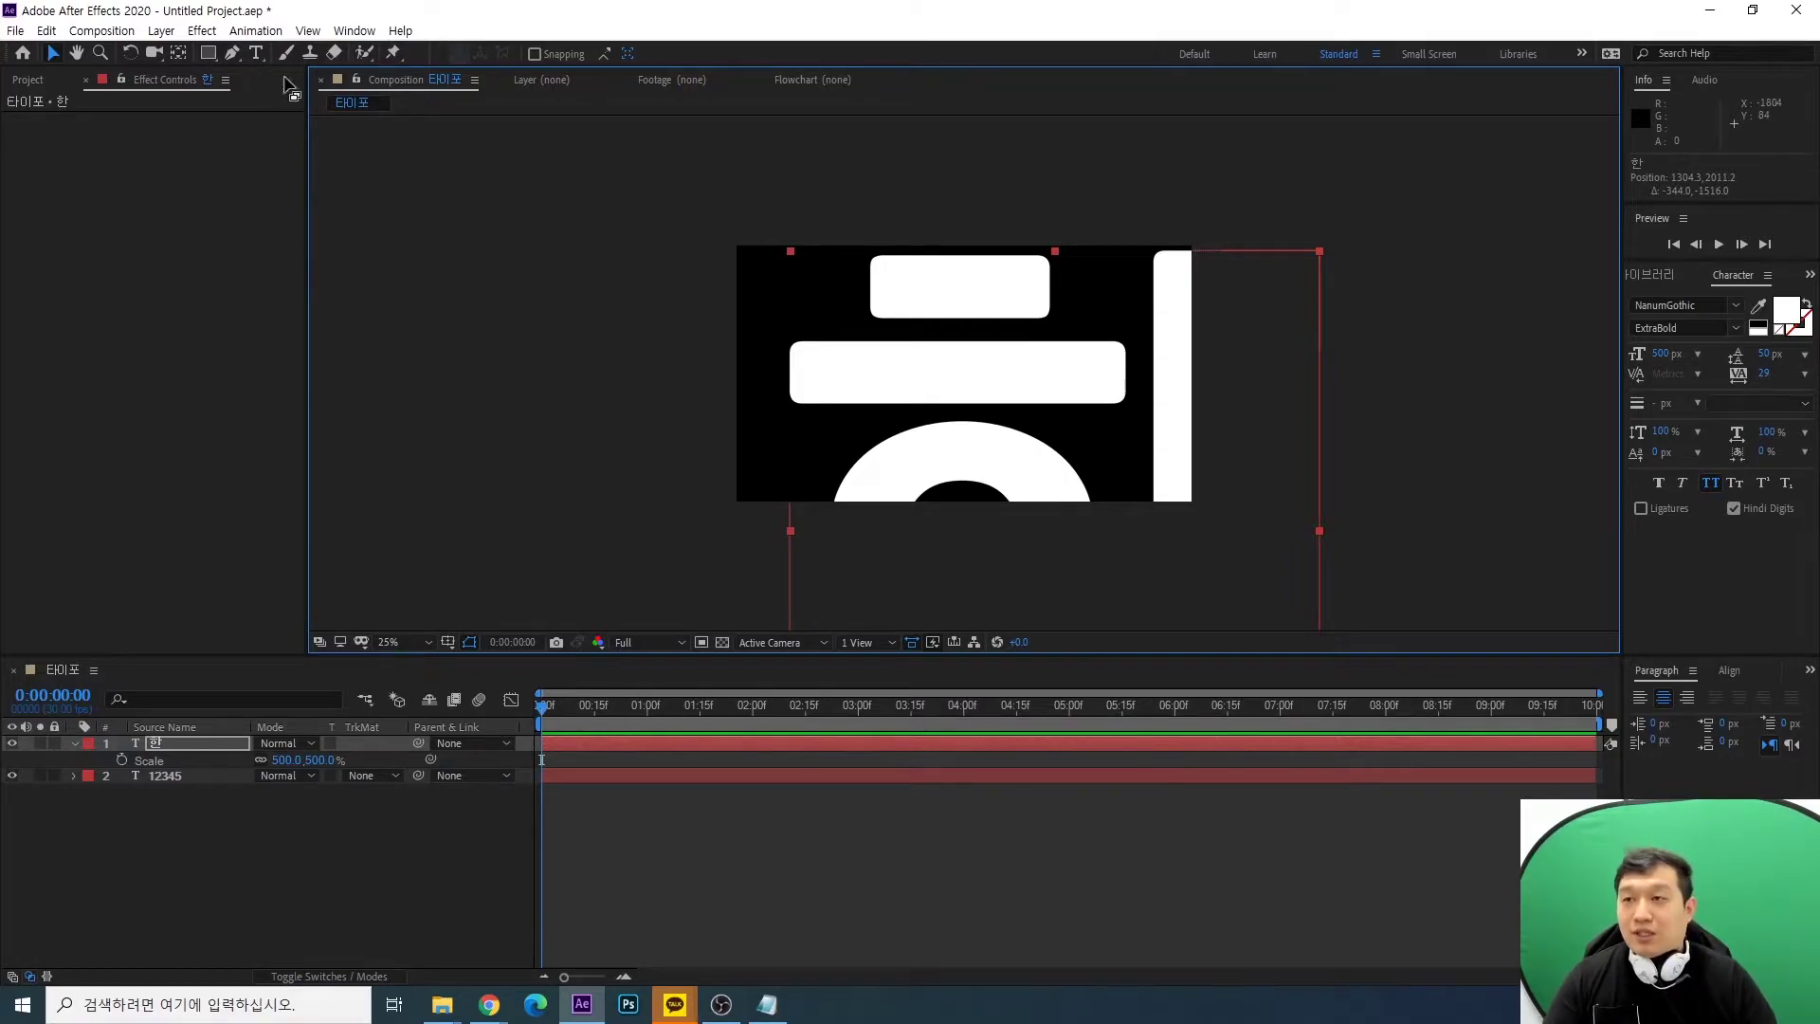
Draw a rectangular mask on the "한" layer around its long horizontal stroke and collapse the layer's properties
click(208, 54)
drag(762, 321, 1140, 411)
click(53, 53)
drag(1199, 546, 868, 669)
key(Escape)
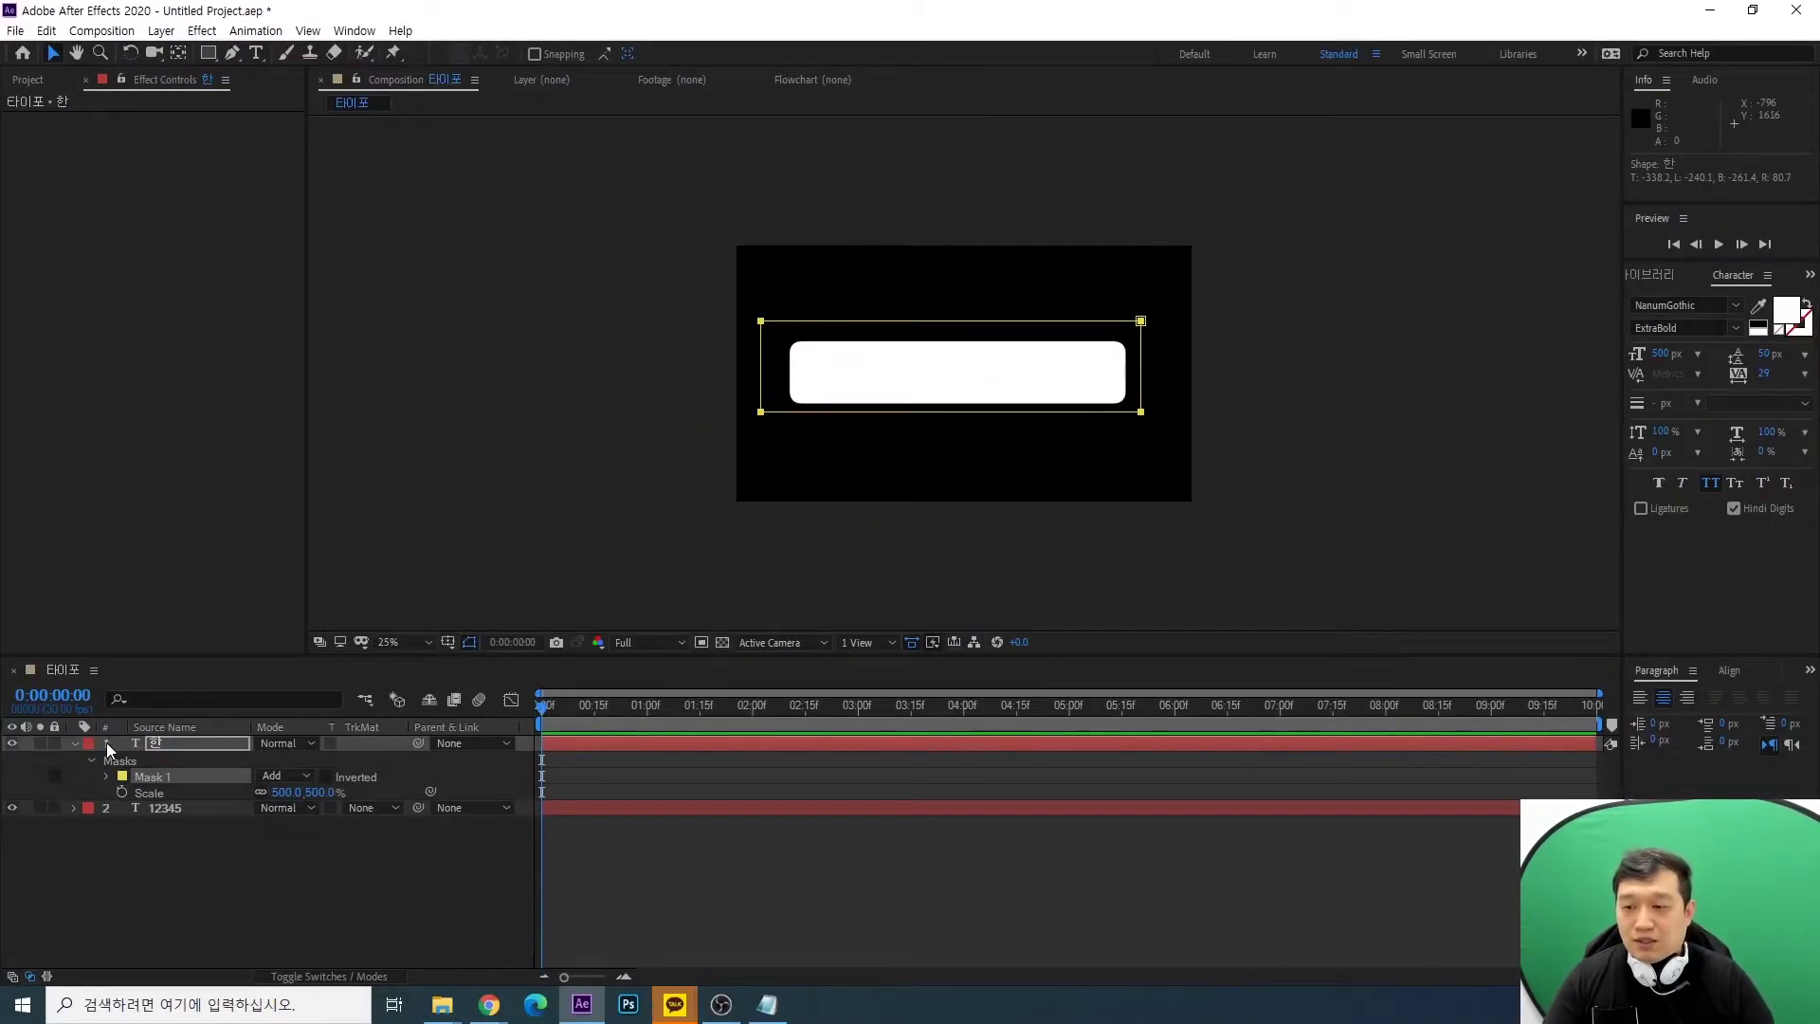
click(74, 742)
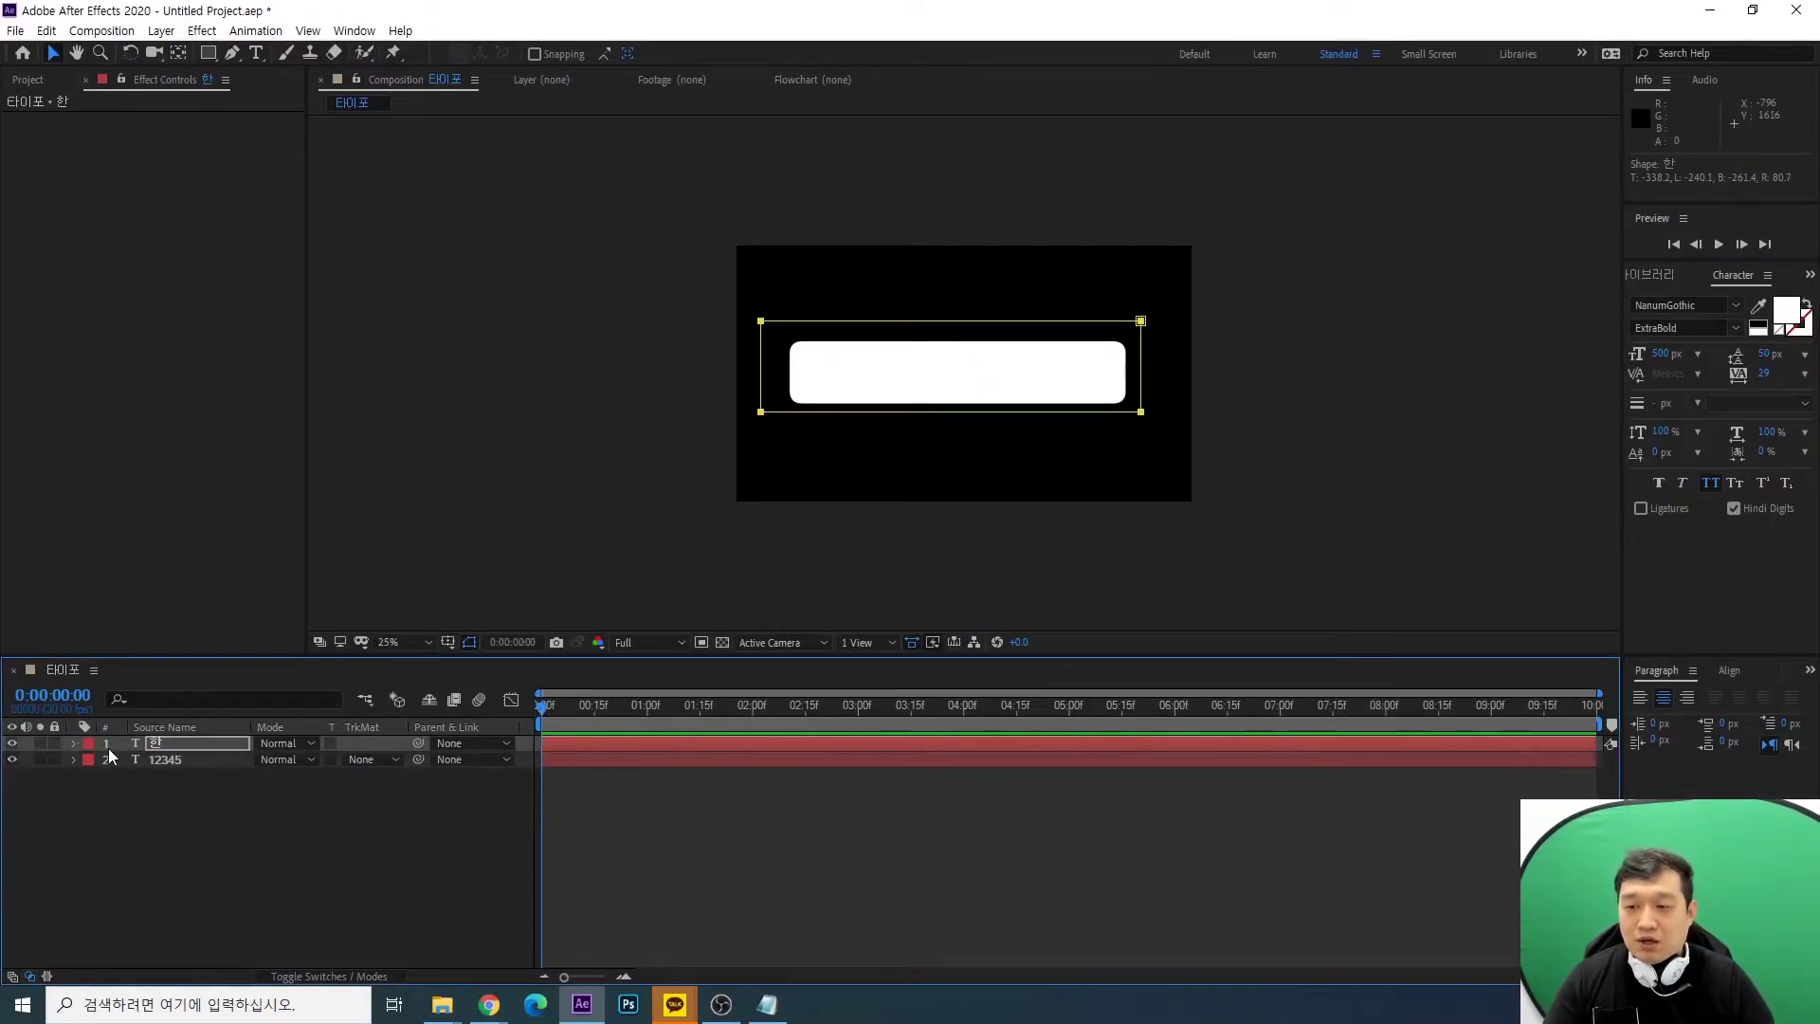
click(166, 758)
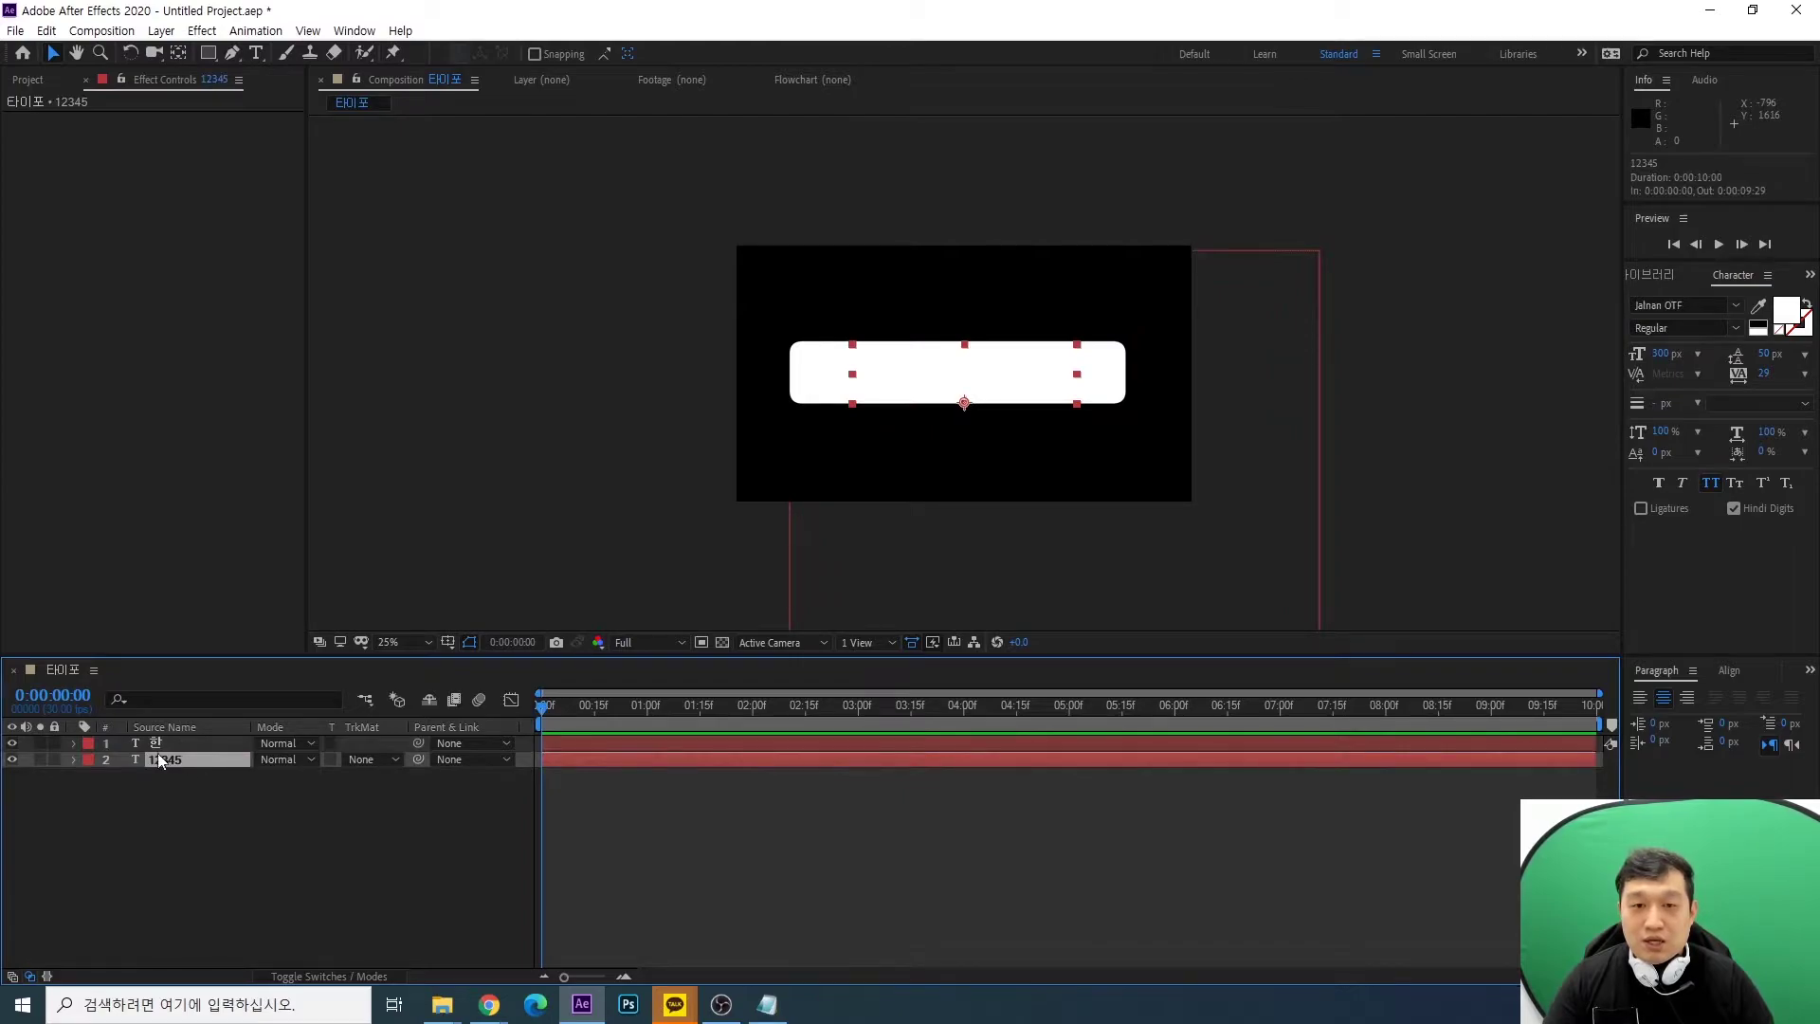
click(204, 745)
double_click(203, 743)
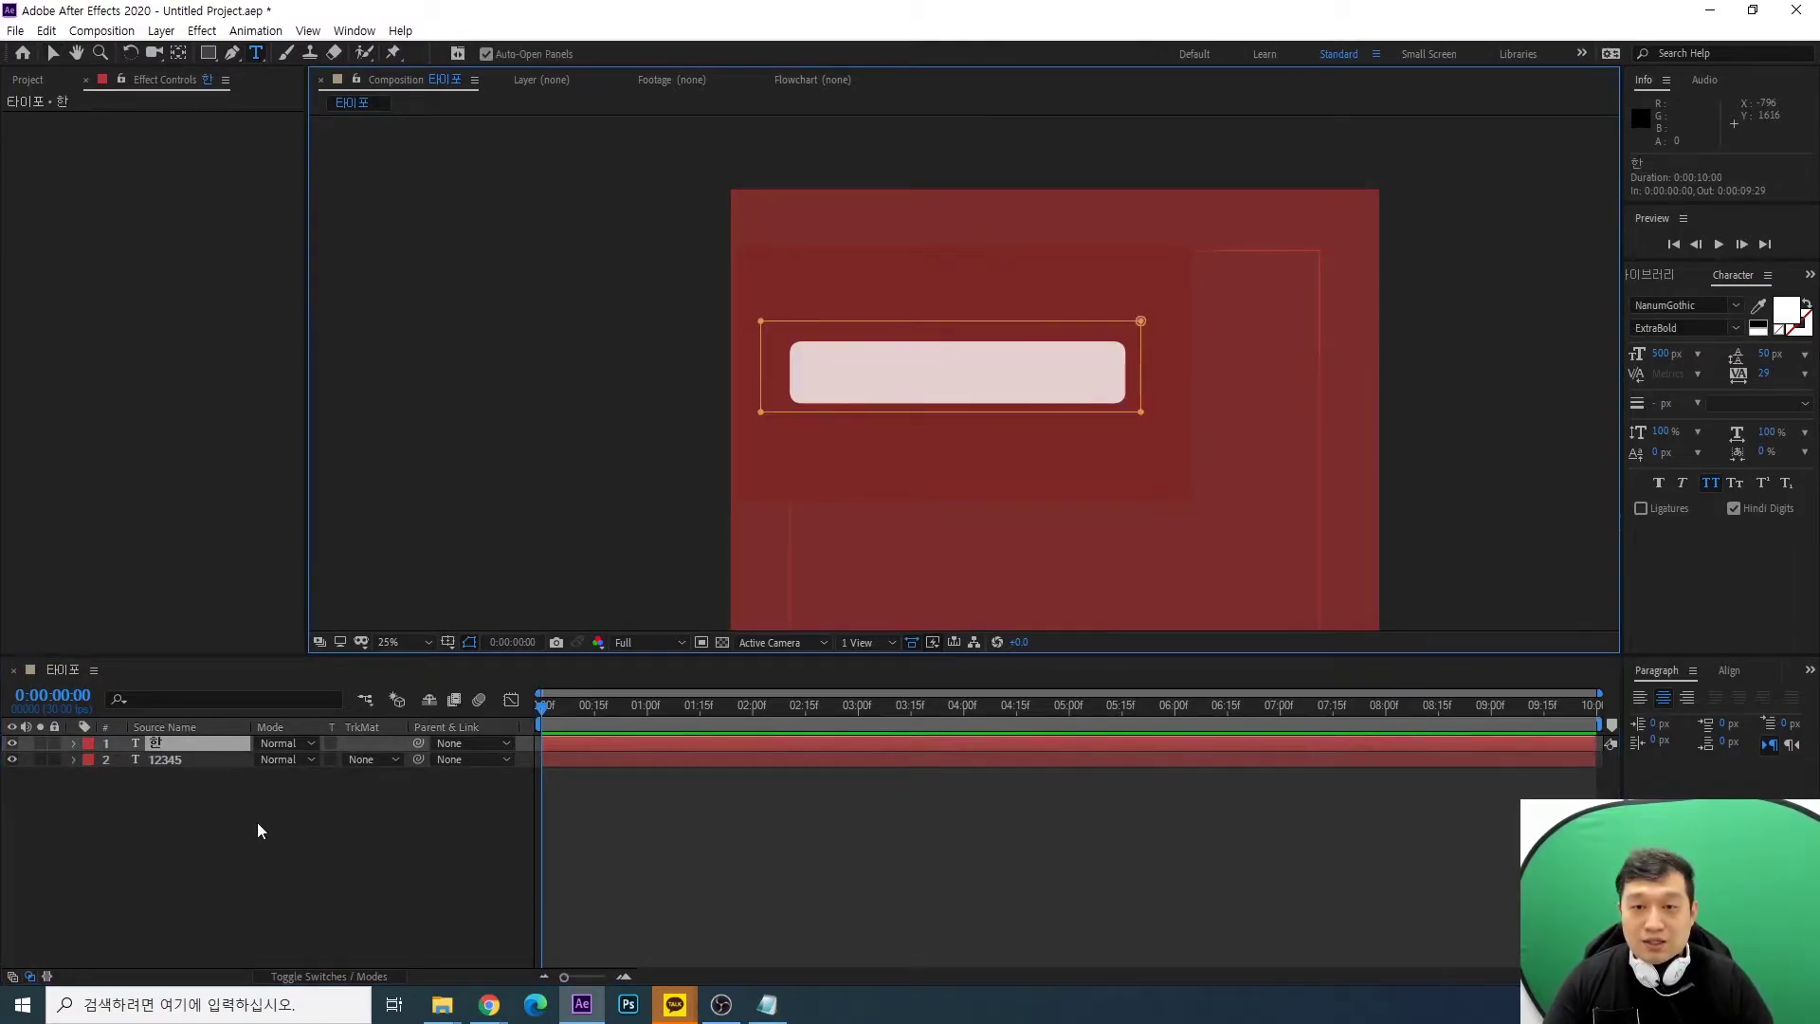
click(50, 55)
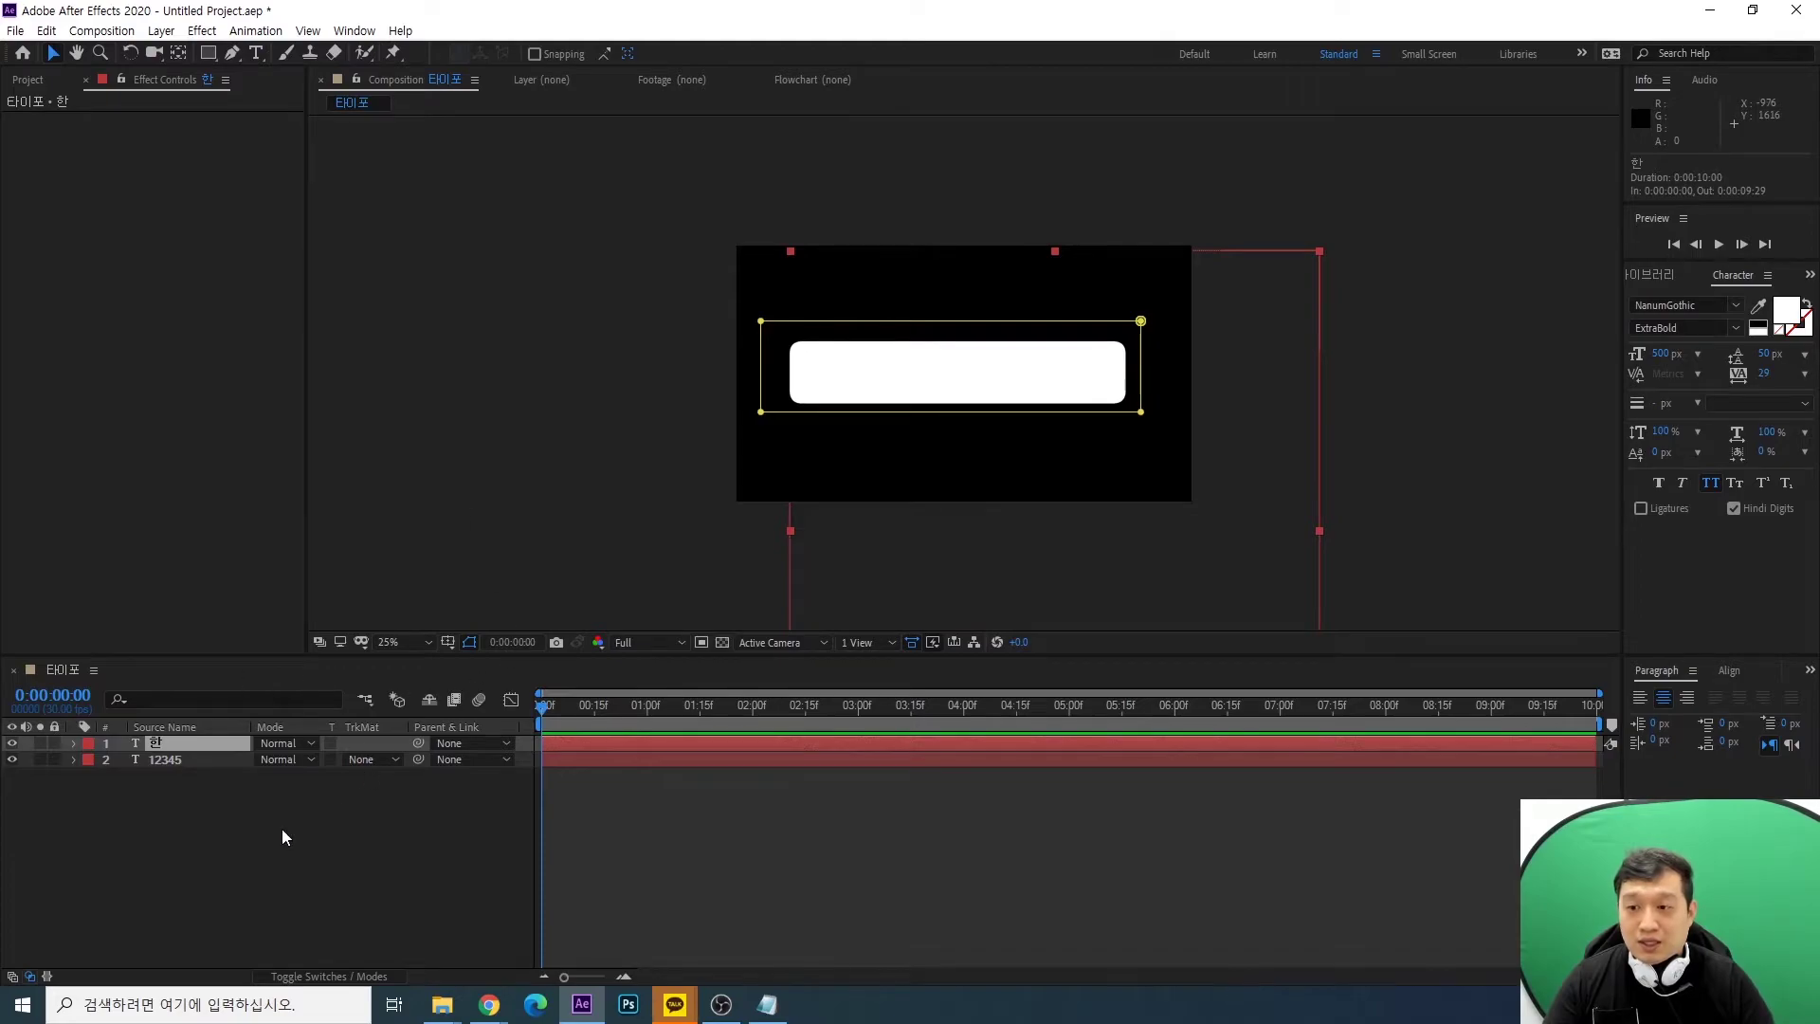
click(303, 850)
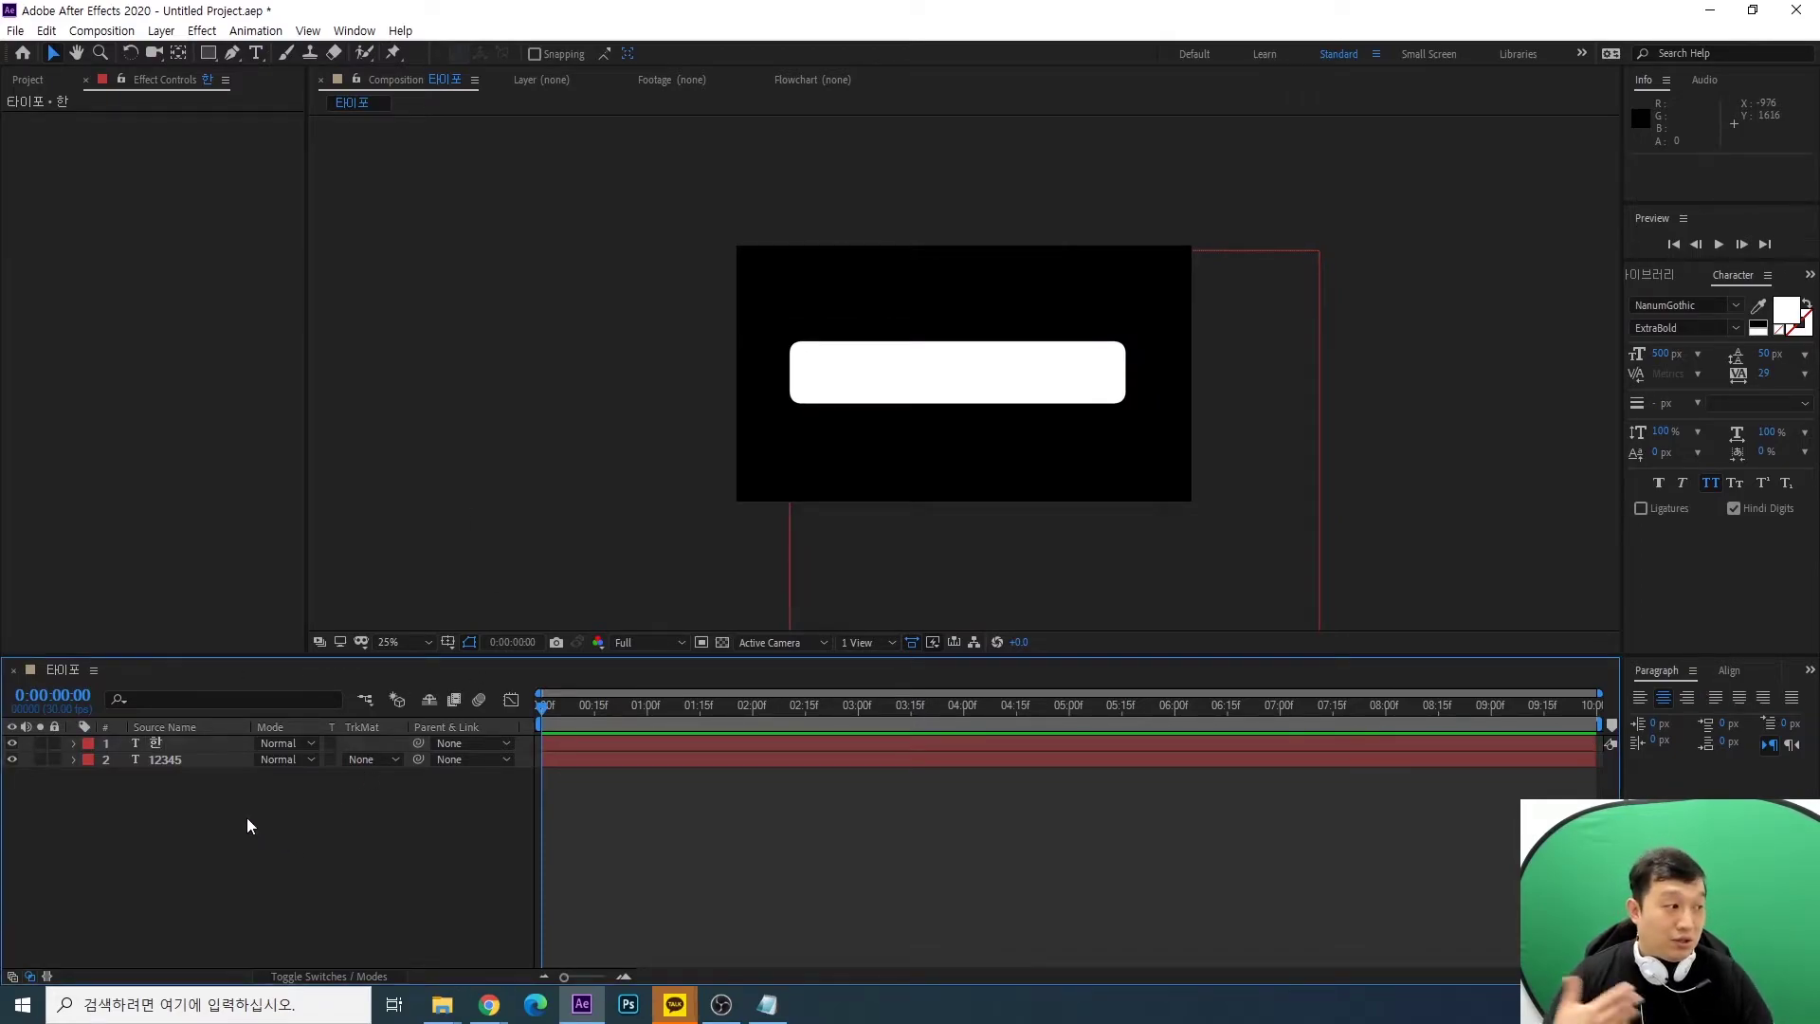
click(178, 742)
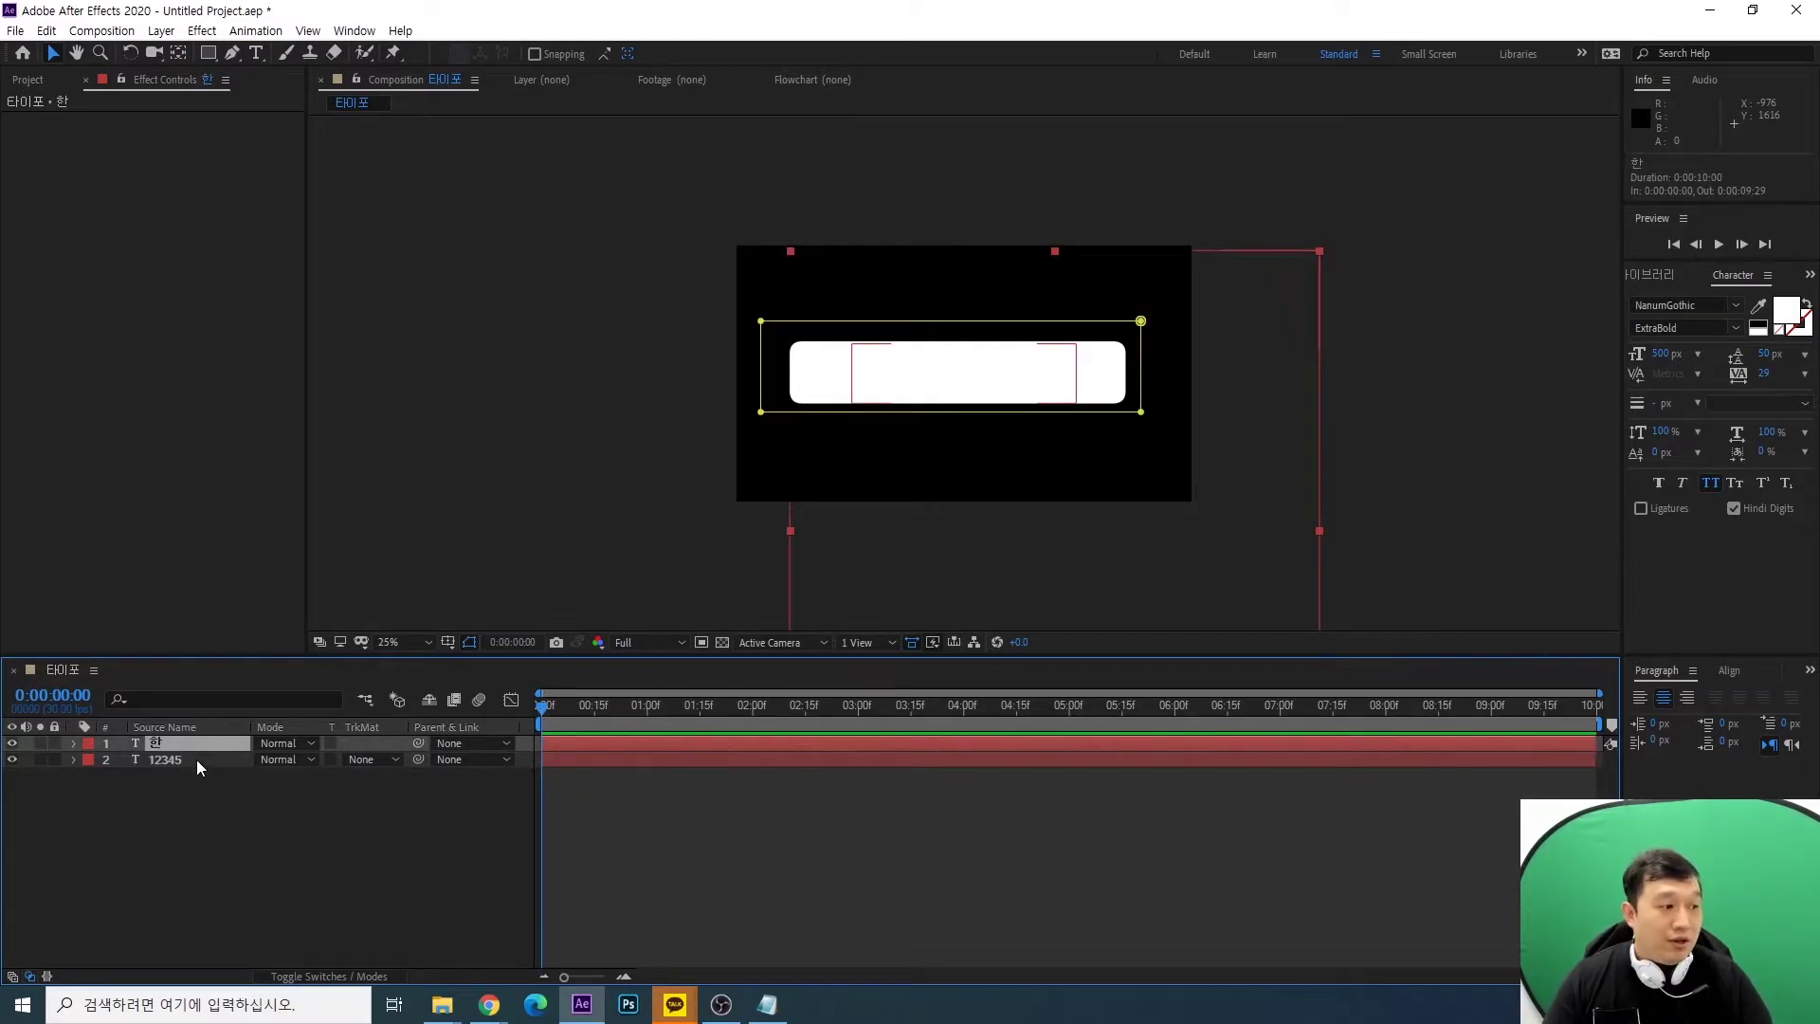
click(196, 759)
key(ctrl+t)
click(201, 737)
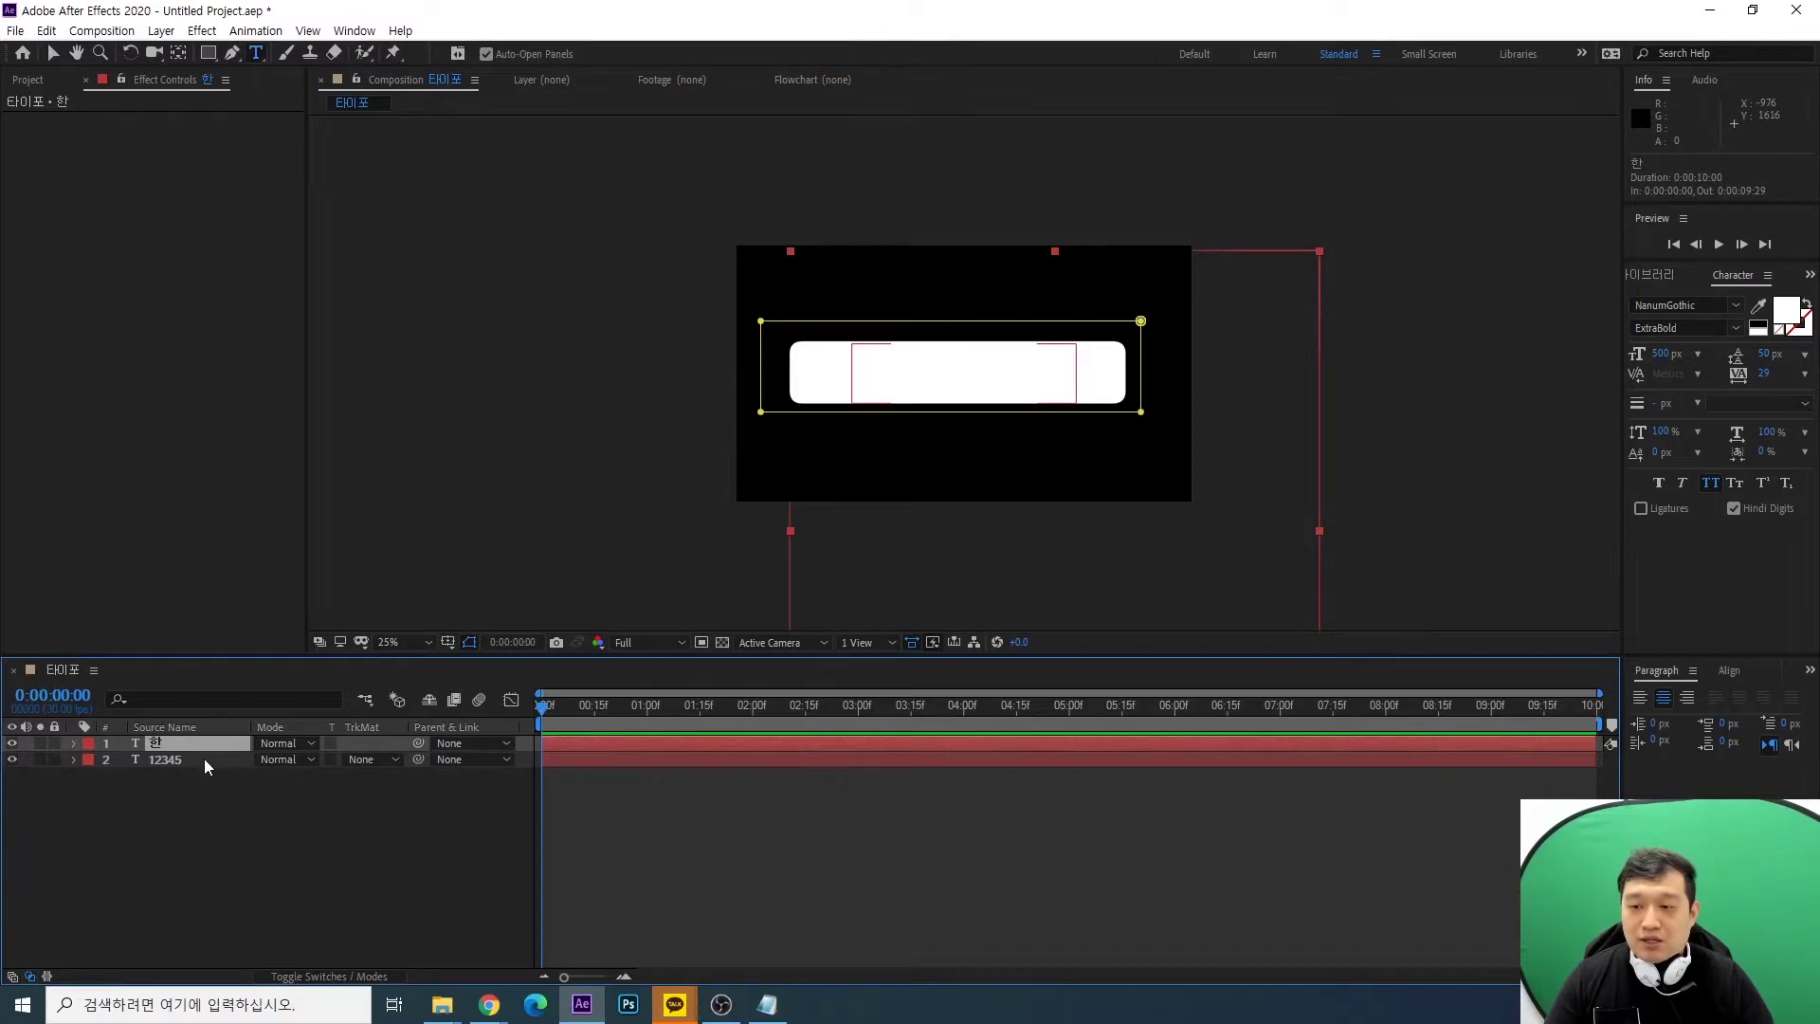
click(365, 759)
click(344, 772)
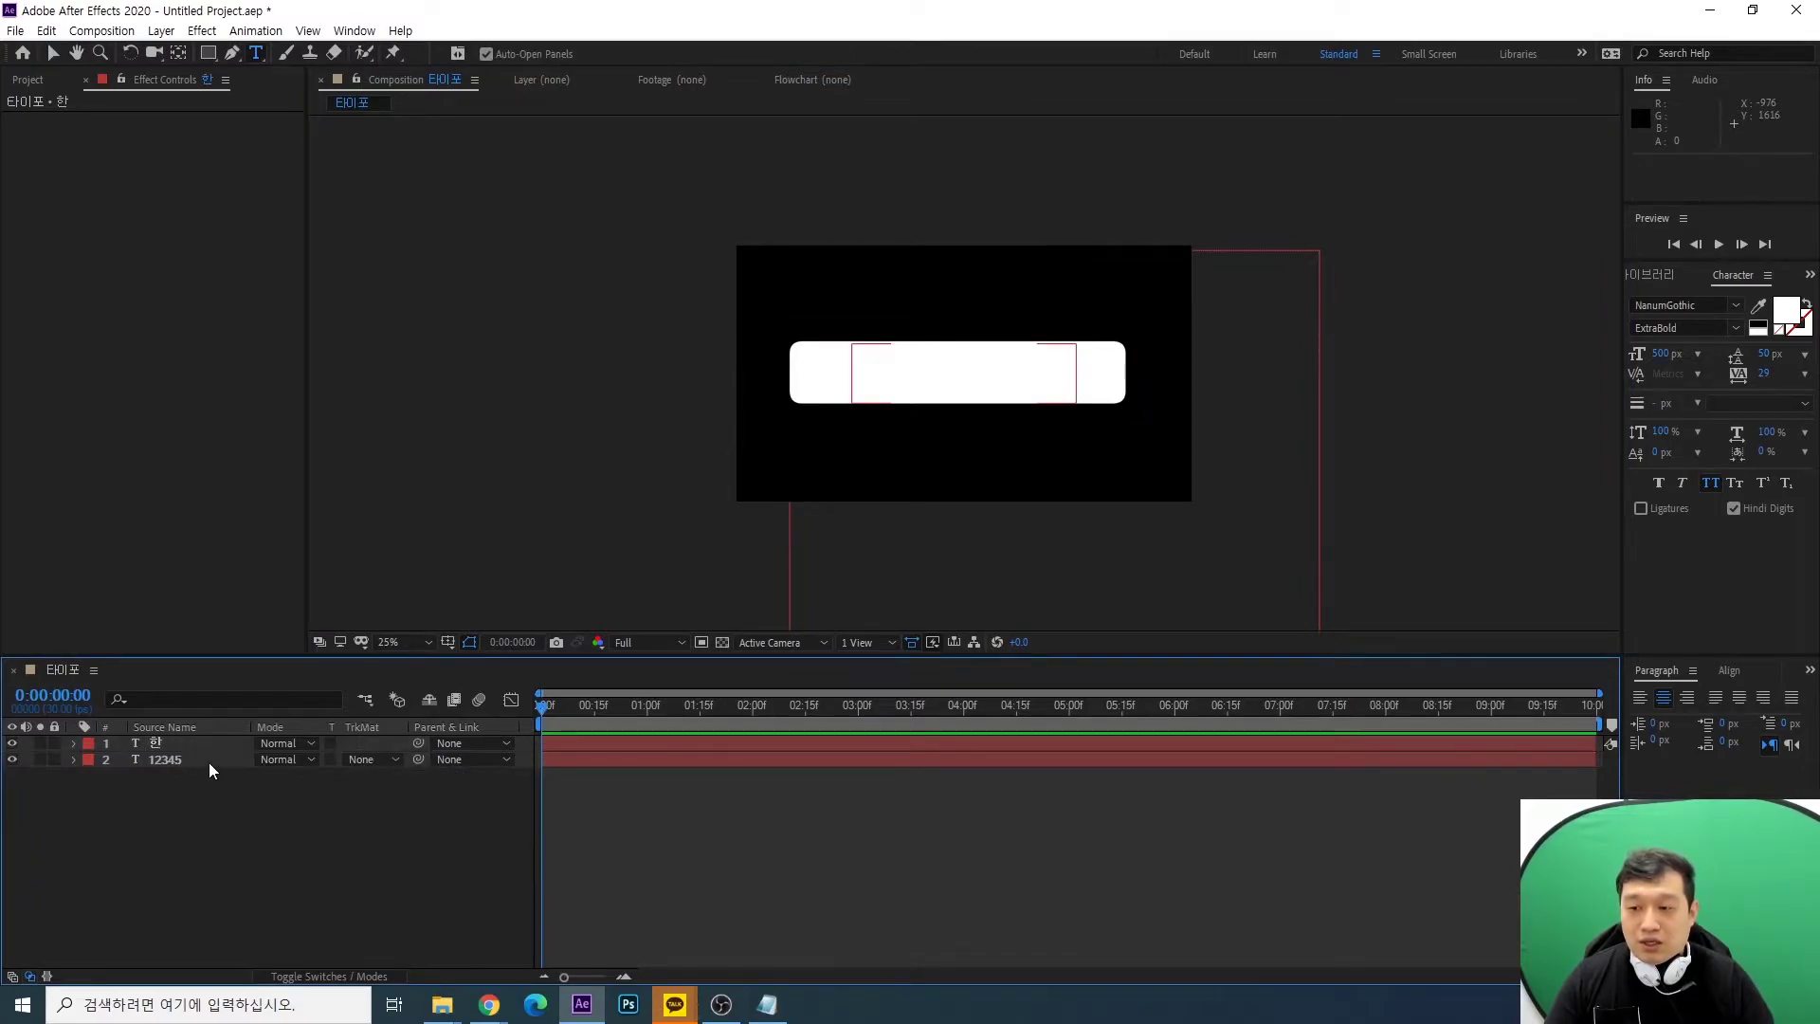
Hide the "한" layer briefly to check the "12345" text beneath it and show the layer again
click(252, 759)
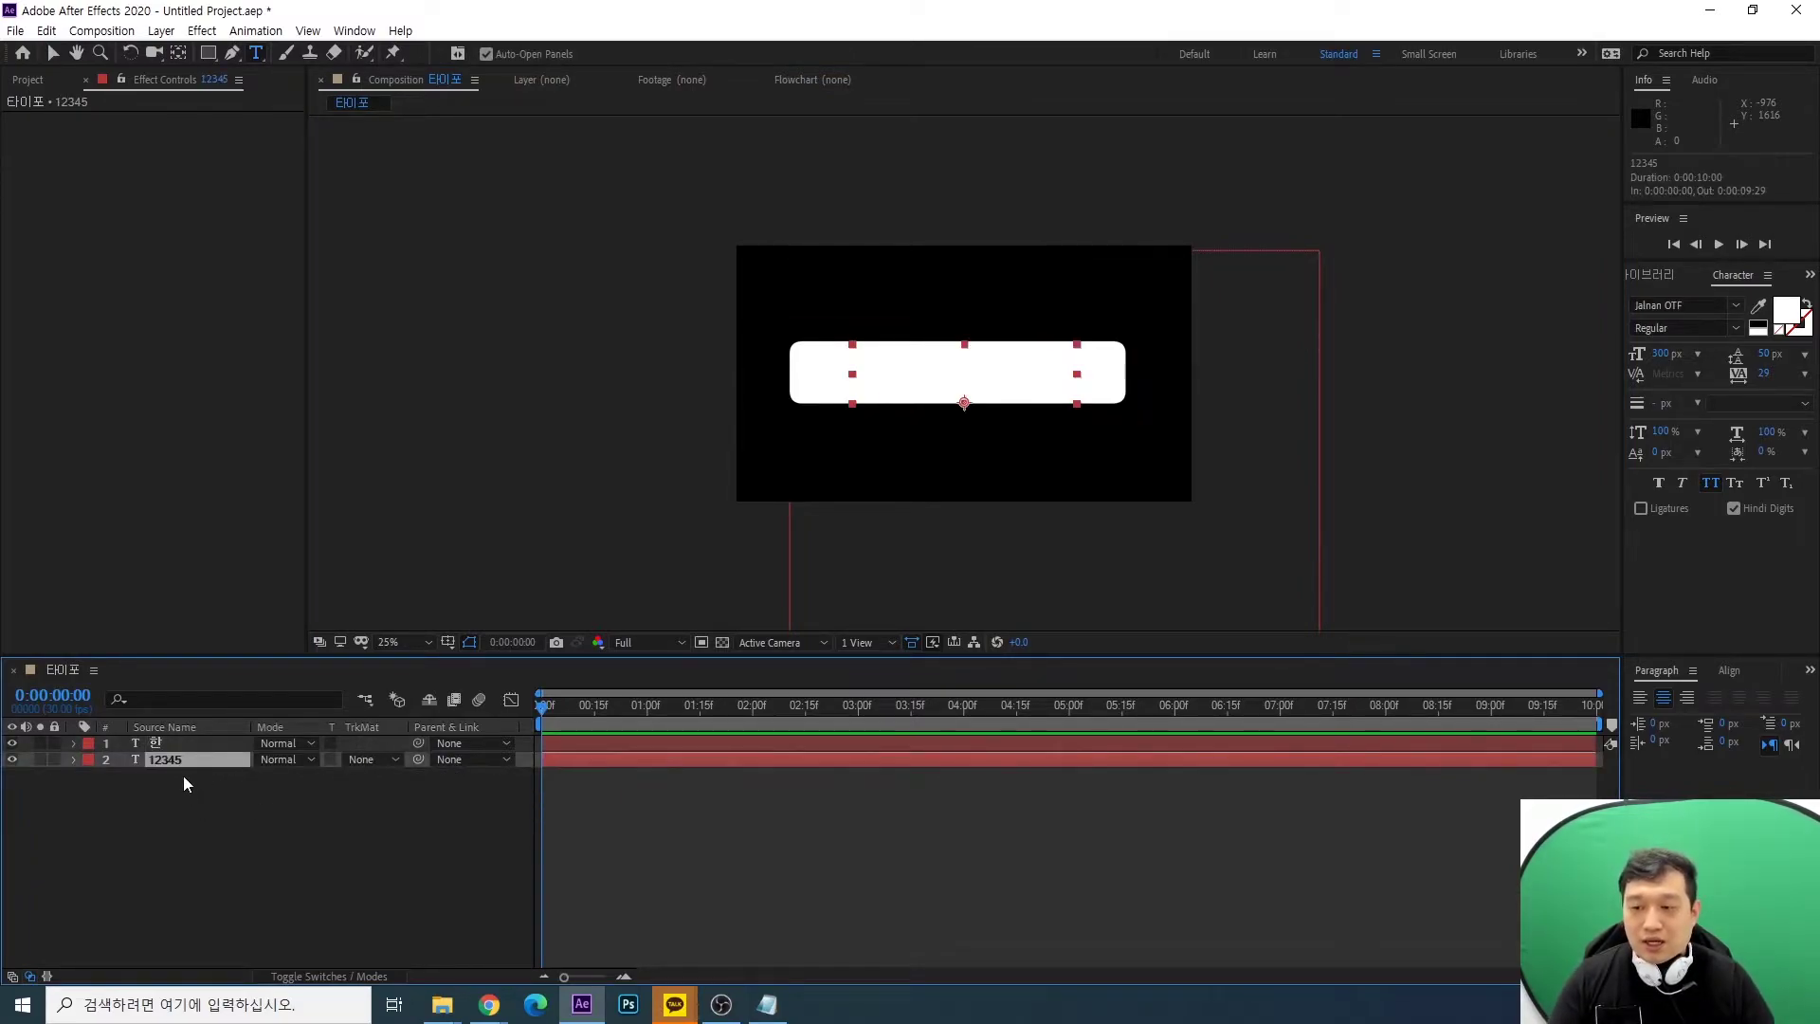
click(13, 743)
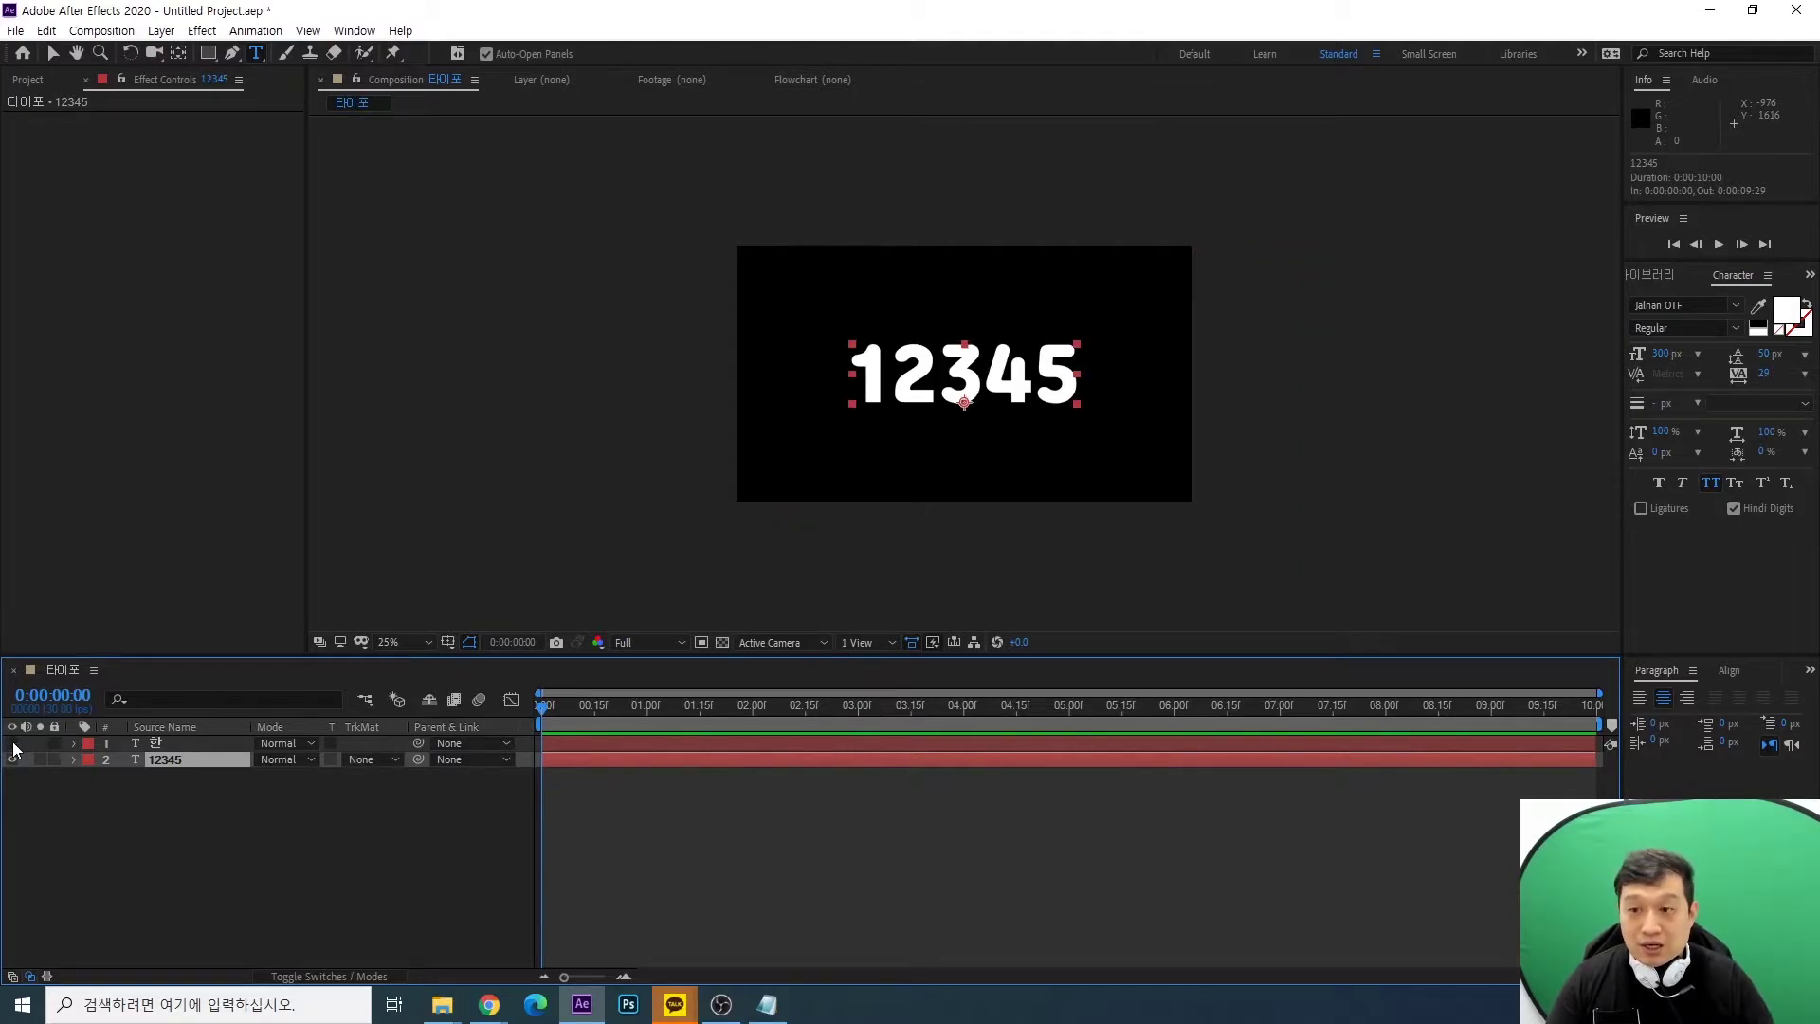
click(12, 744)
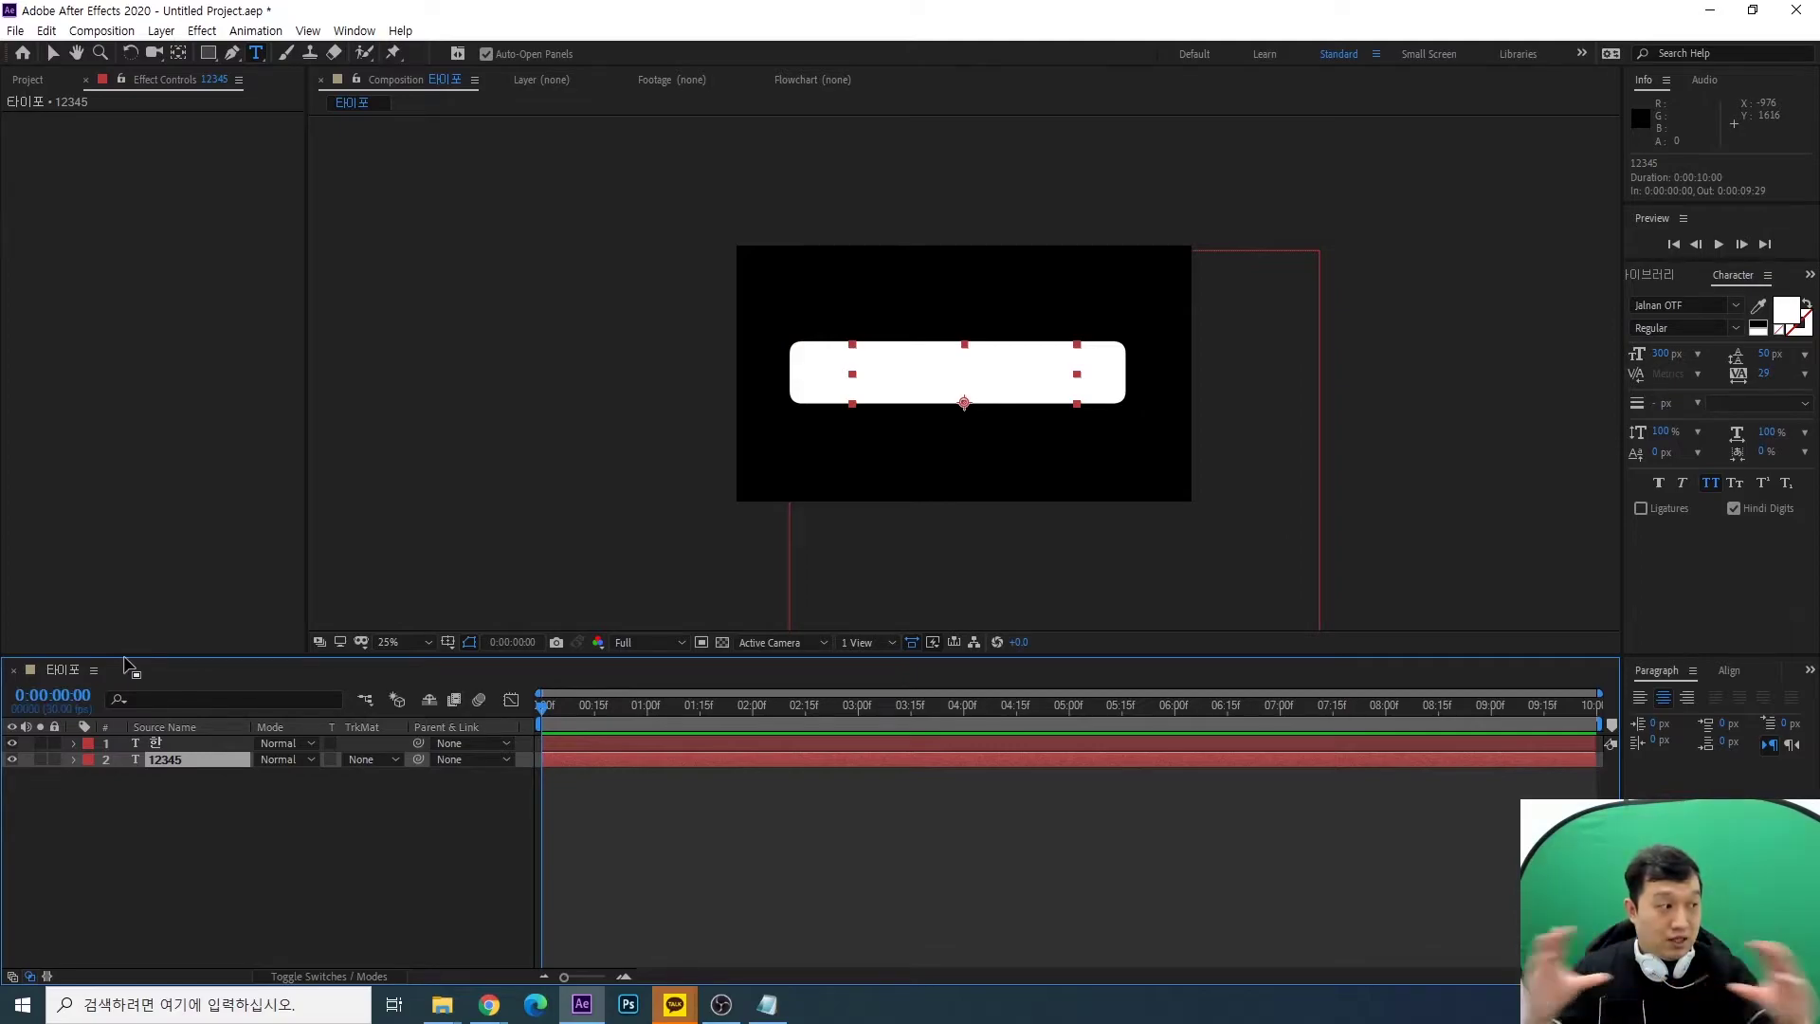
Add a Mask Path keyframe to the "한" layer's Mask 1 at 0:00:01:00
click(189, 744)
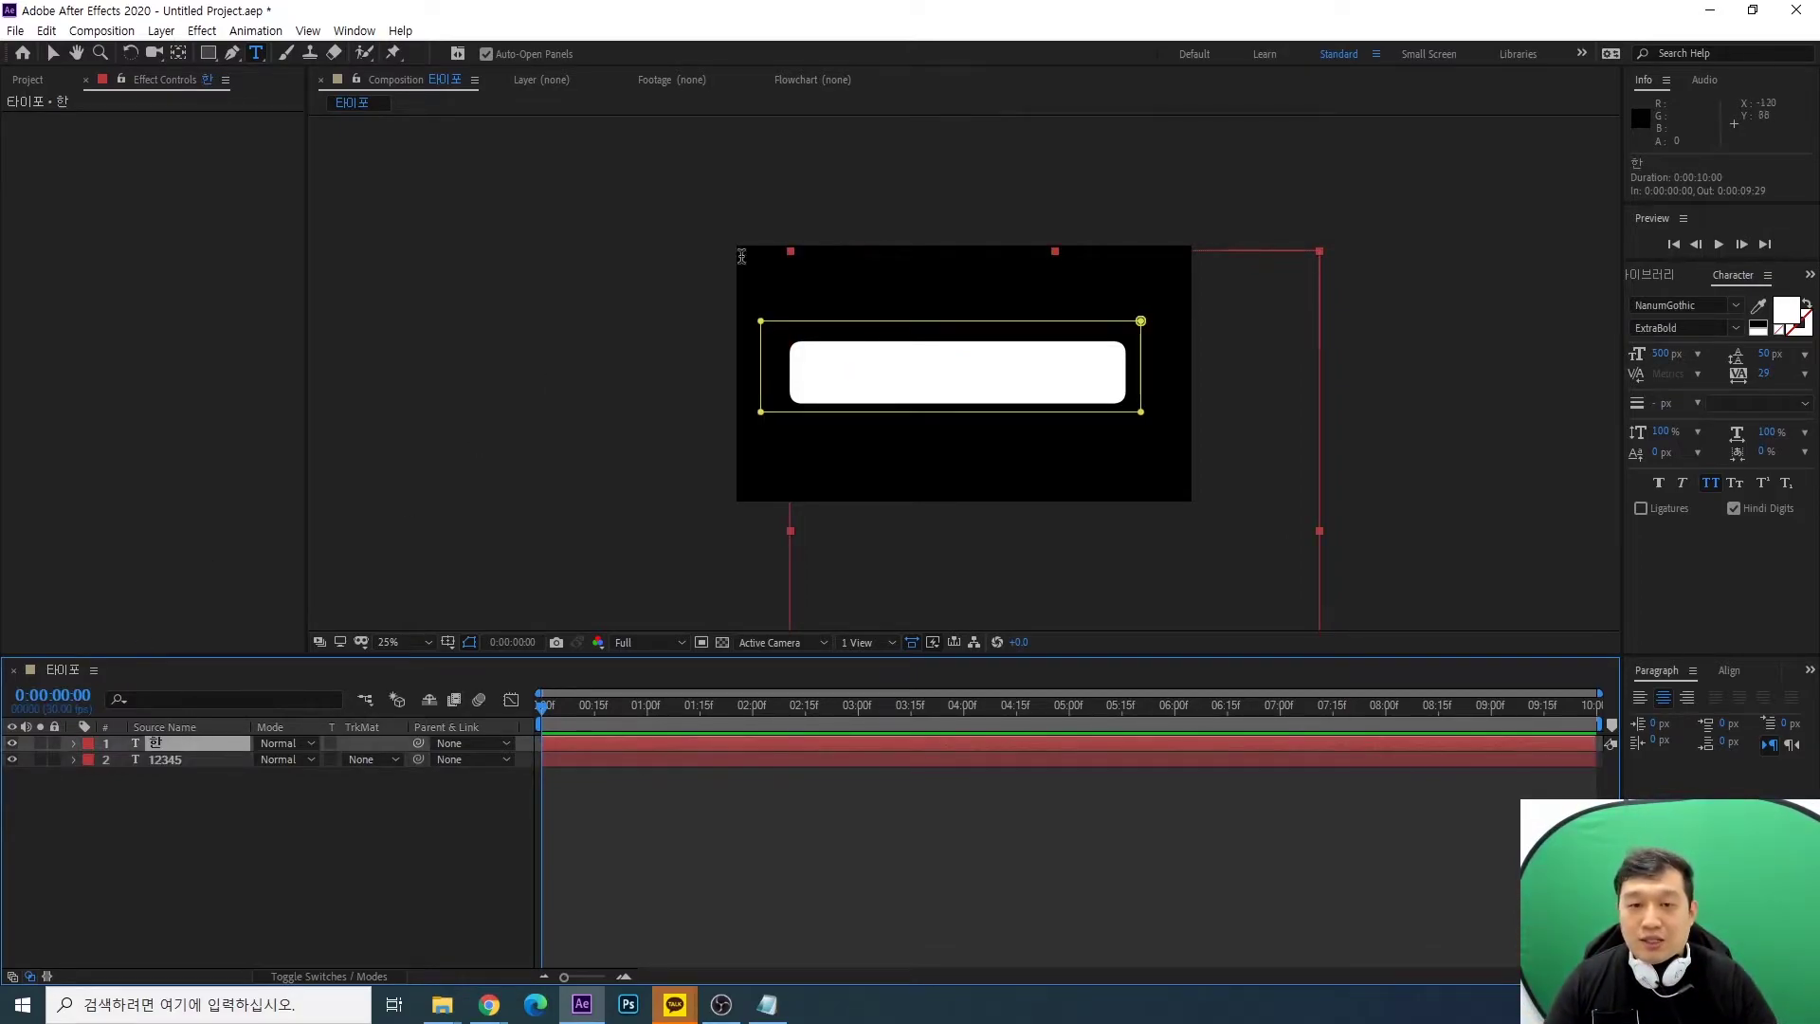
click(53, 53)
drag(606, 707, 646, 721)
key(m)
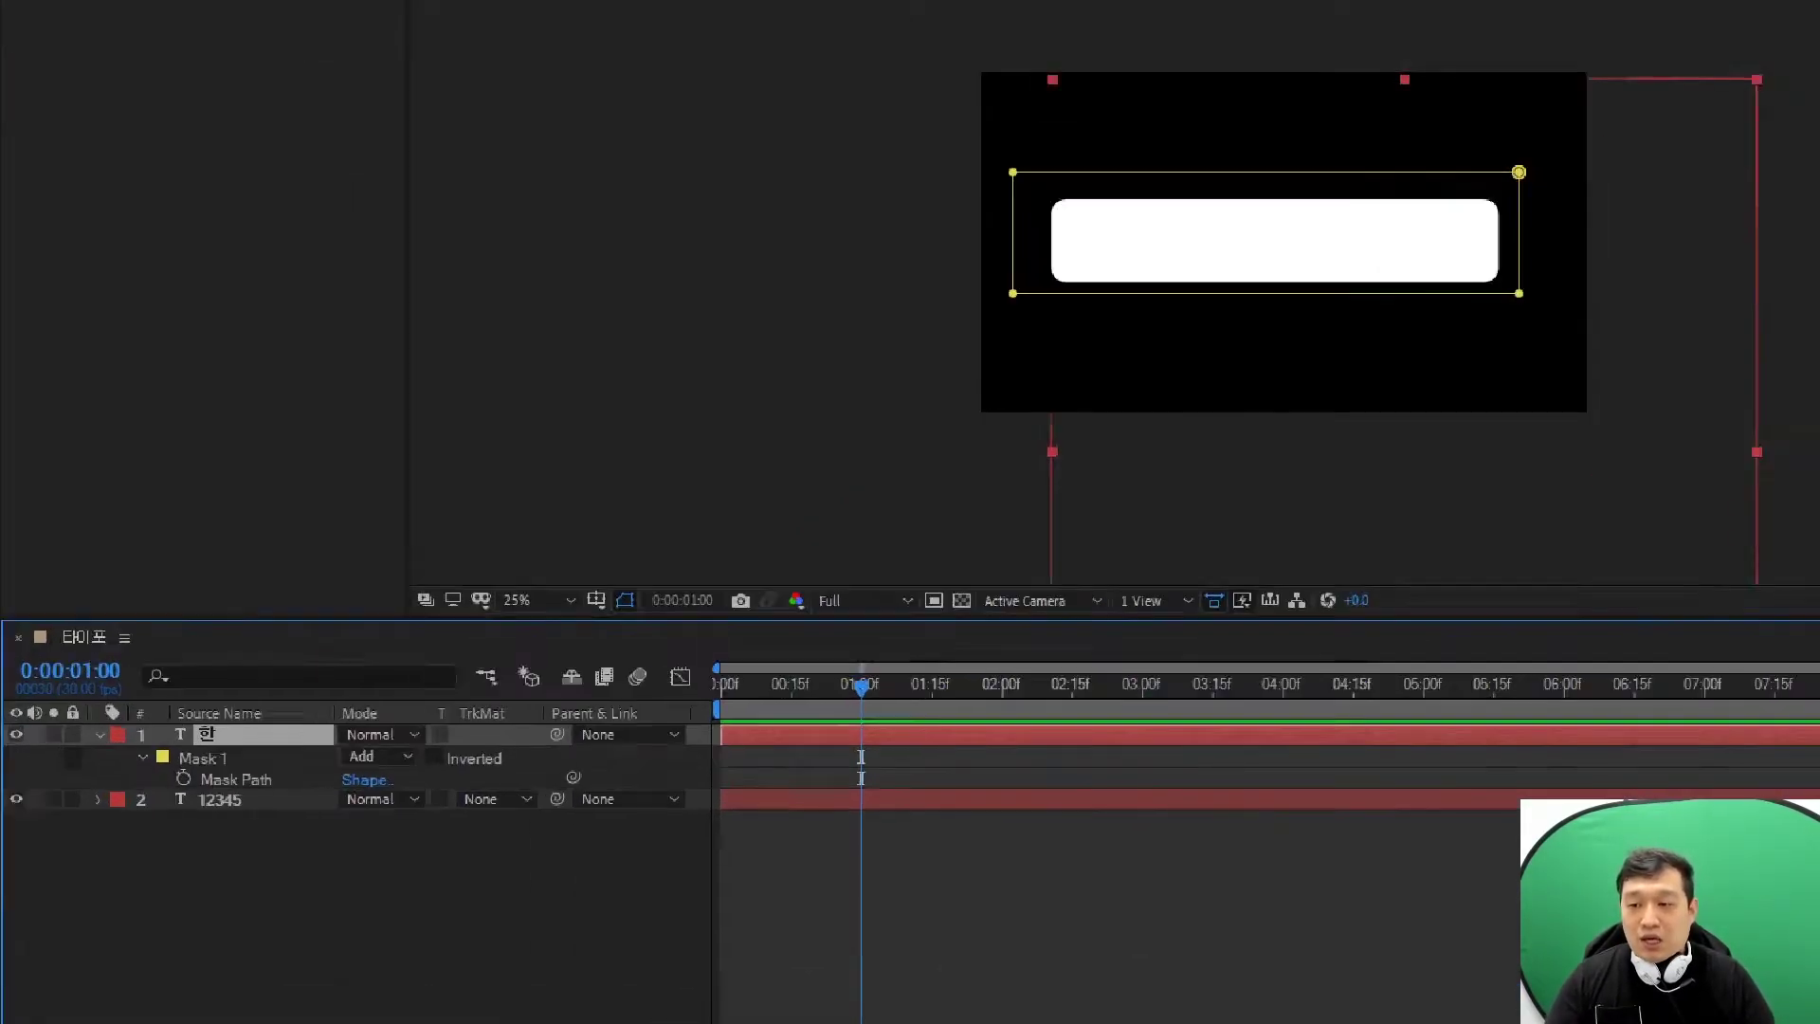
drag(199, 792, 245, 807)
click(192, 774)
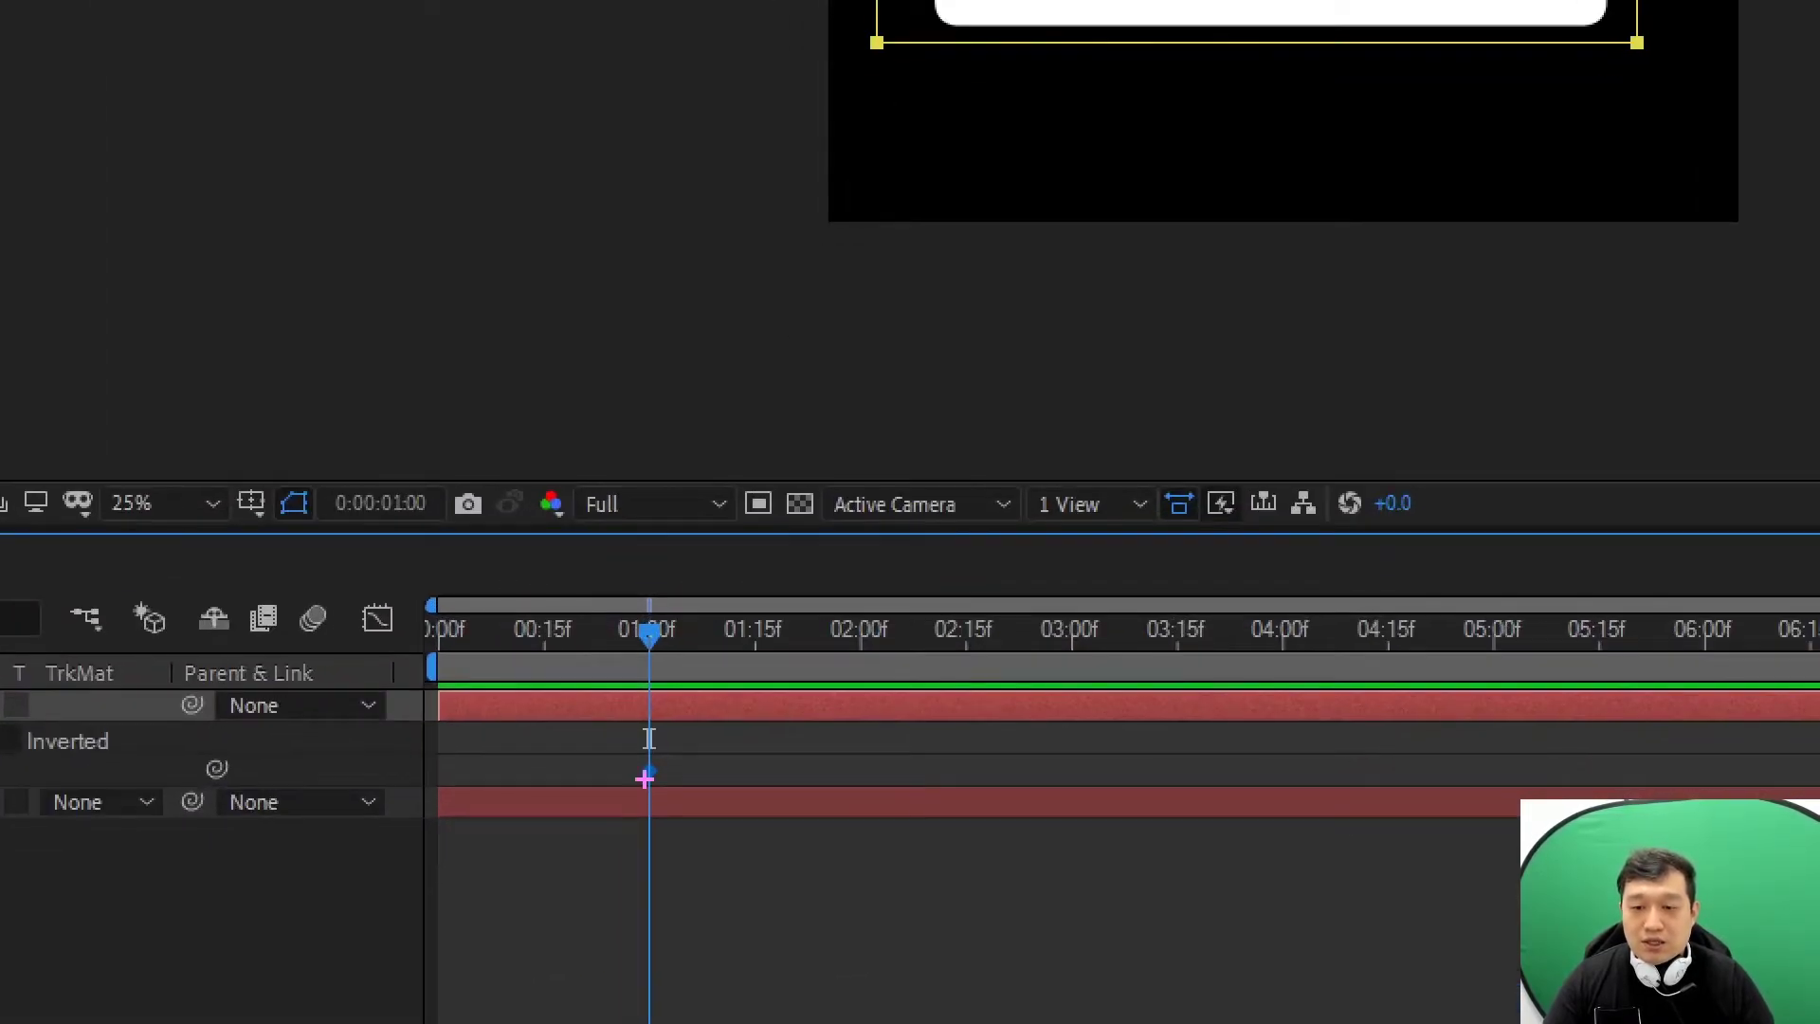
drag(667, 763, 649, 802)
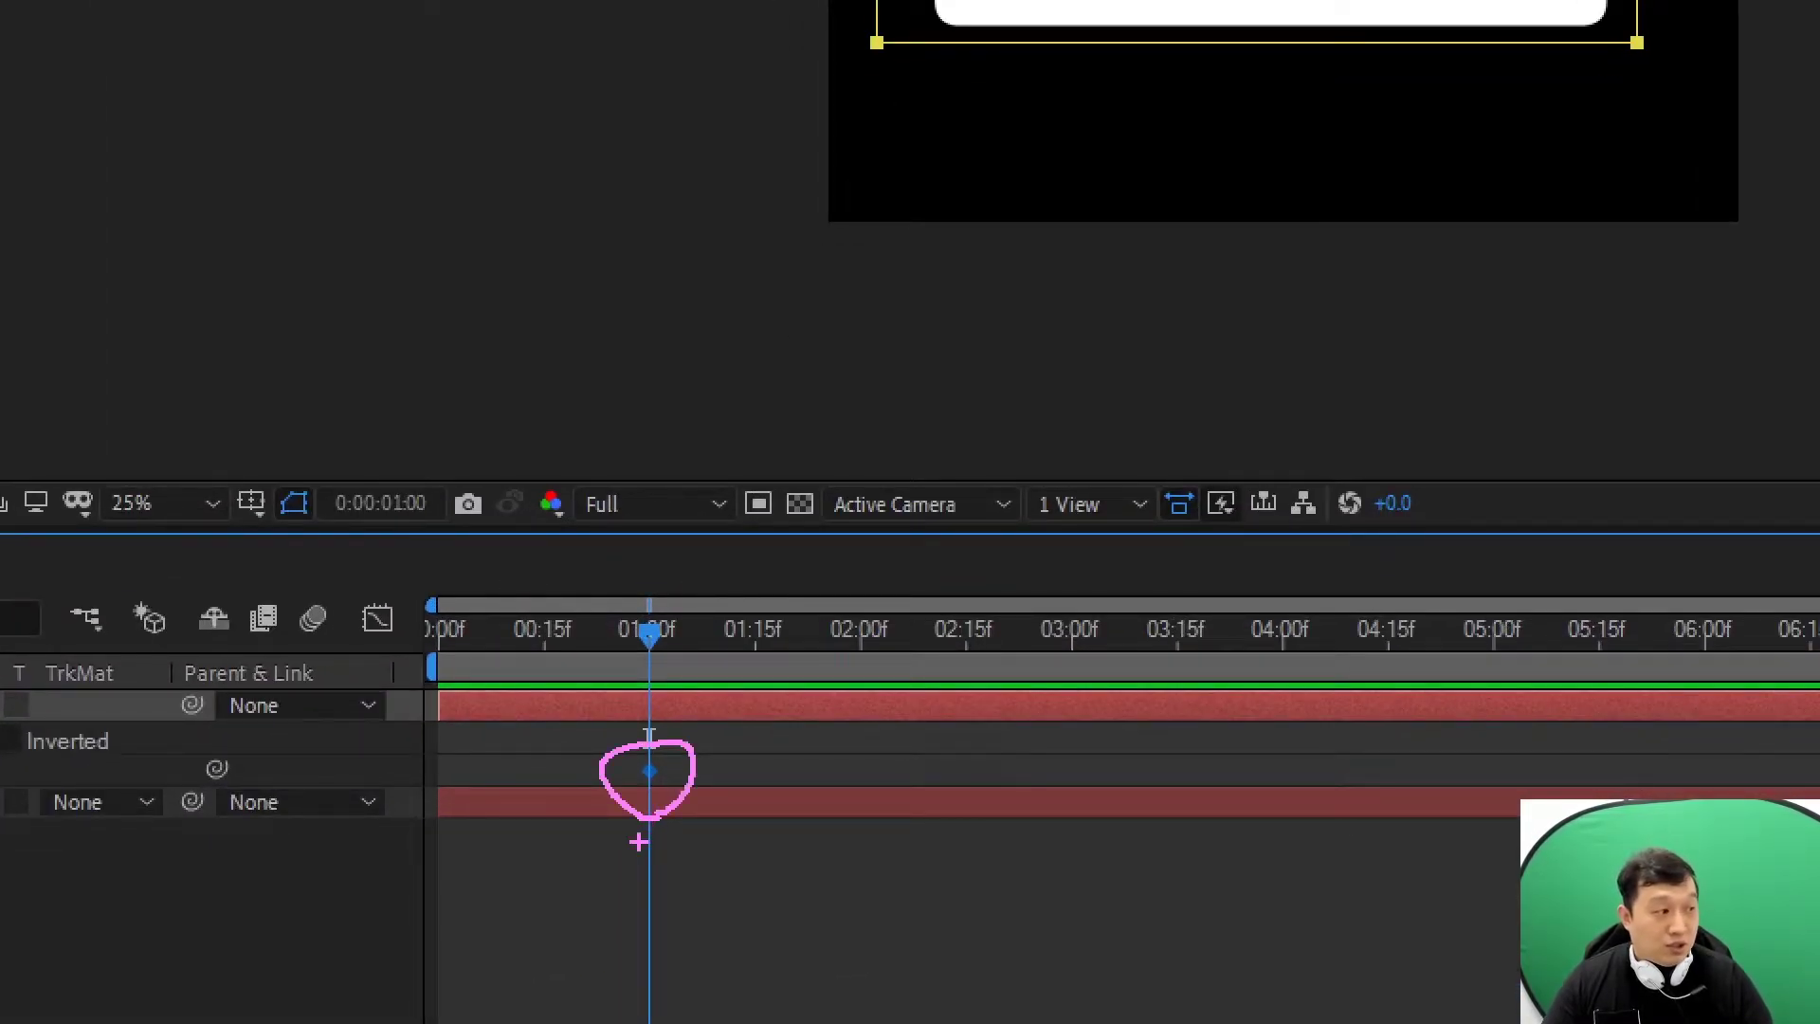
drag(527, 614, 585, 566)
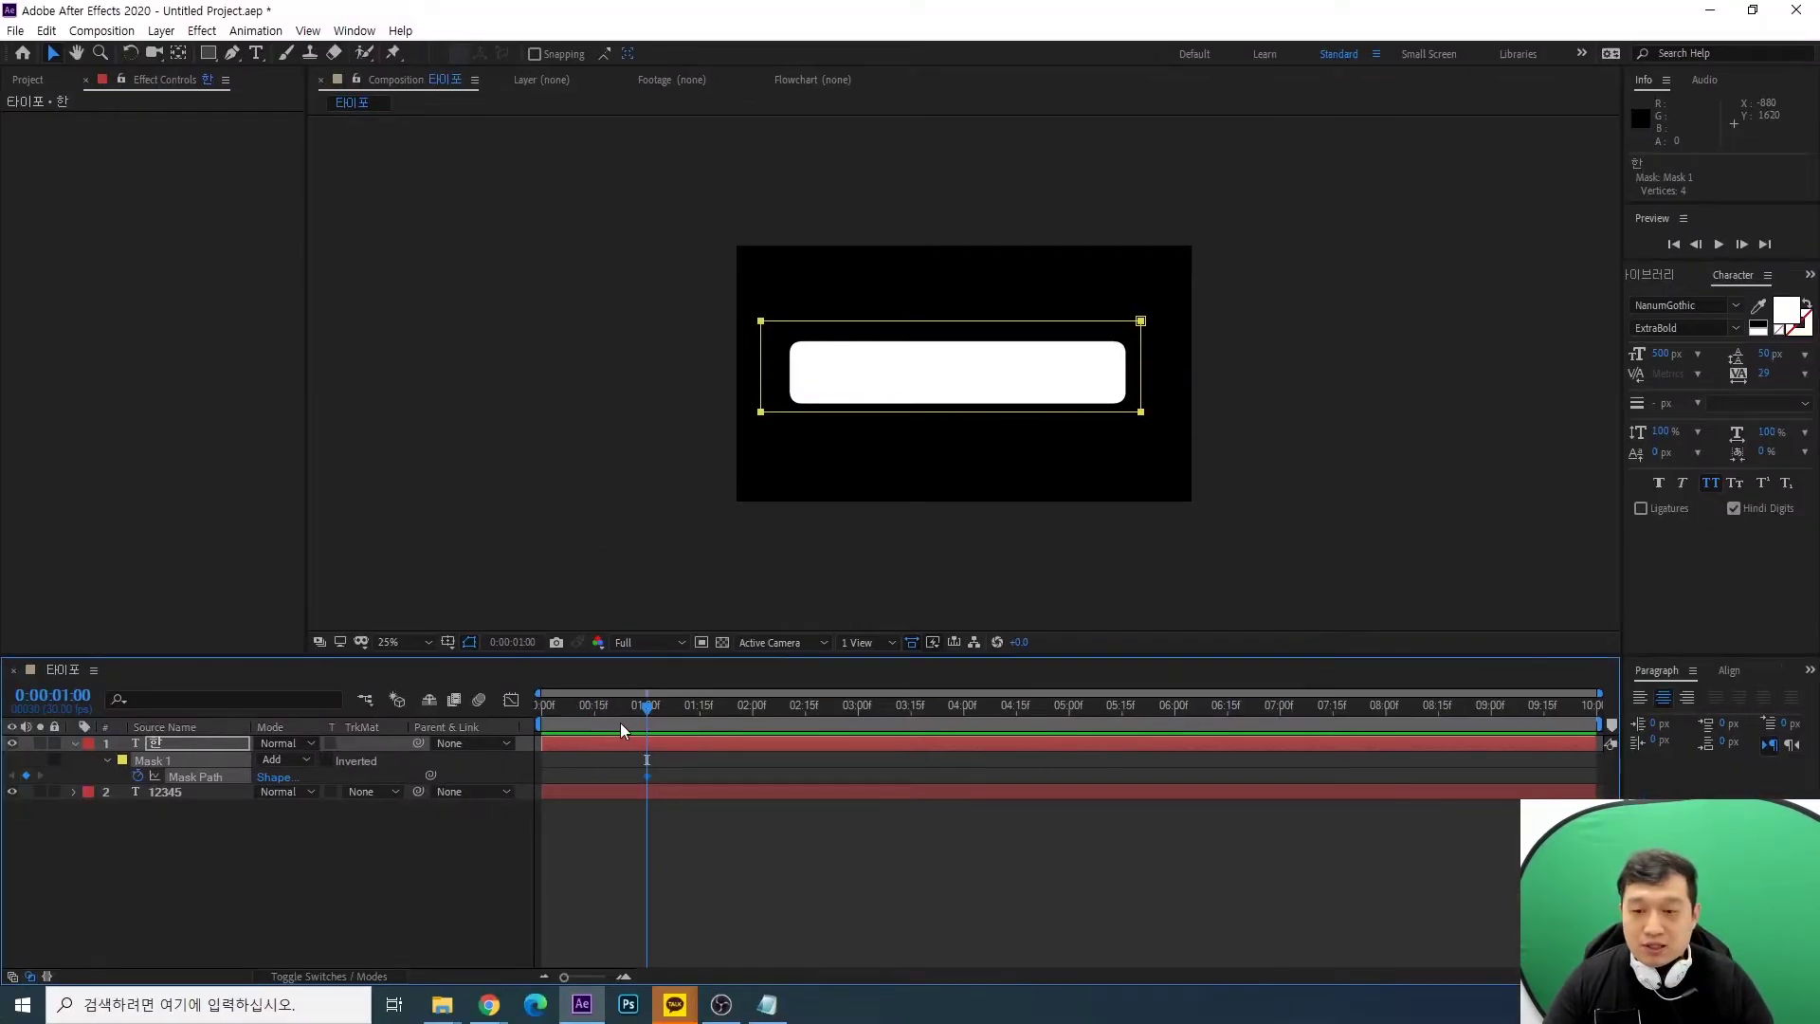
At 0:00:00:15, collapse the "한" layer's mask into a thin vertical line through the middle of "12345"
click(550, 664)
click(53, 52)
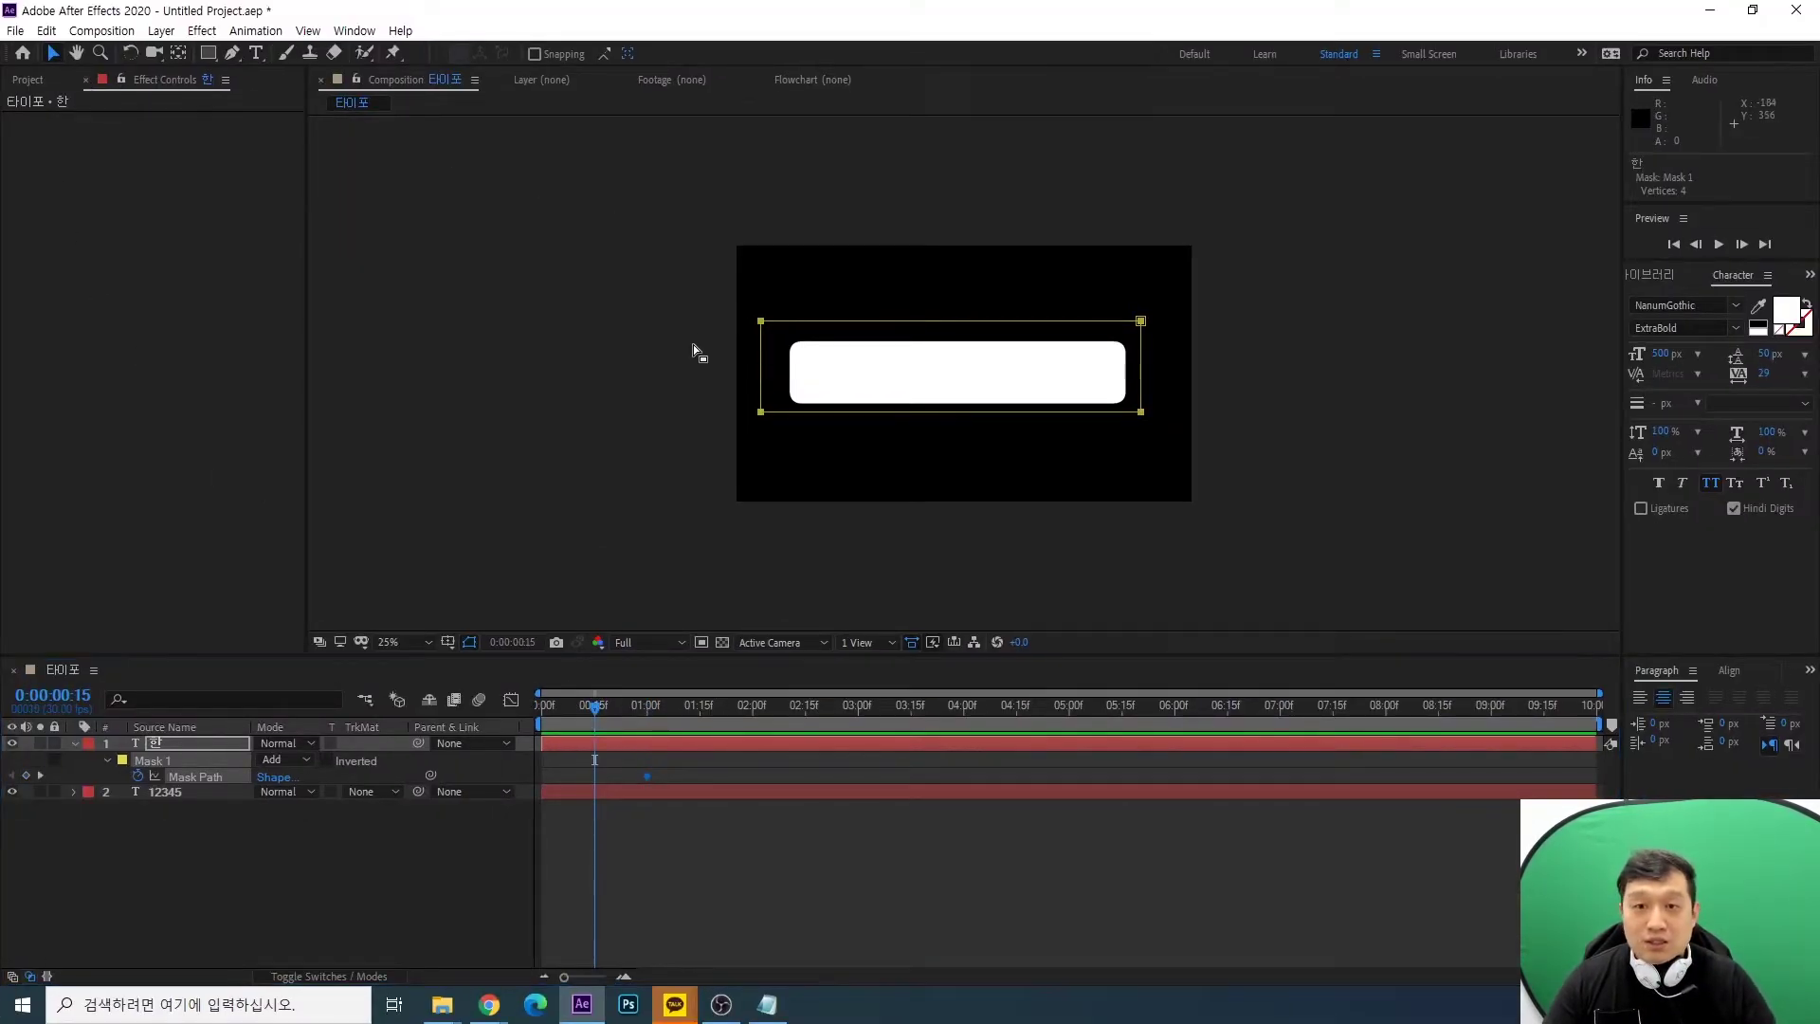
drag(717, 291, 978, 420)
drag(1186, 278, 1133, 412)
key(ctrl+z)
key(ctrl+t)
mouse_move(1153, 316)
mouse_down()
mouse_move(1122, 425)
mouse_move(1163, 310)
mouse_move(1133, 331)
mouse_move(1165, 302)
mouse_up()
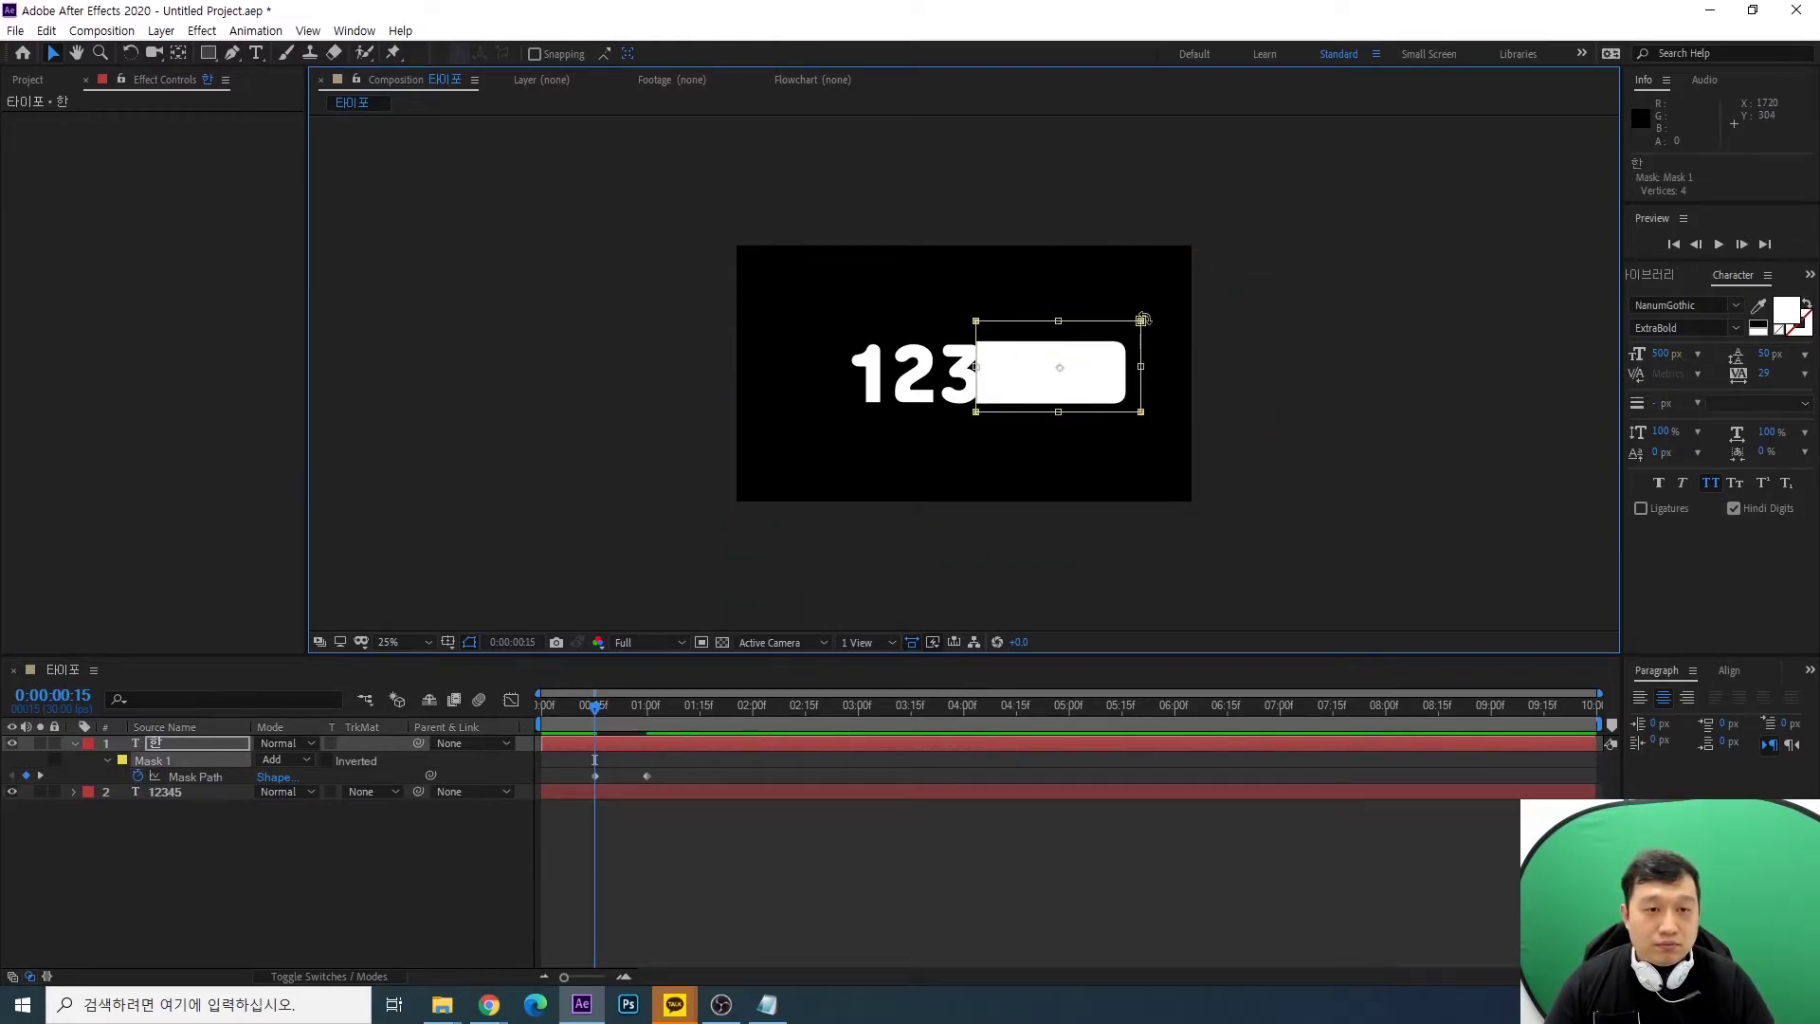
drag(1169, 298, 977, 426)
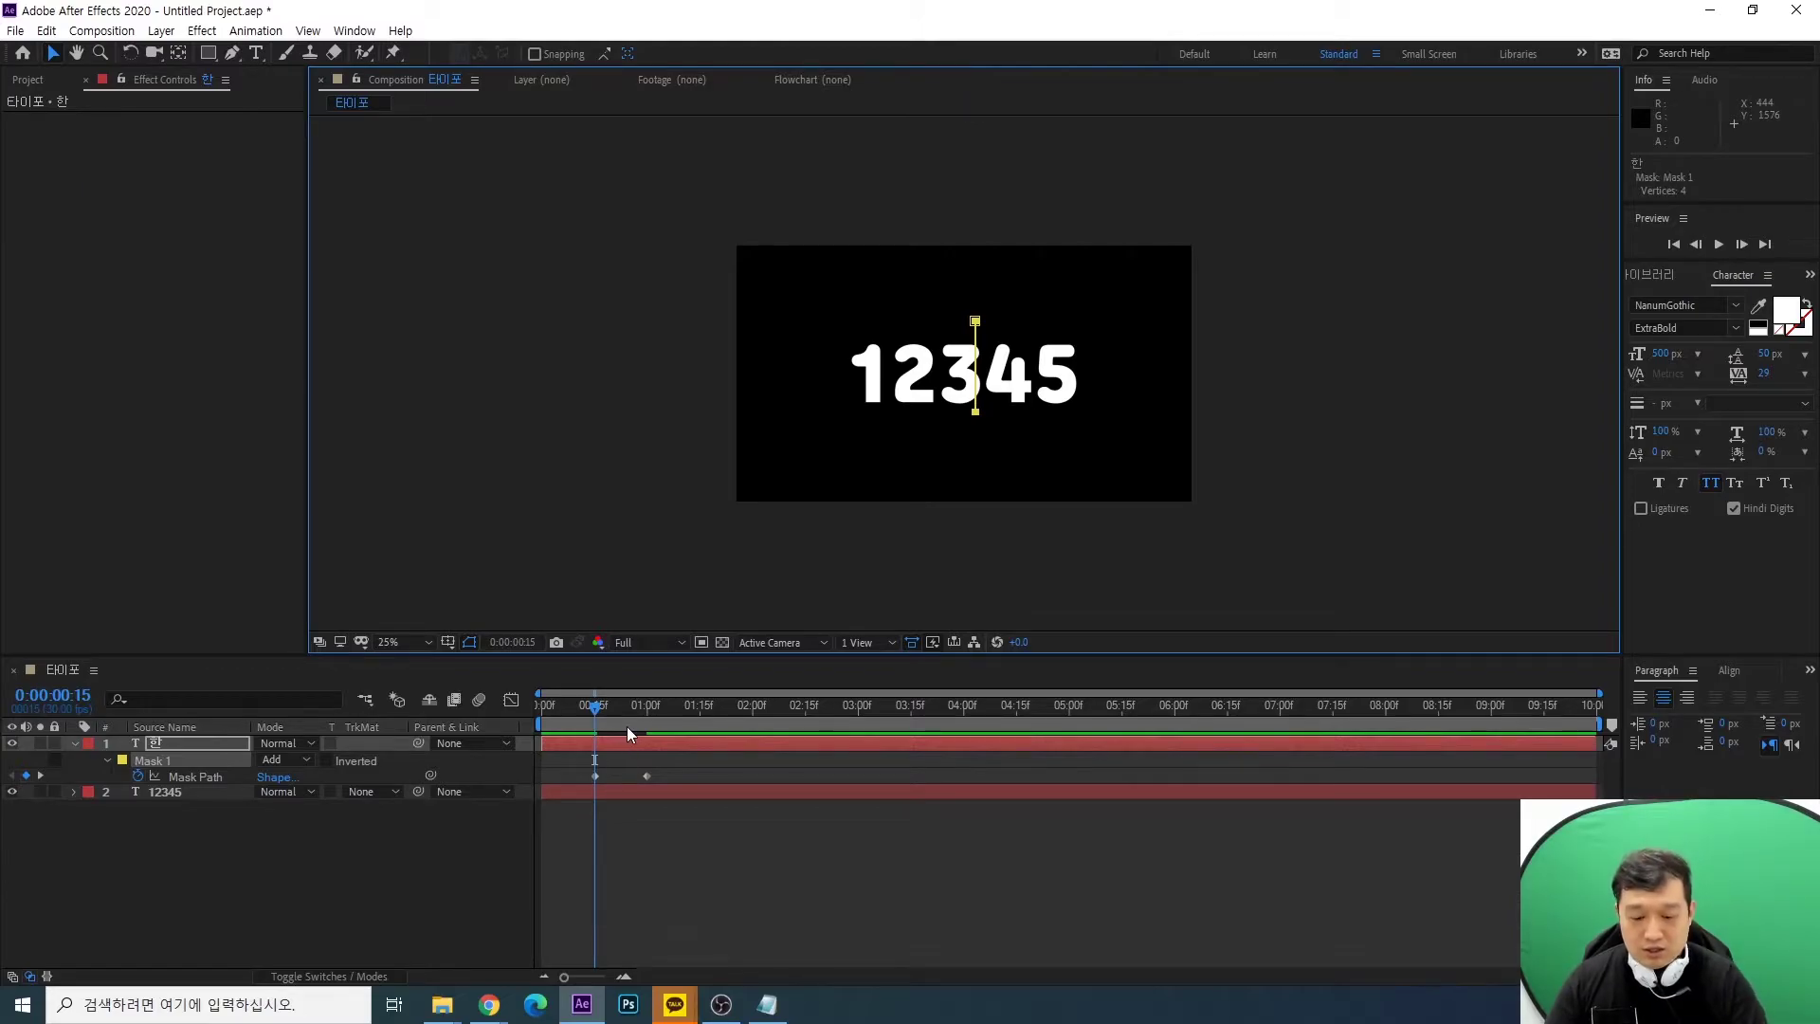
Trim the "한" layer so it starts at 0:00:00:15
drag(543, 744, 584, 744)
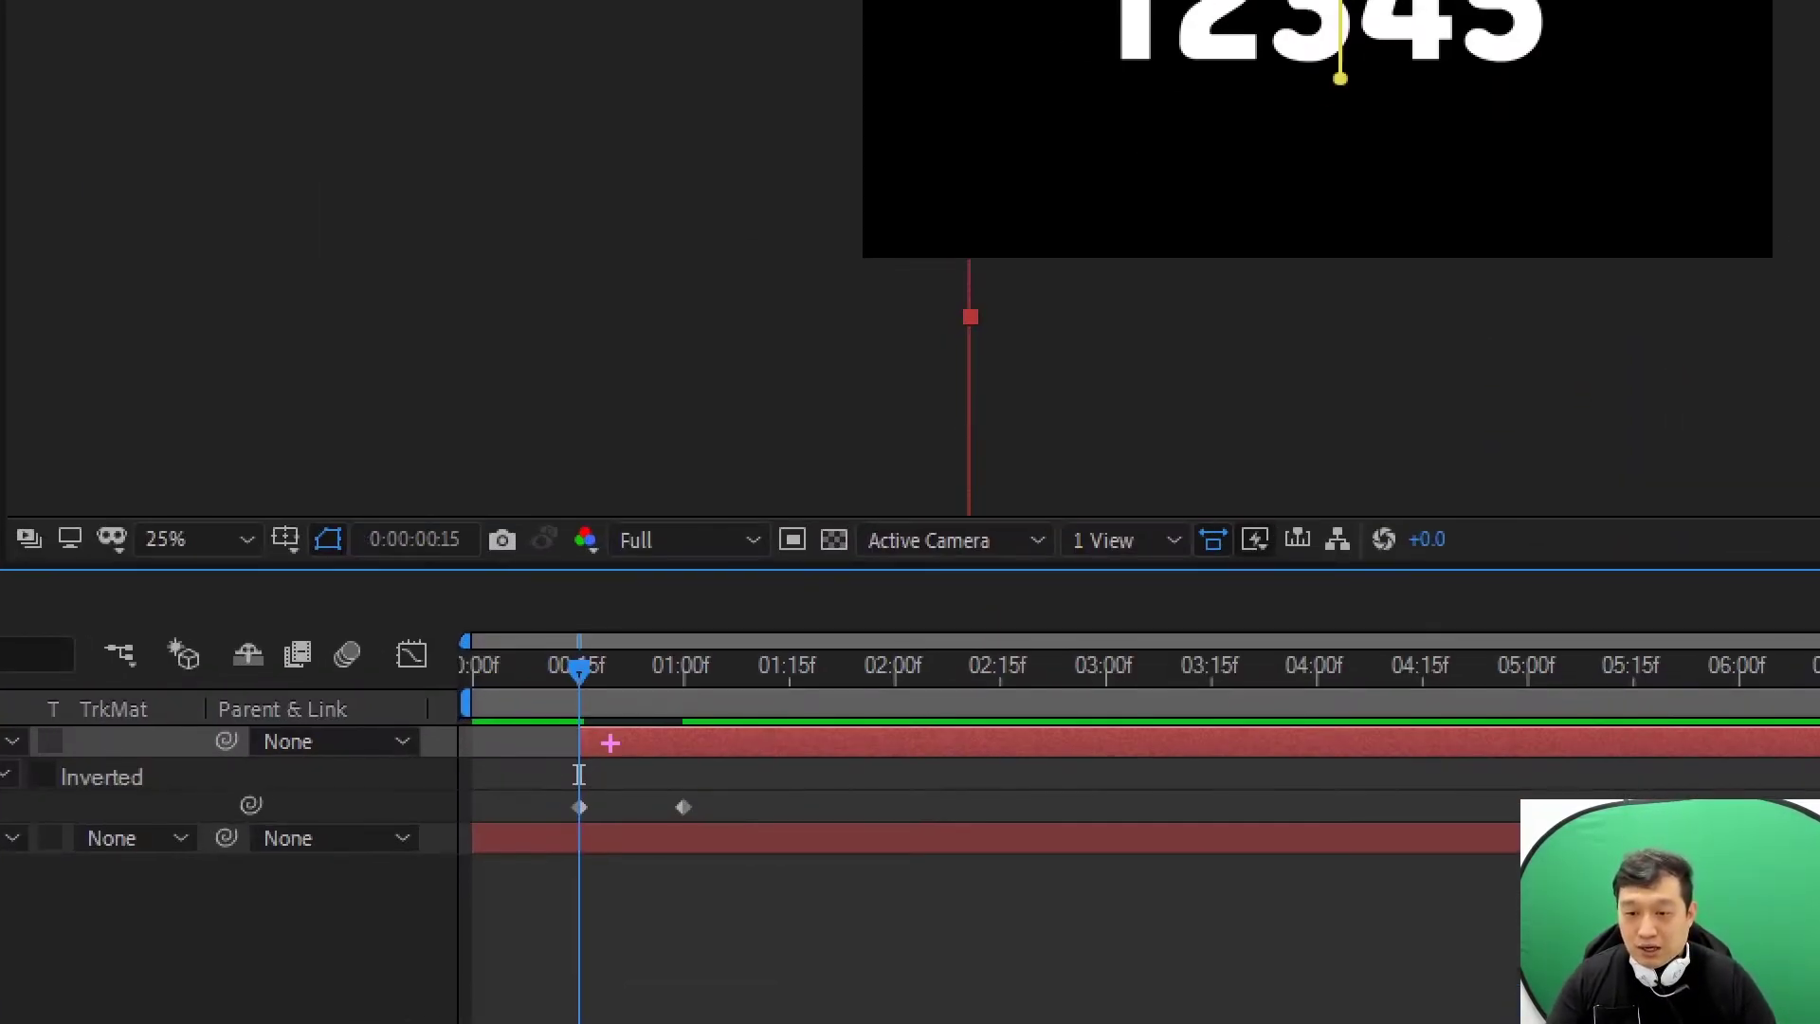
drag(537, 593, 499, 673)
mouse_move(429, 524)
mouse_down()
mouse_move(485, 561)
mouse_move(548, 564)
mouse_move(698, 464)
mouse_move(654, 561)
mouse_move(855, 580)
mouse_up()
mouse_move(939, 432)
mouse_down()
mouse_move(1032, 422)
mouse_move(1097, 603)
mouse_up()
mouse_move(545, 751)
mouse_down()
mouse_move(517, 723)
mouse_move(493, 774)
mouse_move(536, 772)
mouse_up()
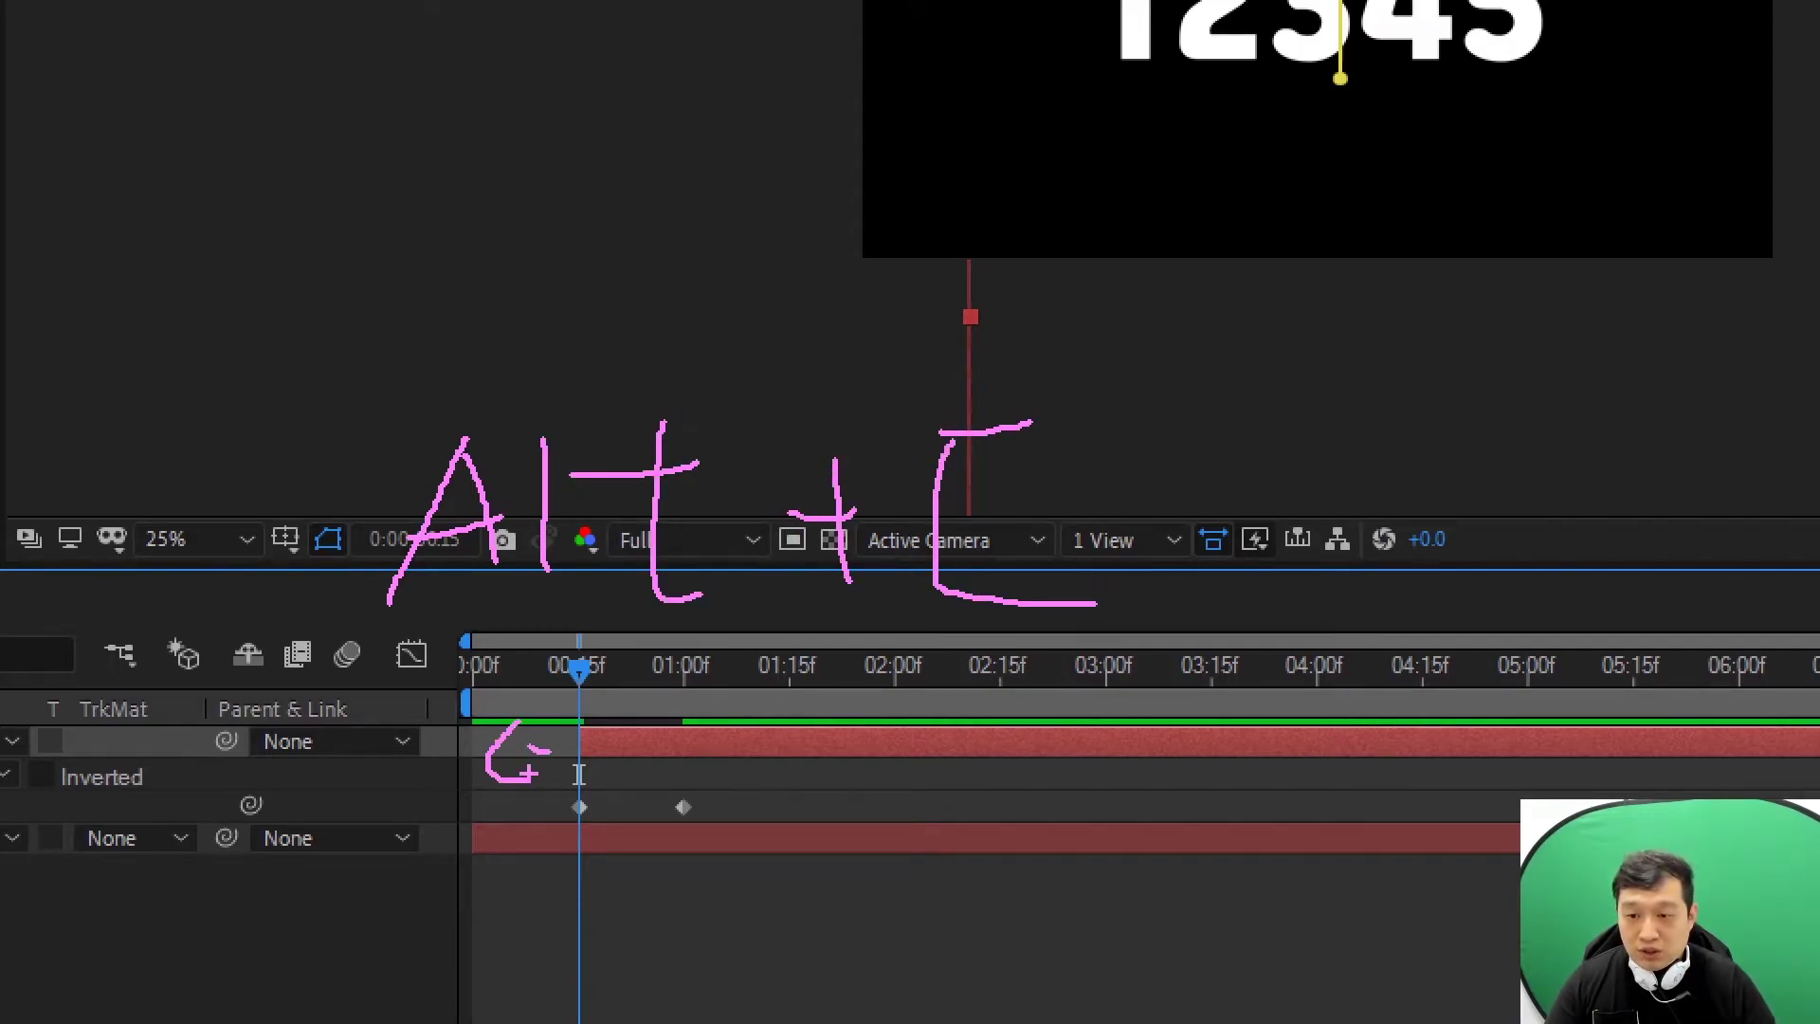
drag(448, 695, 398, 779)
drag(393, 695, 465, 796)
key(Escape)
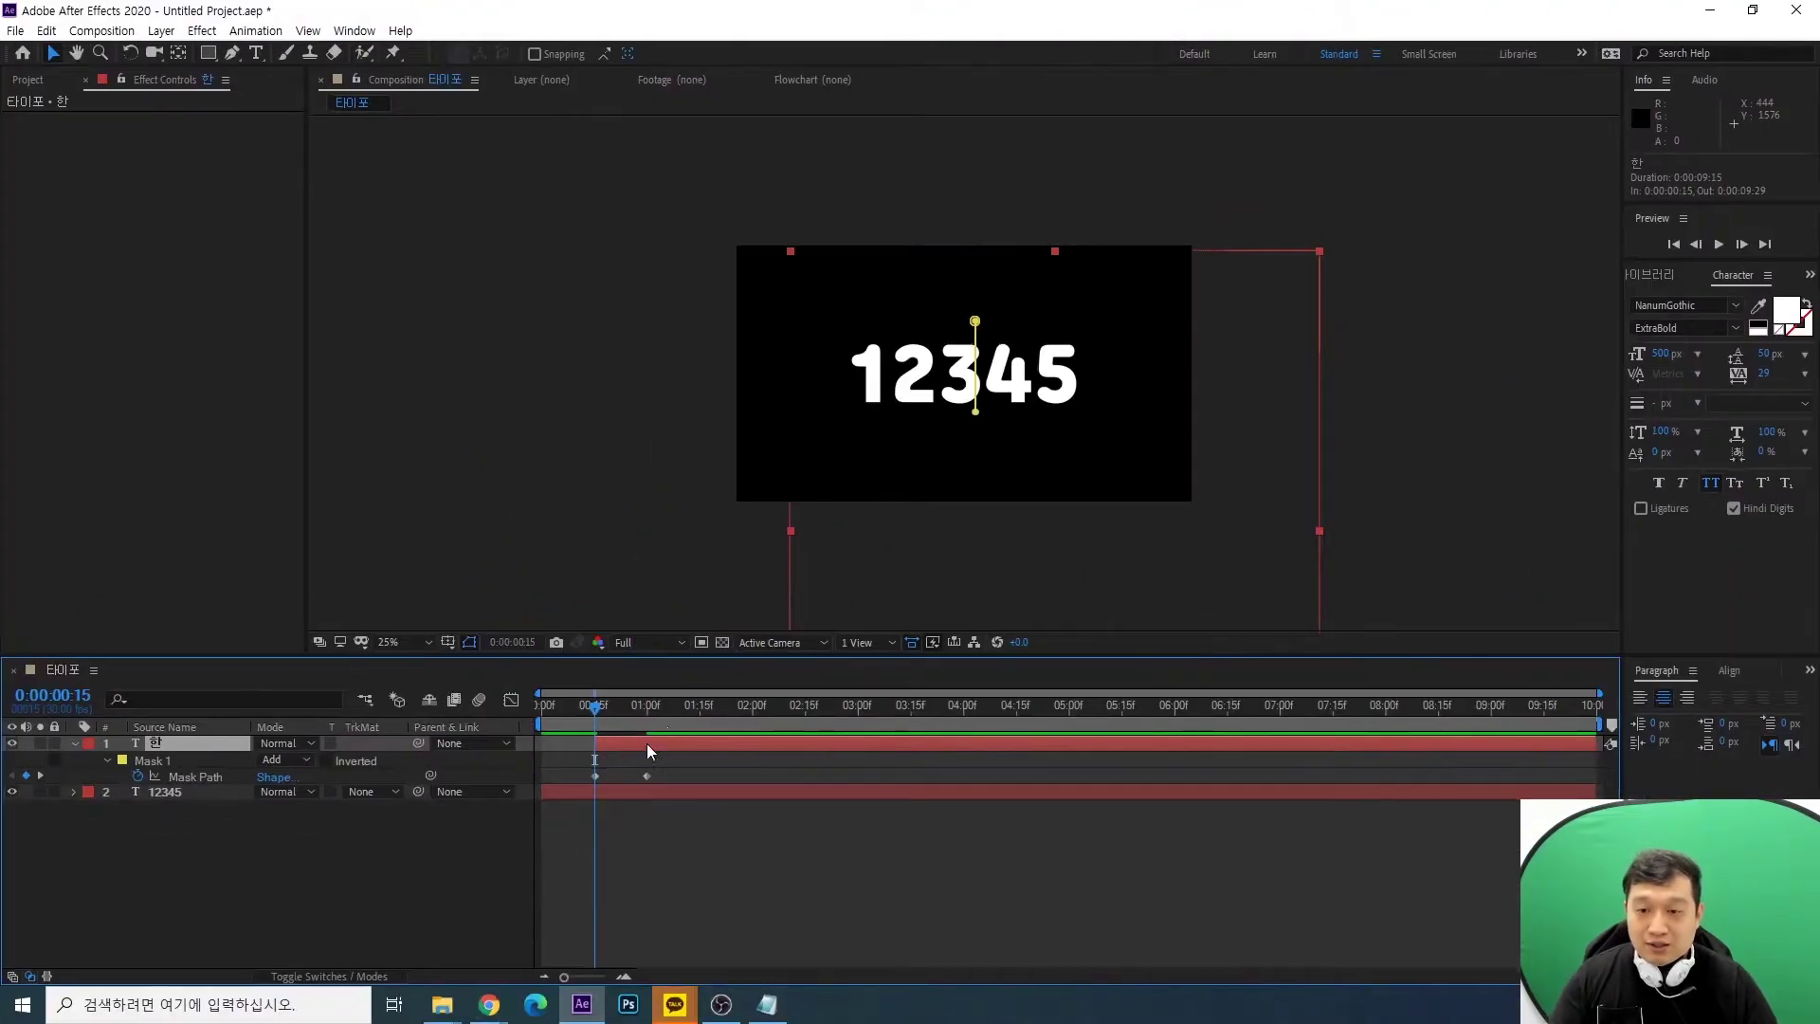
Preview the mask reveal from the start of the composition up to 0:00:01:00
key(Home)
click(659, 911)
key(space)
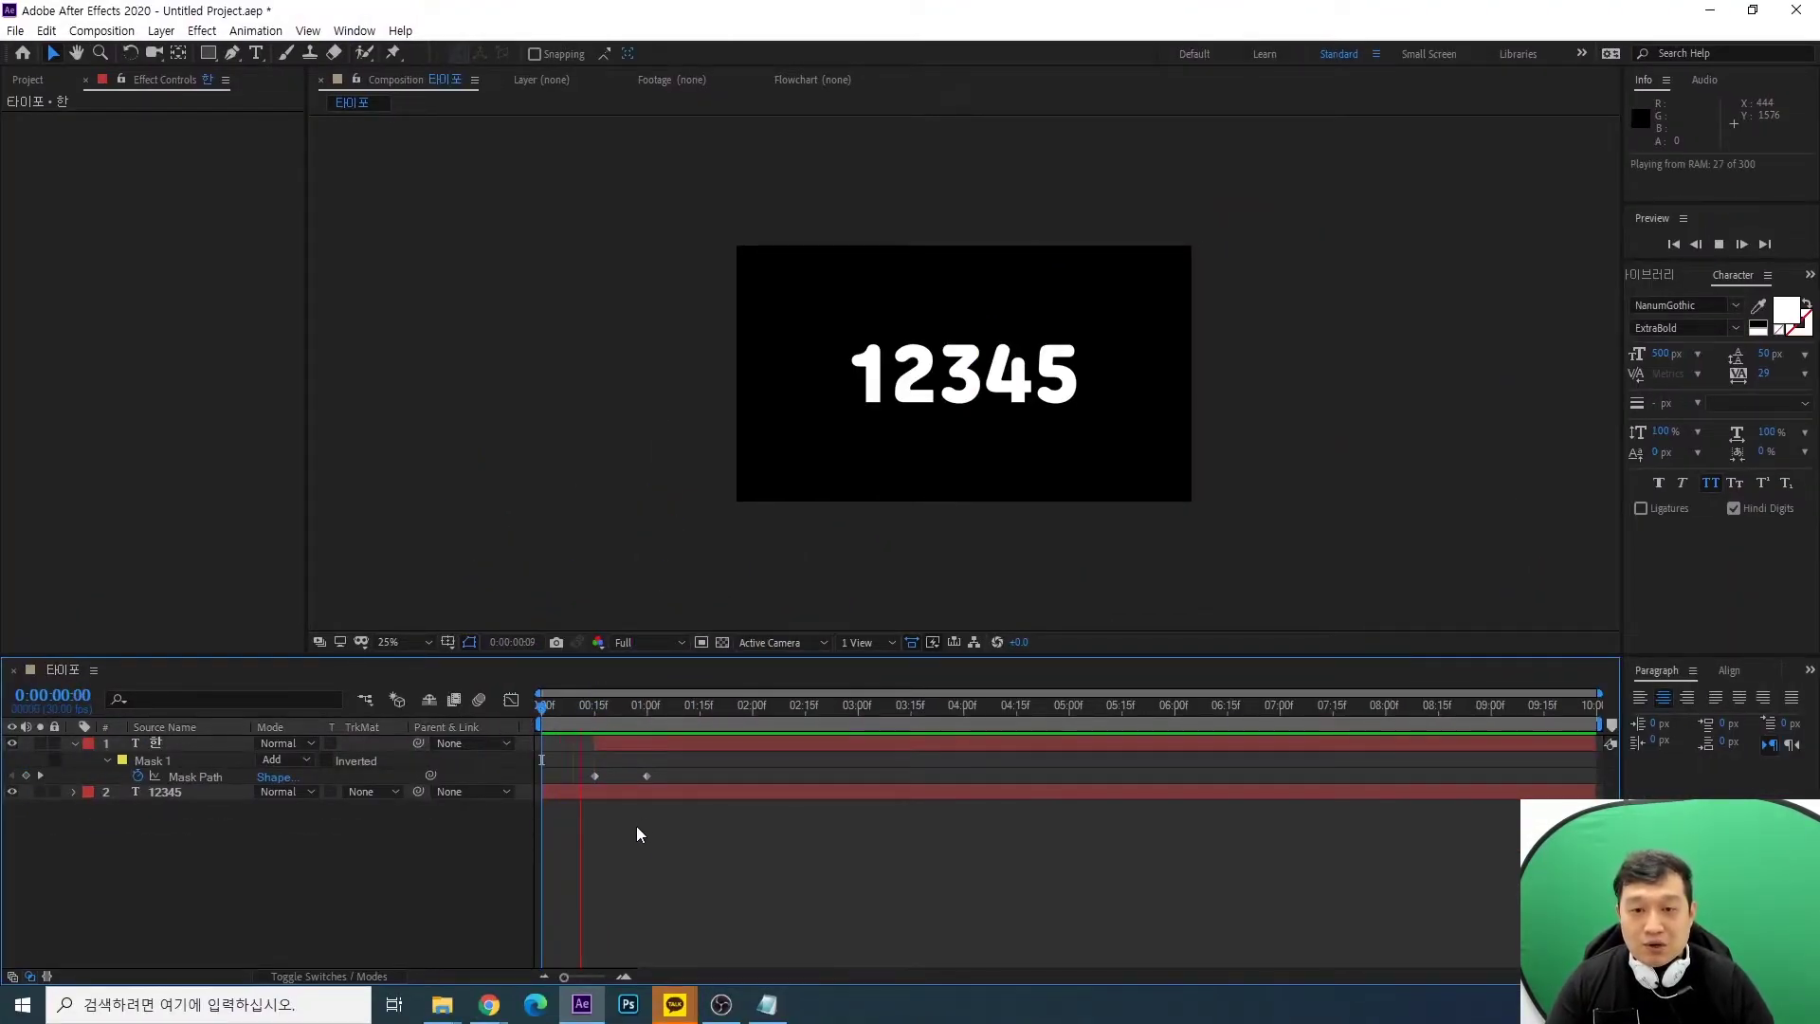
drag(586, 703, 650, 743)
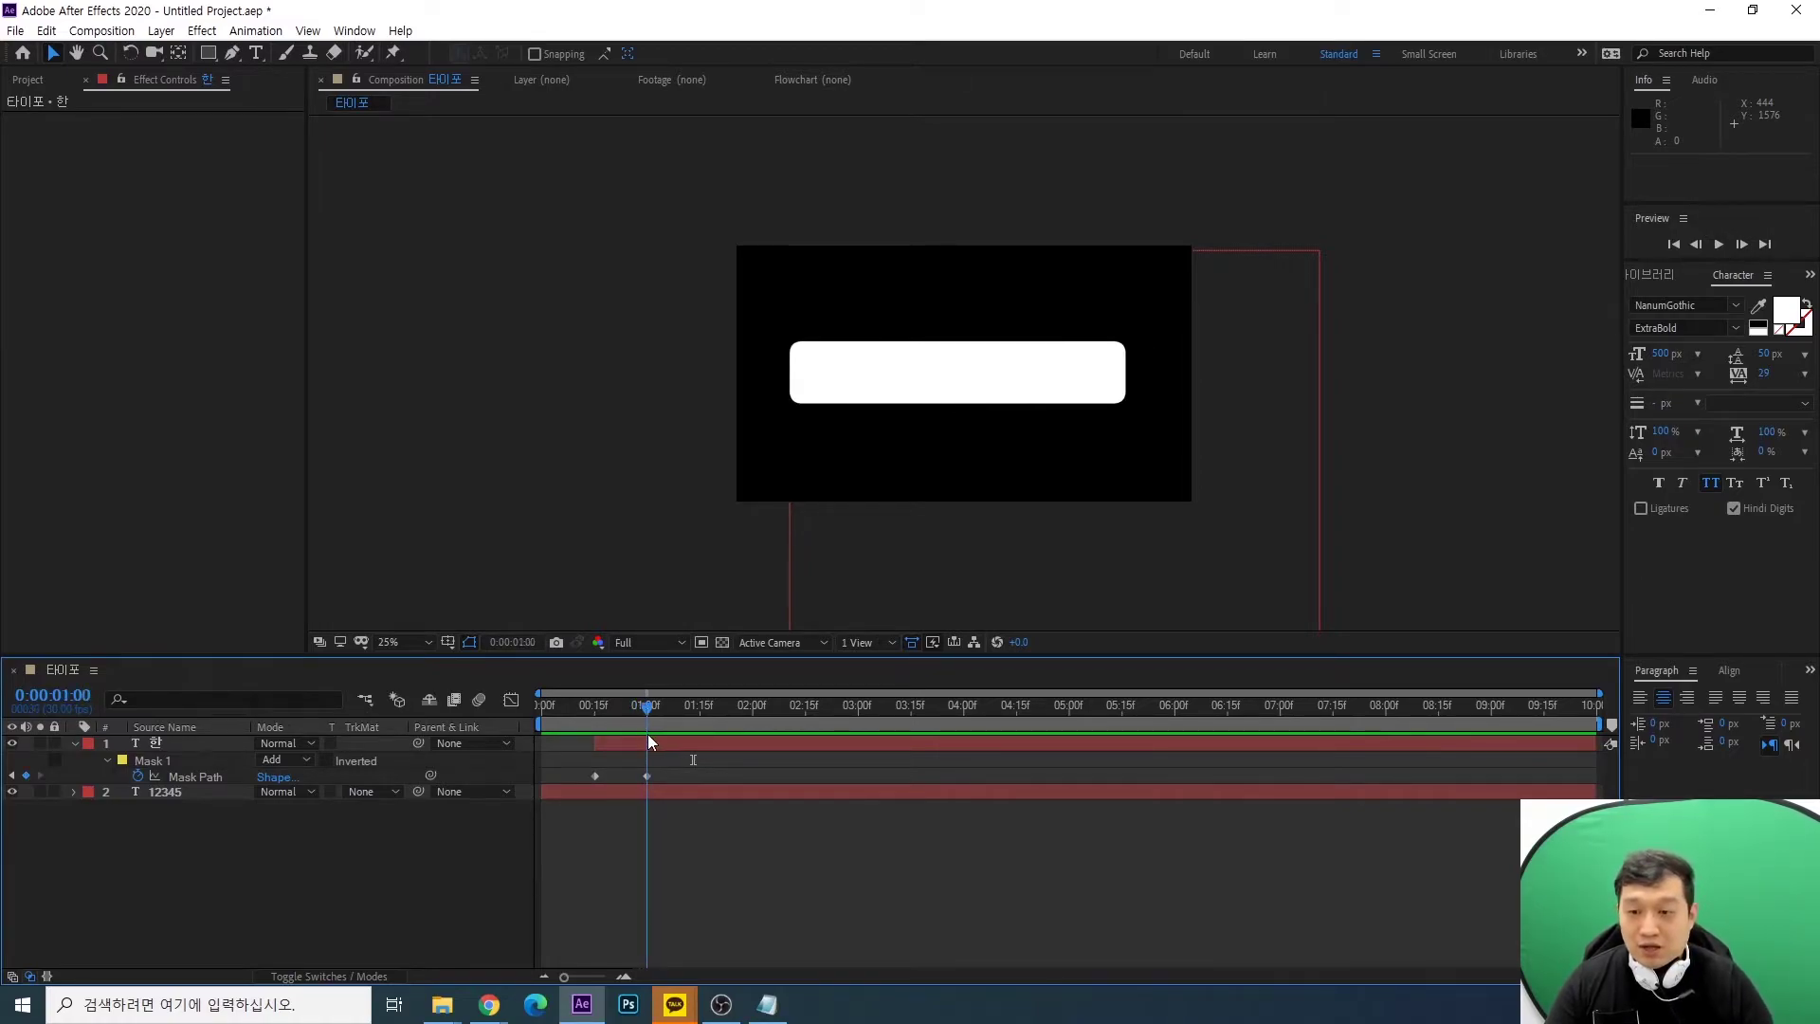
Enable motion blur for the "한" layer and the composition, and check it between the two Mask Path keyframes
click(410, 976)
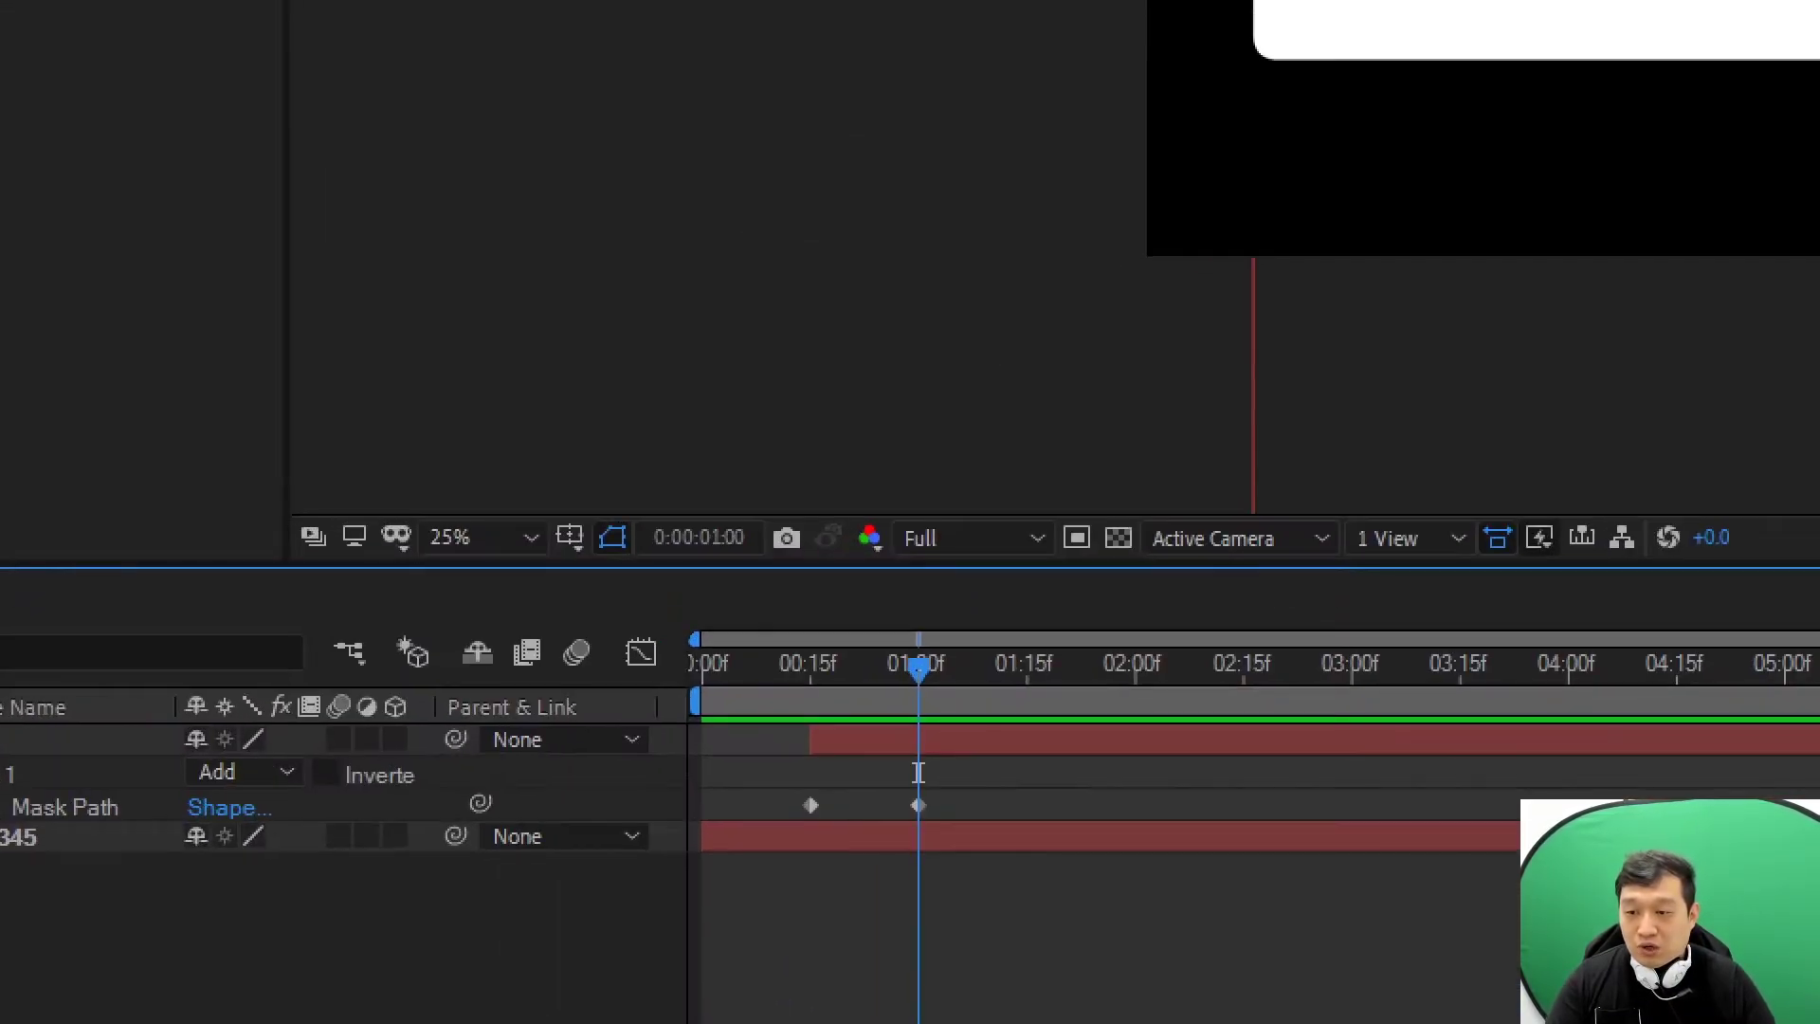
mouse_move(330, 754)
mouse_down()
mouse_move(298, 718)
mouse_move(329, 775)
mouse_up()
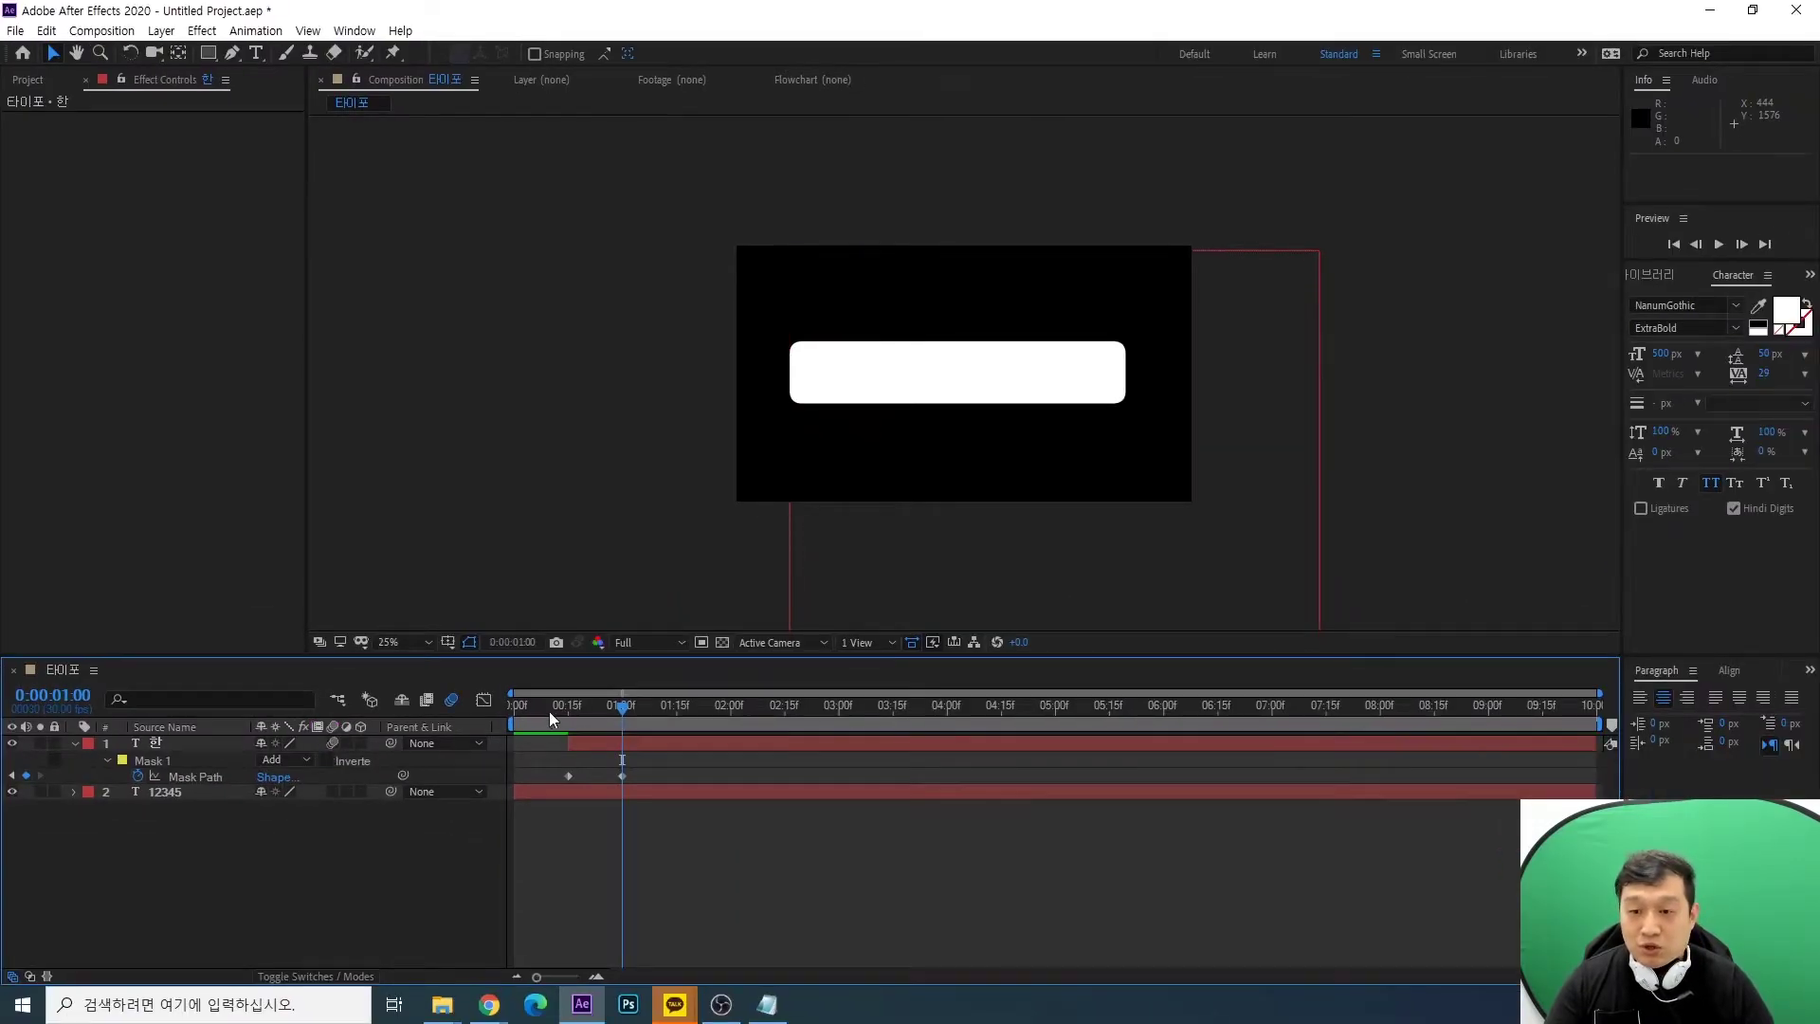
click(853, 683)
drag(590, 714, 593, 714)
mouse_move(1058, 380)
mouse_down()
mouse_move(989, 401)
mouse_move(1052, 408)
mouse_up()
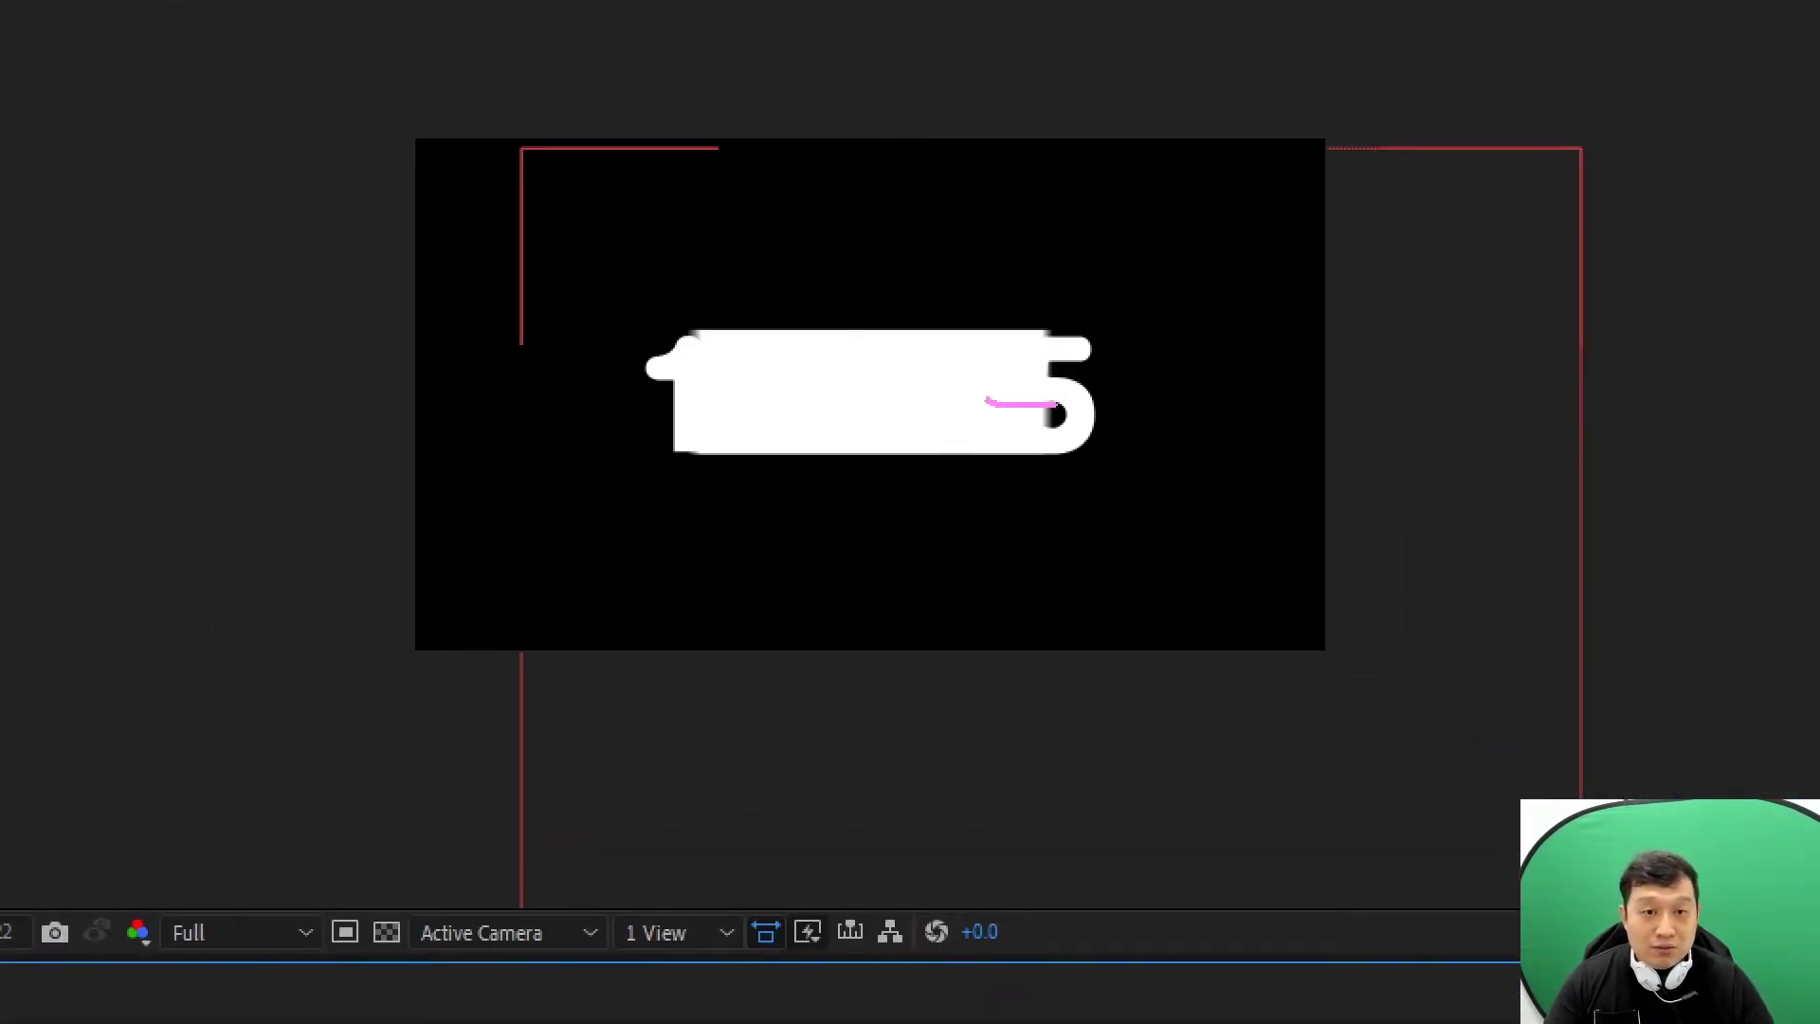
key(Escape)
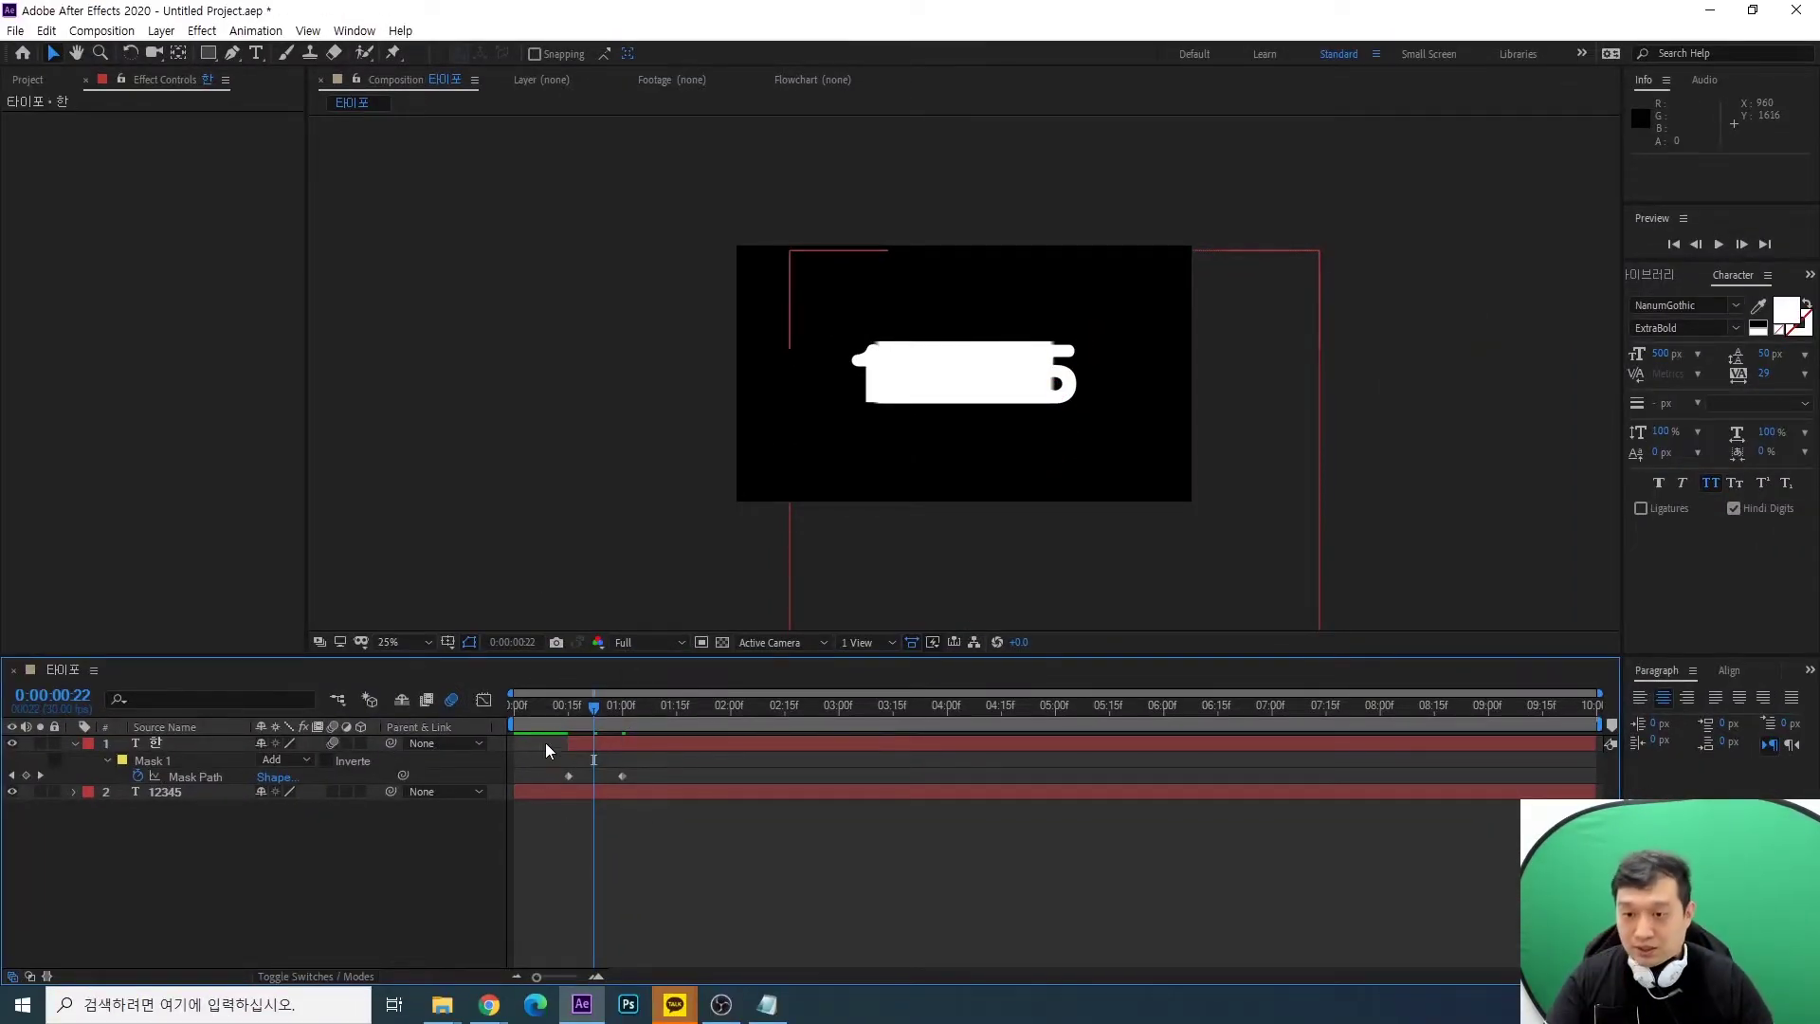
drag(567, 713, 623, 731)
click(74, 743)
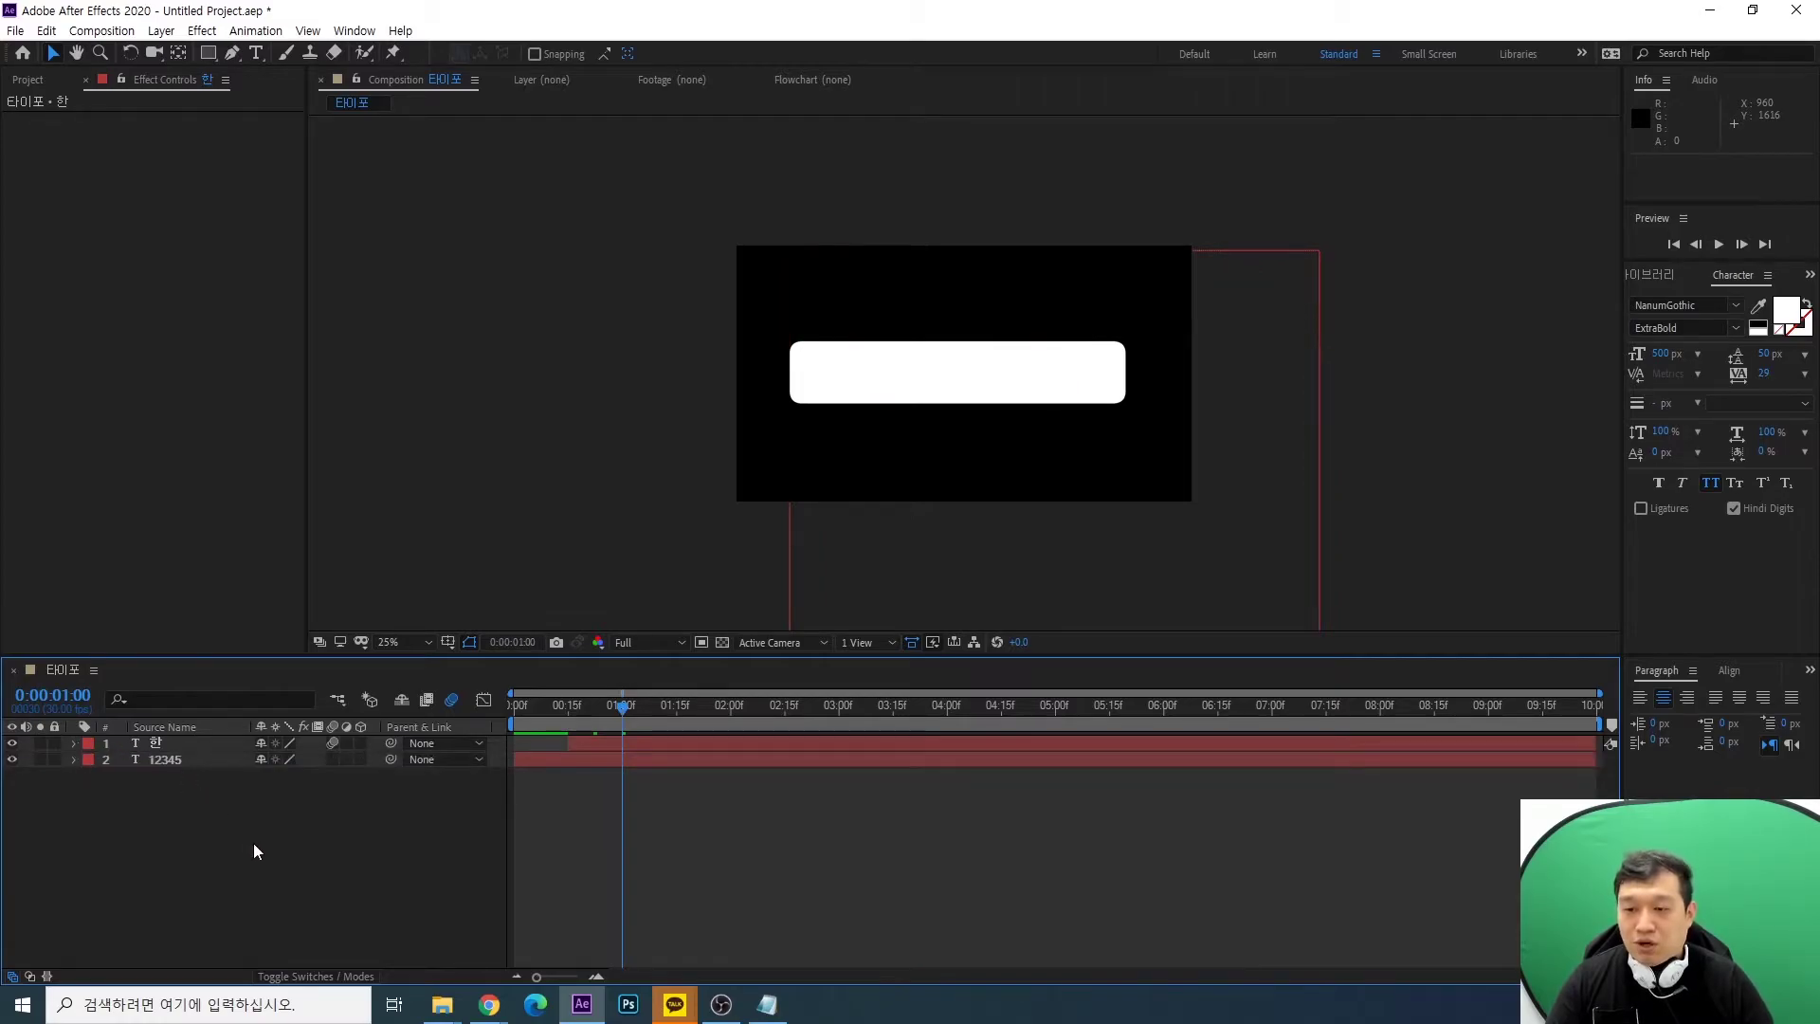
Switch to Chrome to check the YouTube reference typography video at about 0:05 and return to After Effects
mouse_move(481, 1012)
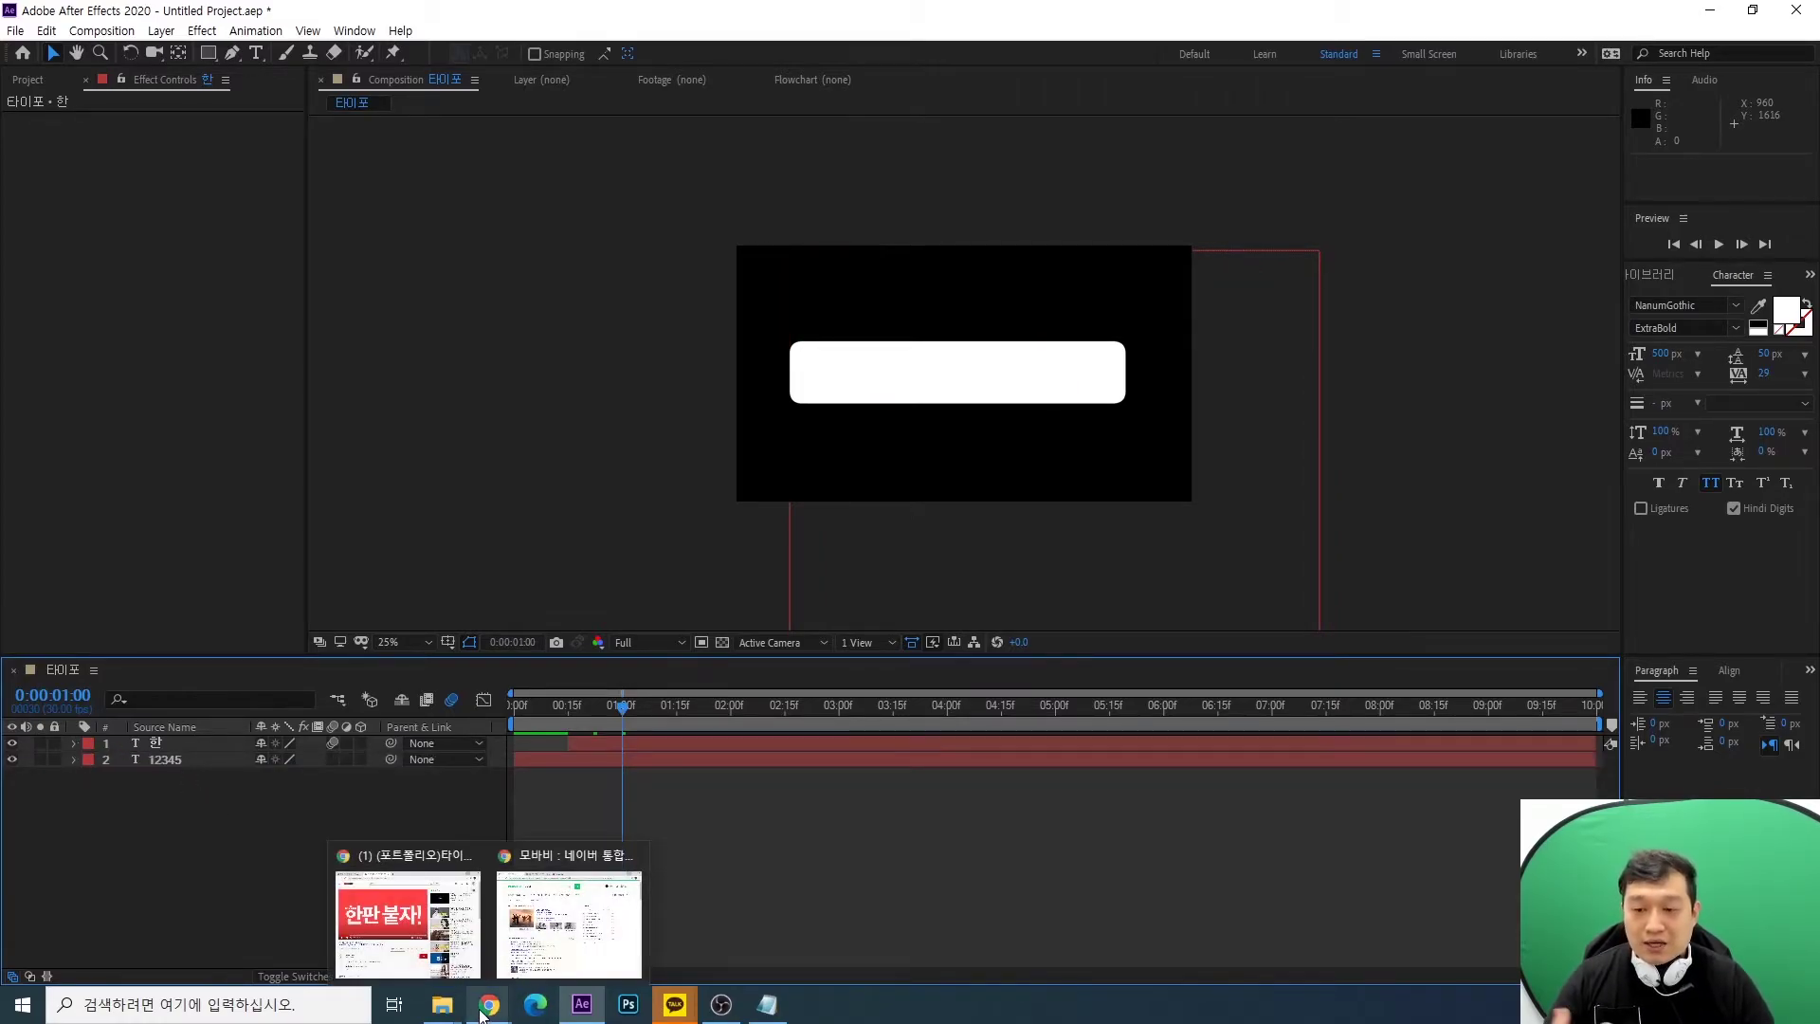
click(407, 920)
drag(345, 569, 329, 564)
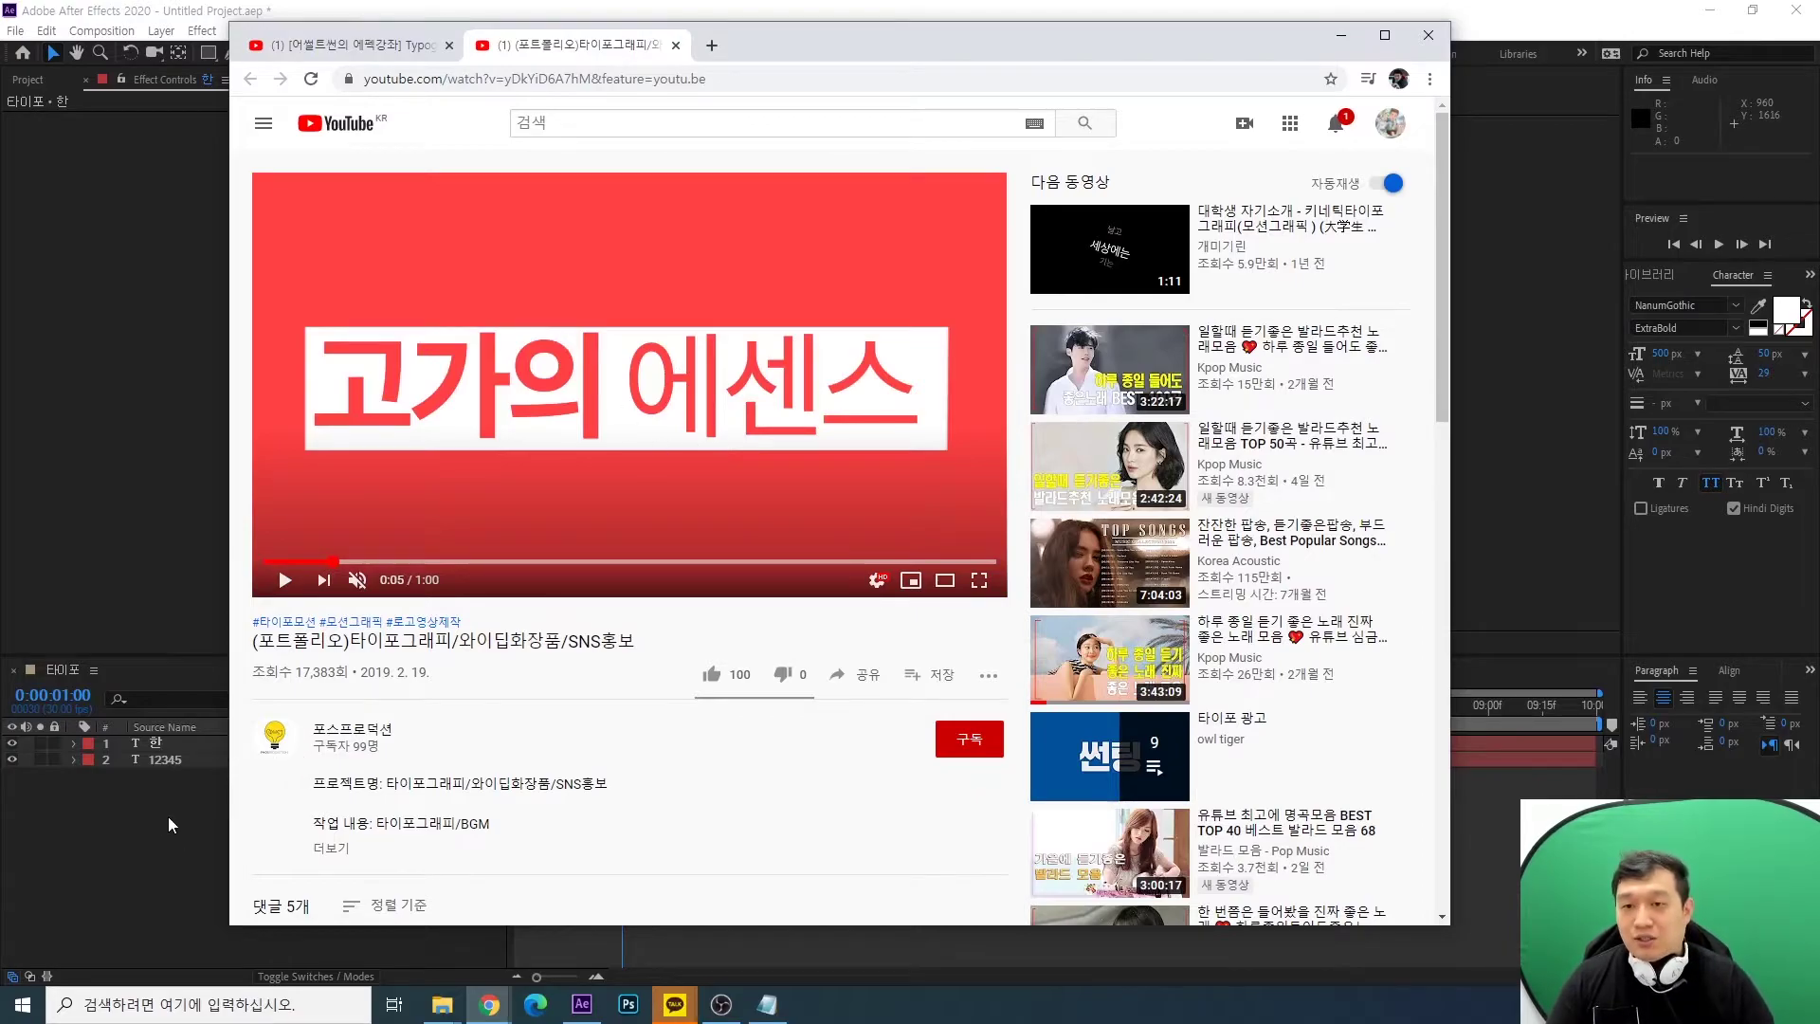
click(162, 862)
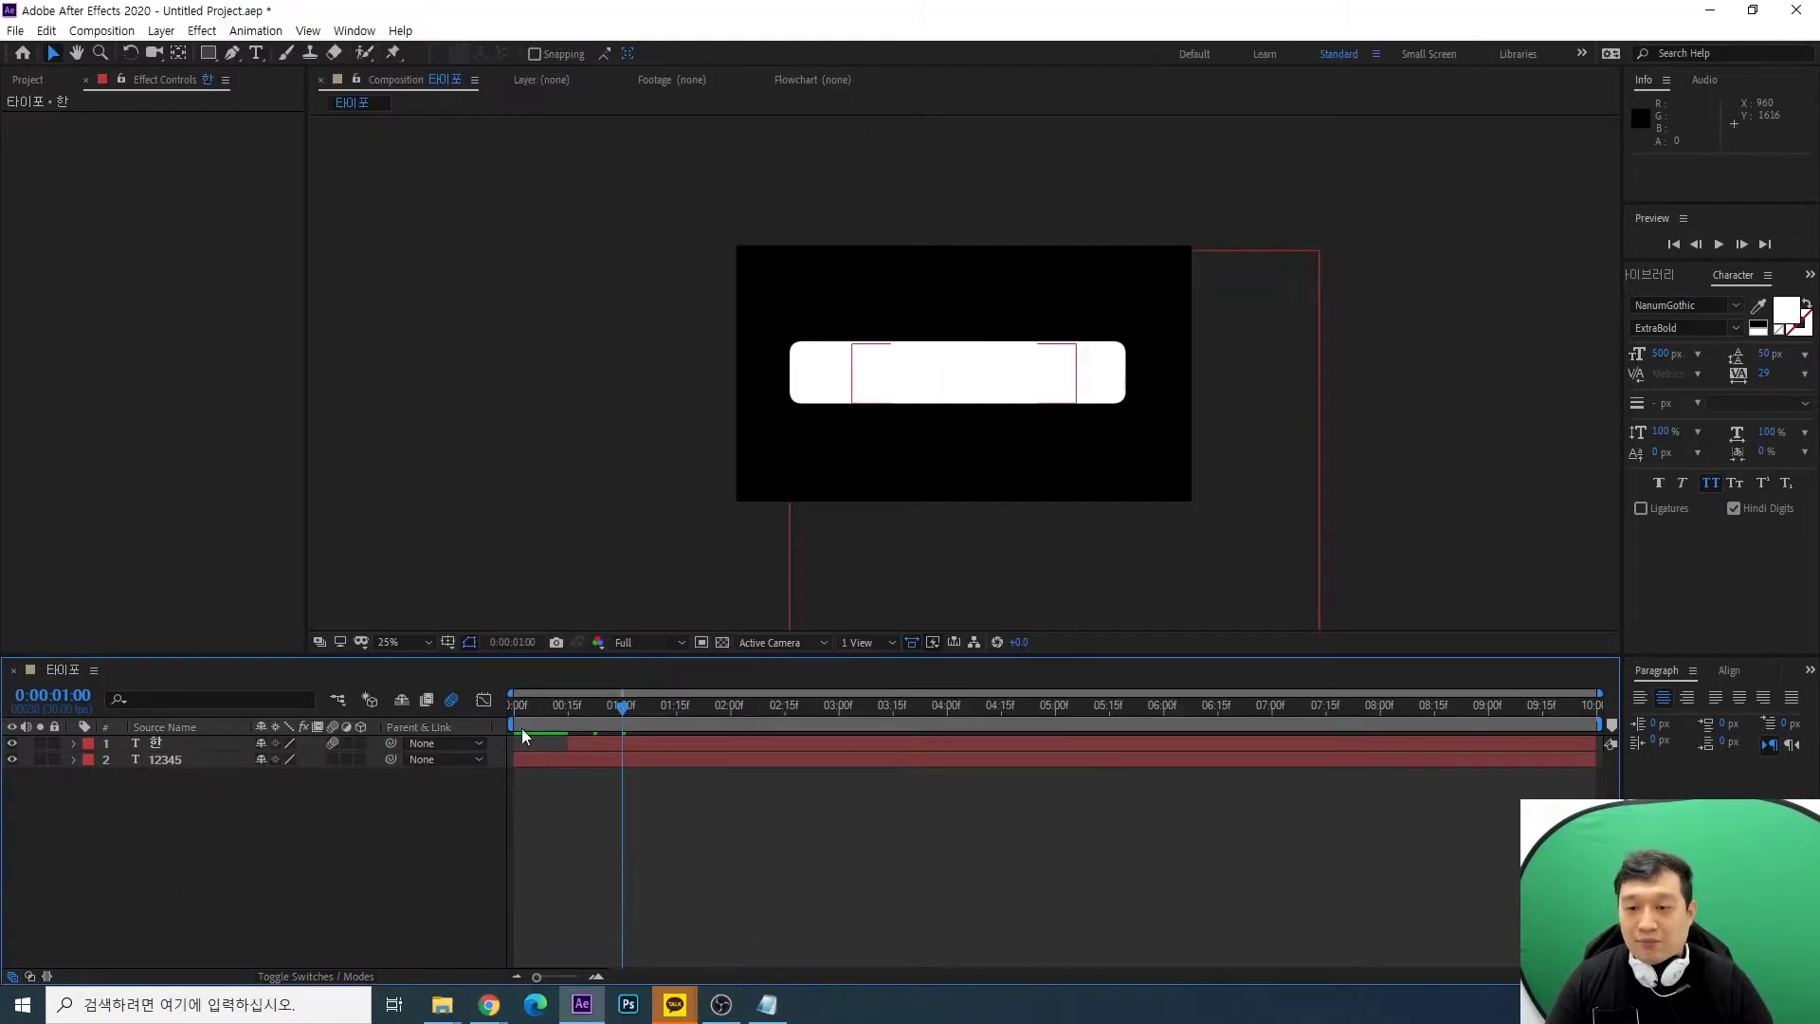
Try the Alpha Inverted and Alpha track mattes from "한" on the "12345" layer and undo them
click(536, 764)
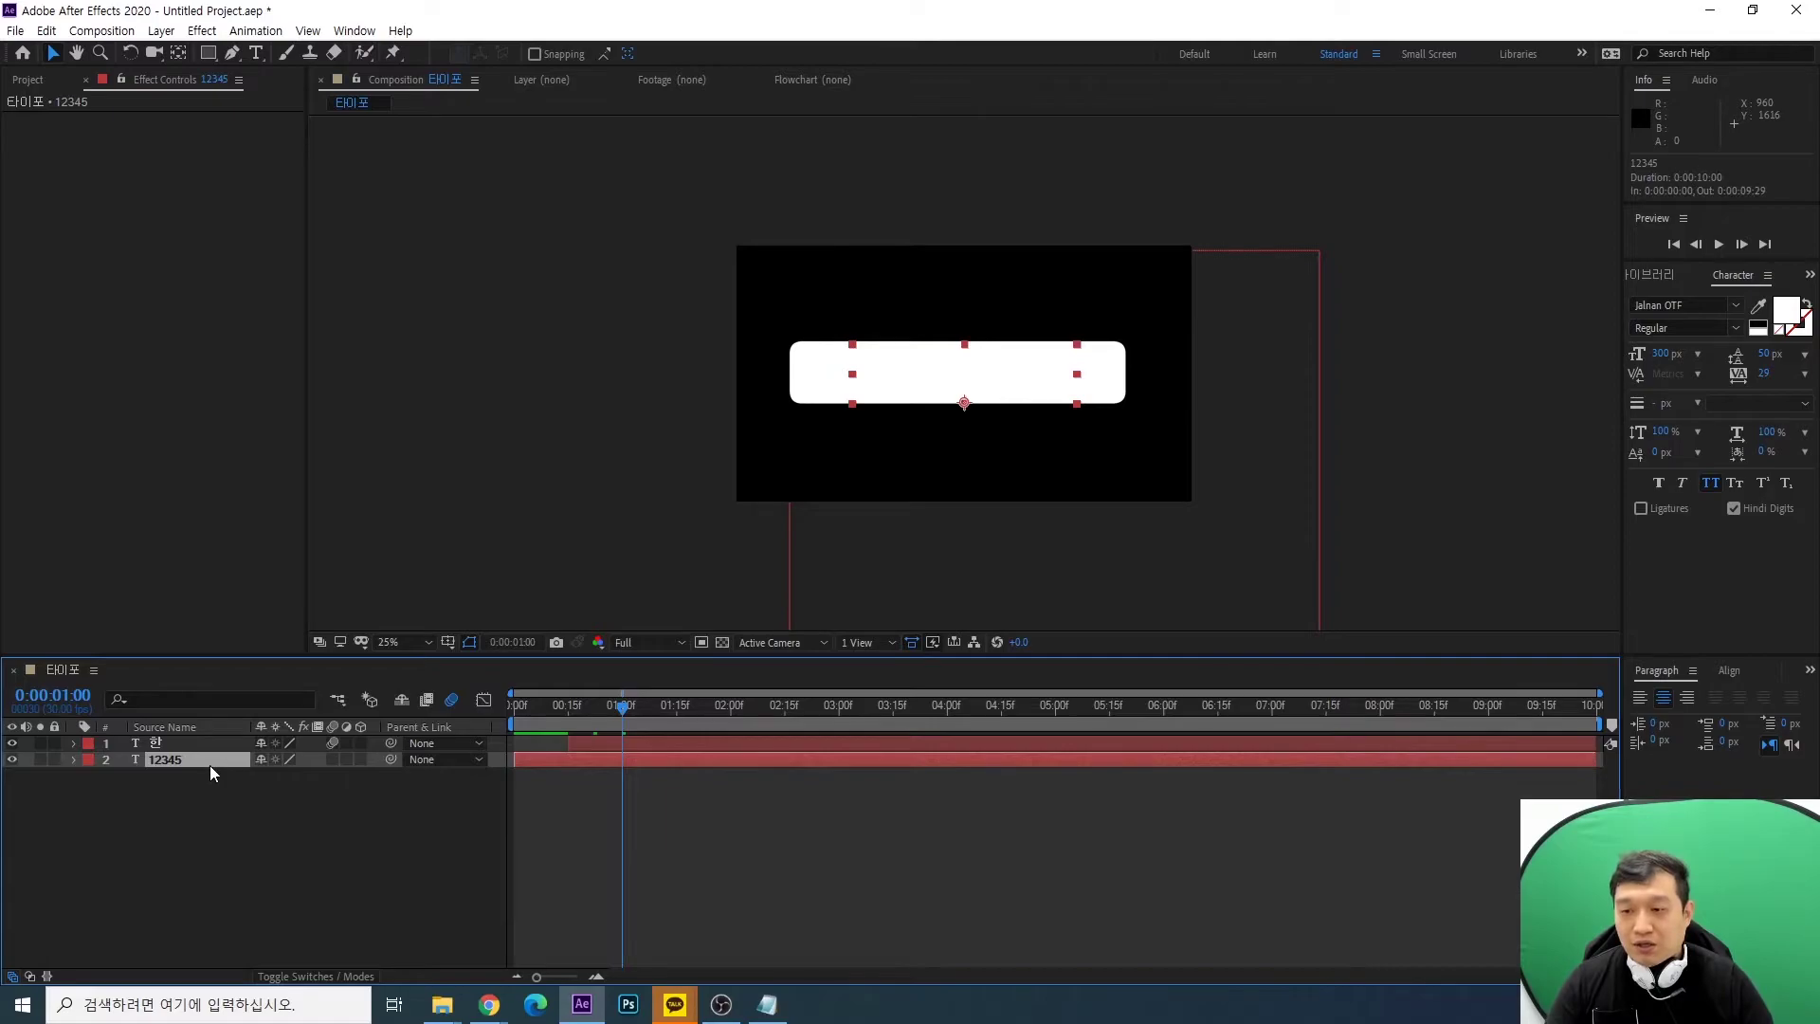
click(344, 967)
click(344, 967)
click(344, 967)
click(370, 757)
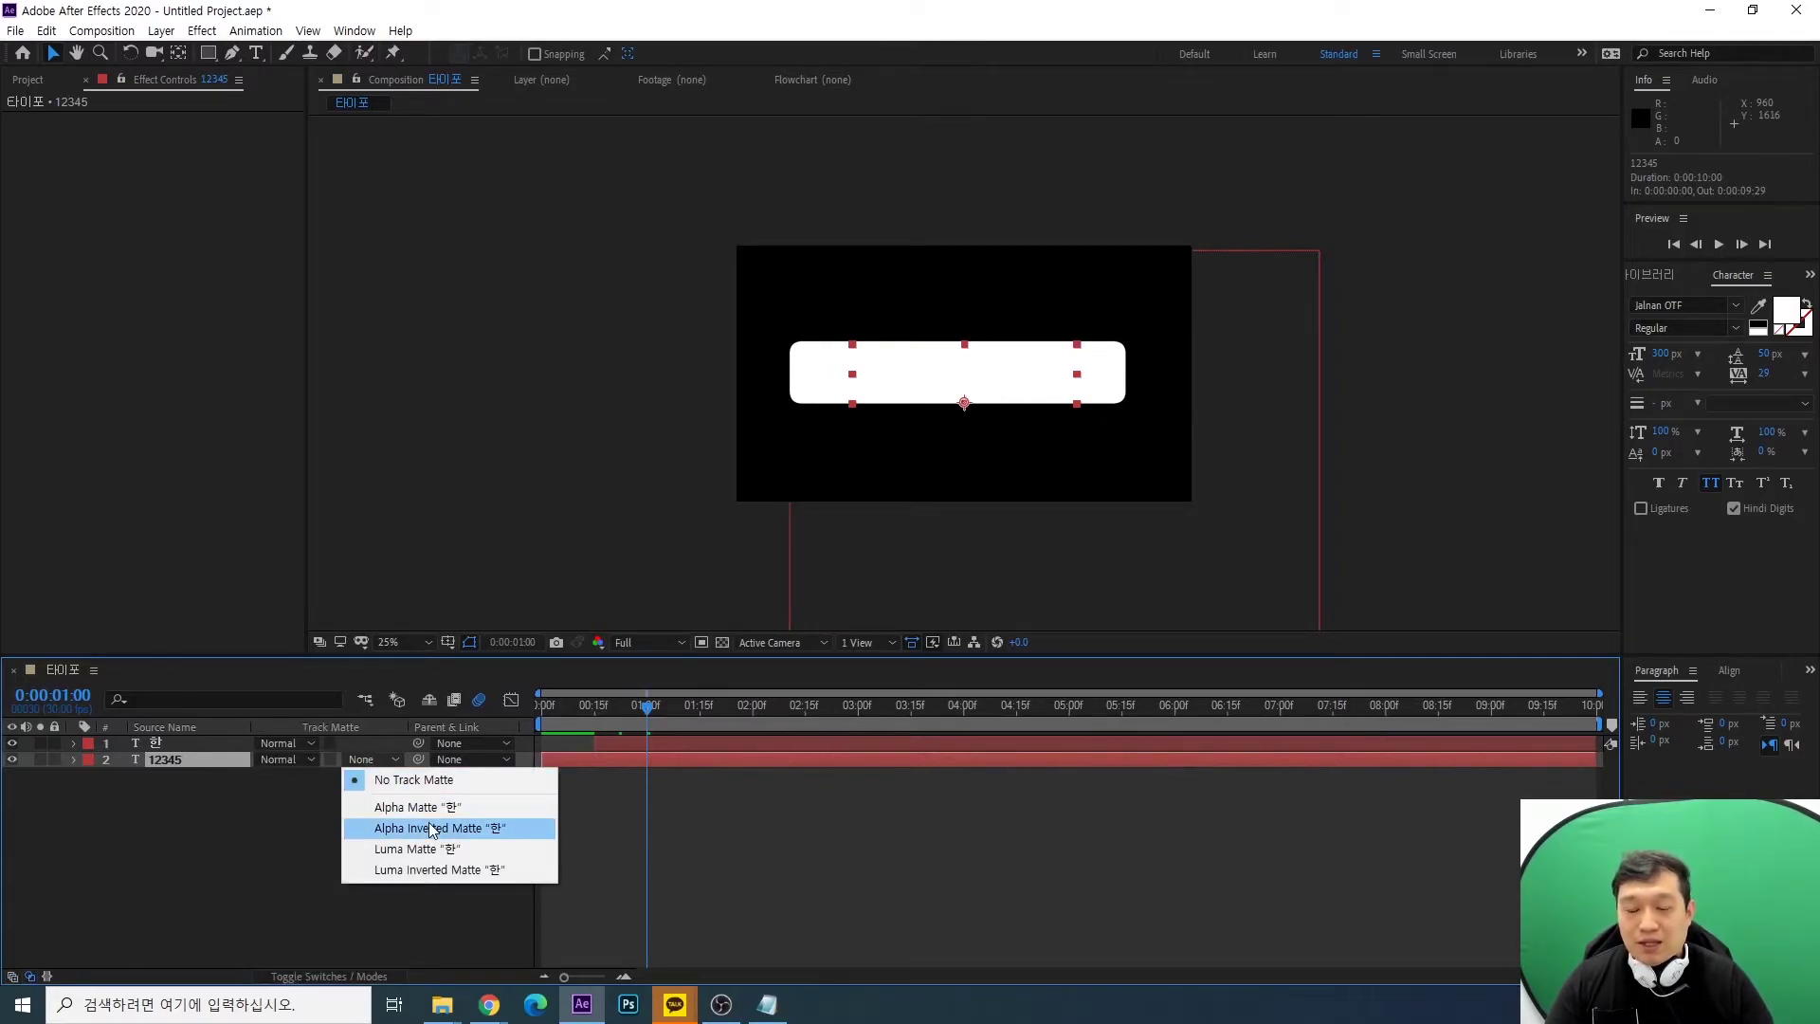
click(429, 827)
click(370, 759)
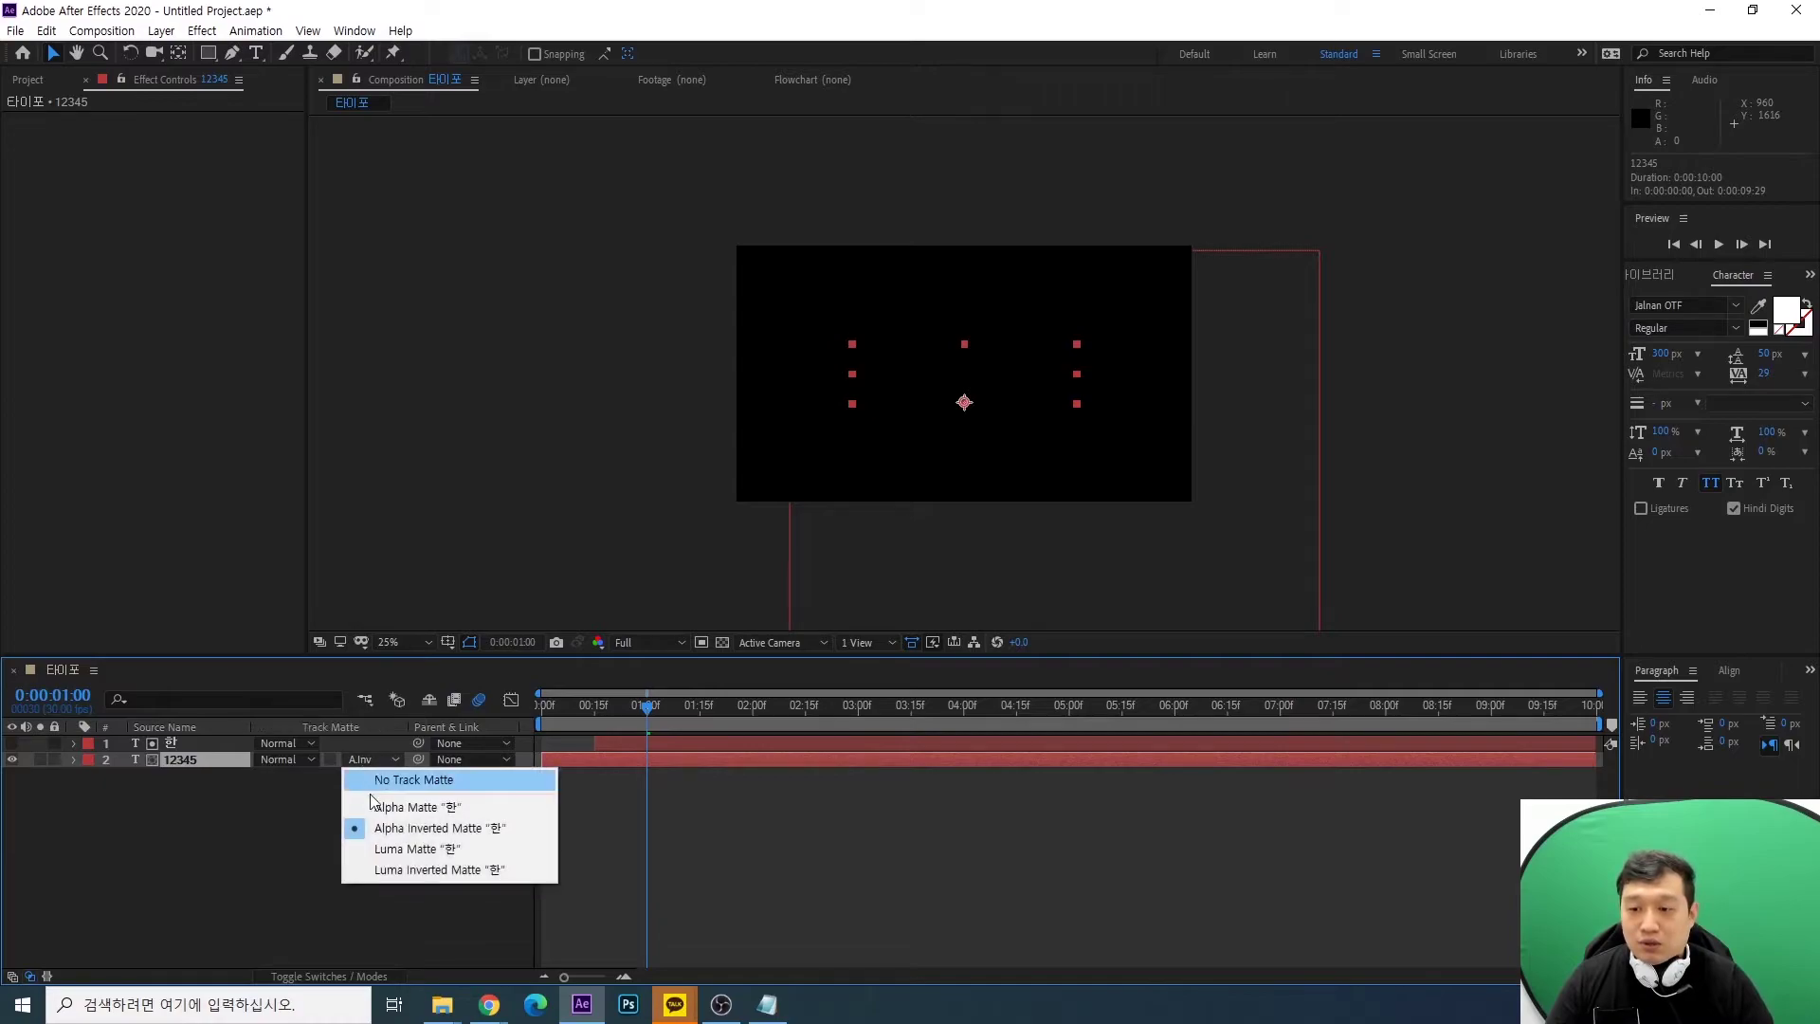
click(464, 808)
drag(578, 706, 636, 726)
key(Page_Down)
key(Page_Down)
key(Page_Down)
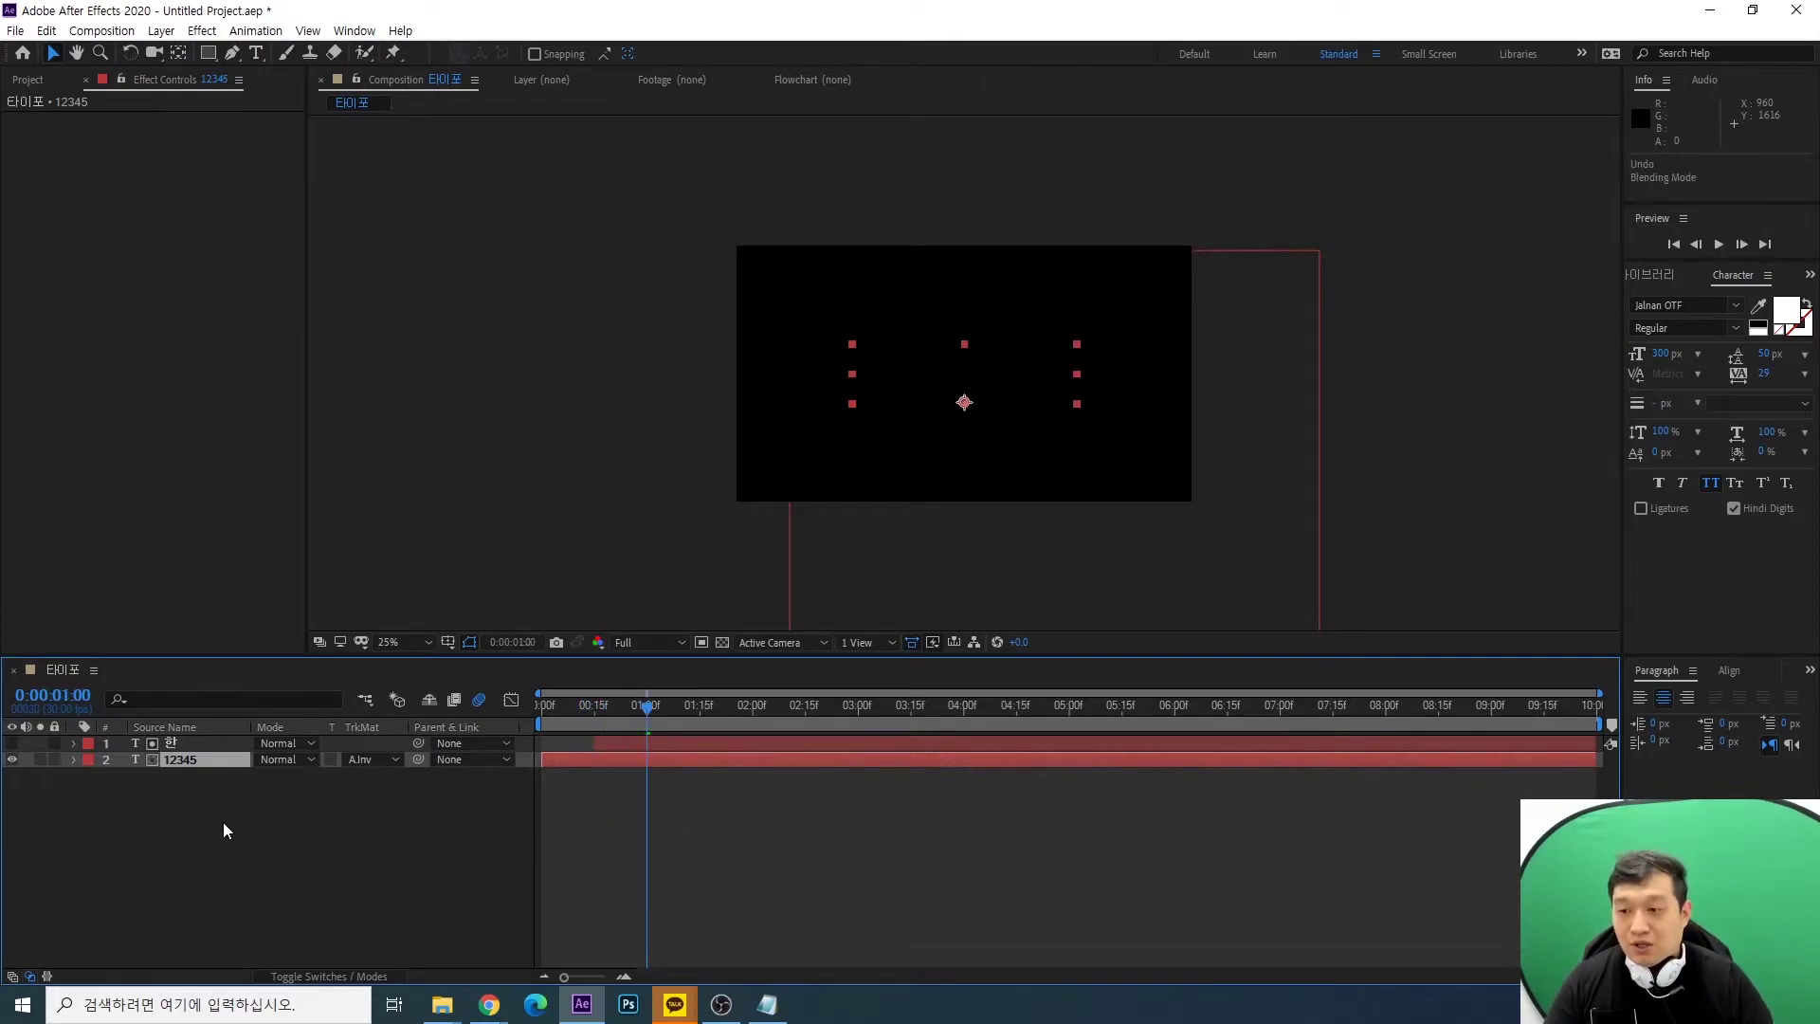
key(ctrl+z)
click(192, 743)
click(192, 759)
click(194, 744)
click(195, 758)
shift+click(193, 745)
key(ctrl+c)
key(ctrl+v)
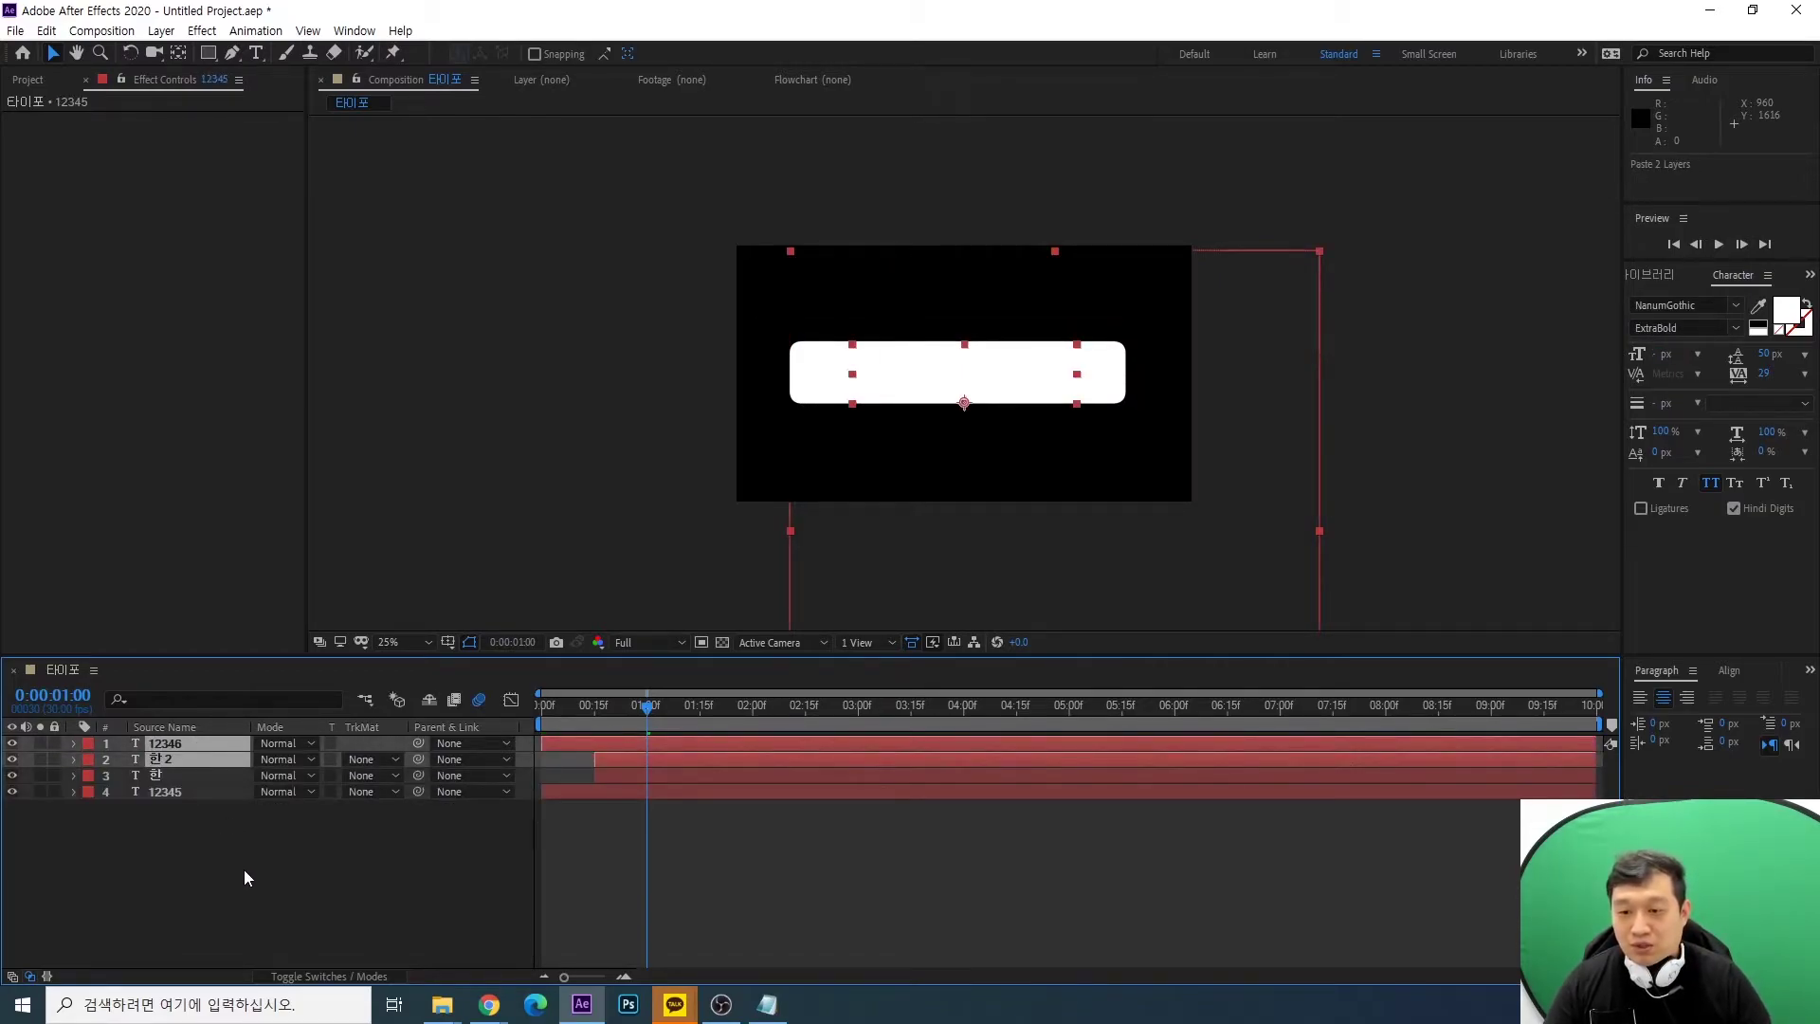
key(Delete)
Duplicate the "한" and "12345" layers together, keeping the copies in the same order above the originals
key(ctrl+t)
click(211, 745)
shift+click(212, 758)
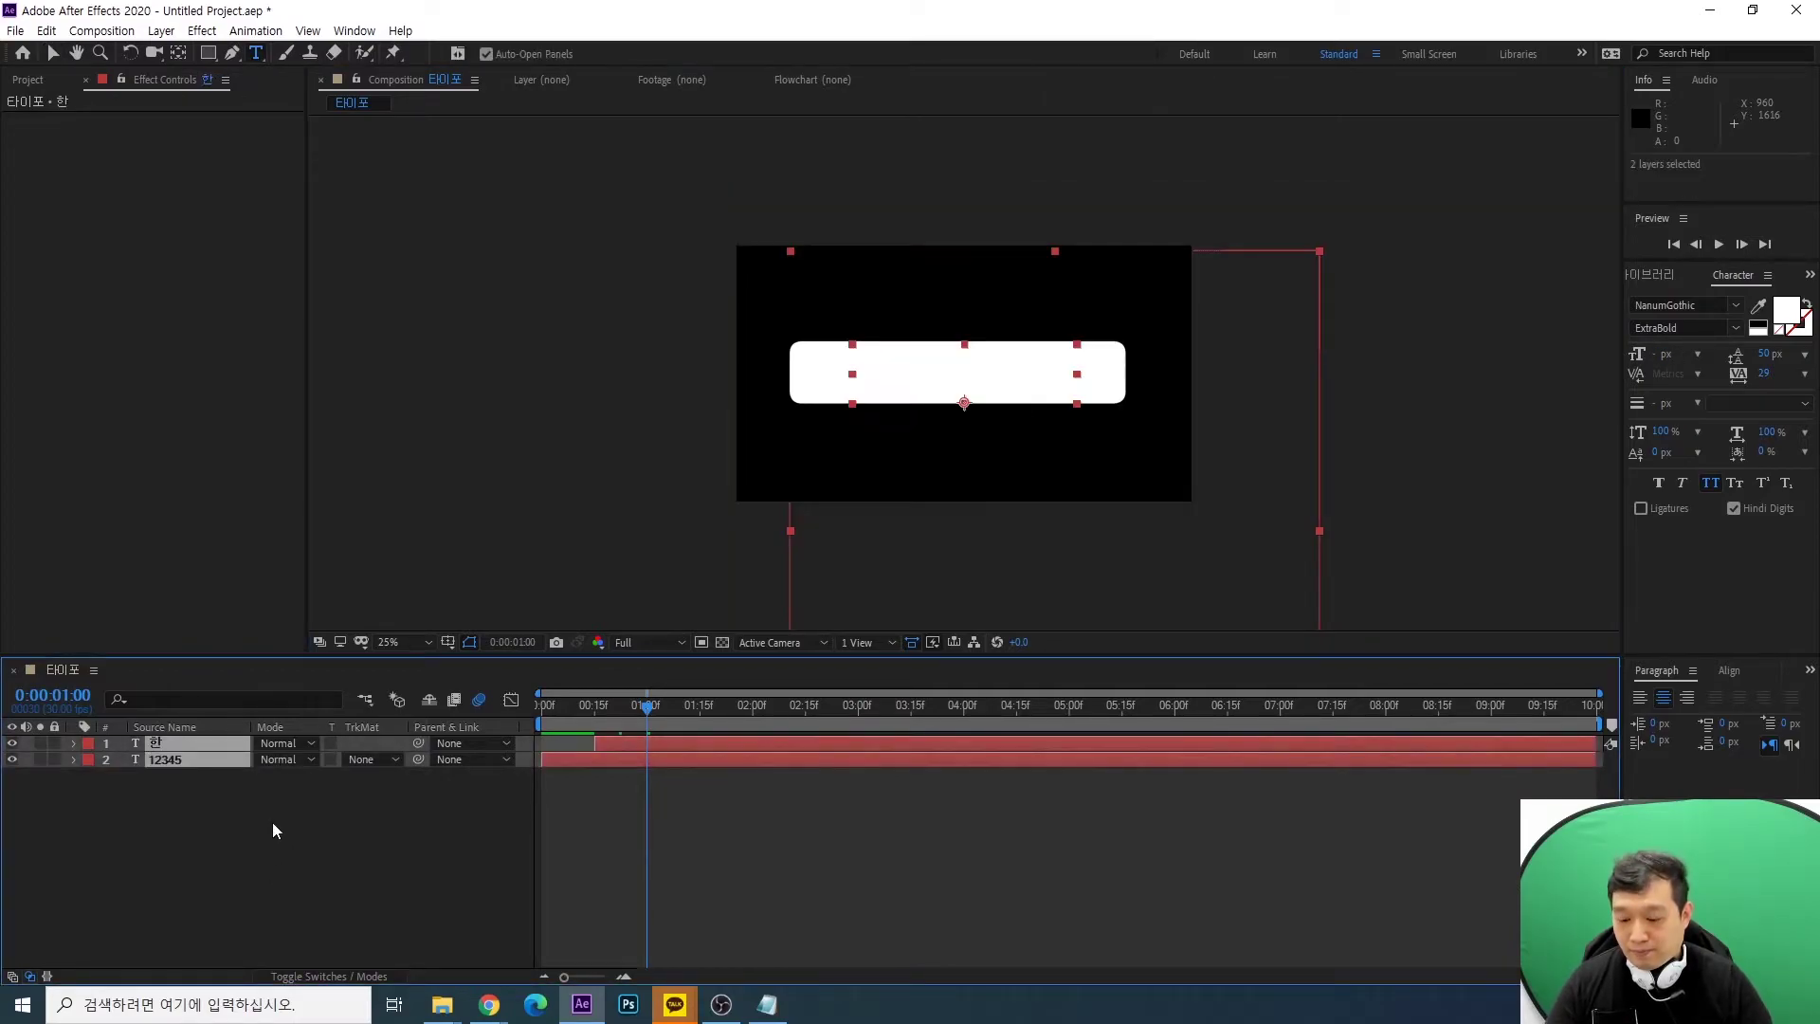
key(ctrl+v)
click(294, 872)
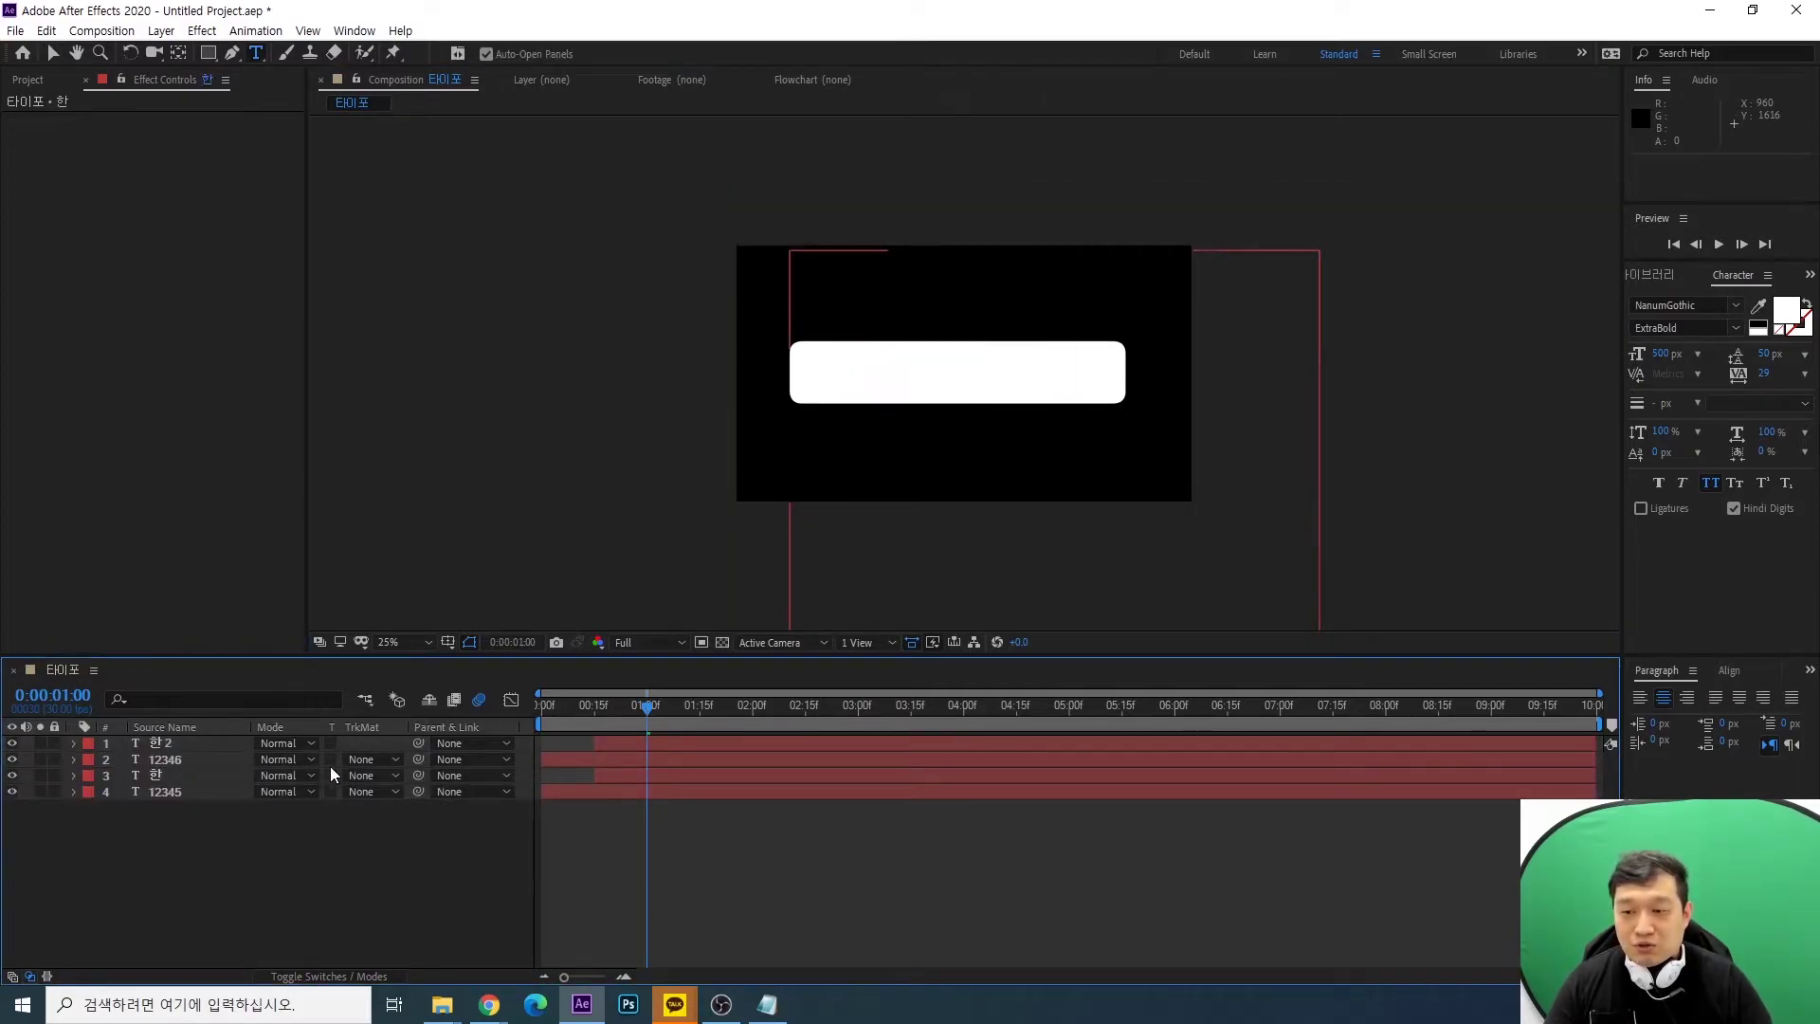
Set the "12346" layer's track matte to Alpha Matte "한 2" and change its text fill to black
click(192, 758)
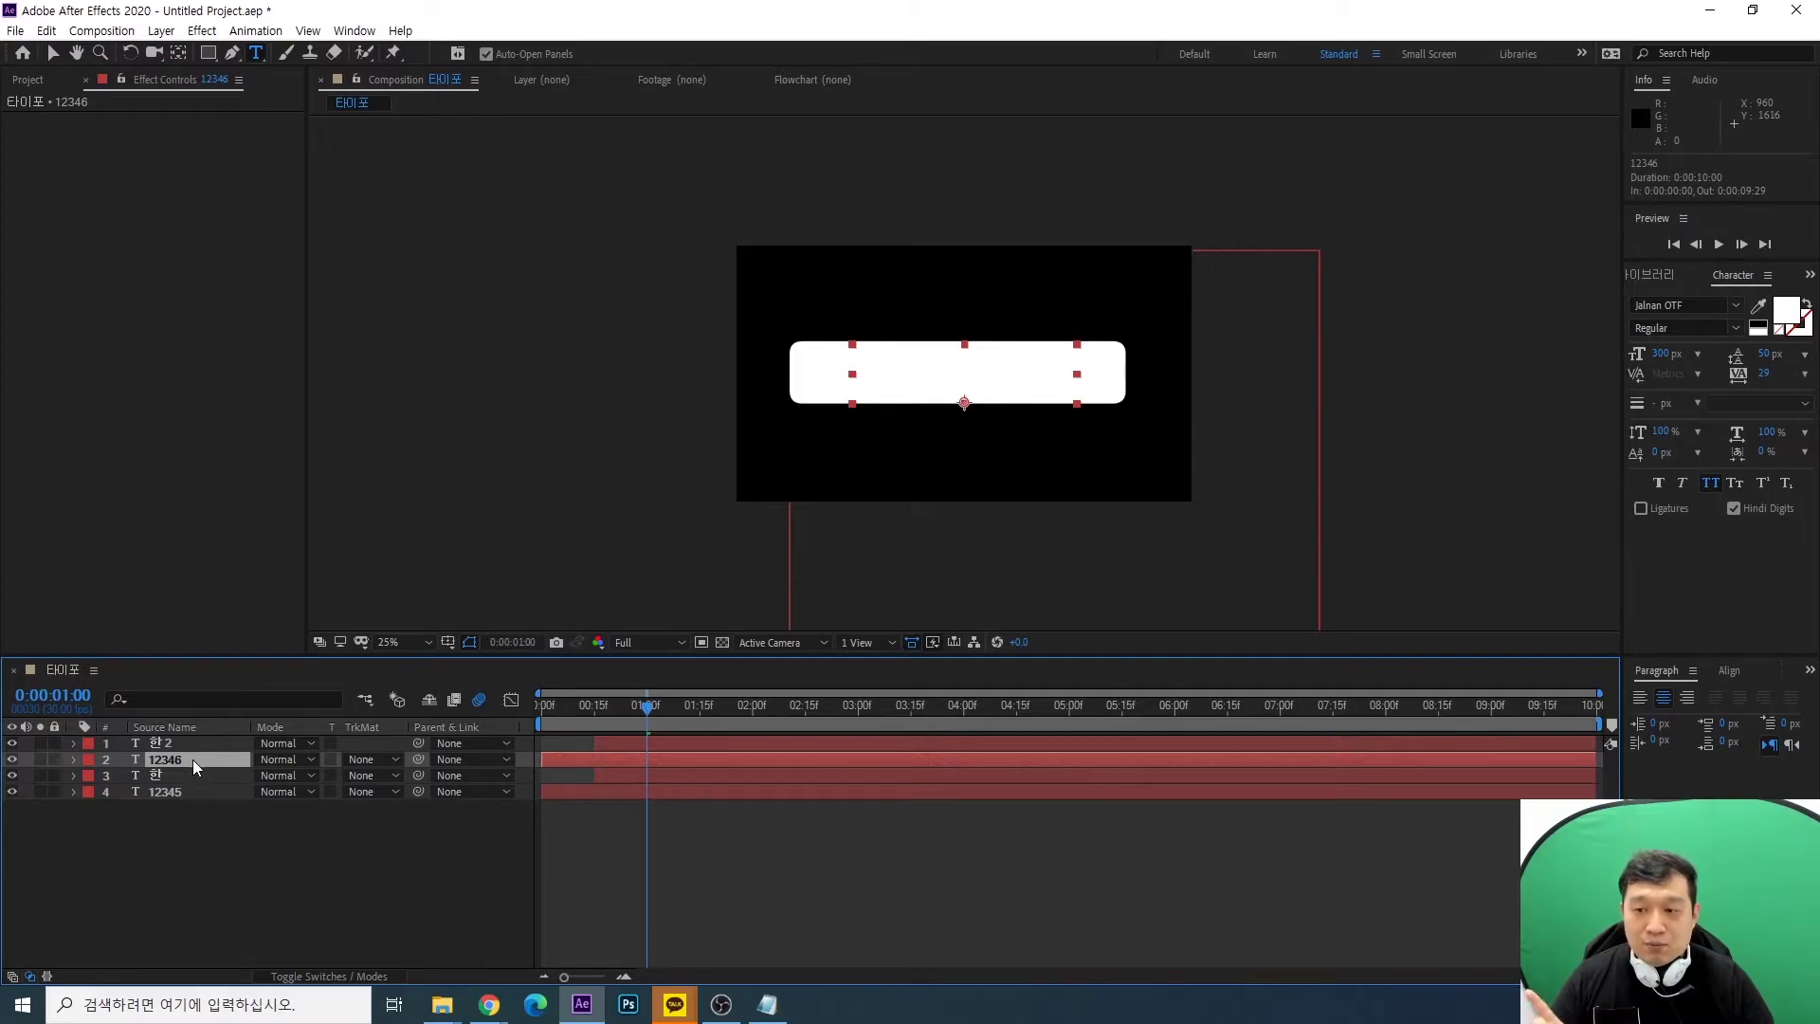
click(365, 759)
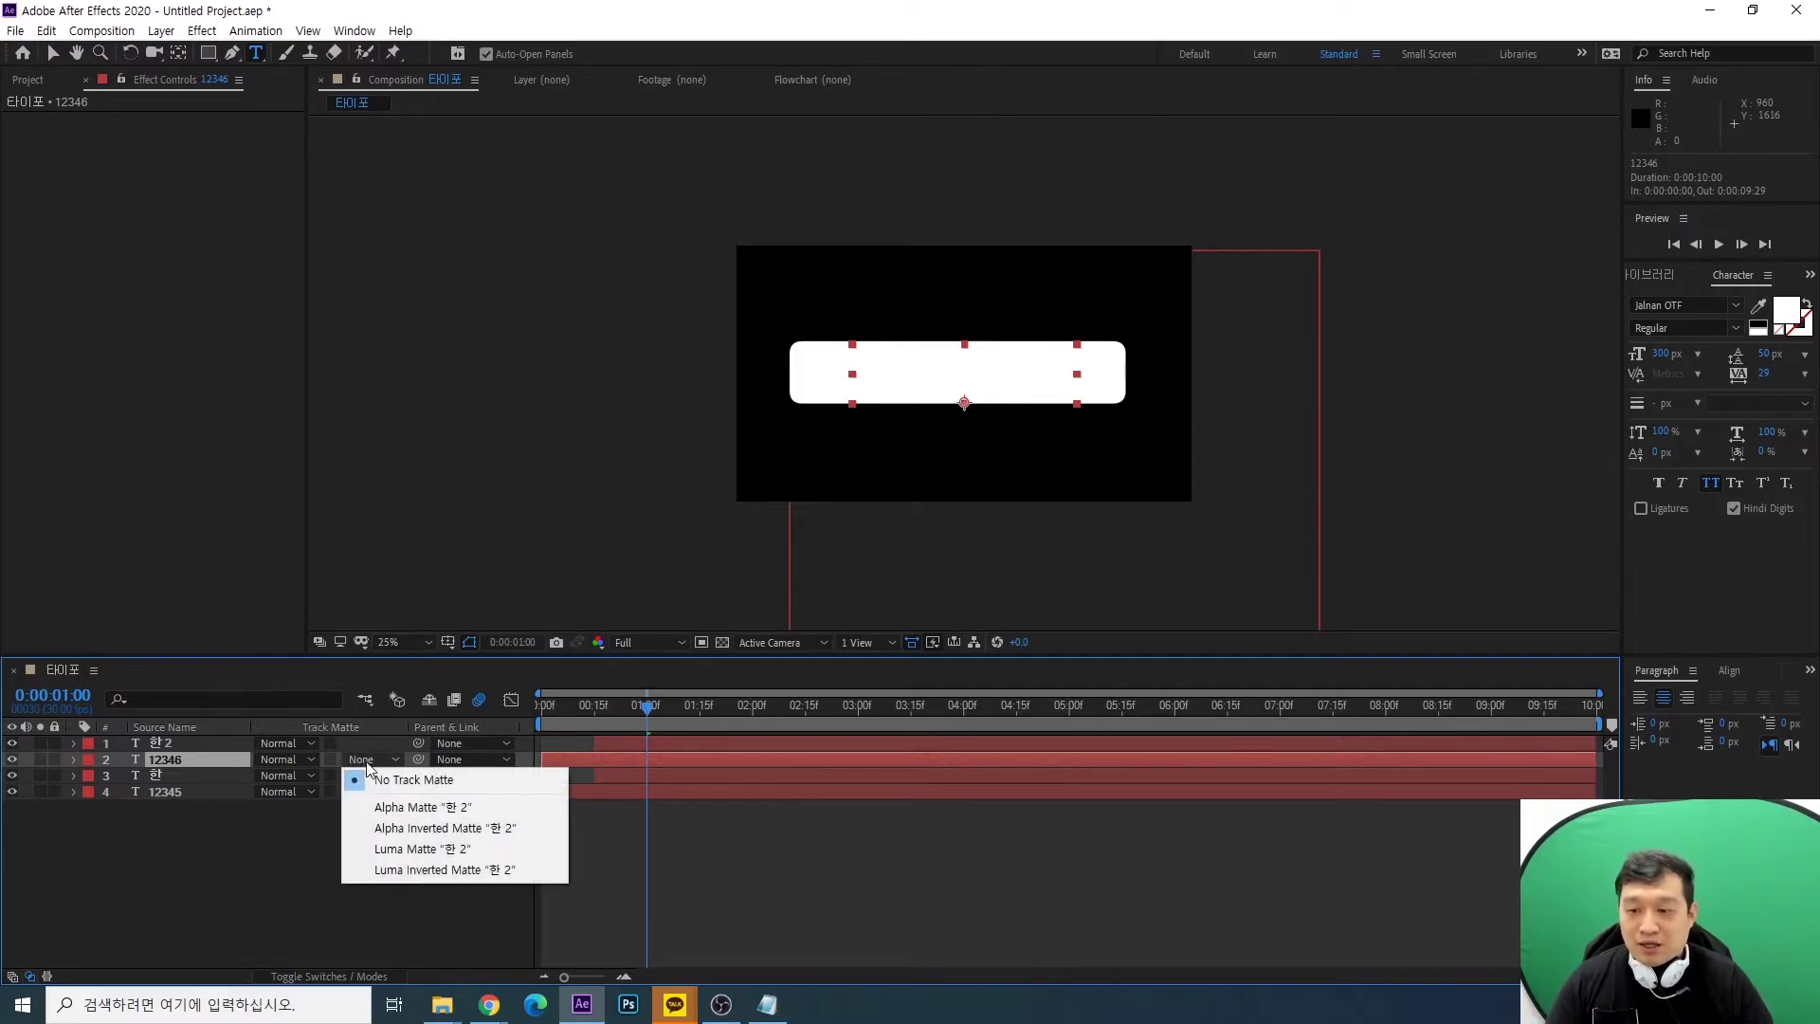
click(422, 807)
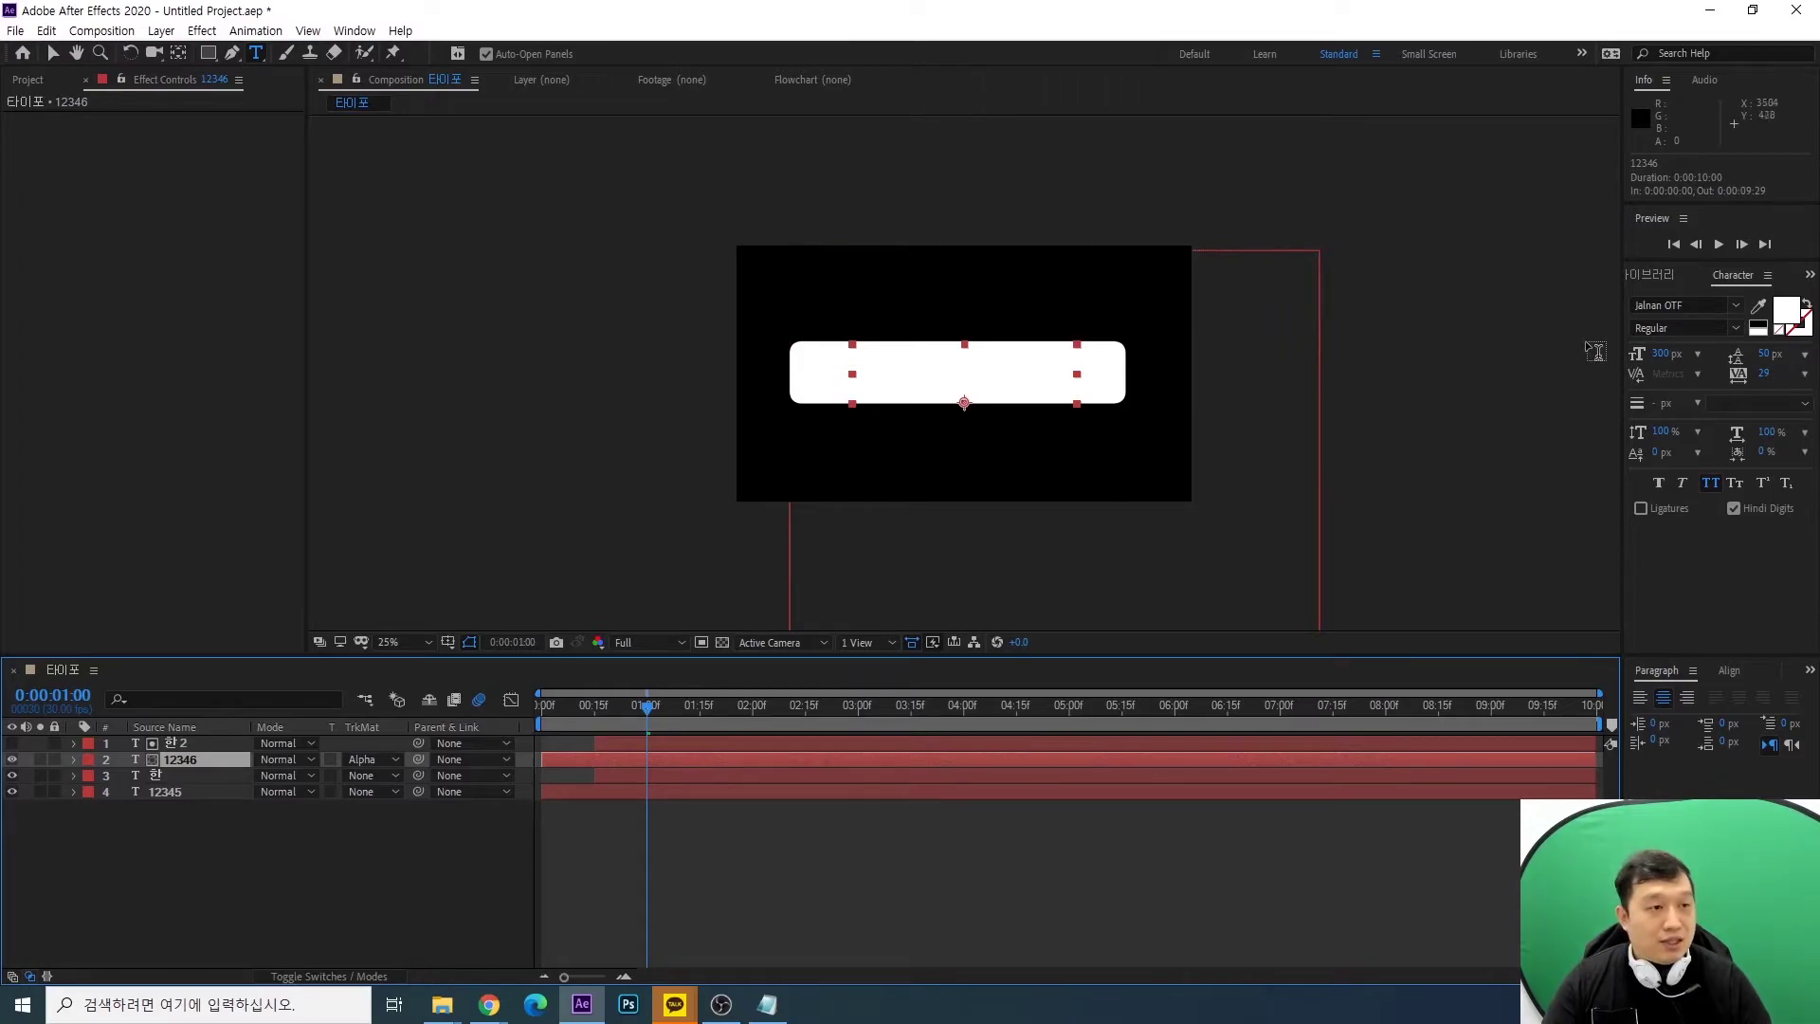
click(1760, 324)
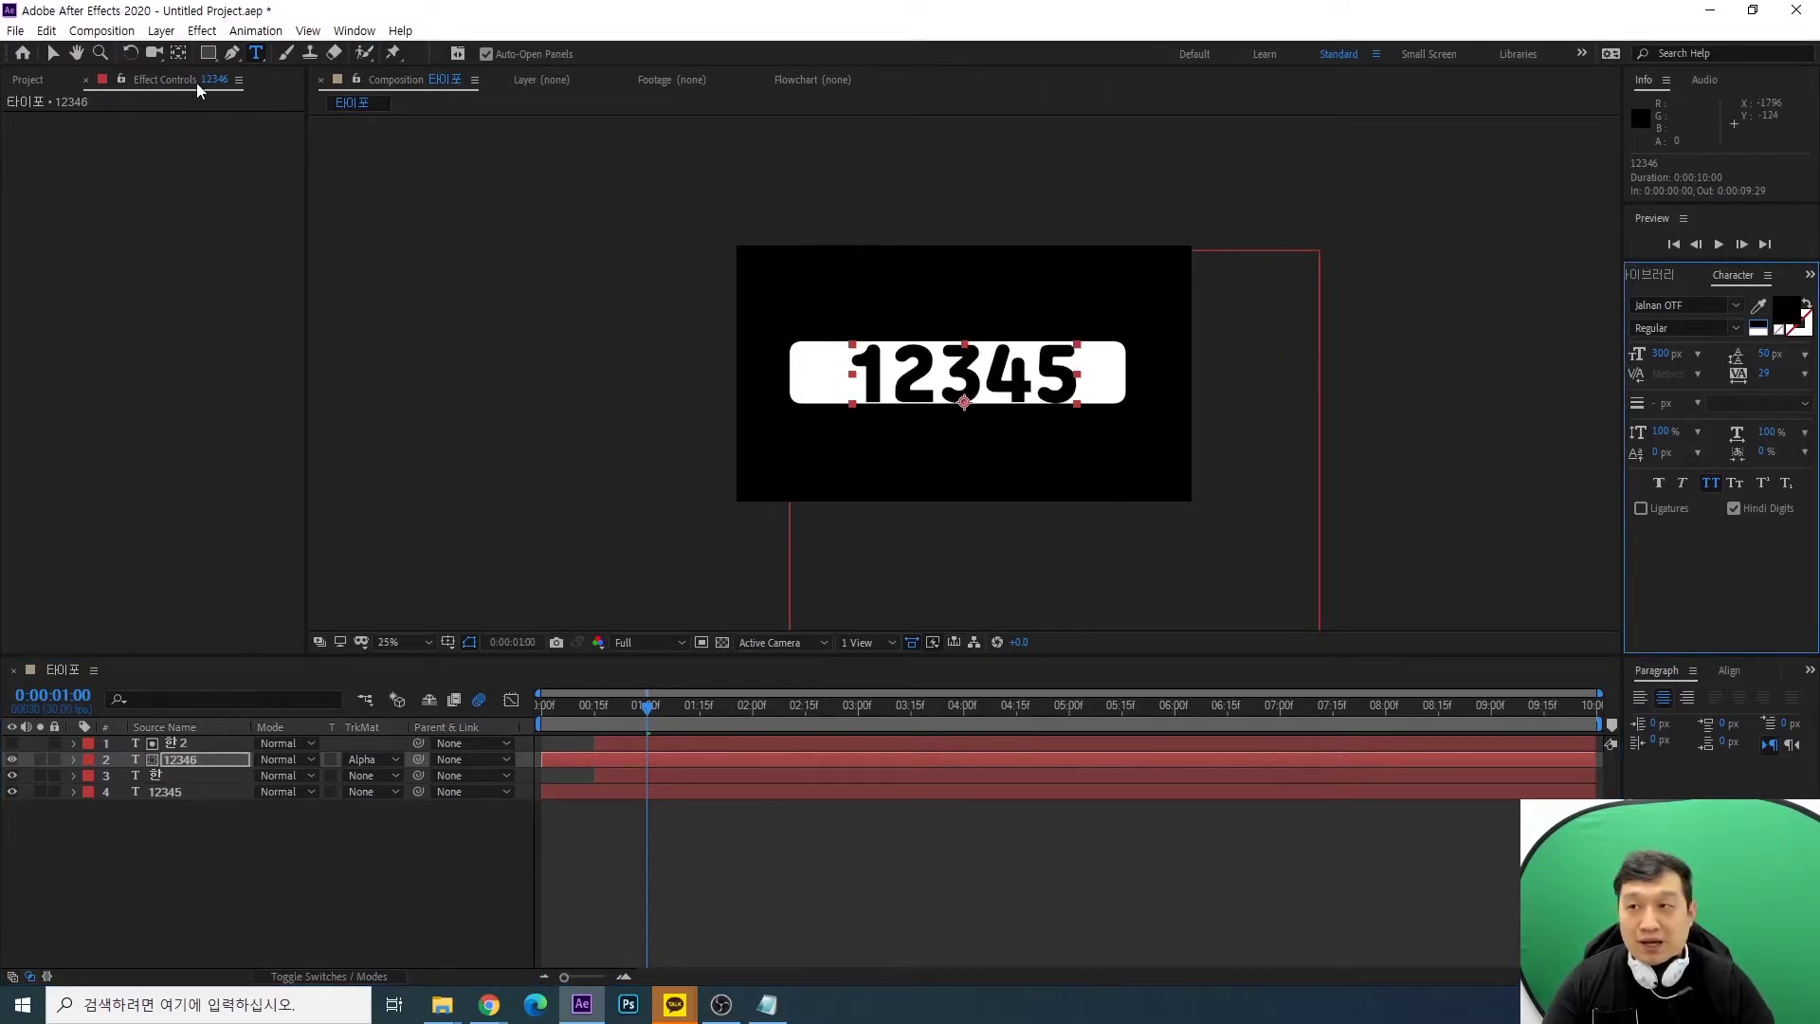
click(54, 51)
Preview the transition from the start and examine the digits' colour inversion frame by frame up to 0:00:01:16
drag(569, 706, 526, 709)
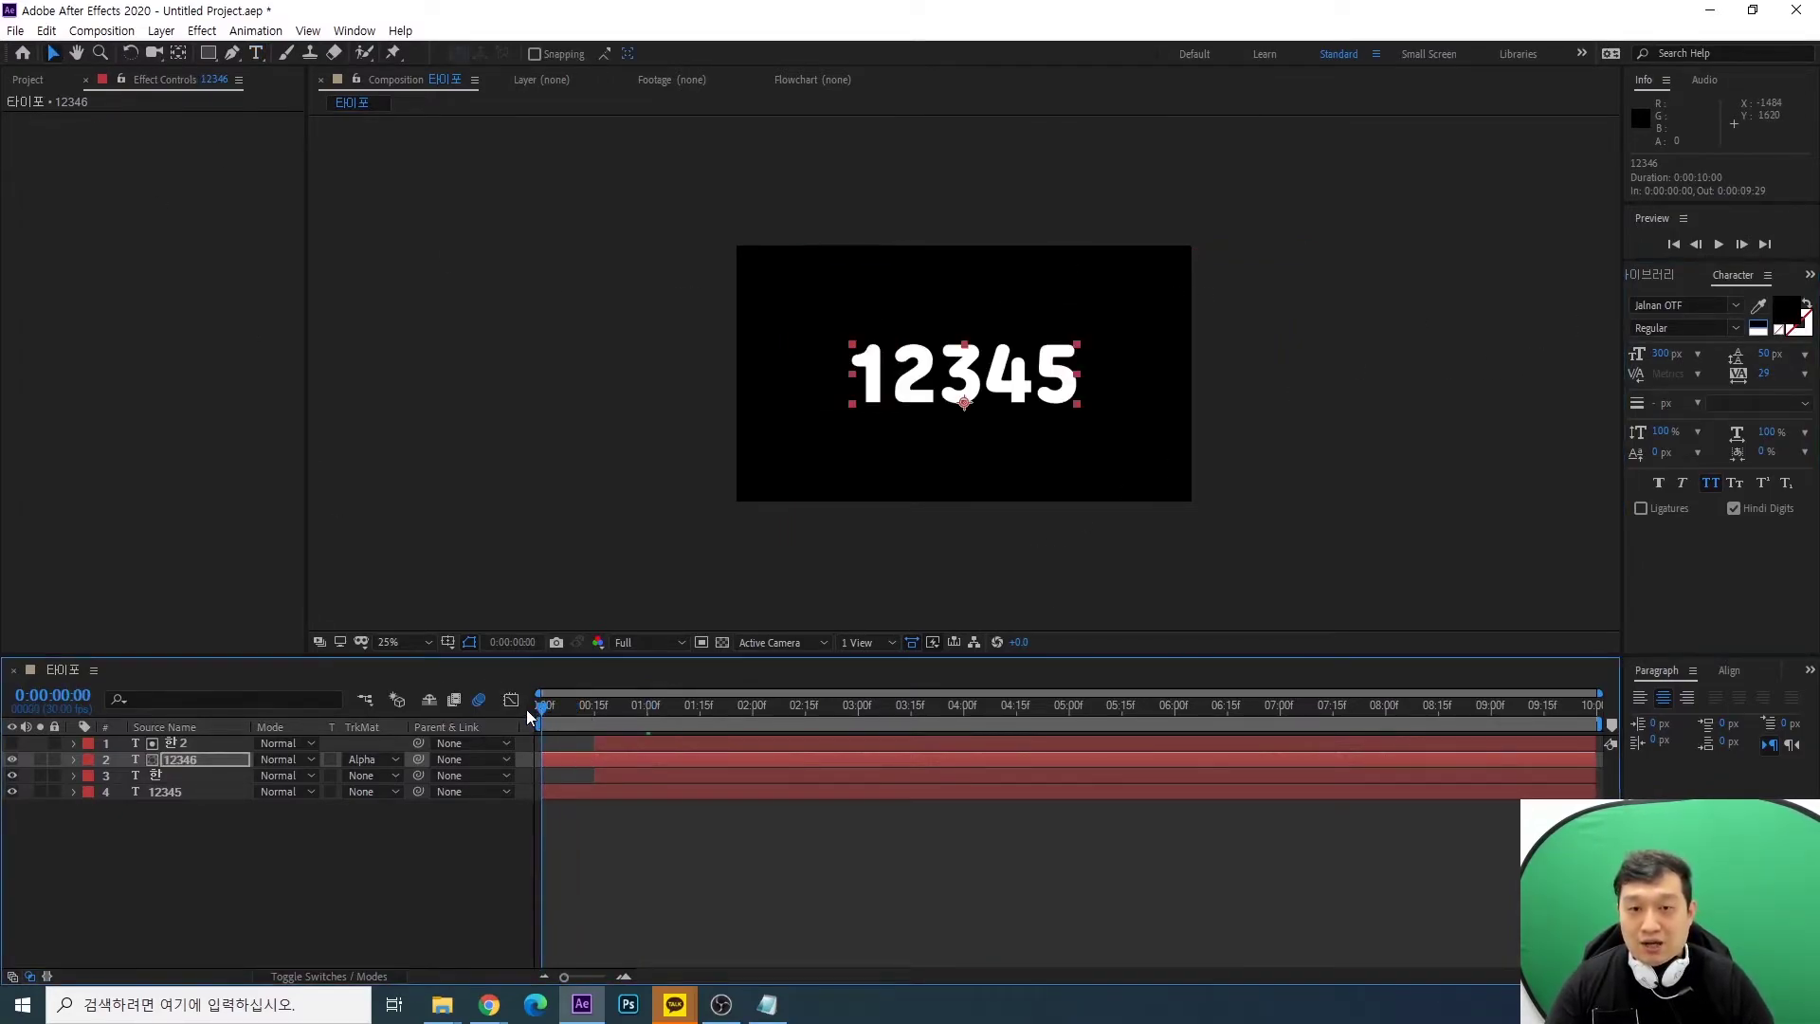
key(space)
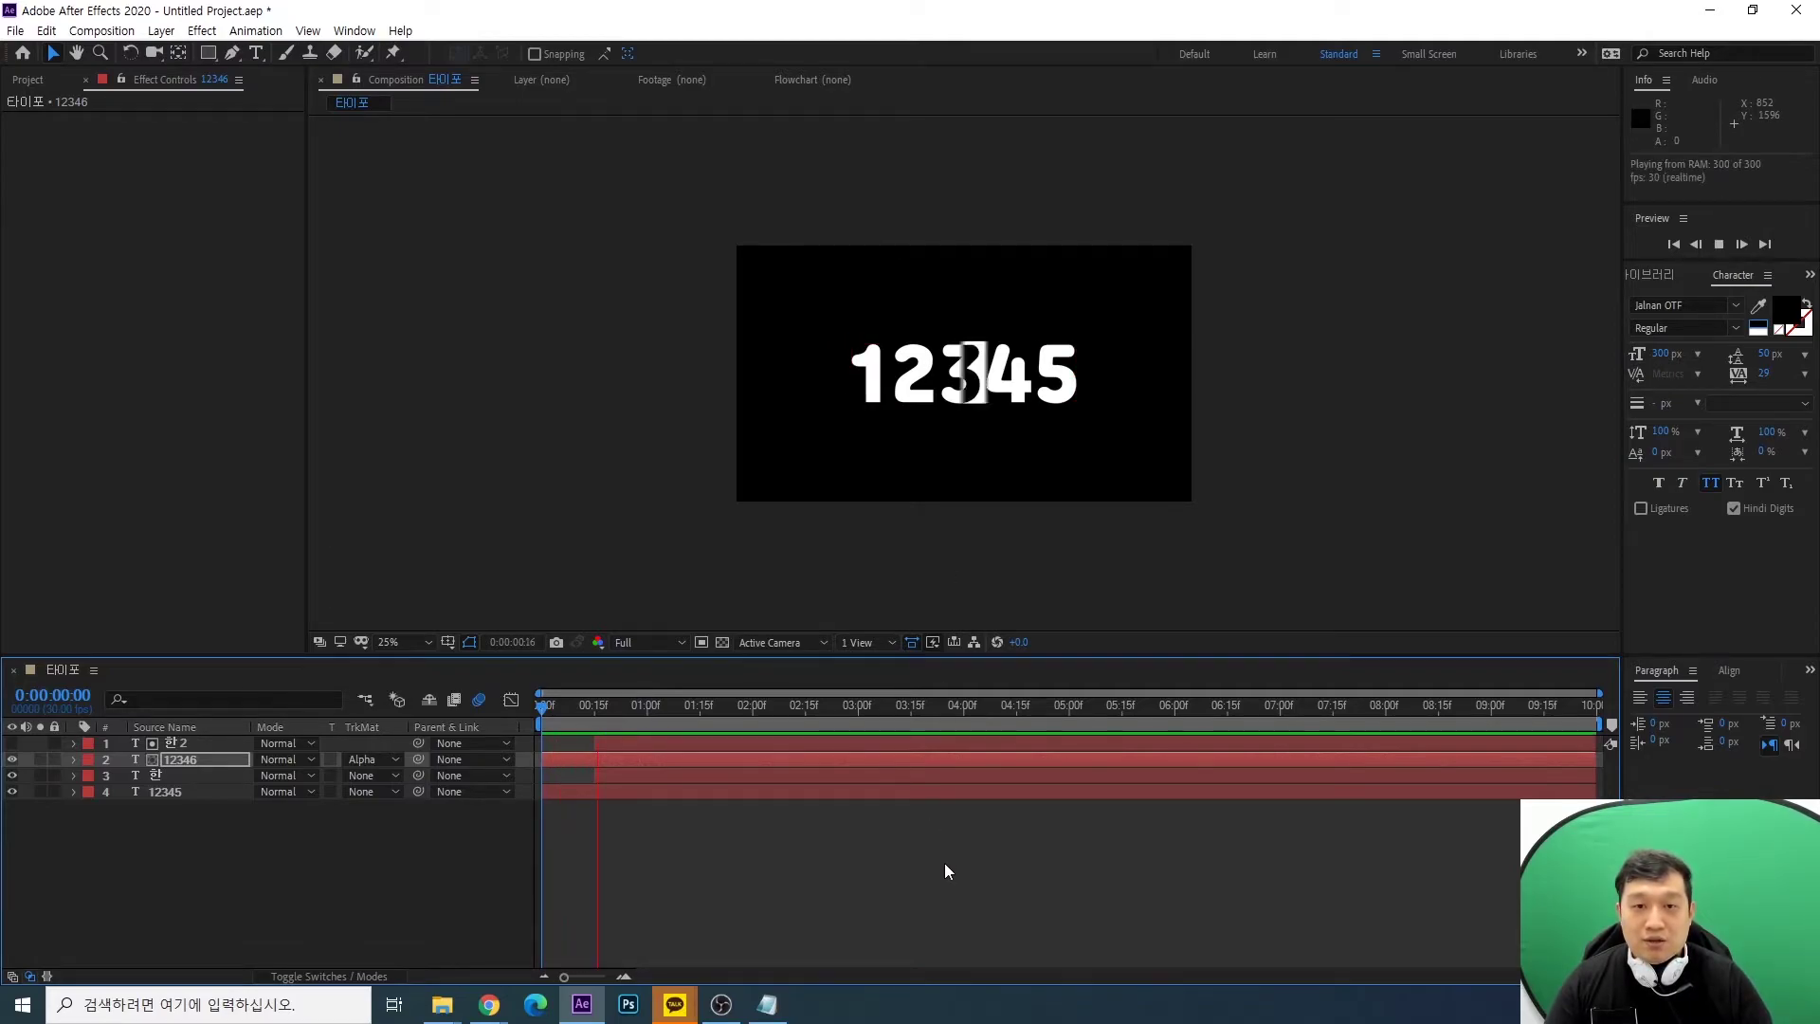
key(space)
drag(587, 714, 605, 714)
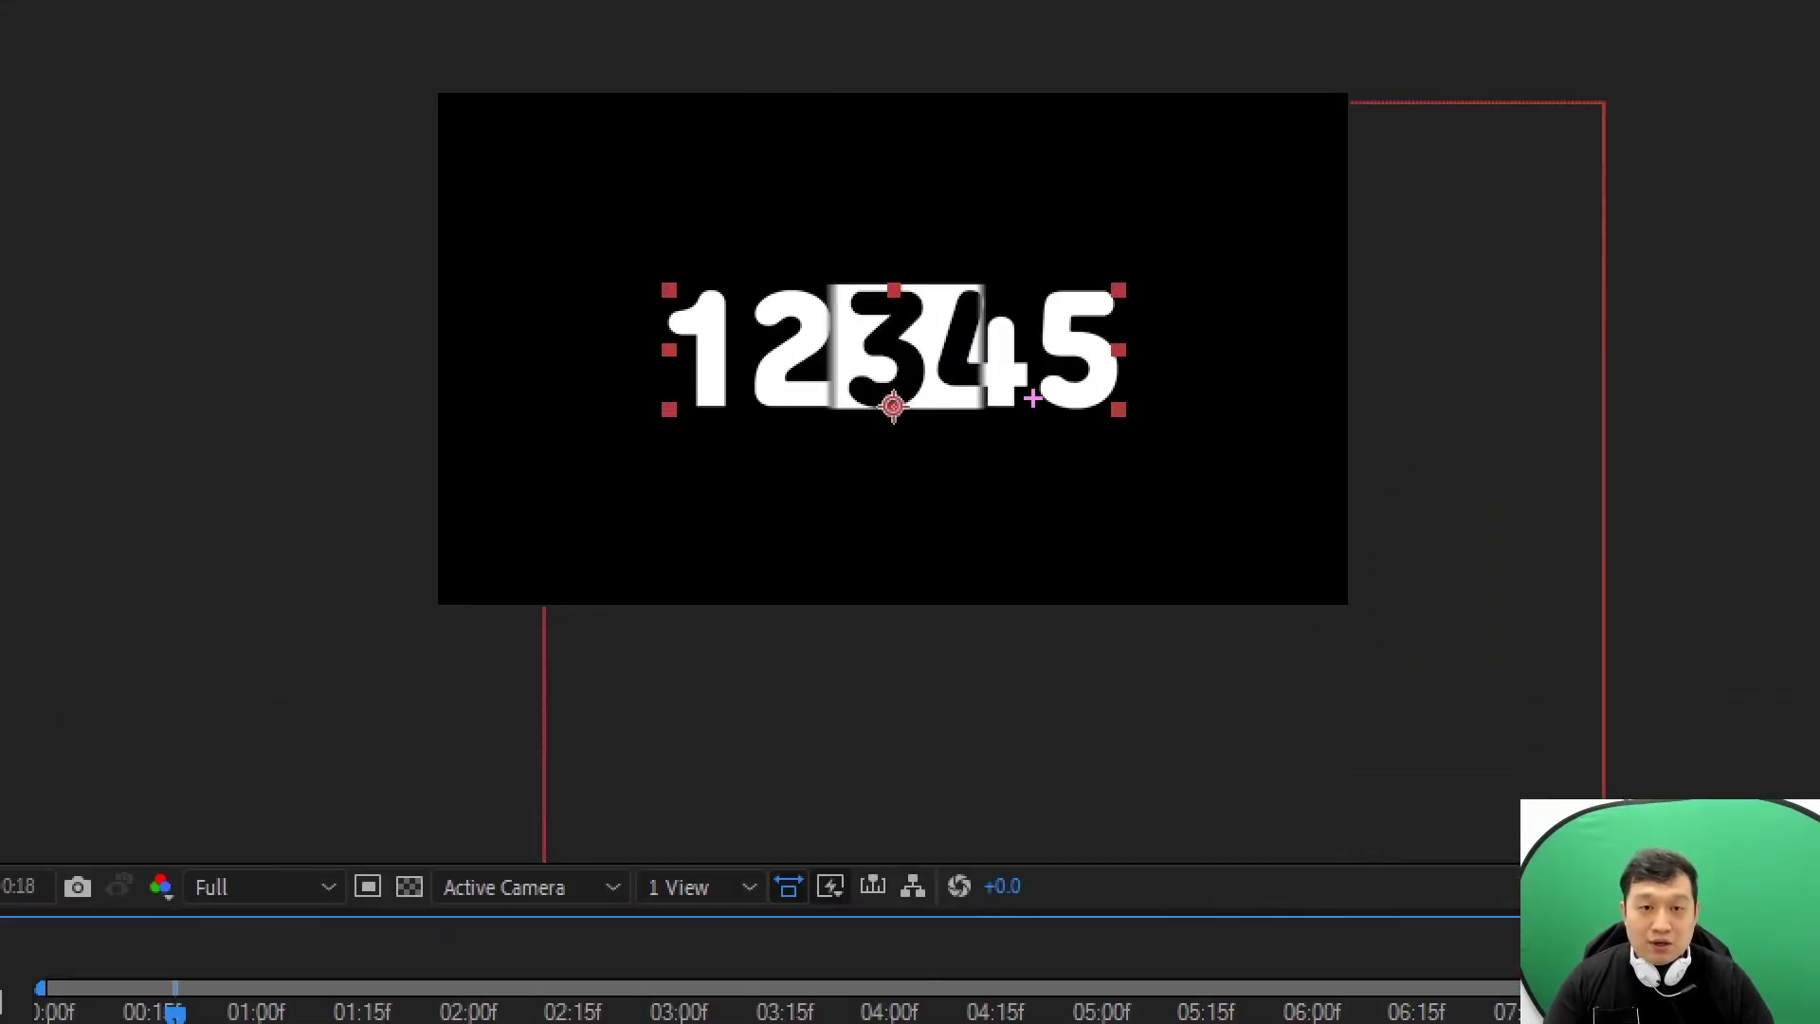
mouse_move(1033, 399)
mouse_down()
mouse_move(981, 416)
mouse_move(1019, 290)
mouse_move(984, 439)
mouse_up()
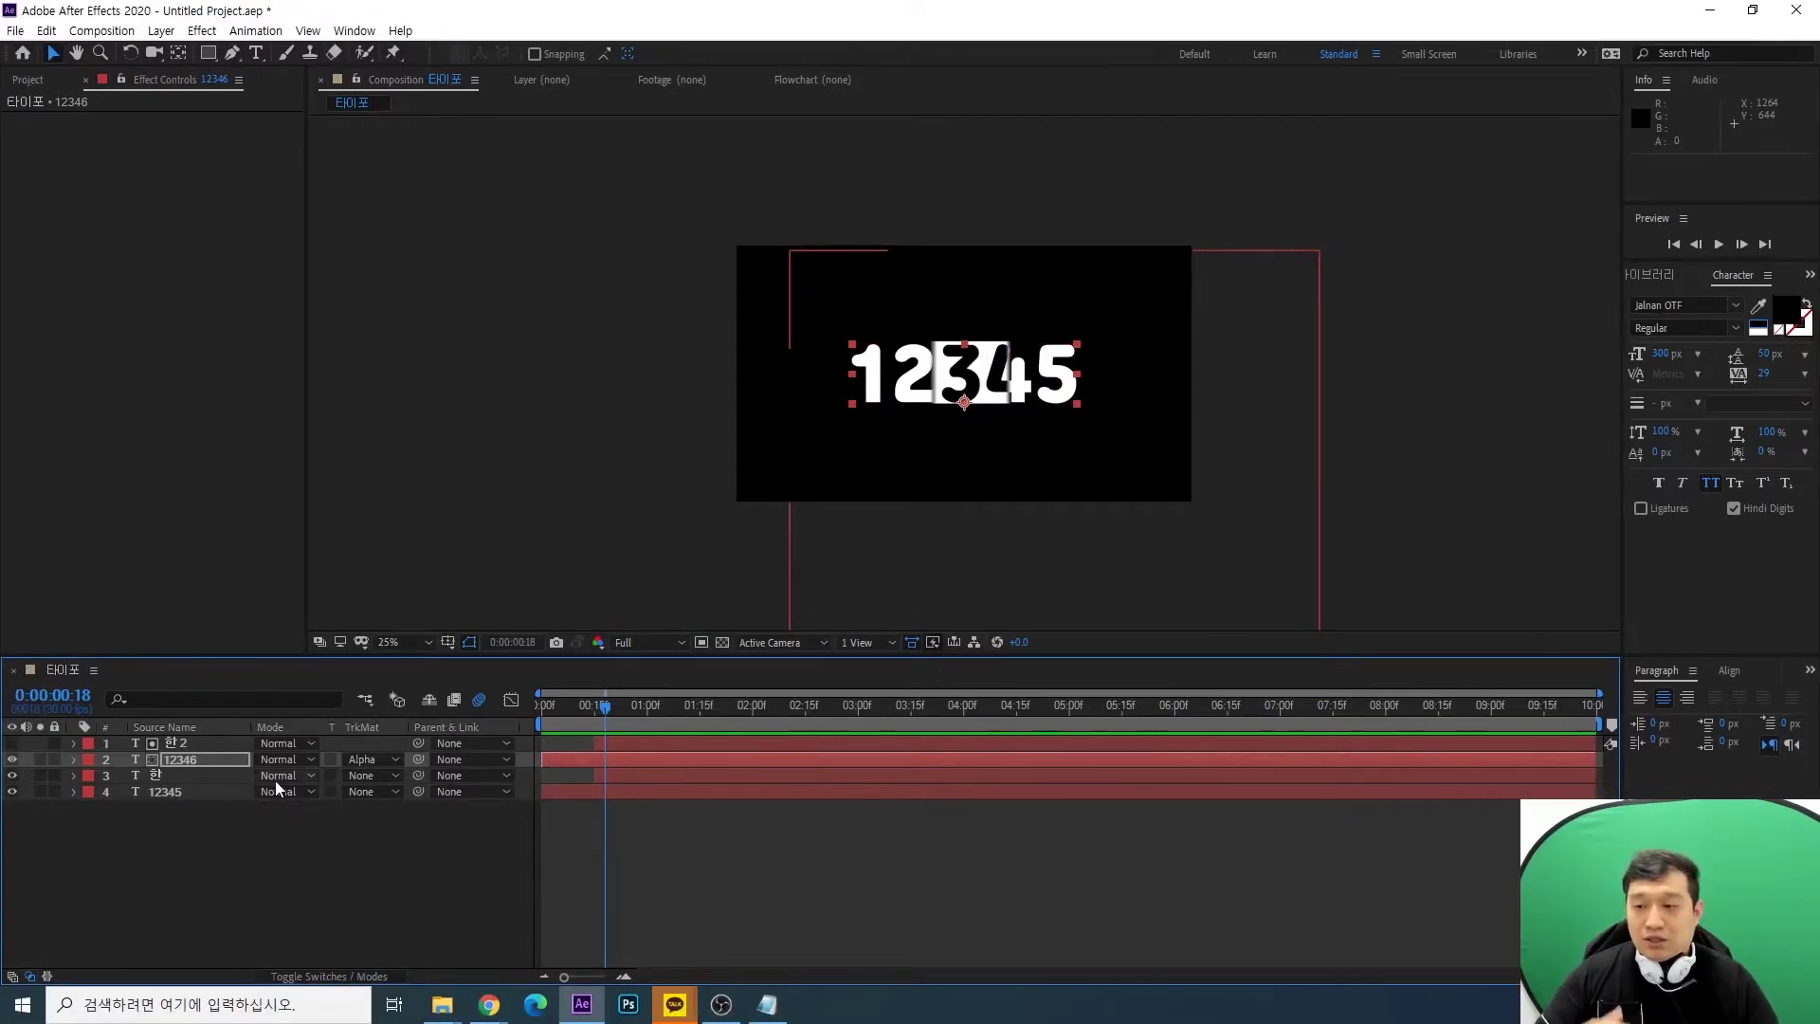
click(276, 787)
drag(605, 709, 635, 714)
drag(652, 727, 705, 737)
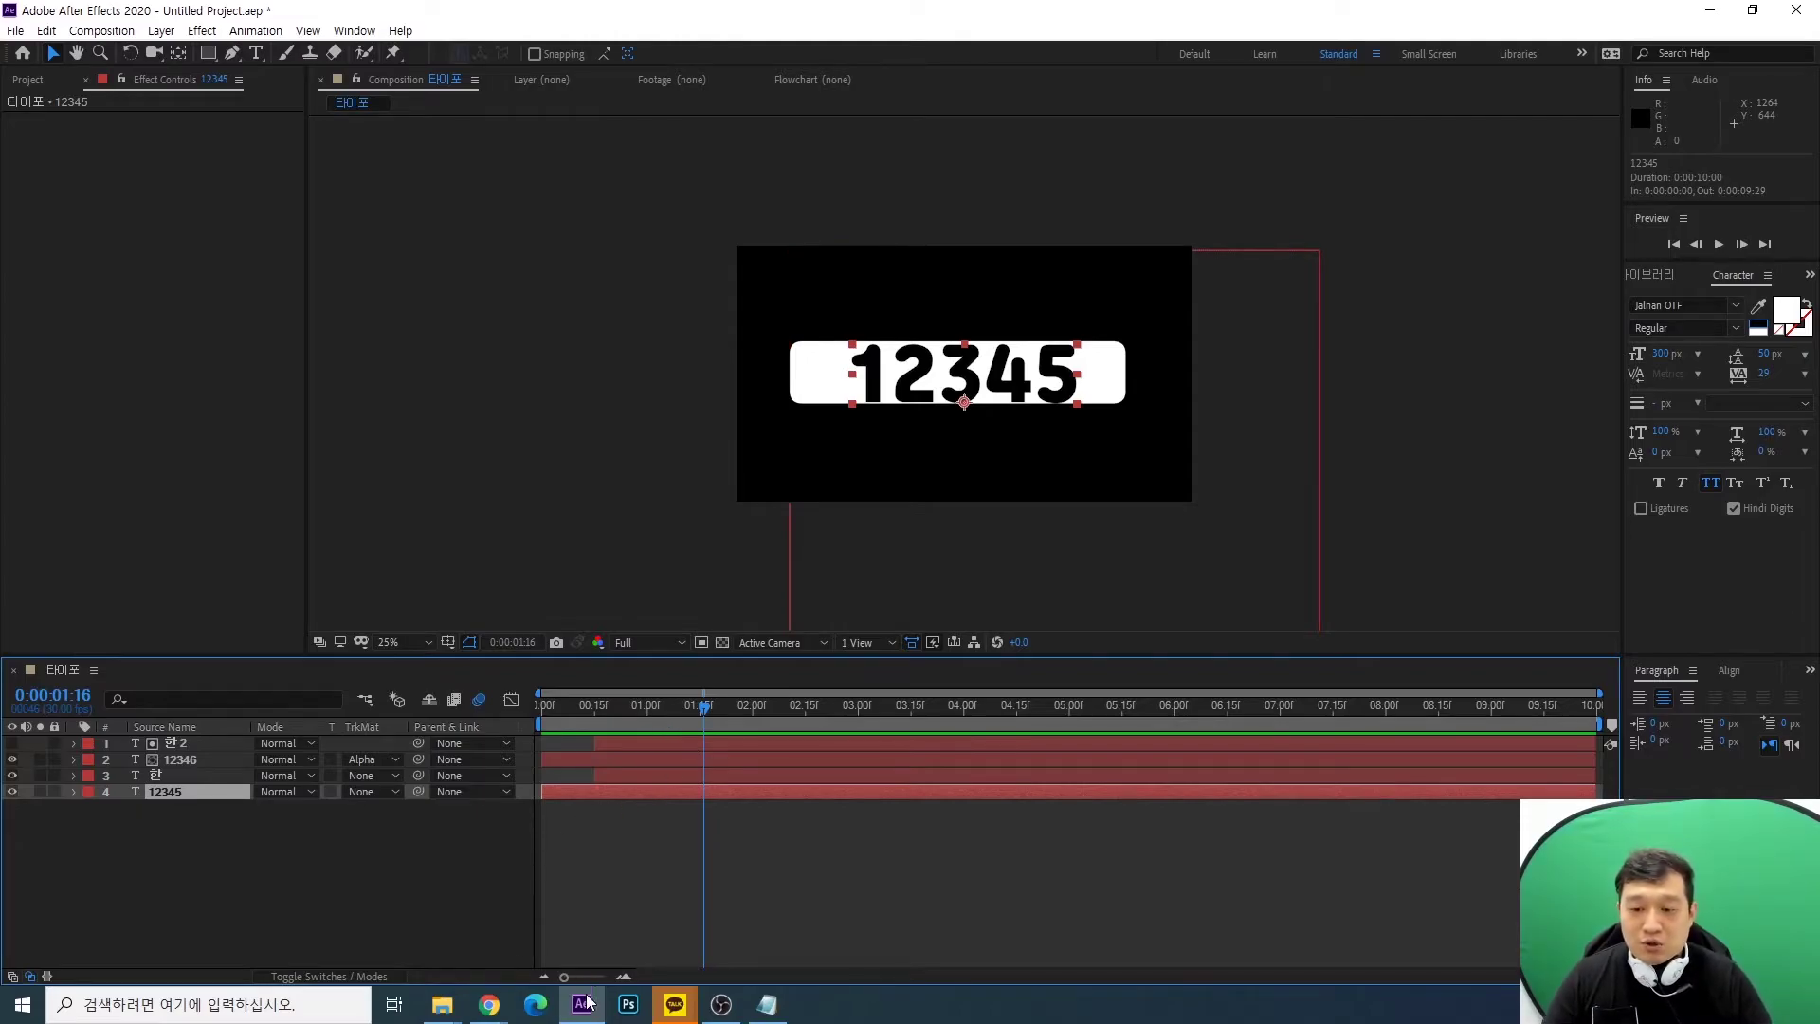
Check the YouTube reference video in Chrome again and return to After Effects with all layers deselected
mouse_move(489, 1003)
click(569, 912)
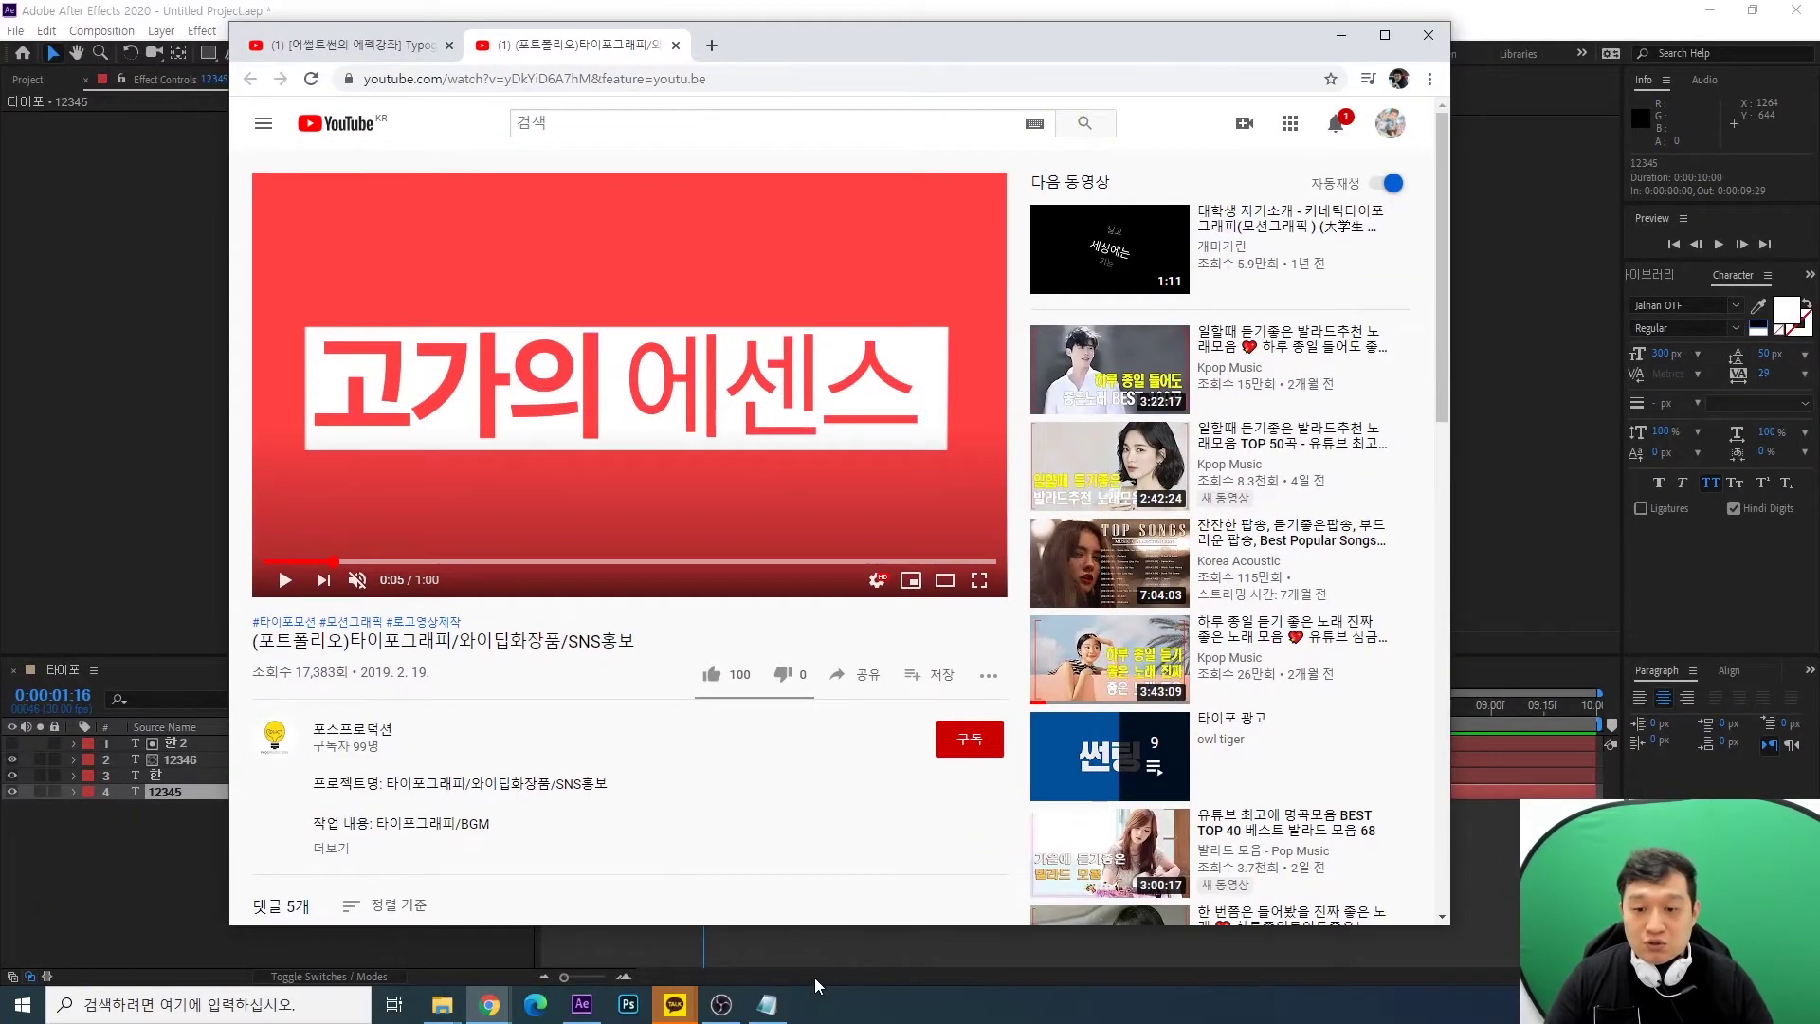
click(816, 976)
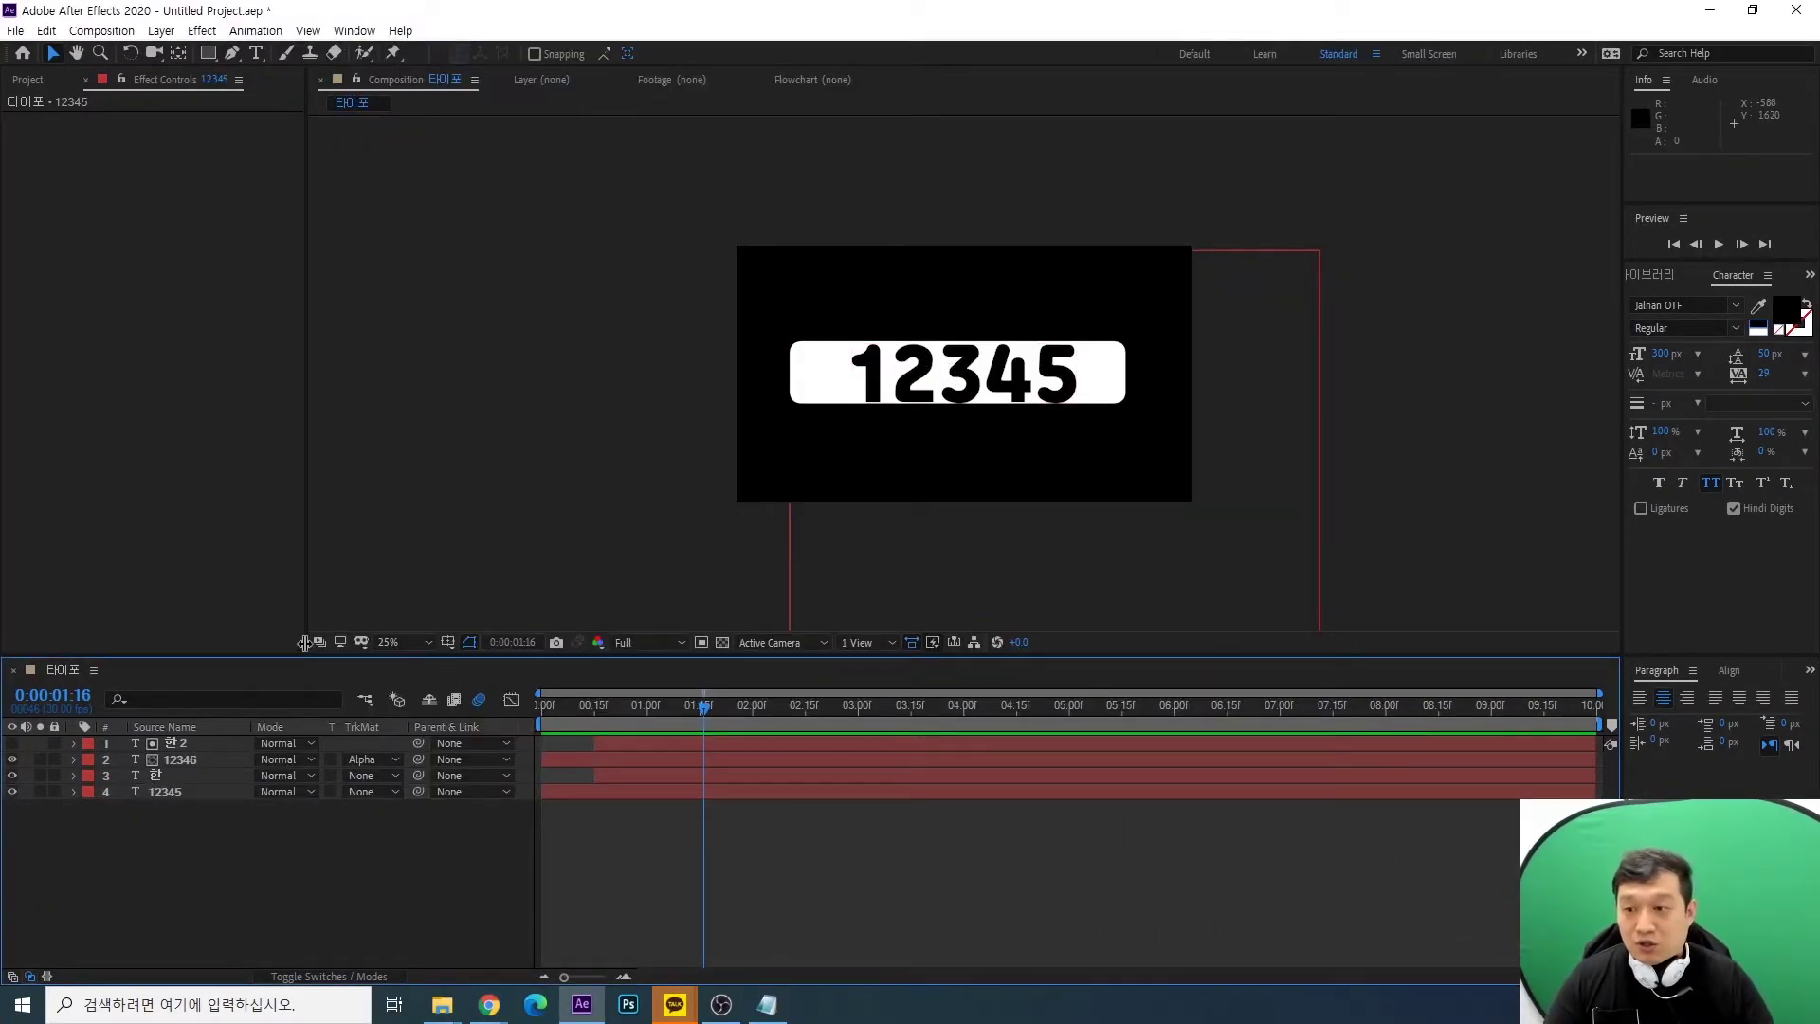
Draw a white rectangle without stroke, about 432 by 384 px, above the digits' white bar as a new shape layer
click(202, 55)
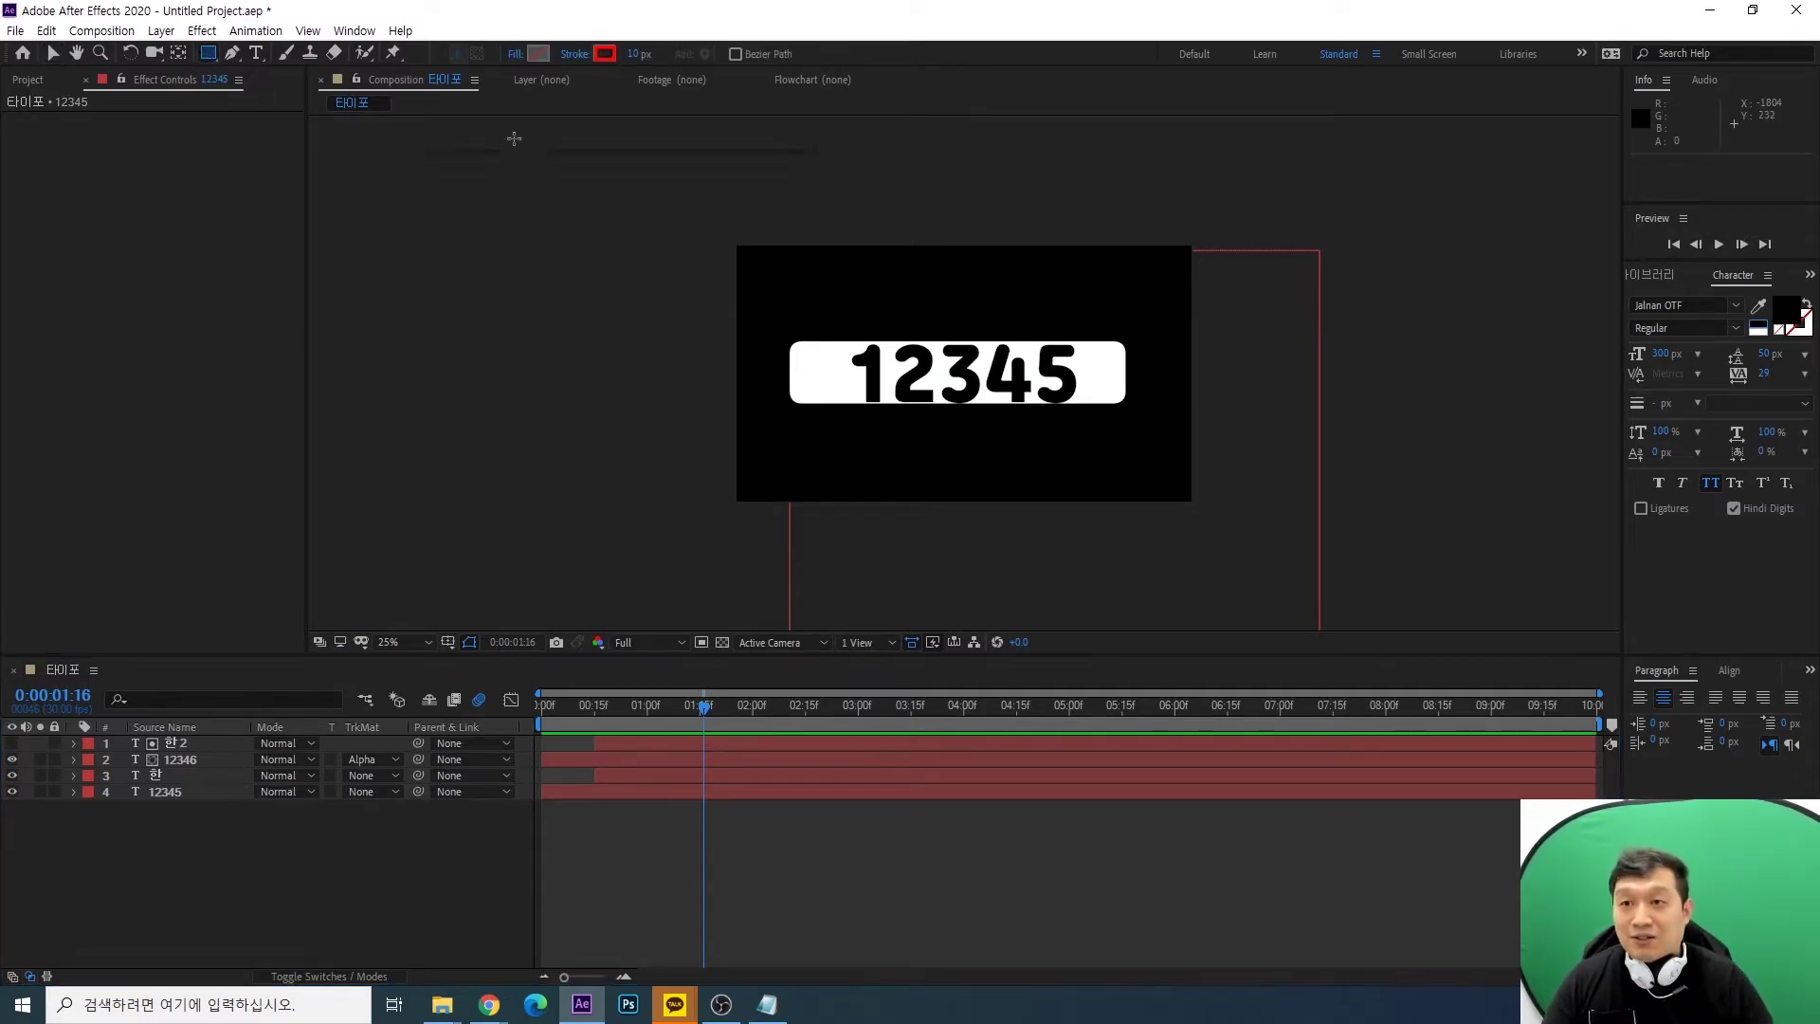
click(538, 53)
drag(190, 274, 150, 250)
click(563, 247)
click(600, 55)
click(569, 247)
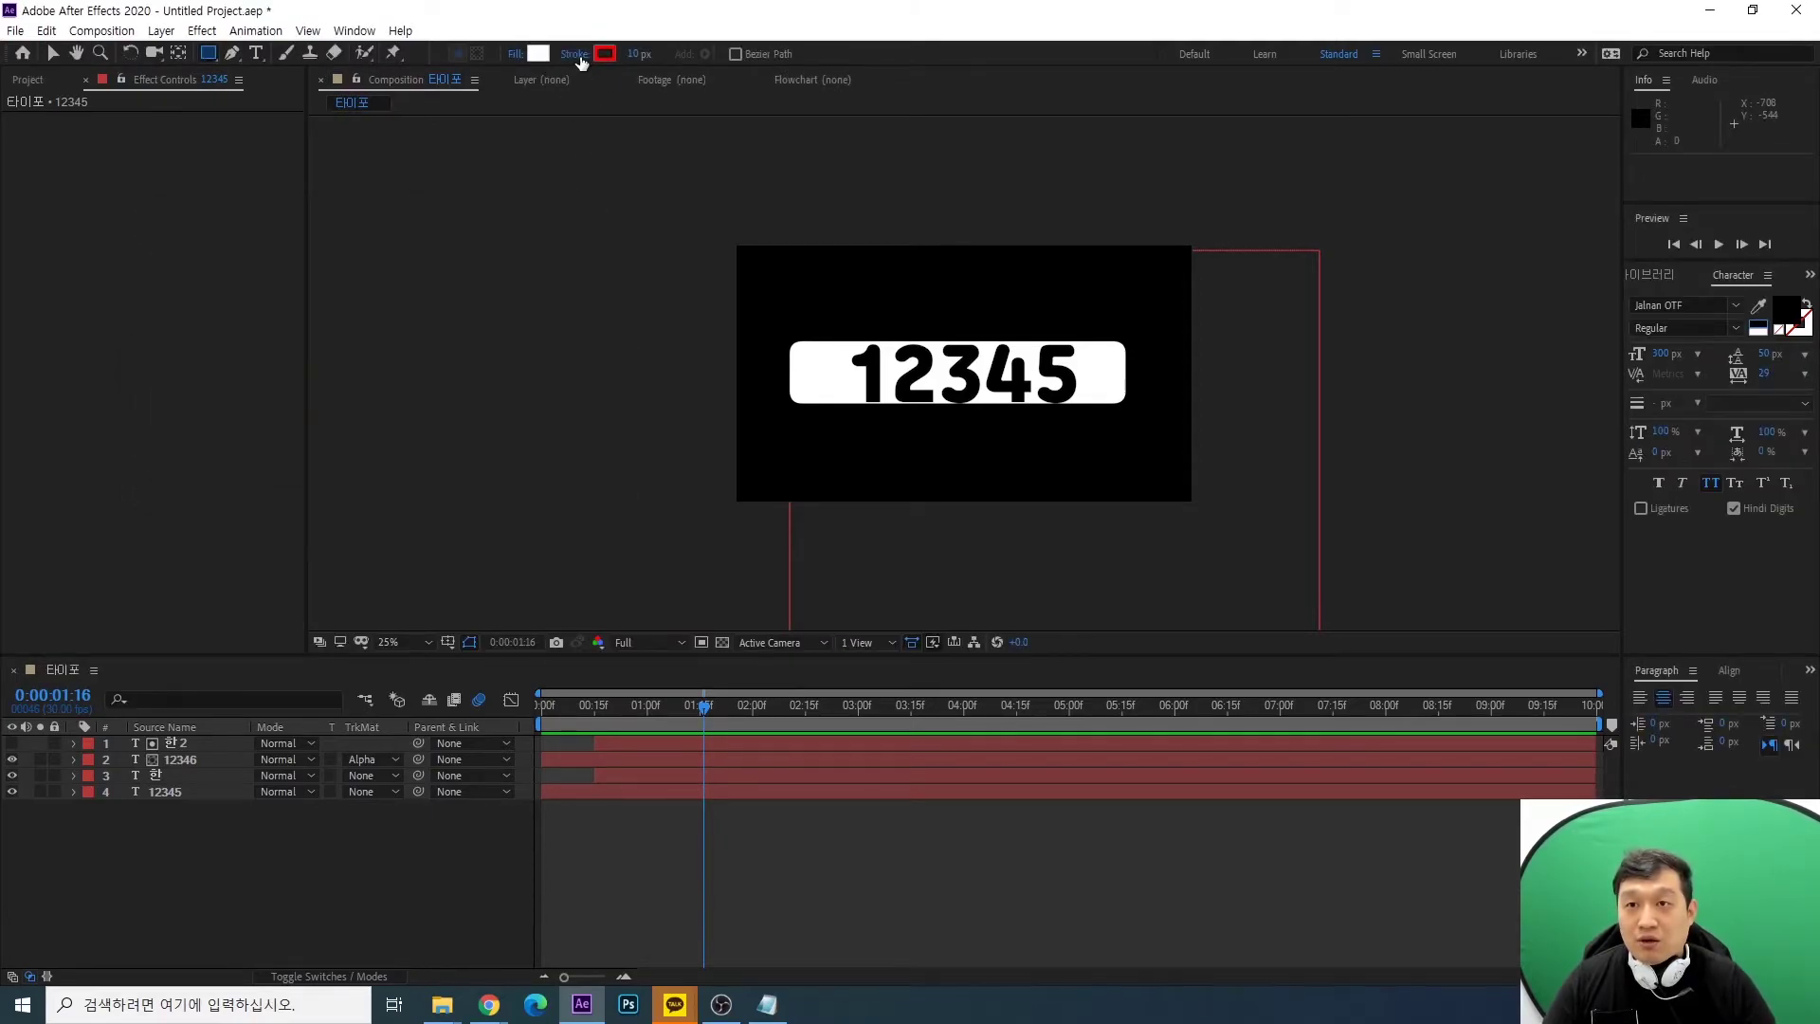
click(576, 55)
click(816, 449)
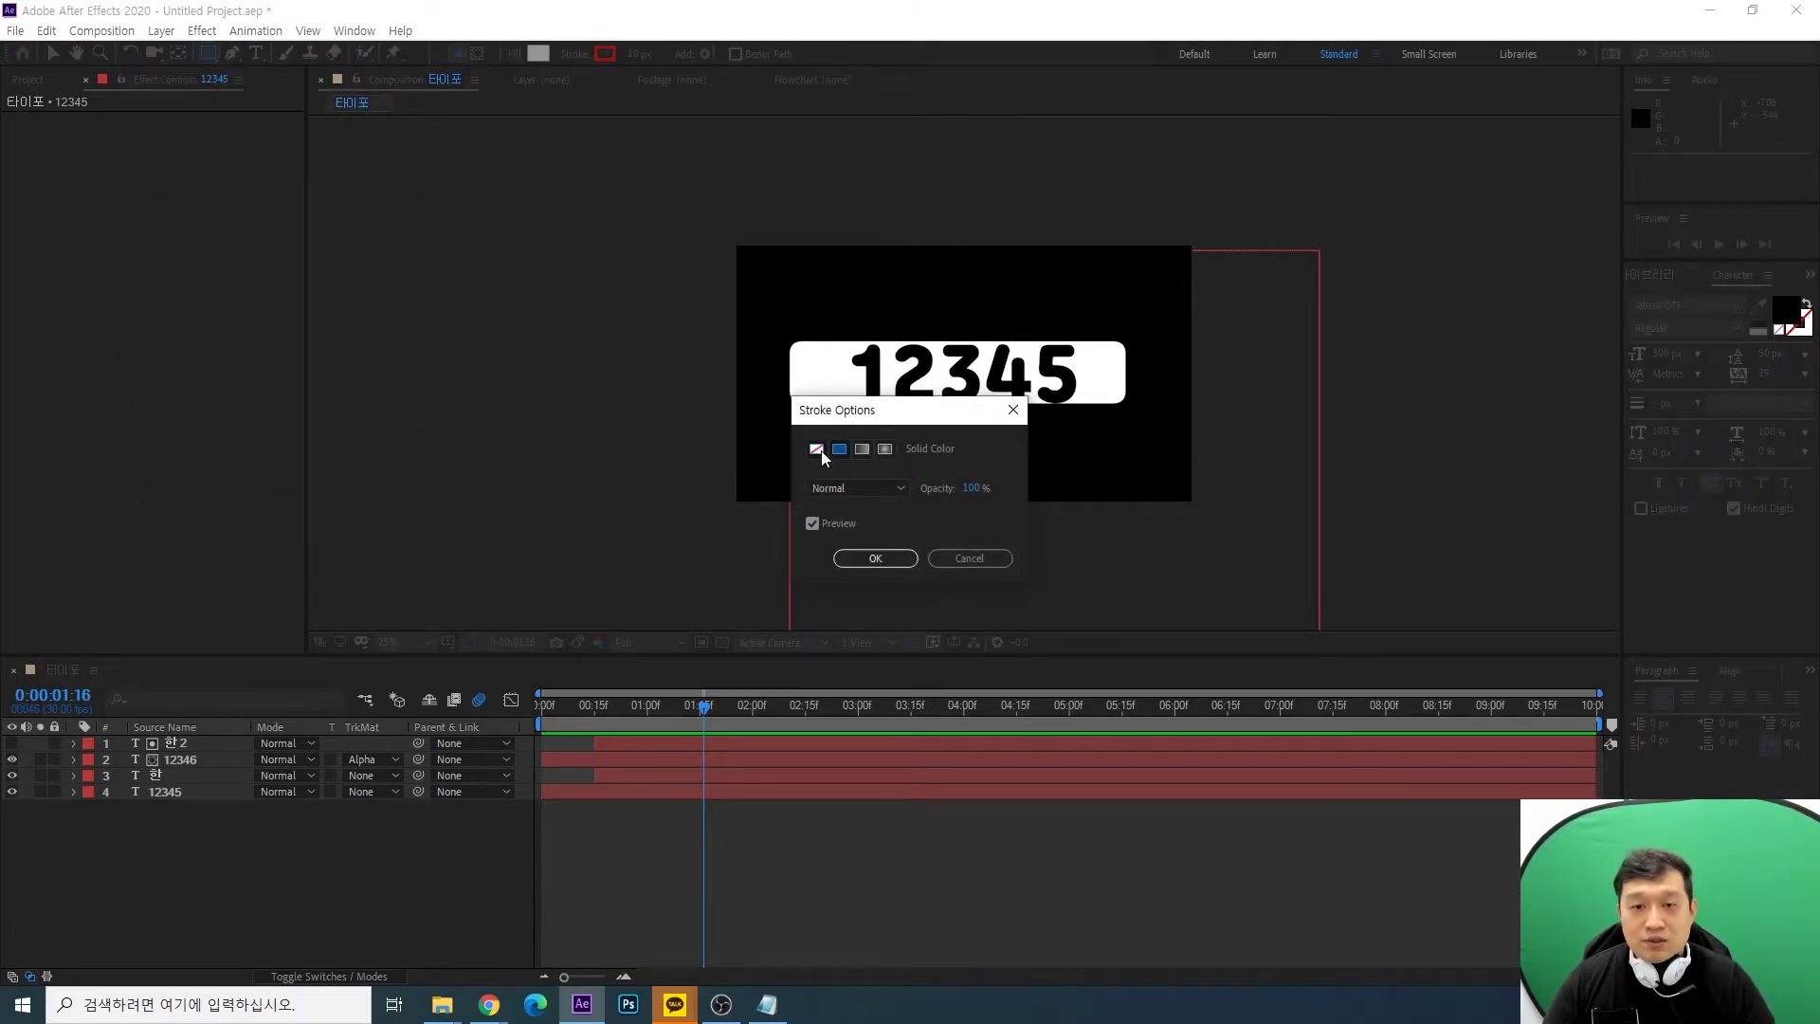
click(879, 567)
mouse_move(904, 269)
mouse_down()
mouse_move(1026, 374)
mouse_move(1007, 360)
mouse_up()
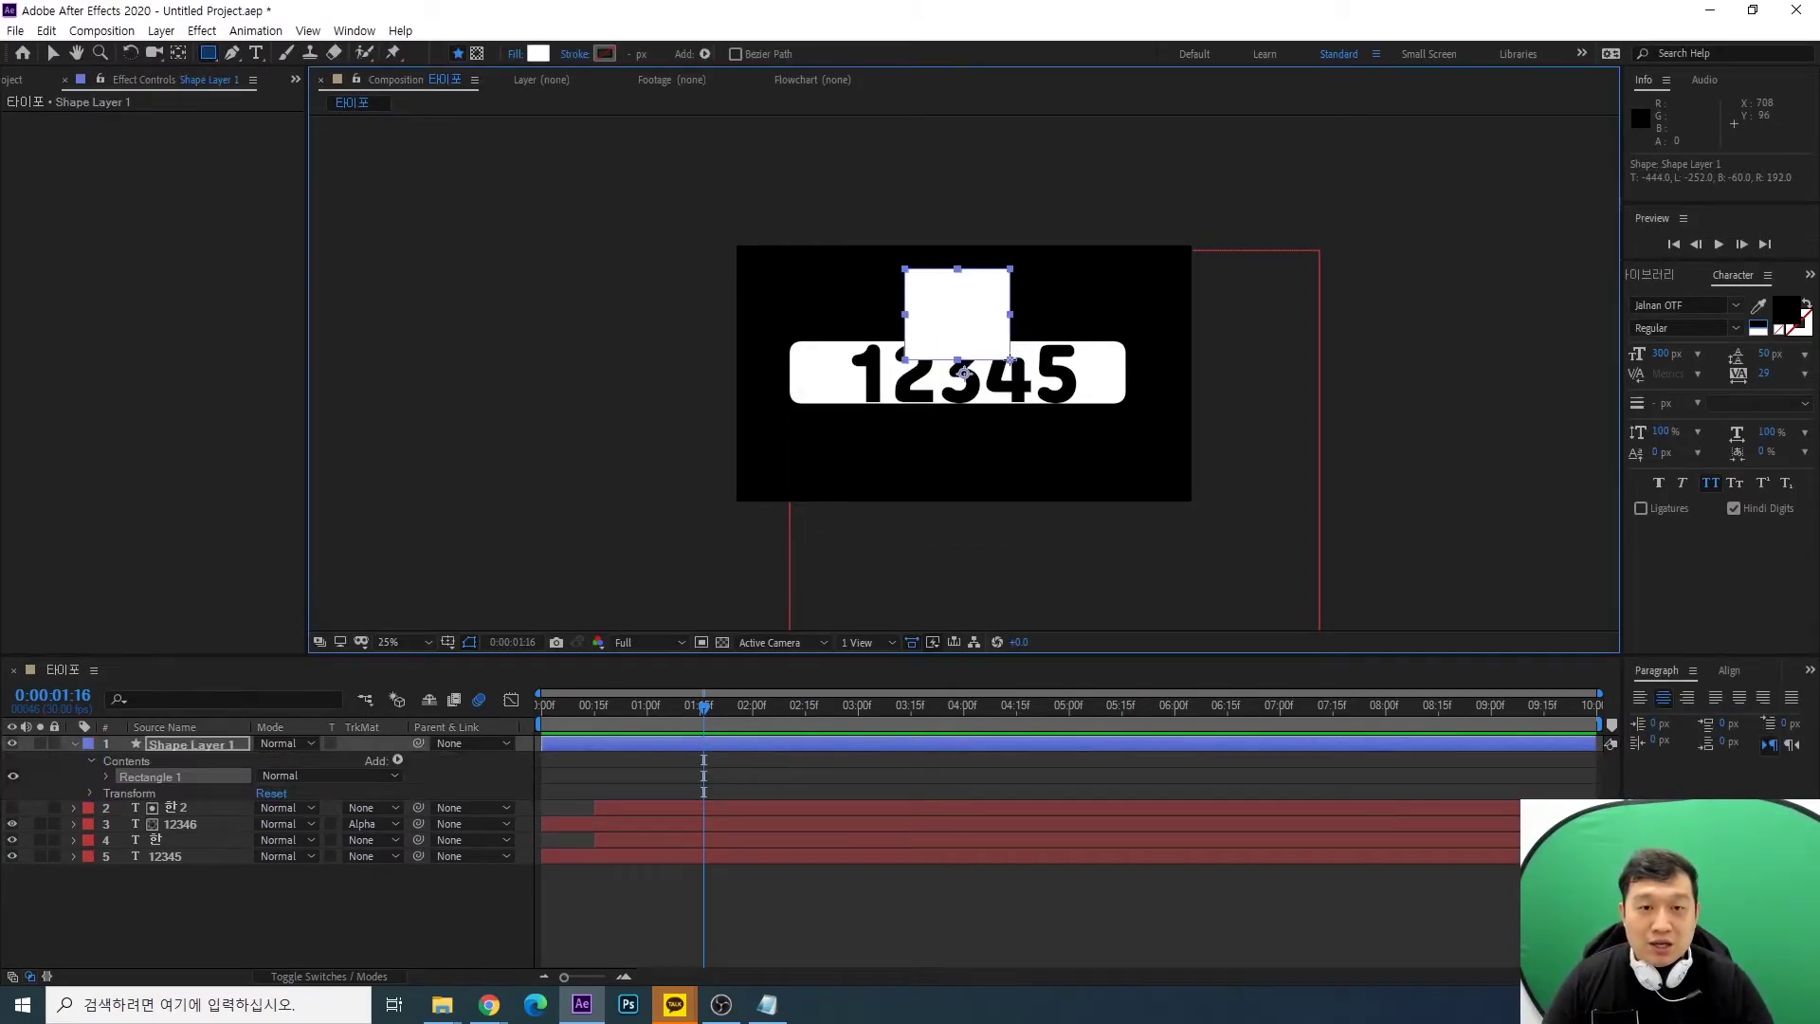
Move the rectangle's shape layer to the bottom of the layer stack, beneath "12345"
click(53, 53)
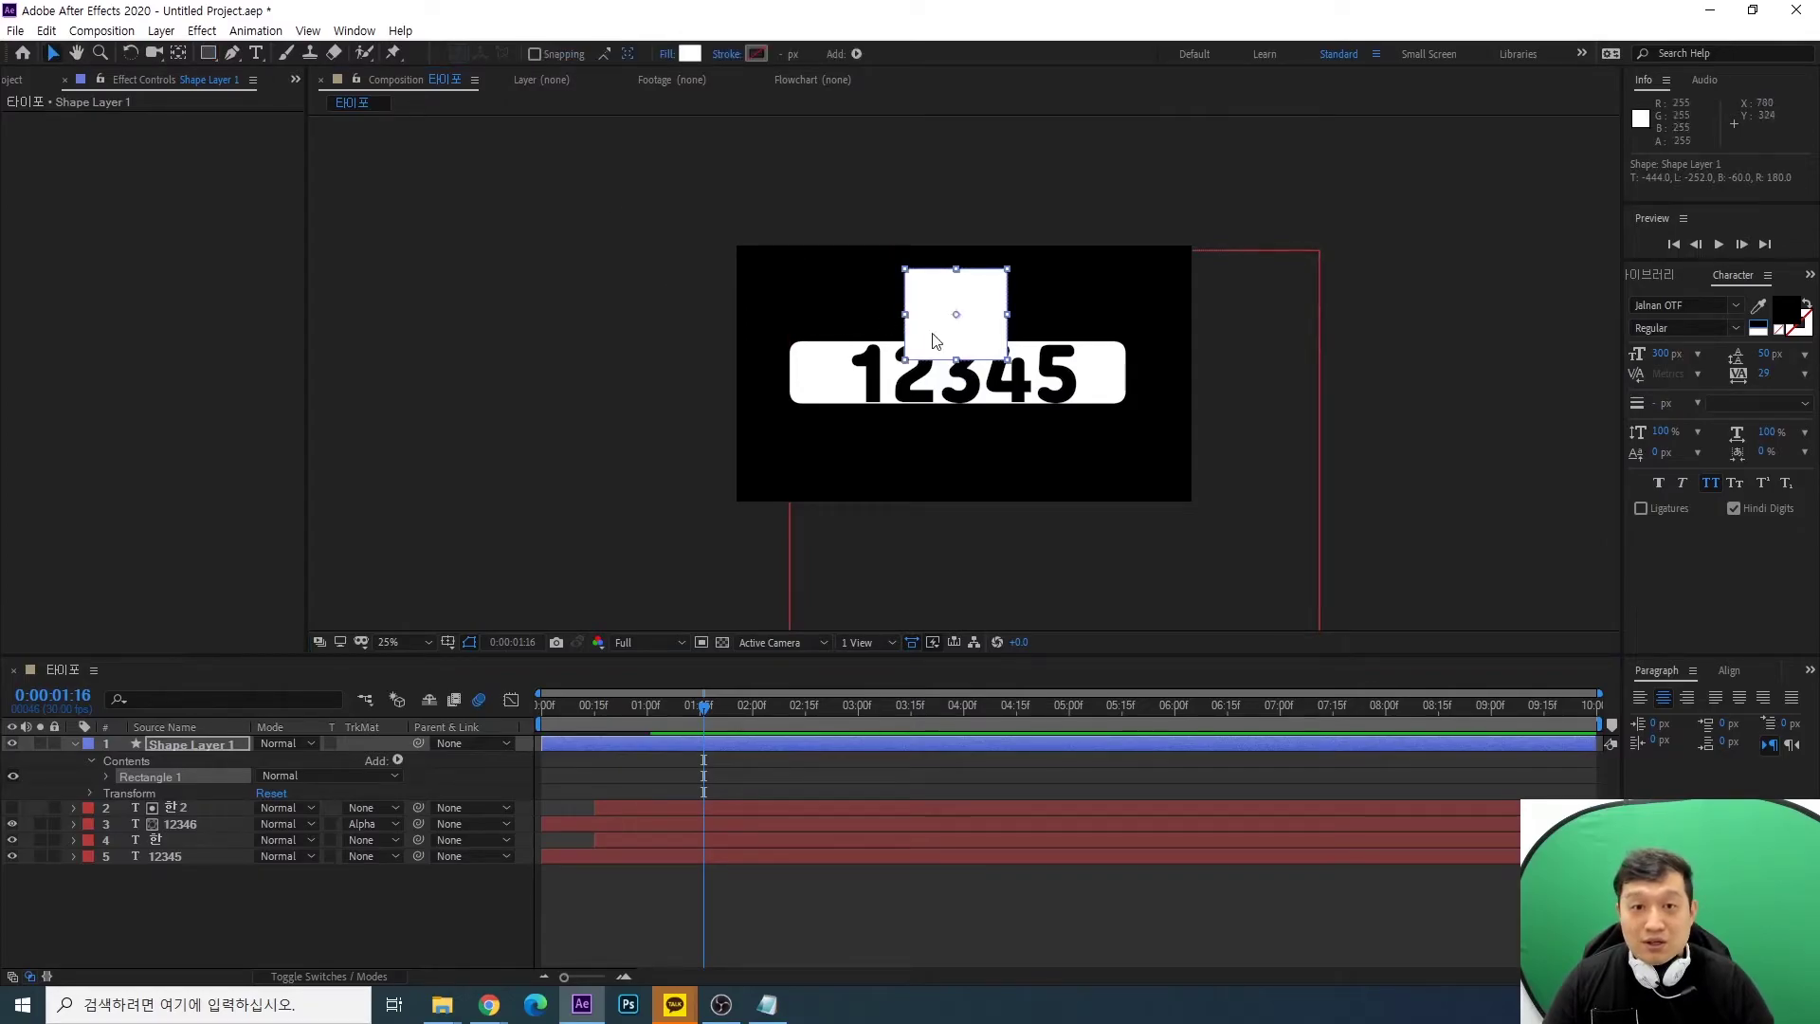
click(71, 743)
drag(199, 745, 196, 840)
click(343, 902)
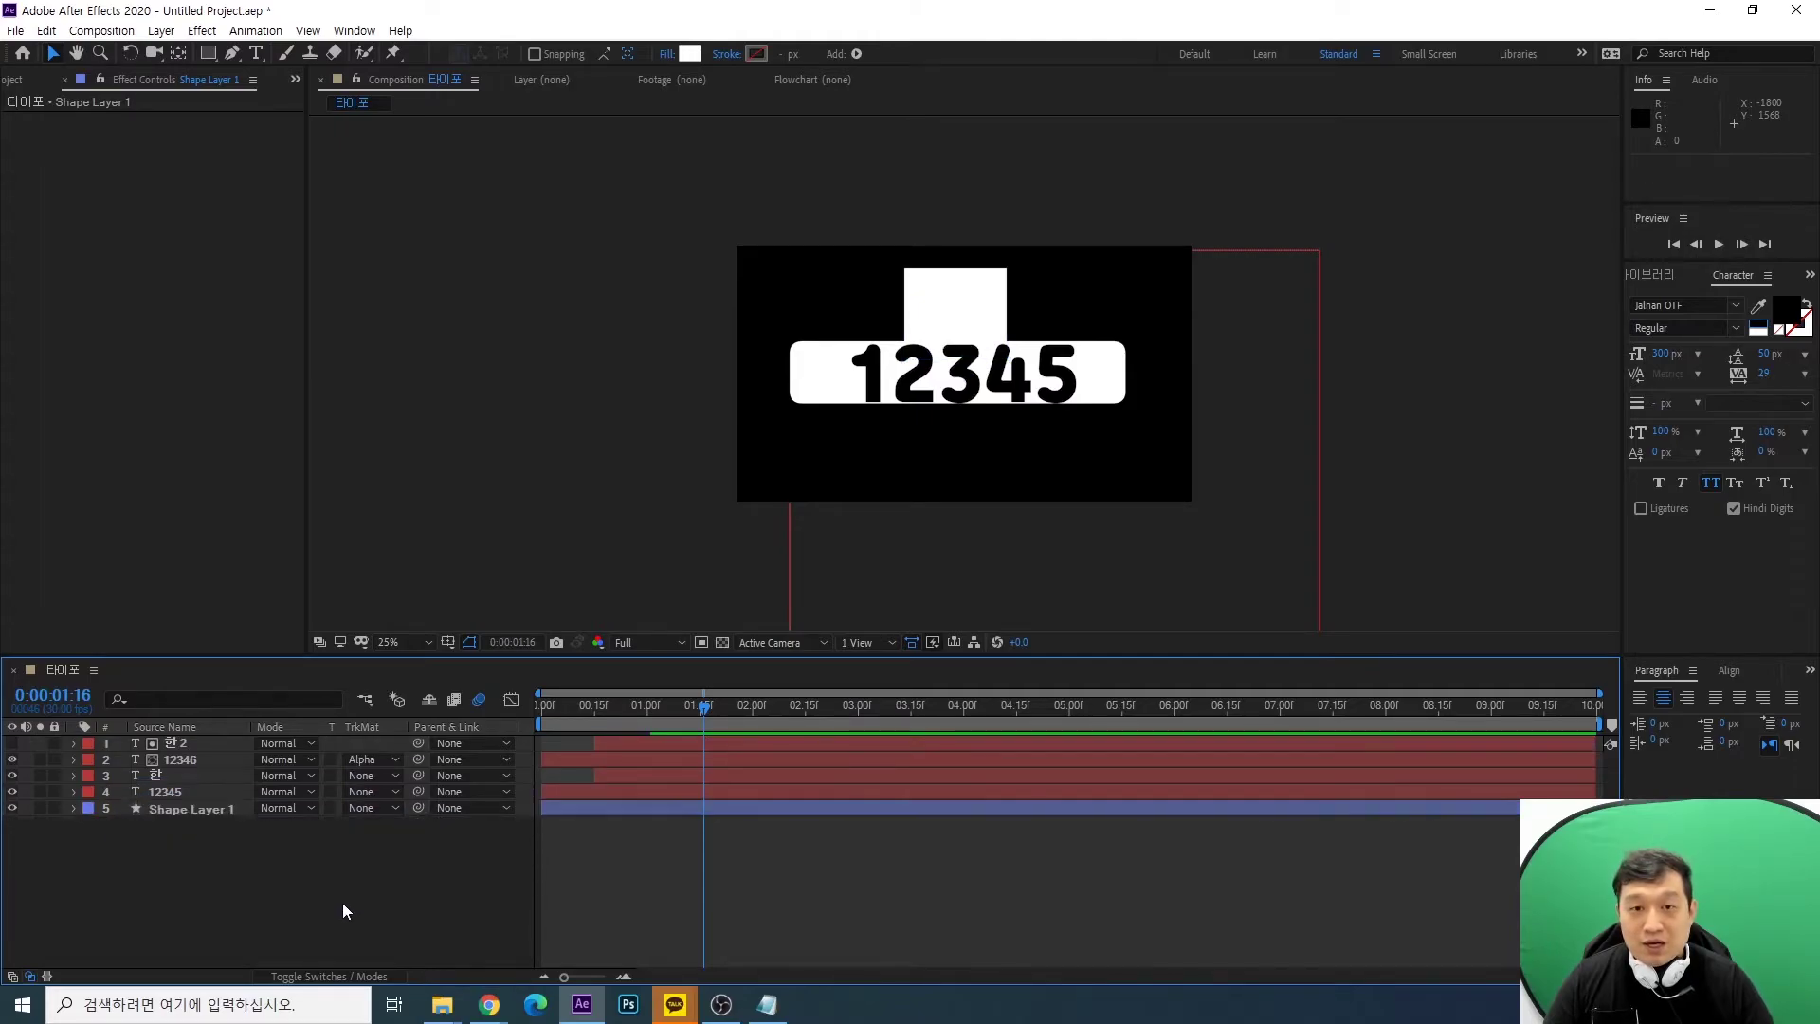
Trim the start of Shape Layer 1 to 0:00:01:00
click(863, 397)
drag(610, 708, 648, 718)
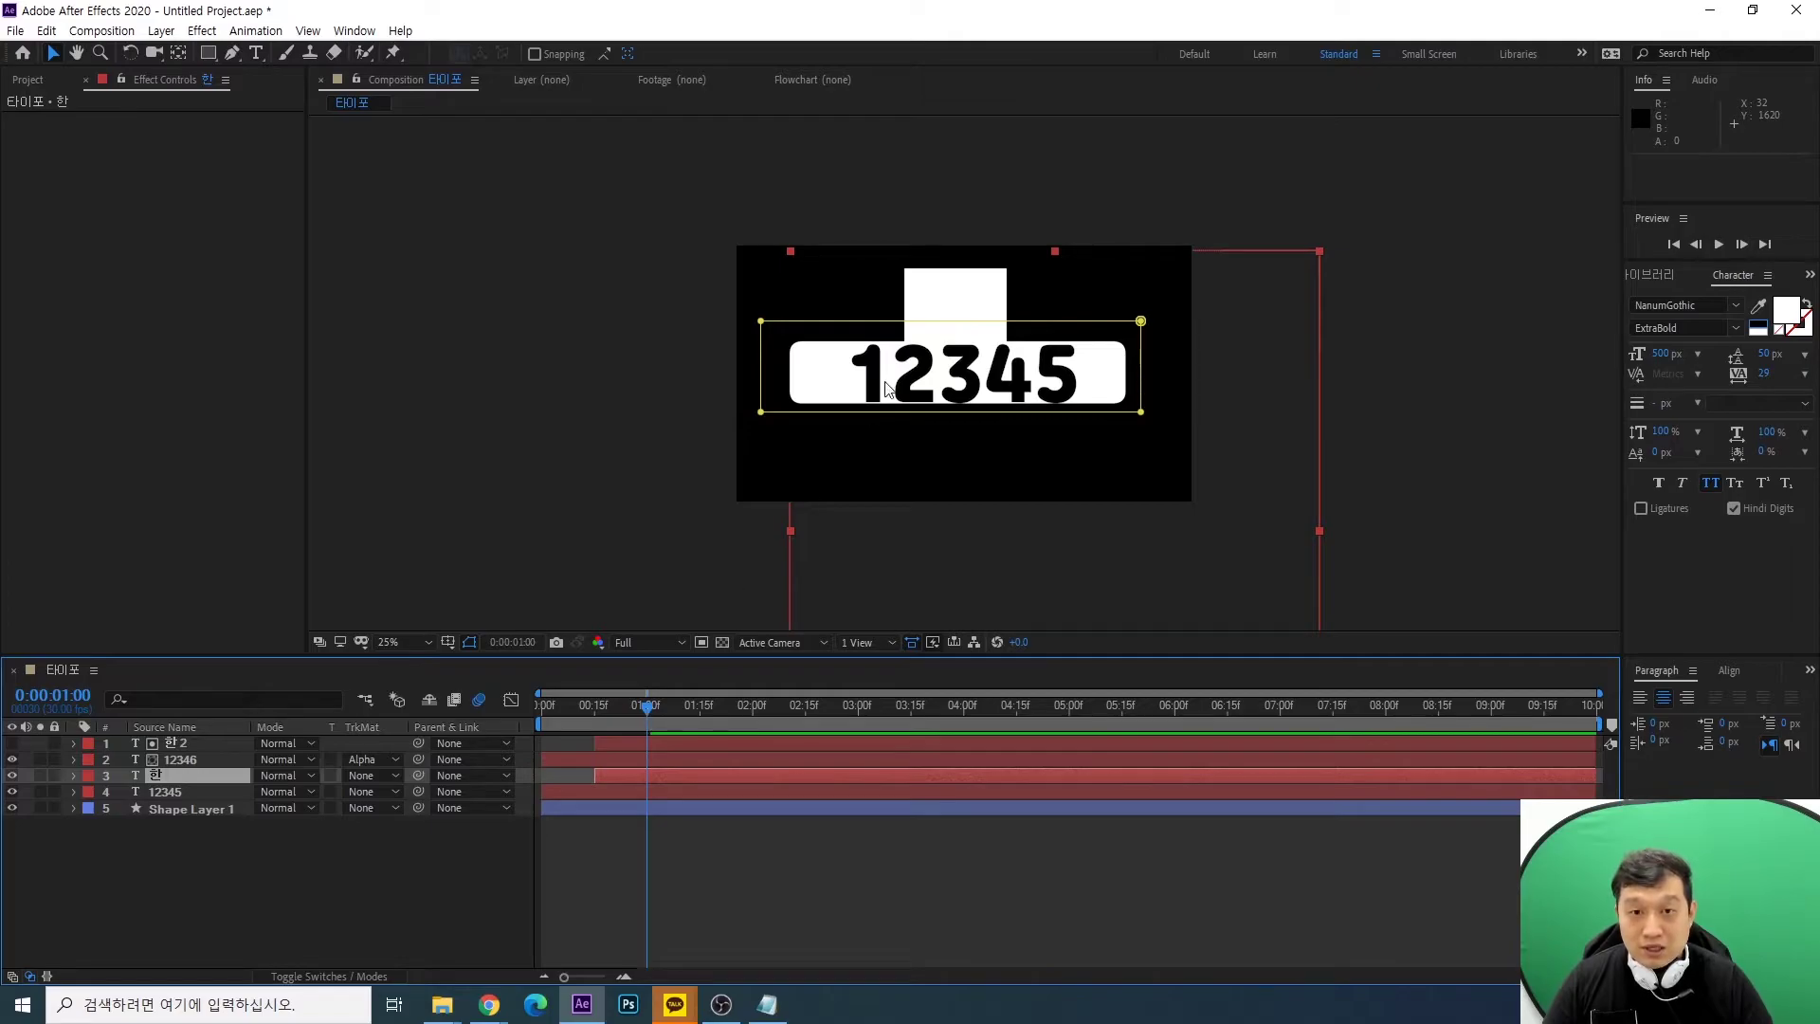
click(236, 807)
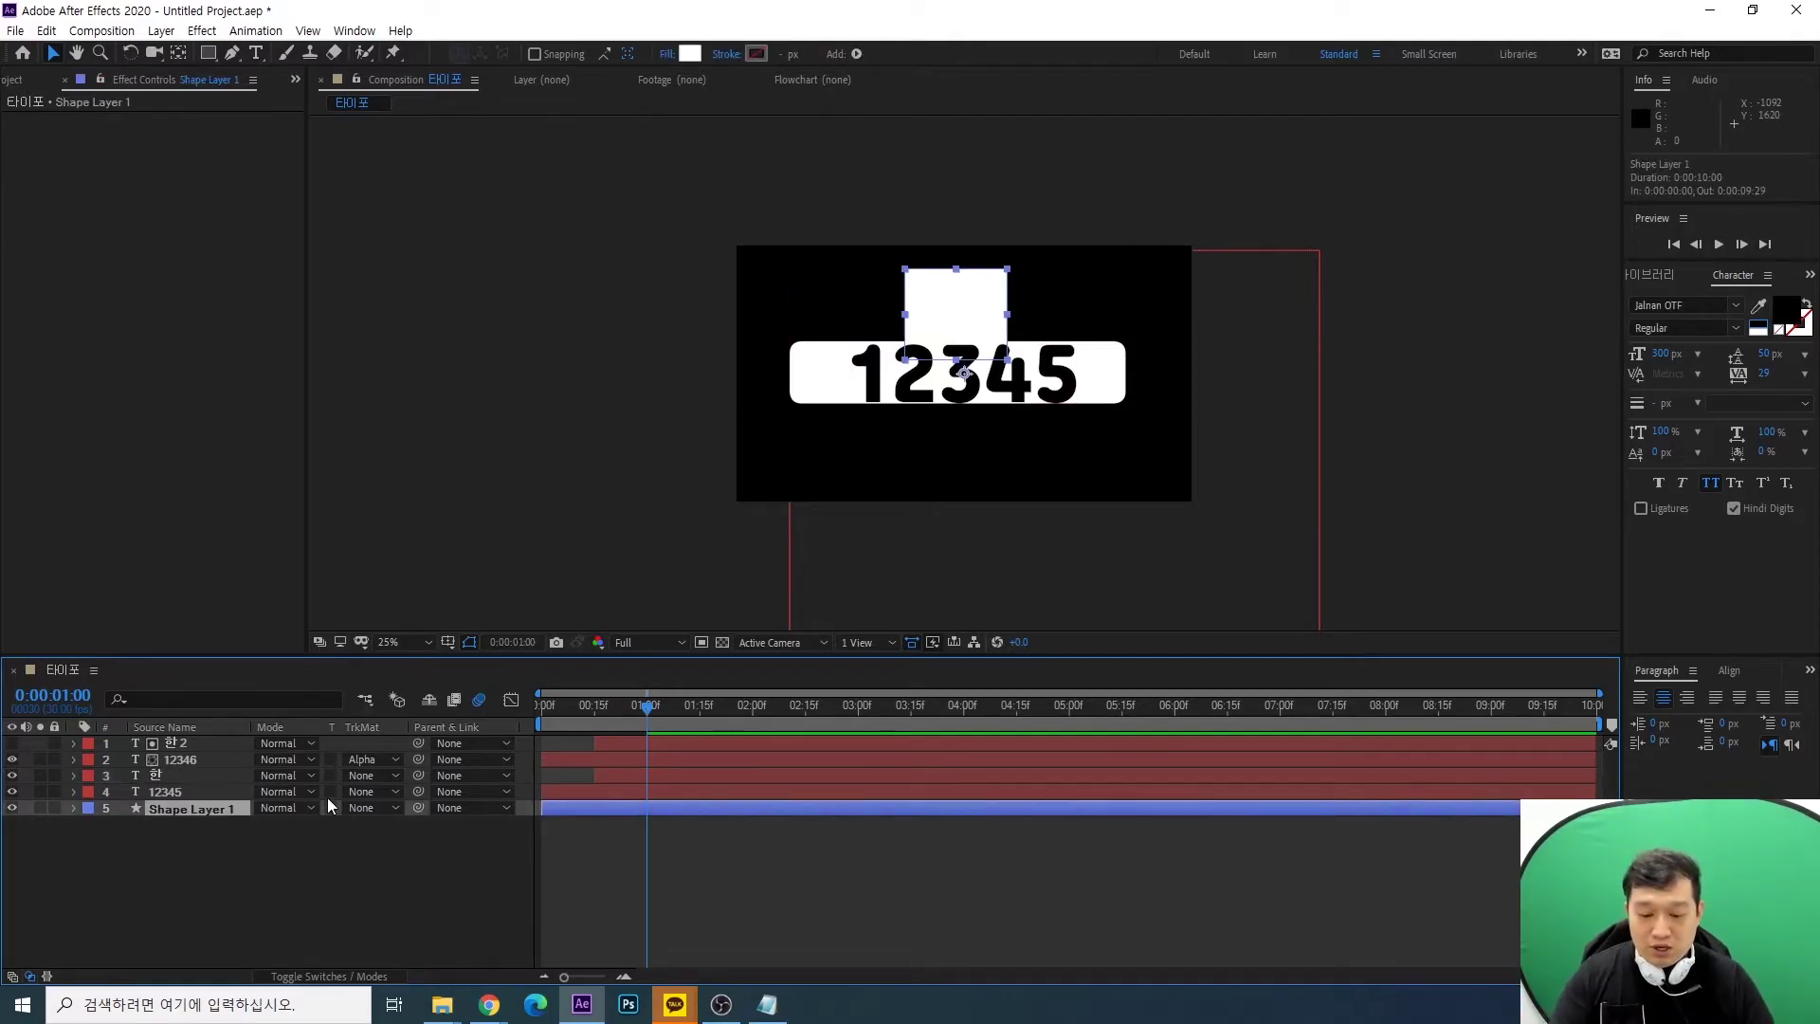
key(alt+bracketleft)
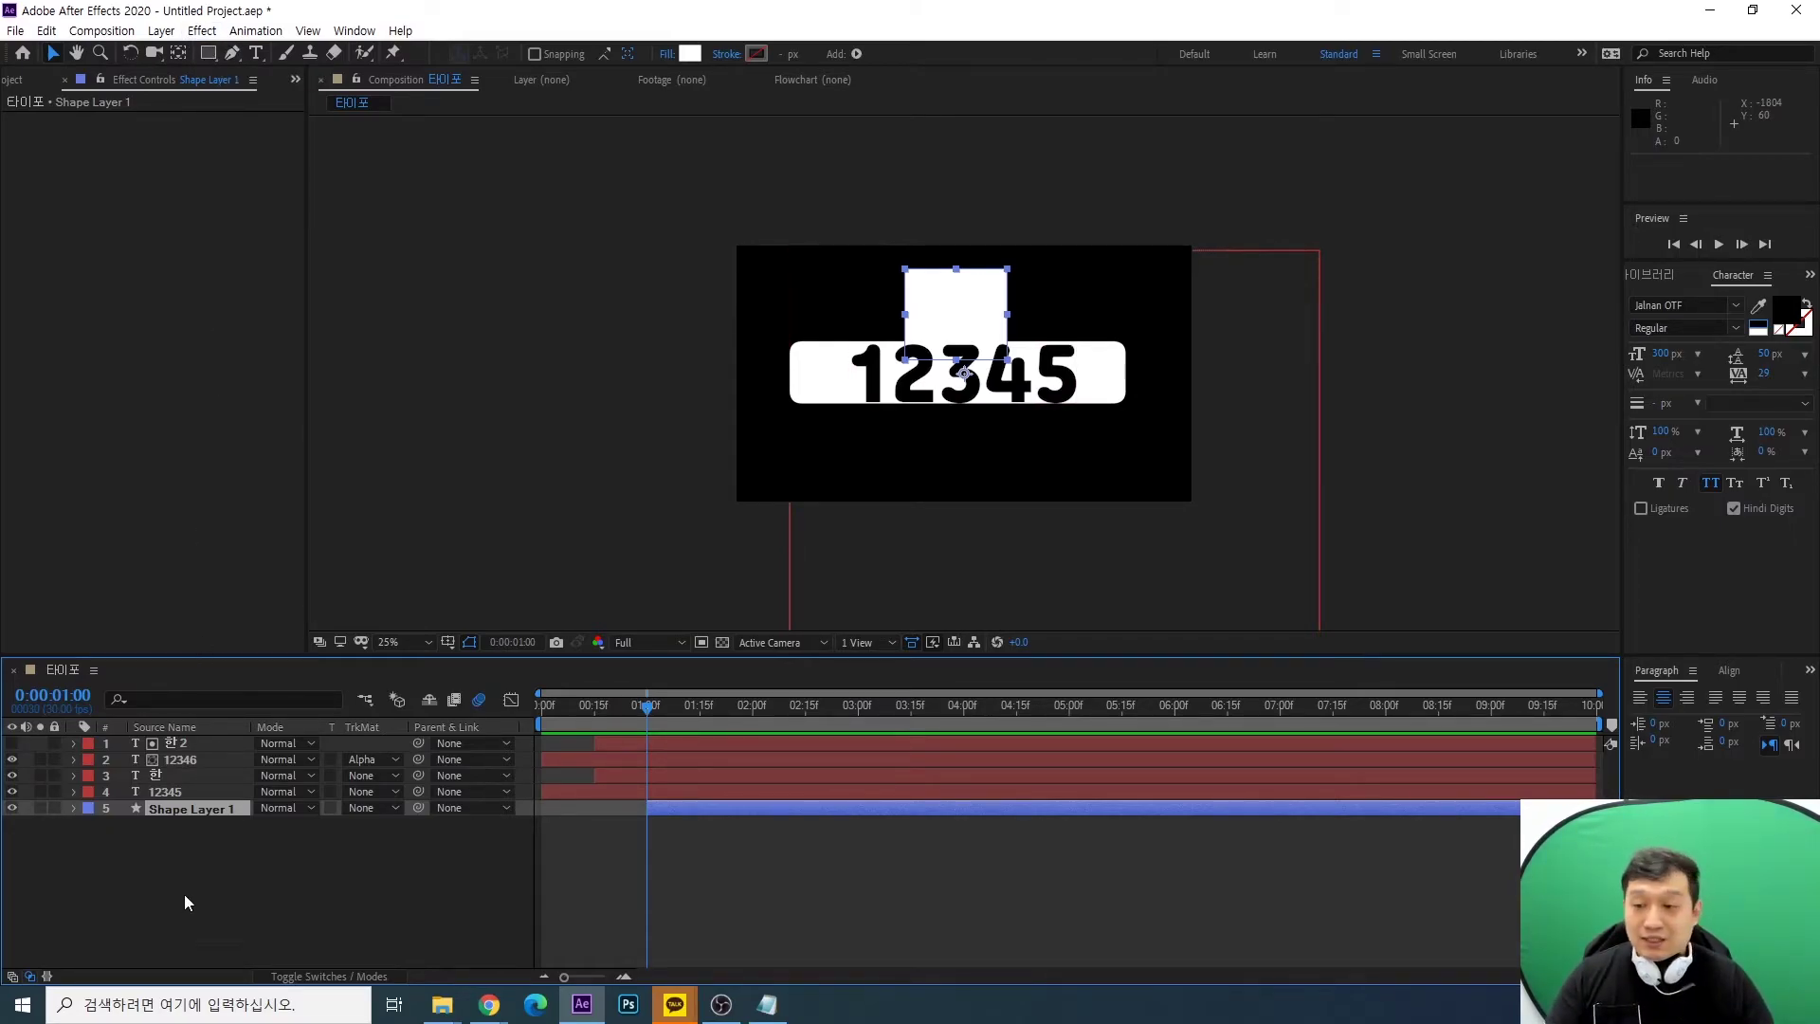
Add a new mask to Shape Layer 1 and enlarge it on all sides so it surrounds the white rectangle
right_click(205, 807)
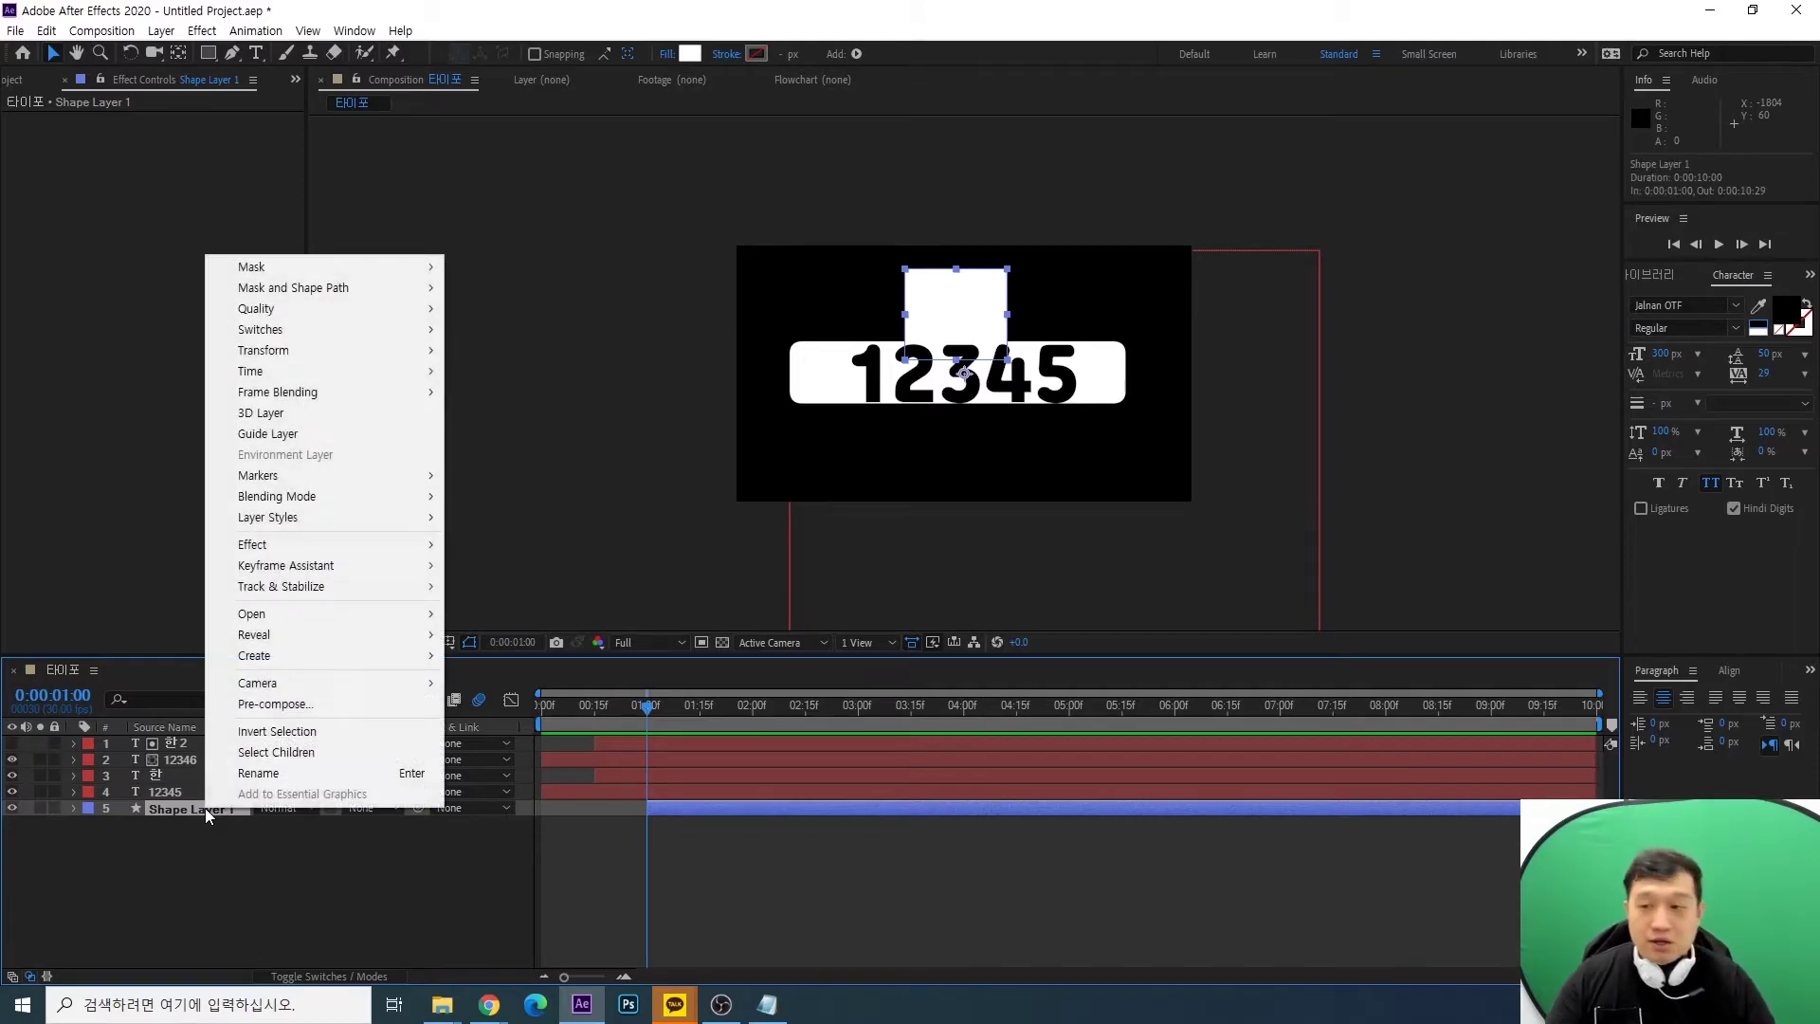
mouse_move(347, 265)
click(479, 267)
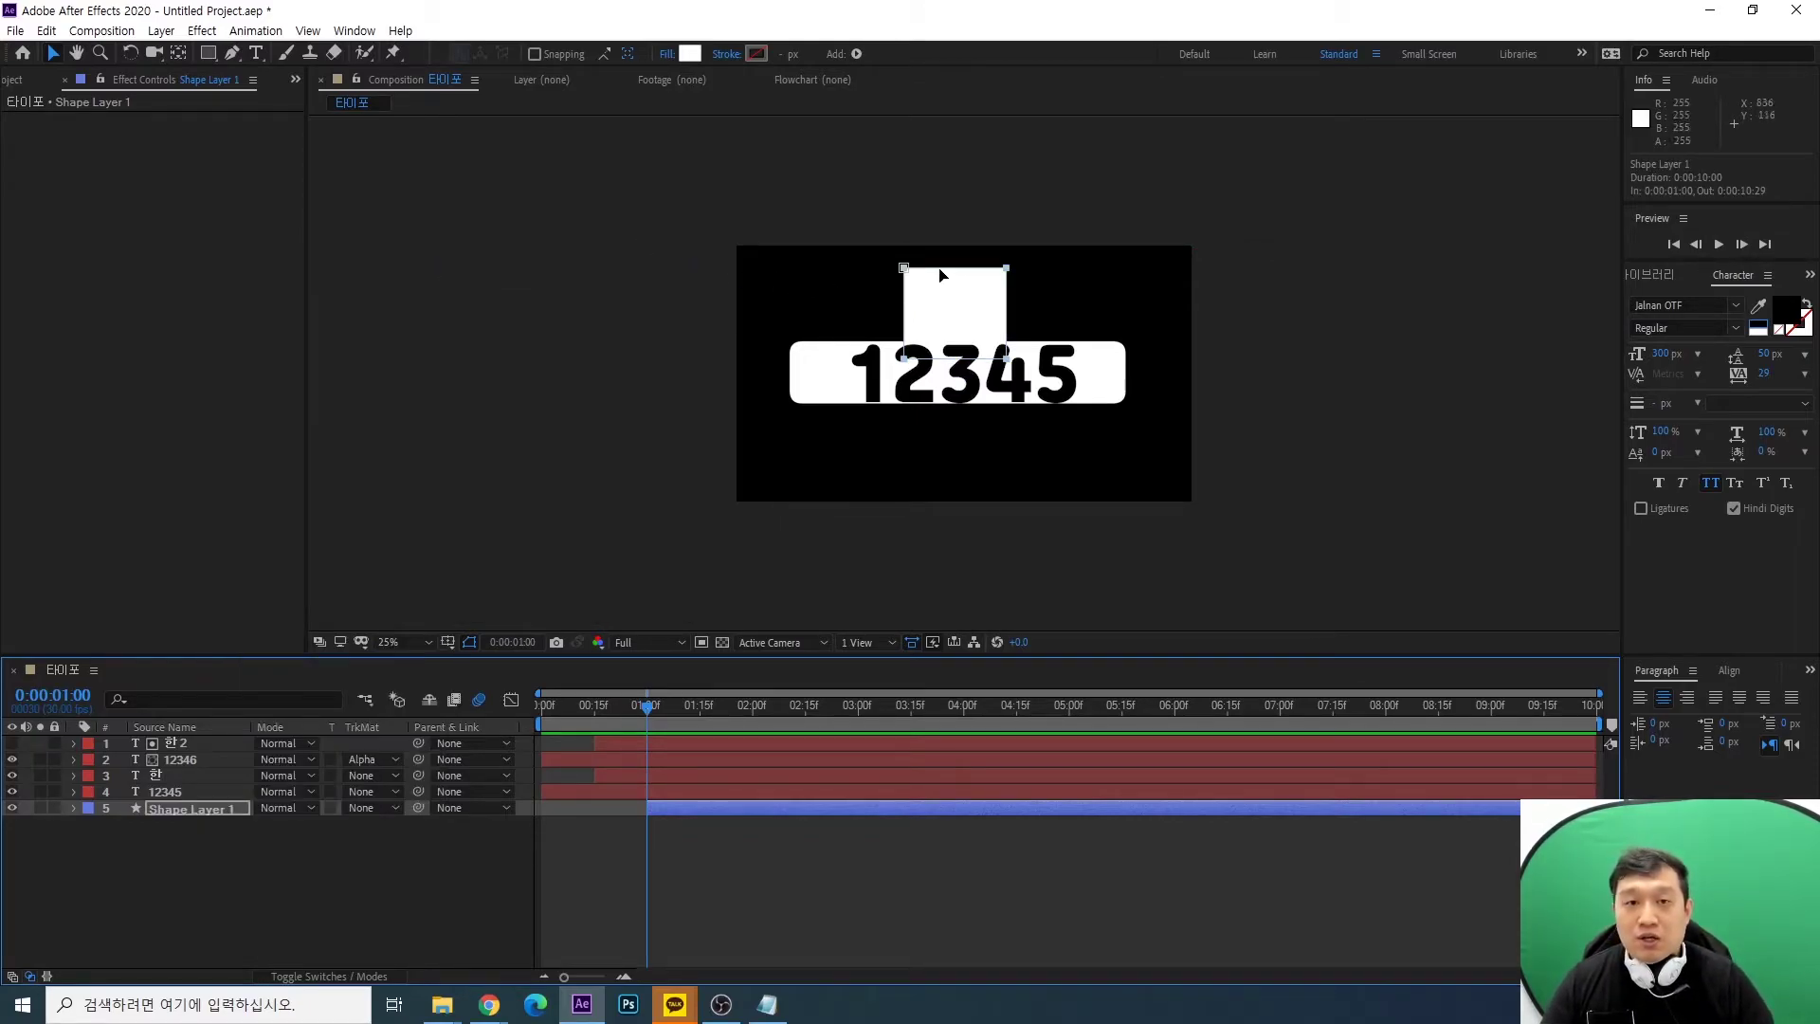
click(903, 271)
drag(1009, 271, 1008, 259)
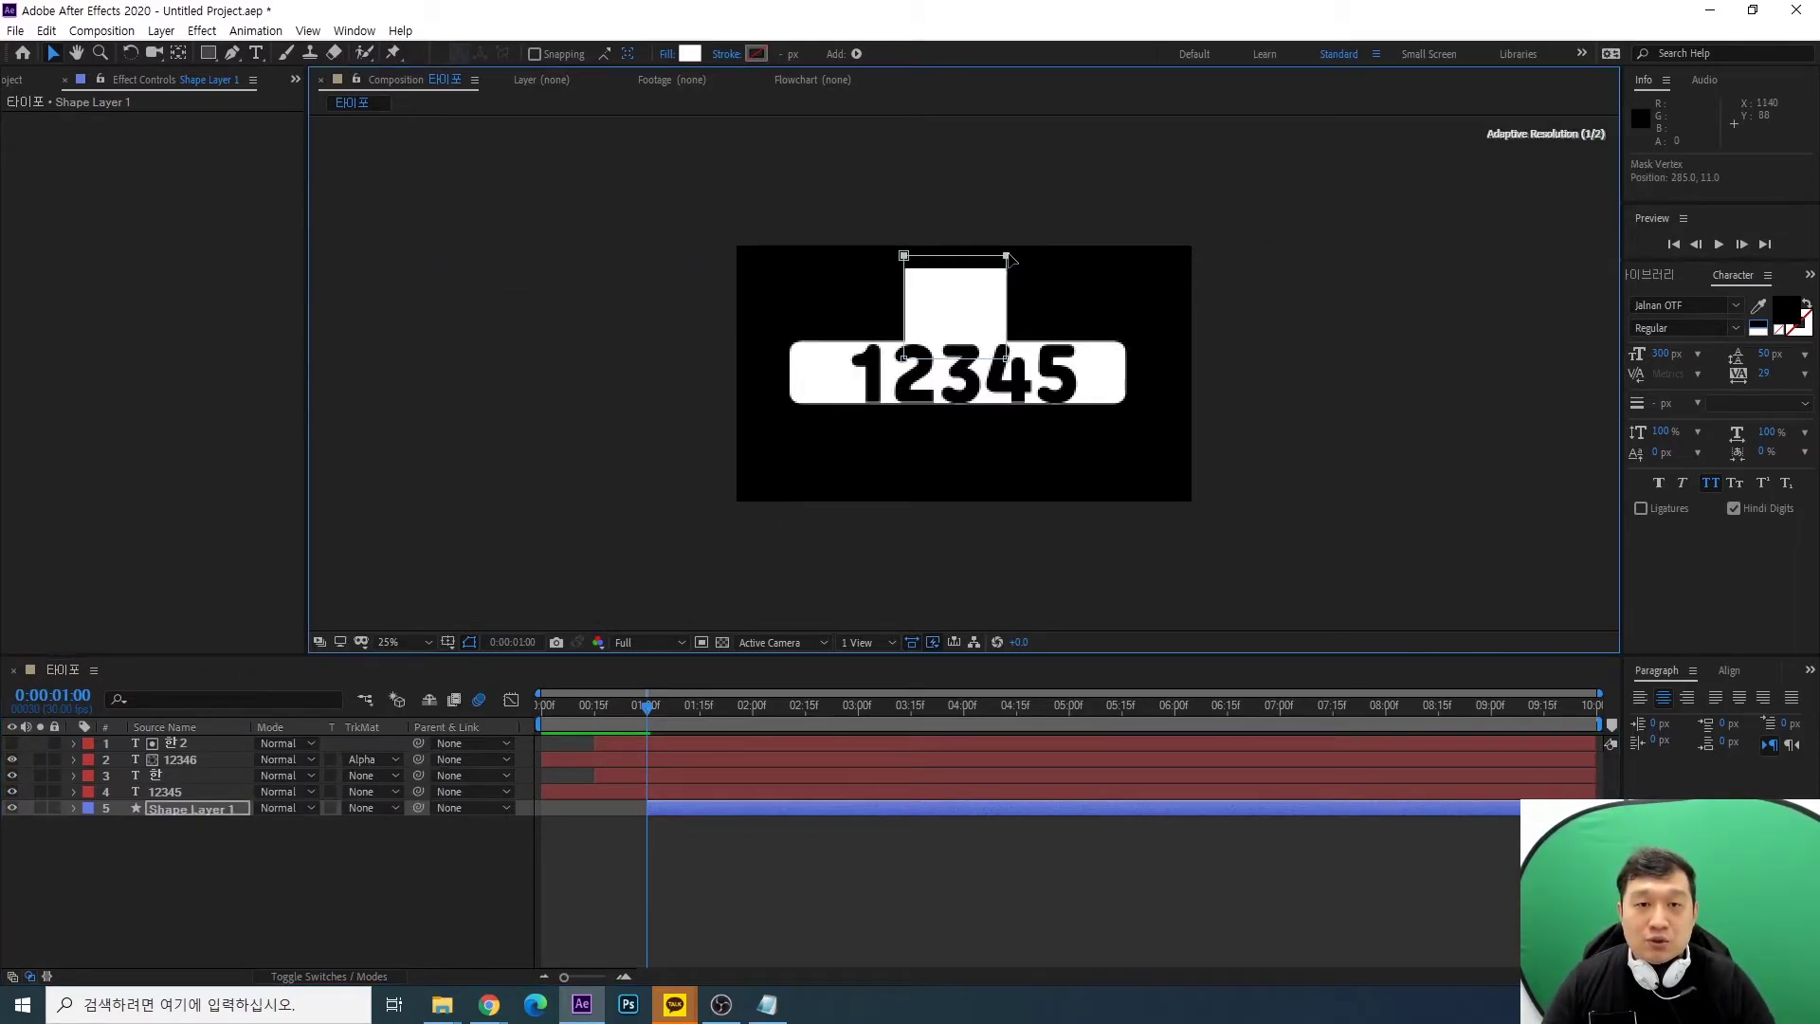
drag(904, 300, 908, 378)
mouse_move(1006, 312)
mouse_down()
mouse_move(1056, 313)
mouse_move(1034, 313)
mouse_up()
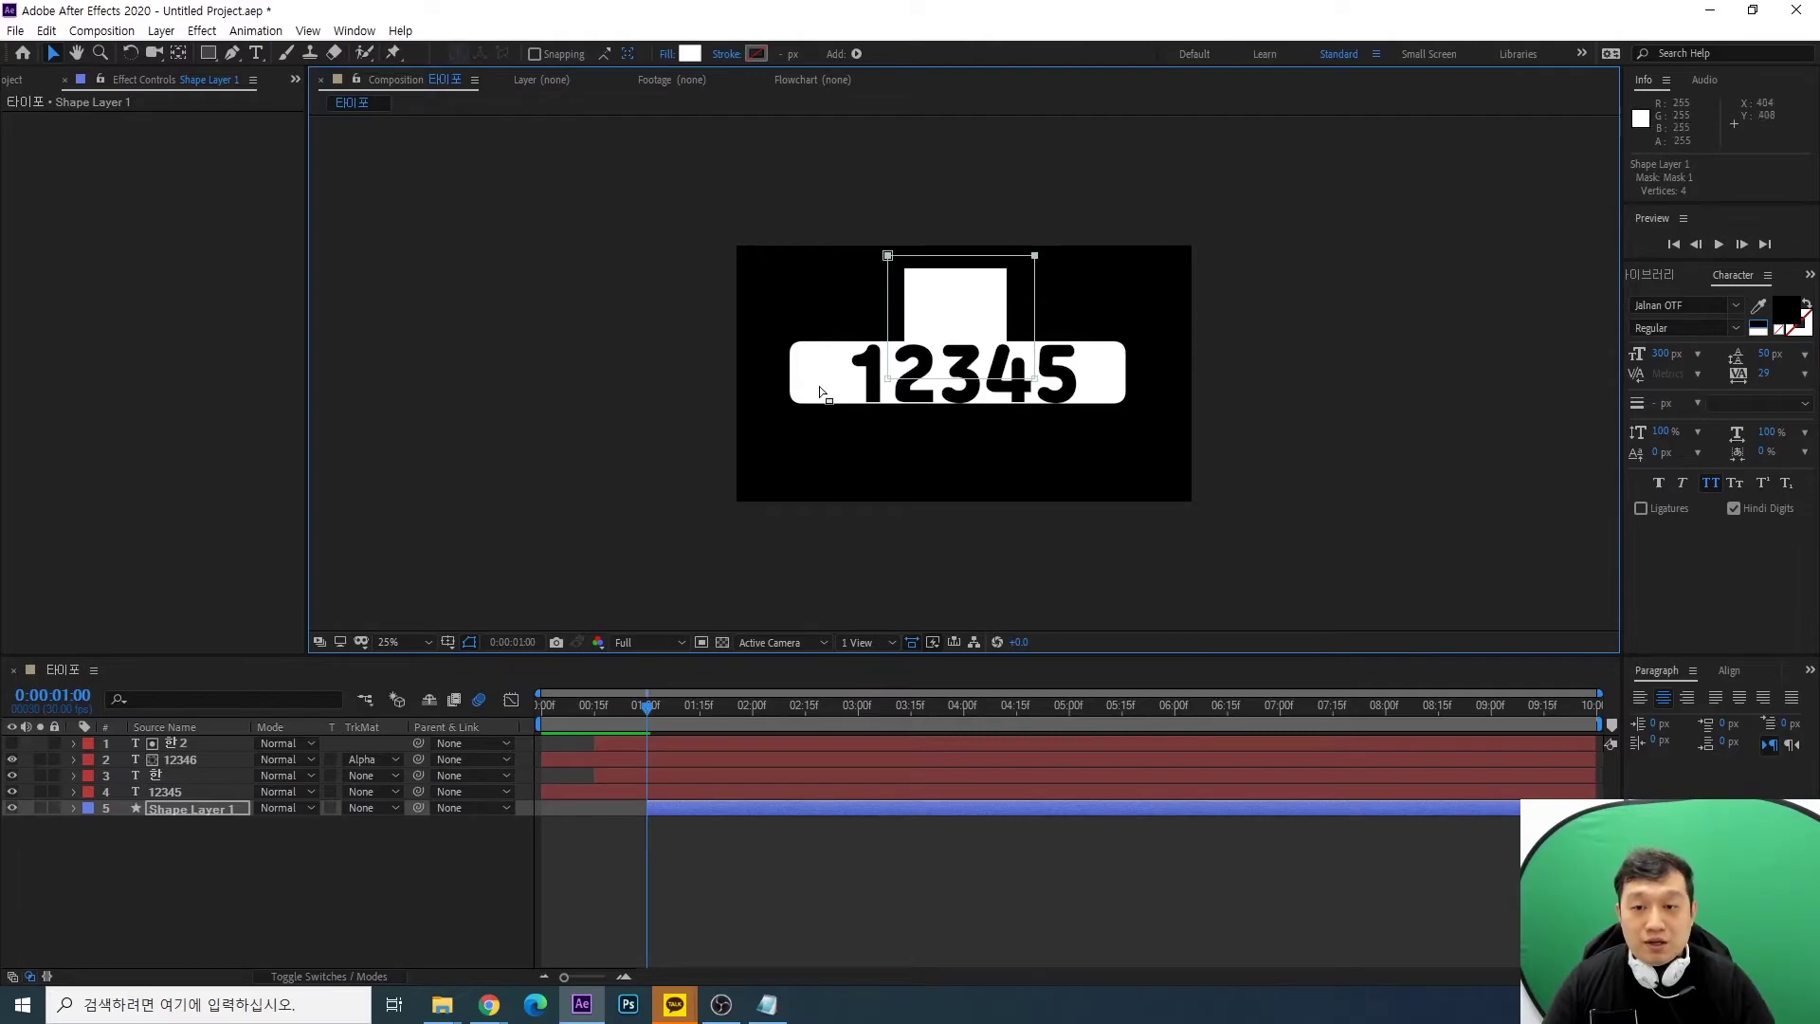
Keyframe Shape Layer 1's Mask Path open at 0:00:01:15 and collapsed to its lower edge at 0:00:01:00
click(702, 717)
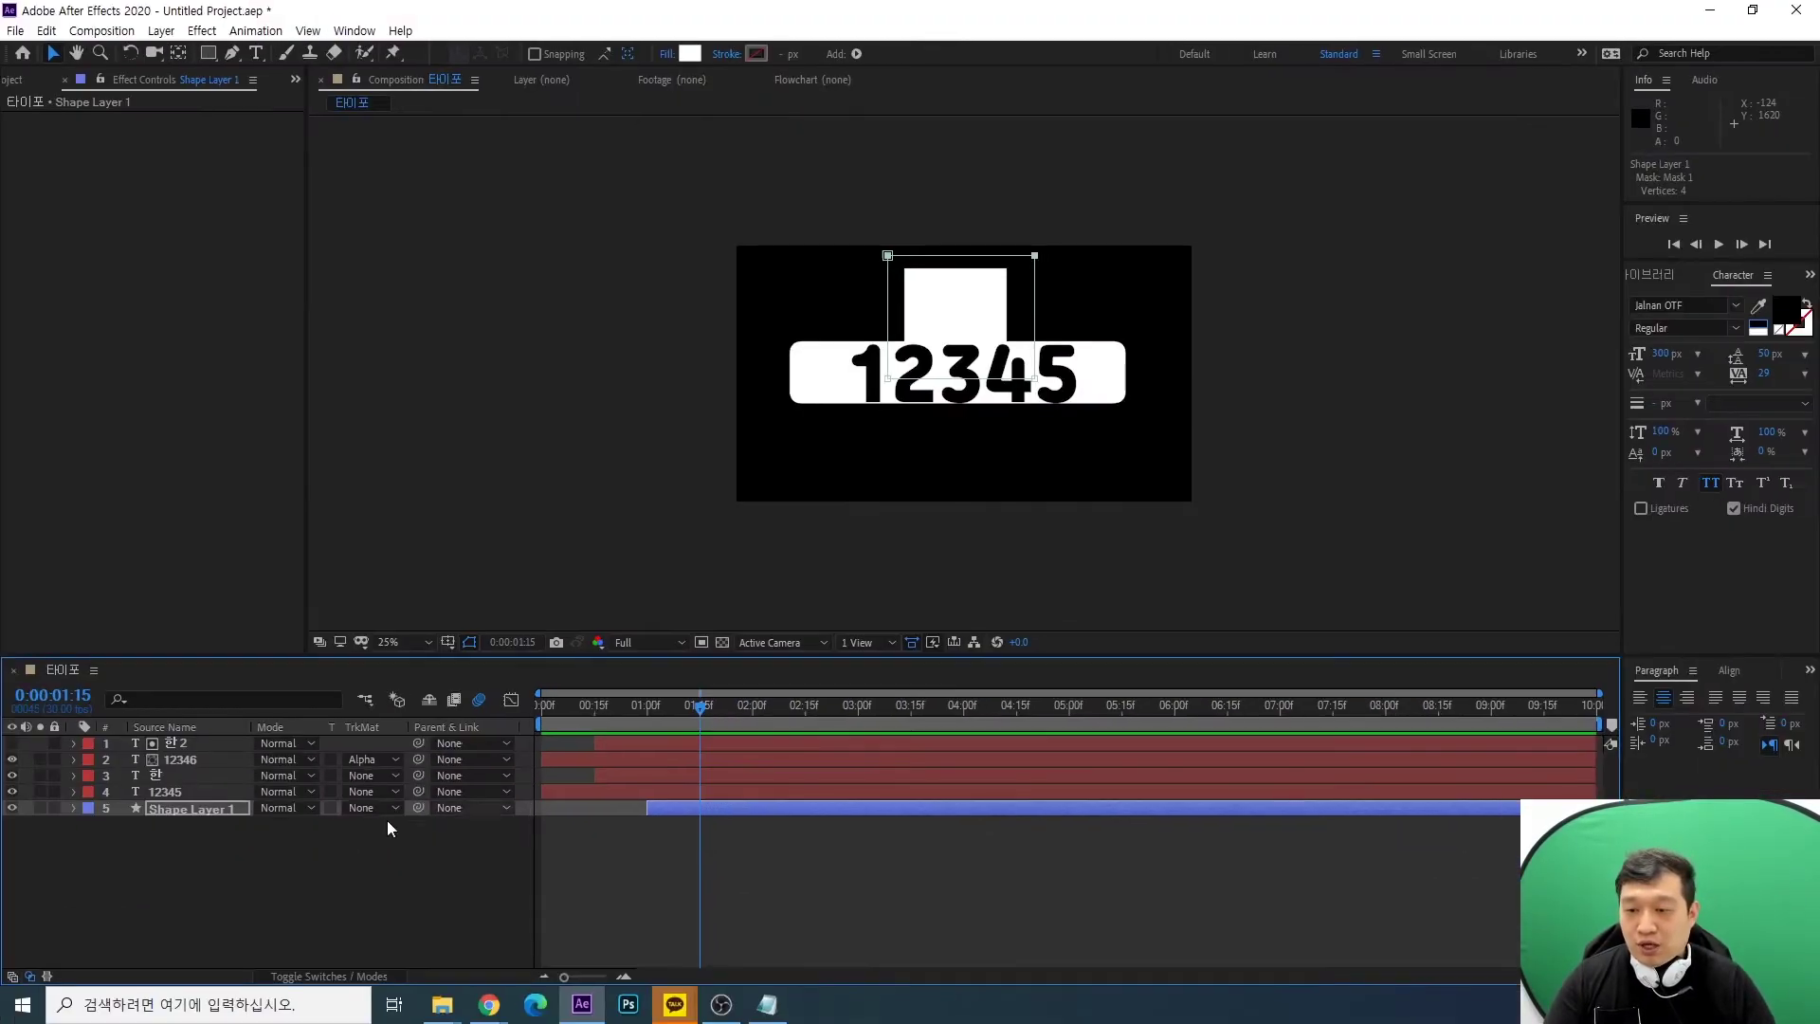
click(214, 809)
key(m)
click(645, 718)
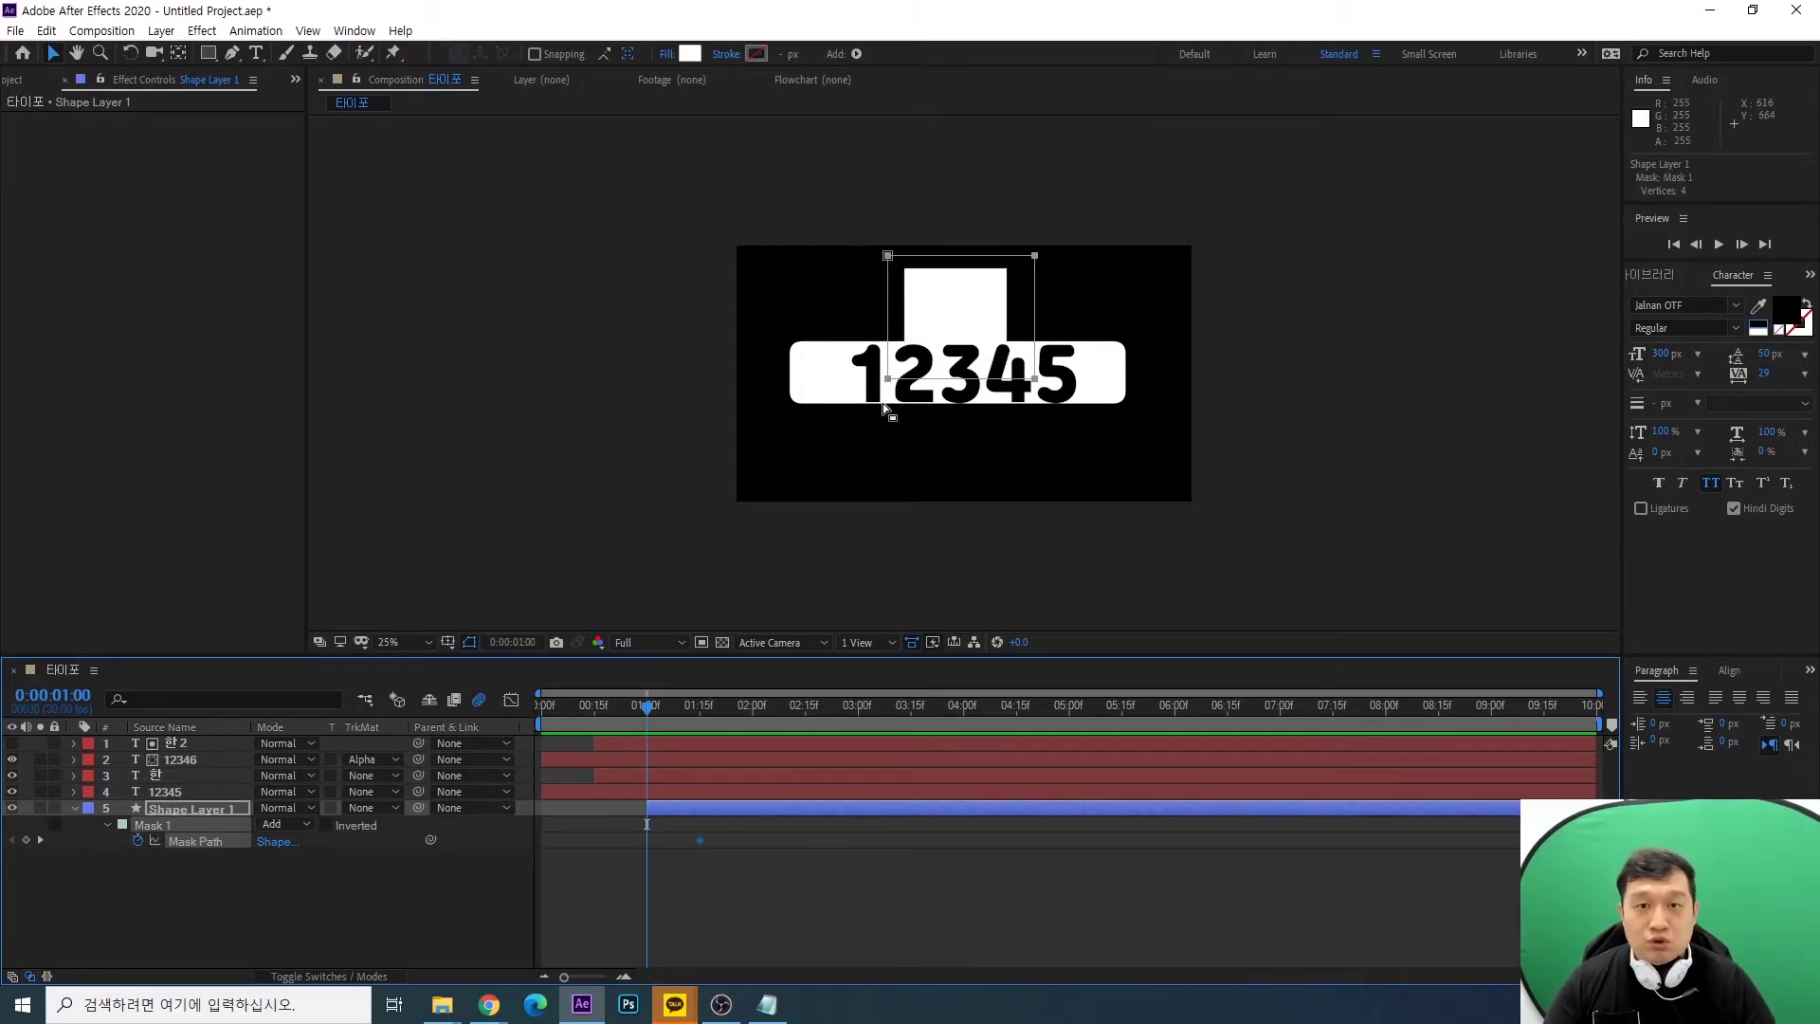
drag(820, 212, 1040, 406)
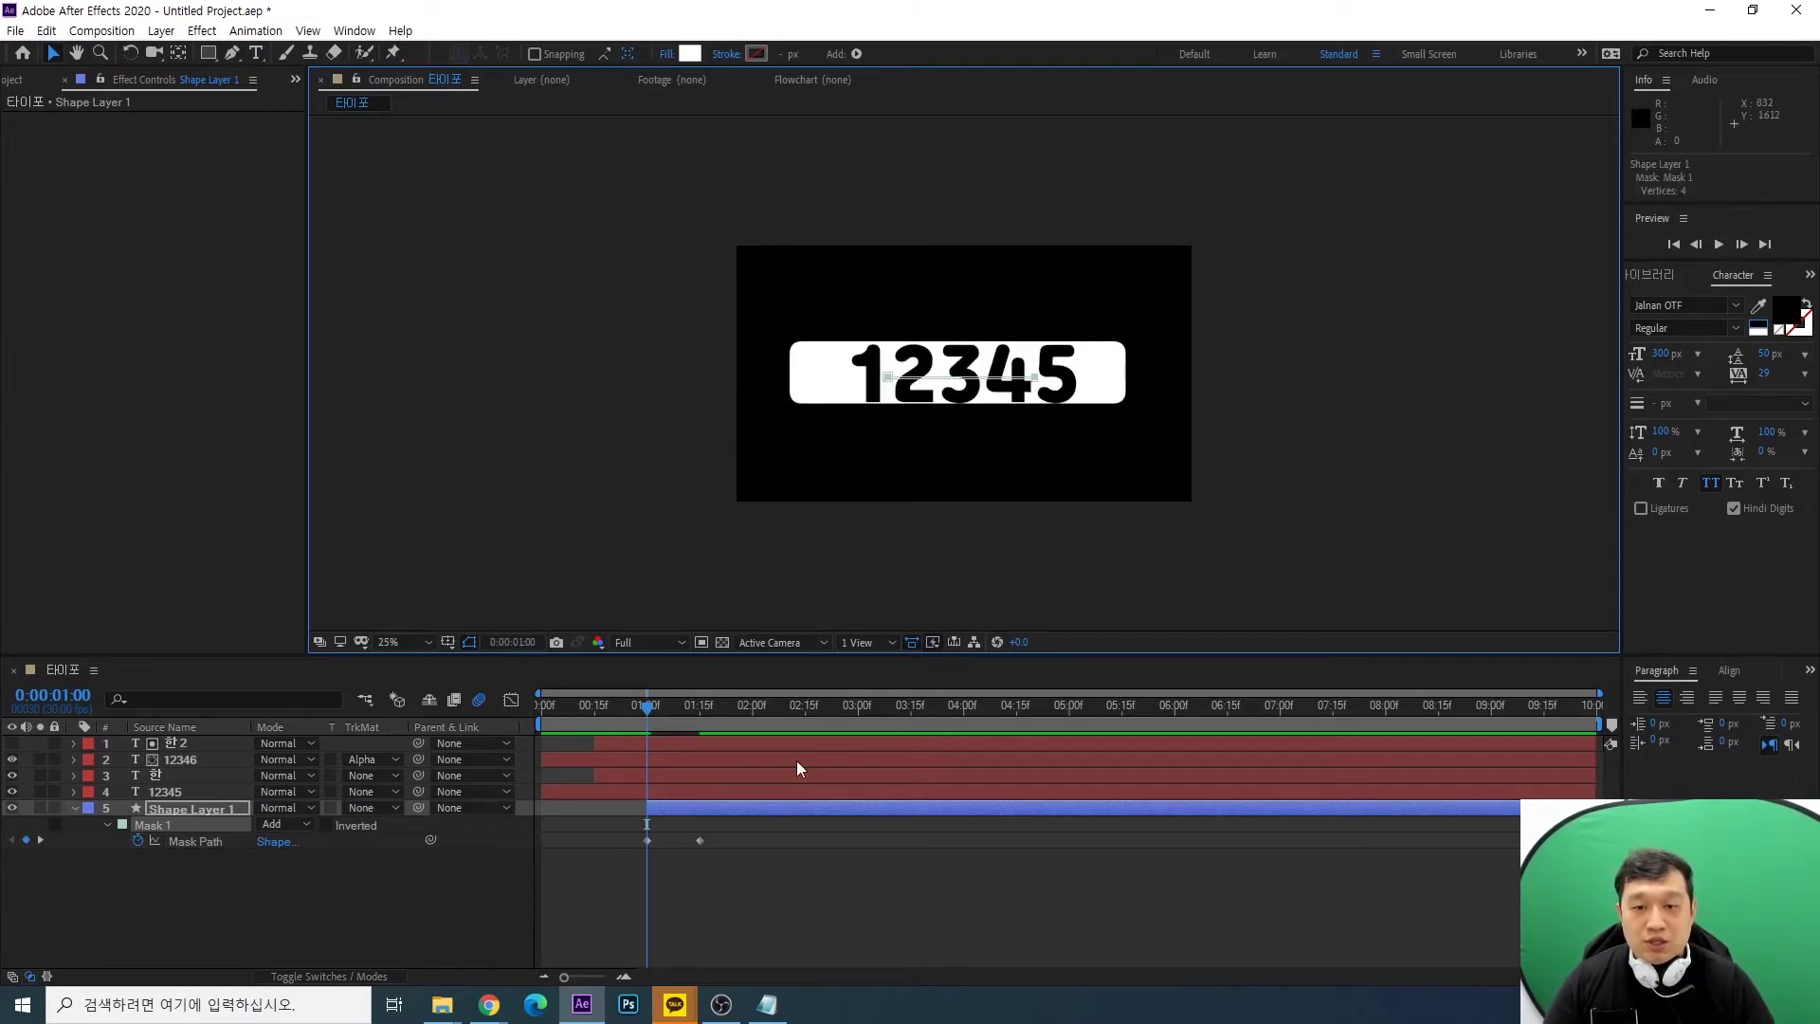
Enable motion blur for Shape Layer 1 and scrub through the rectangle's reveal up to 0:00:01:15
click(348, 976)
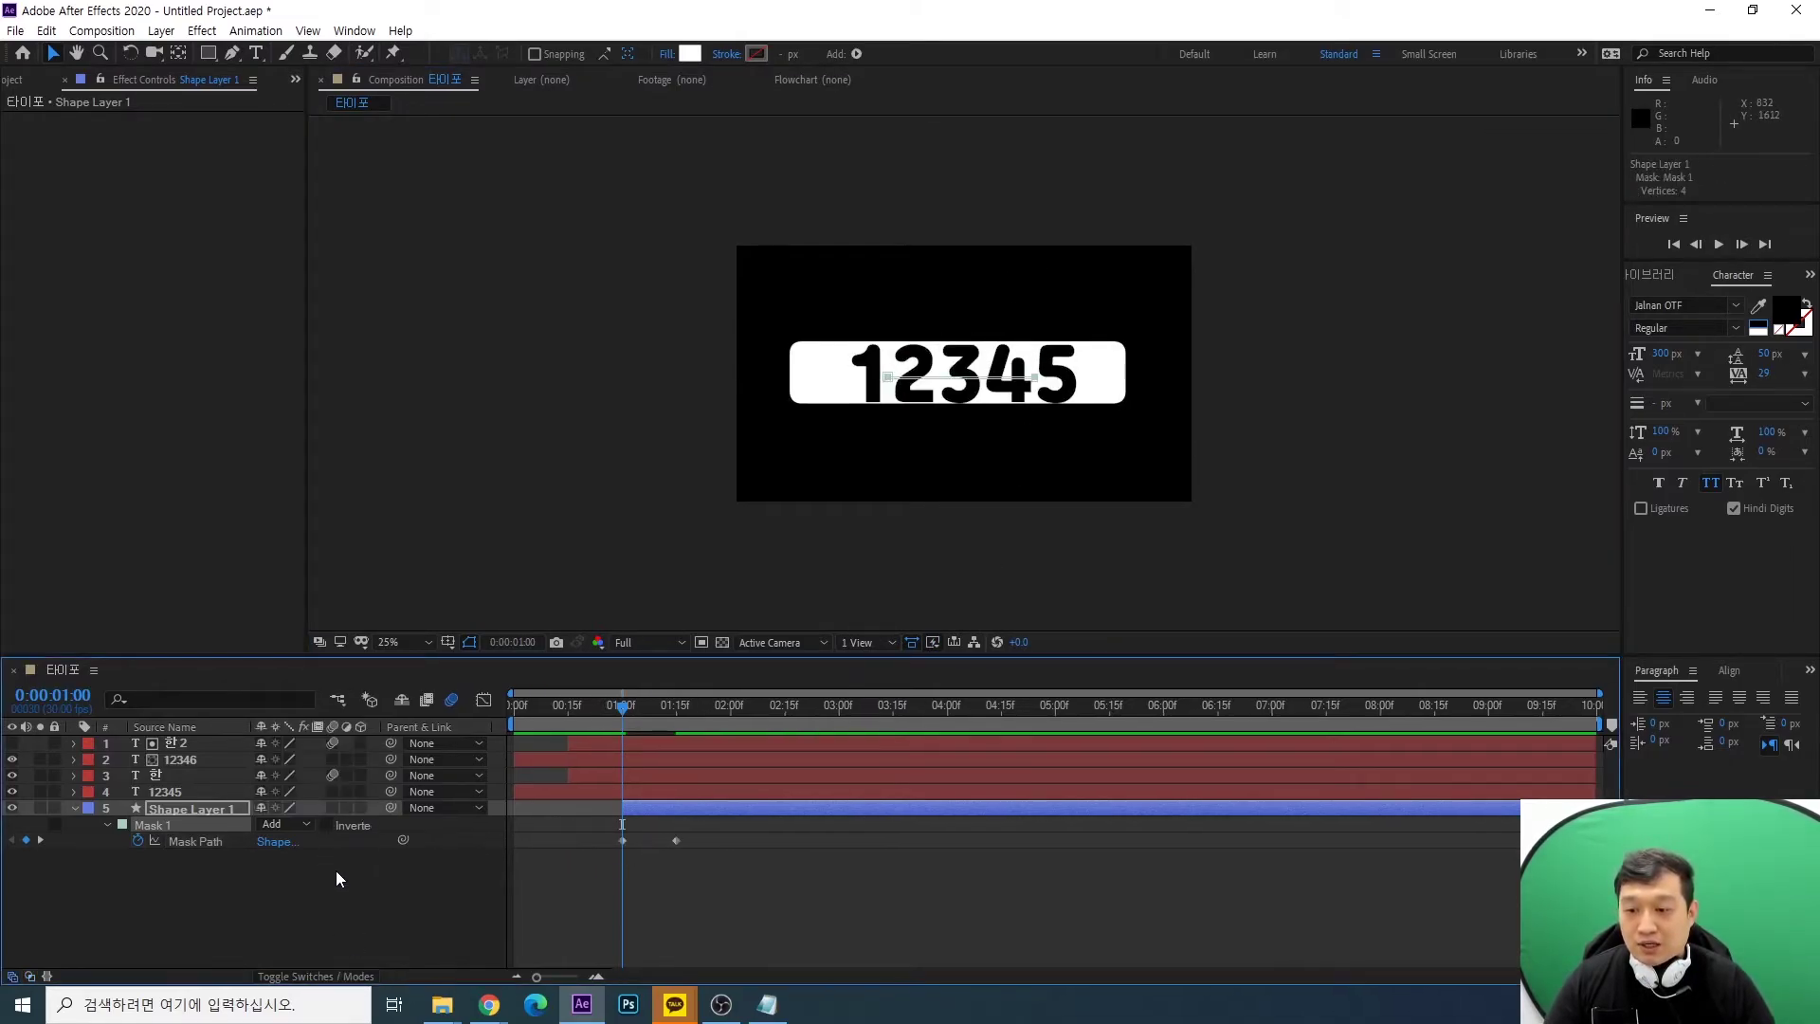
click(332, 807)
click(629, 912)
drag(568, 709, 650, 736)
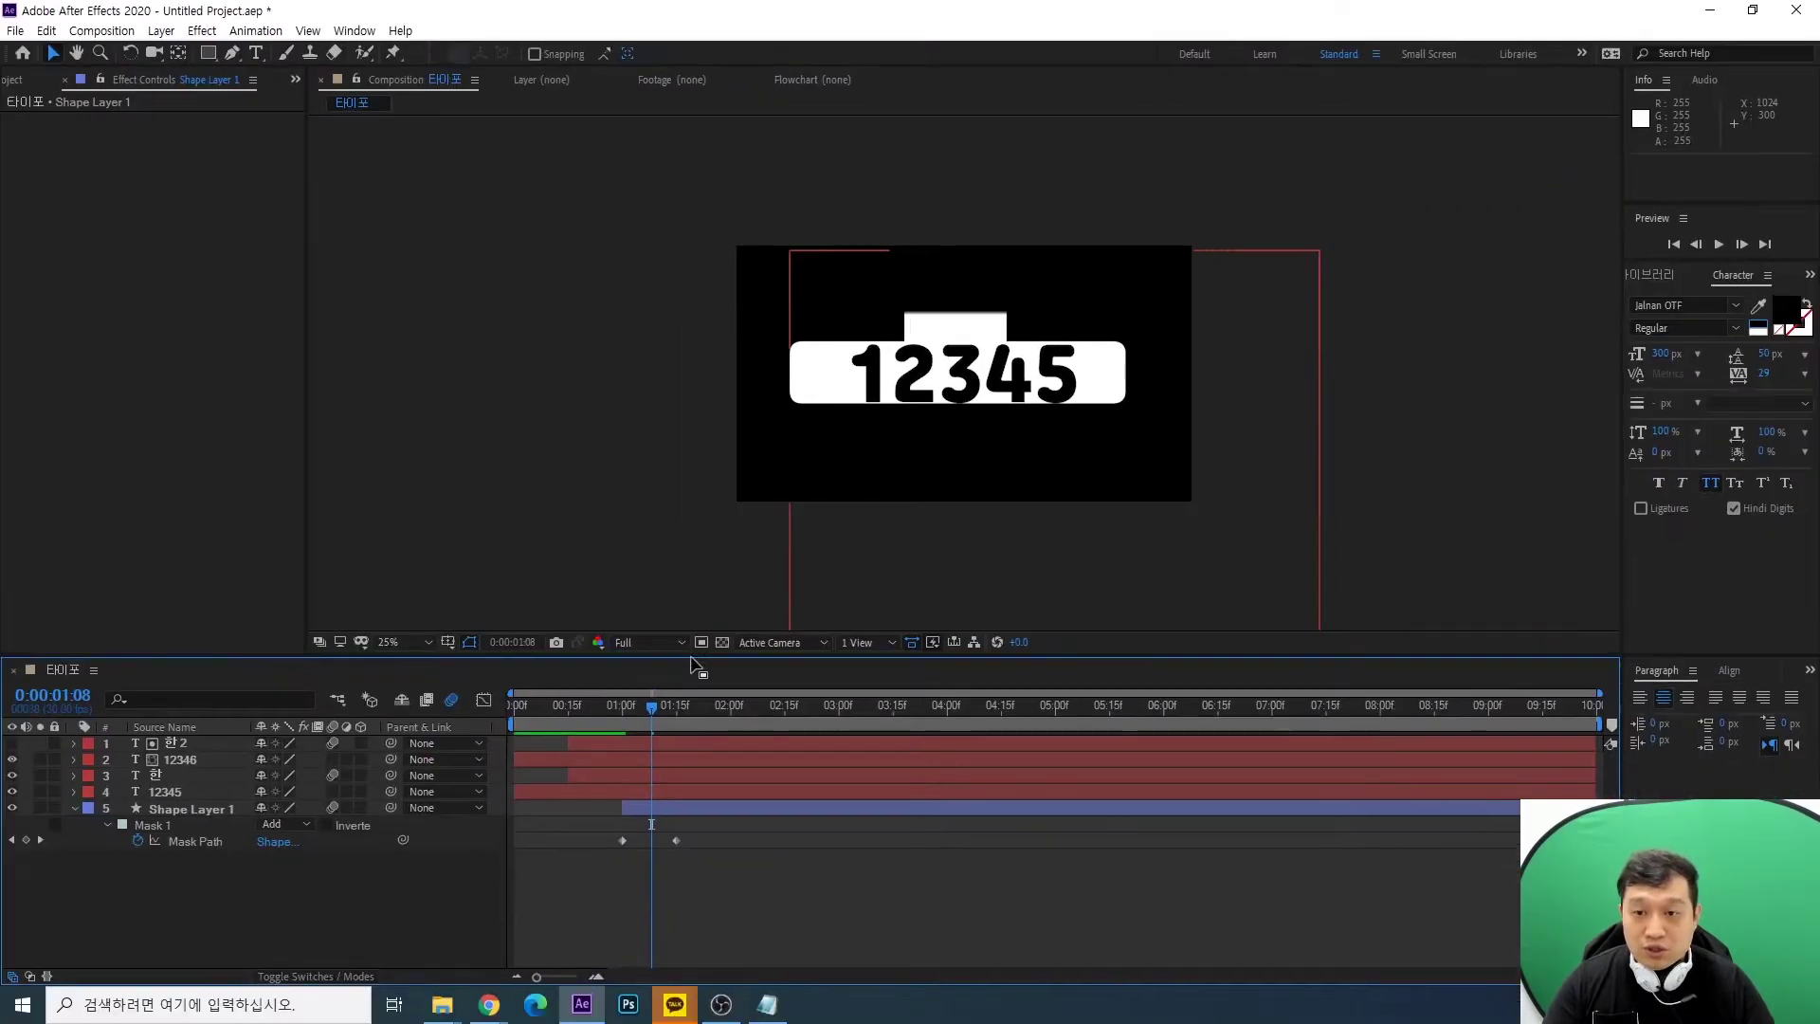
mouse_move(651, 735)
mouse_down()
mouse_move(640, 713)
mouse_move(677, 715)
mouse_up()
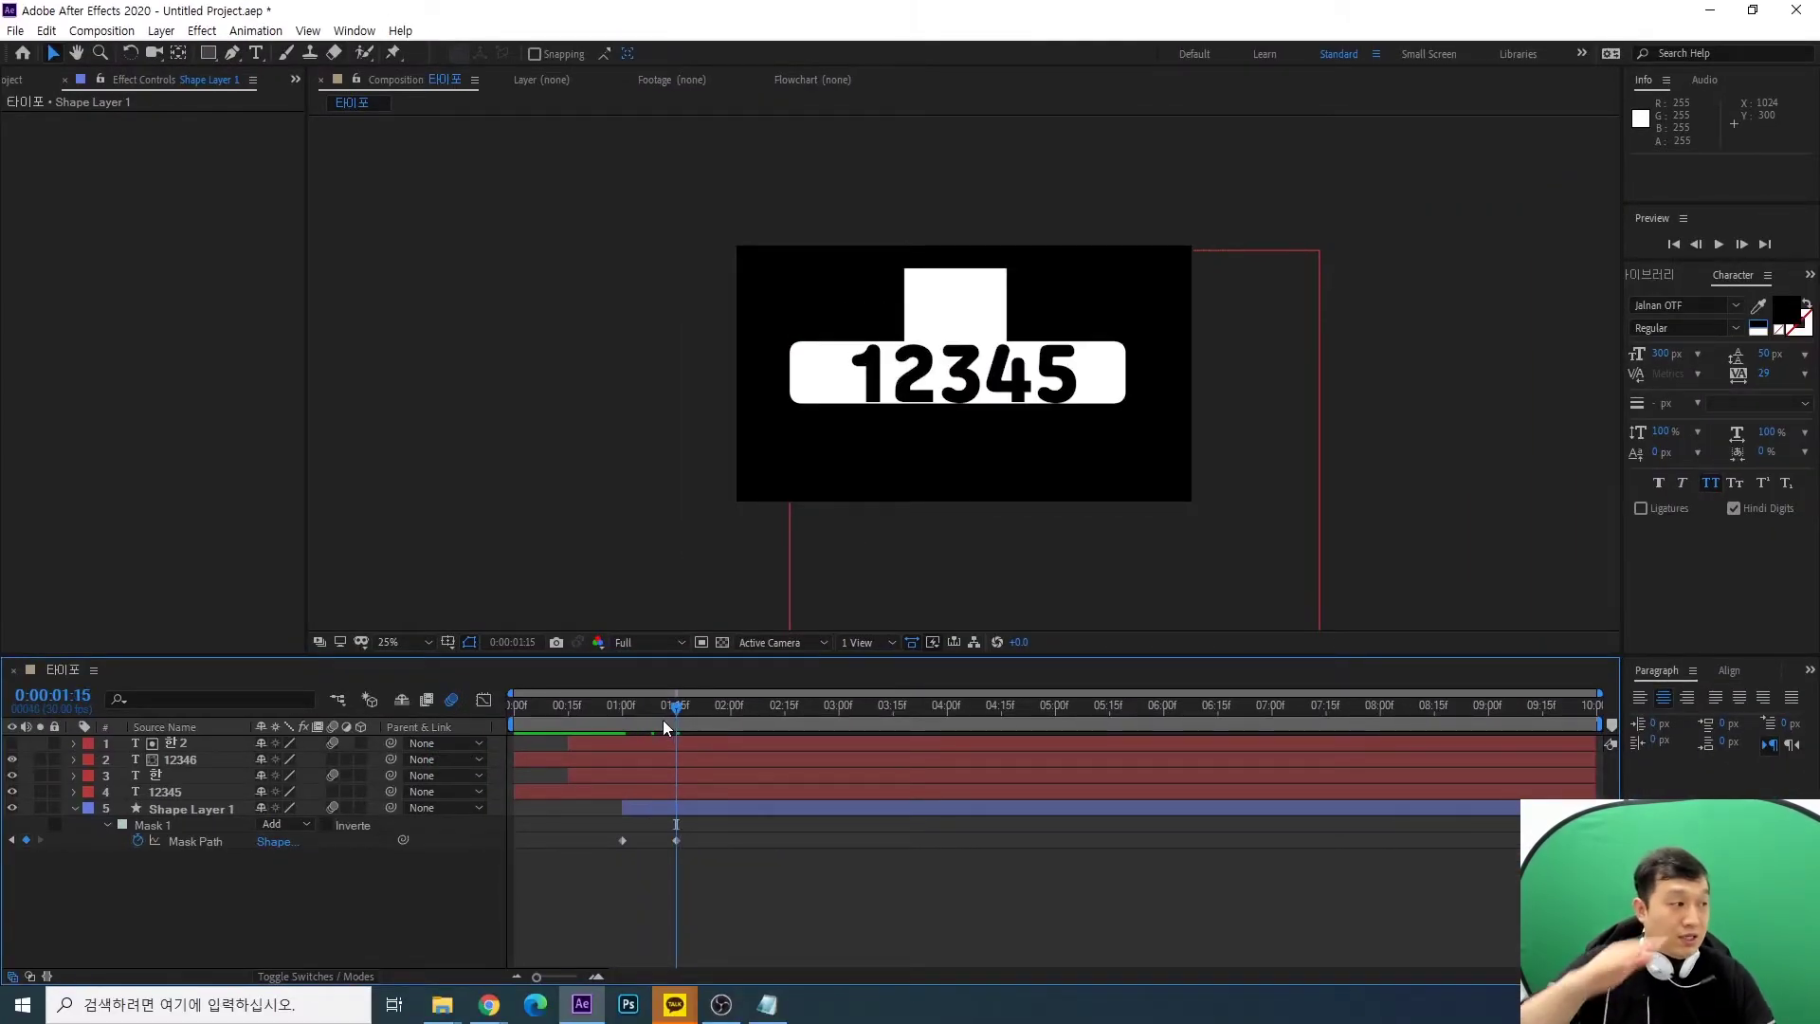
Play the reference video's next transition in Chrome, return to After Effects and scrub the composition from the start to 0:00:01:15
click(489, 1004)
click(447, 955)
click(566, 286)
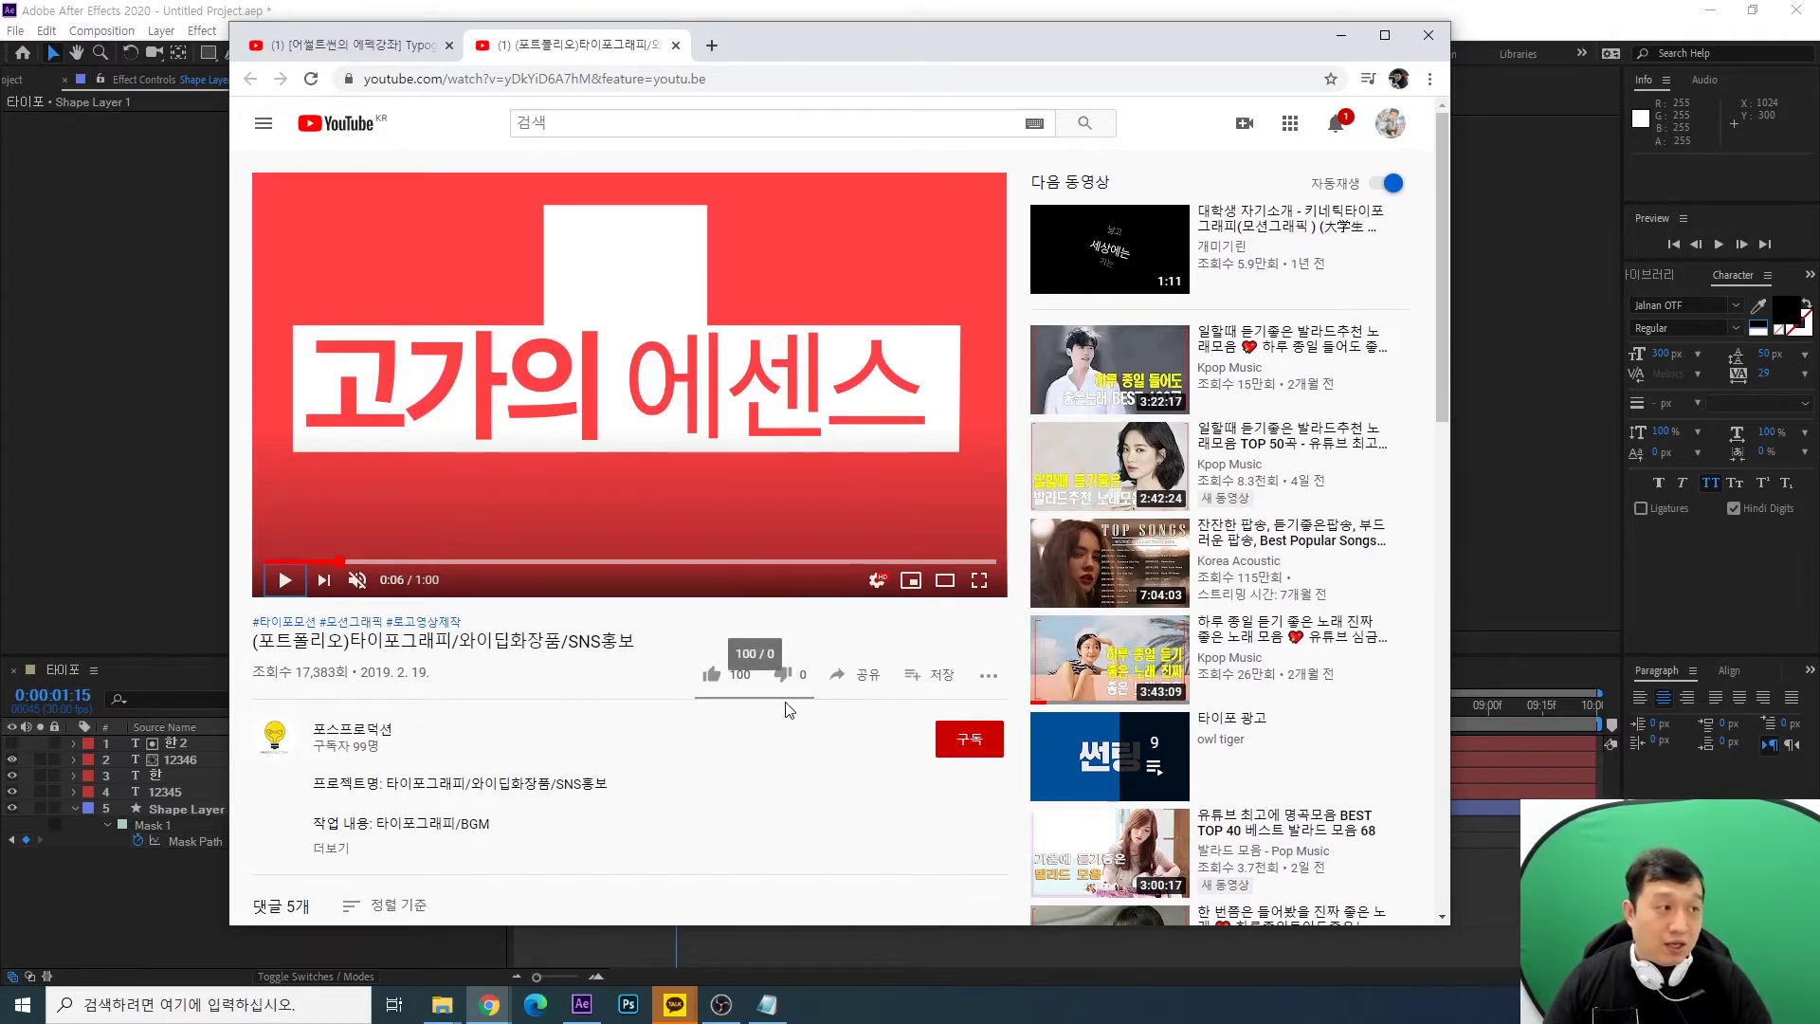
key(space)
key(space)
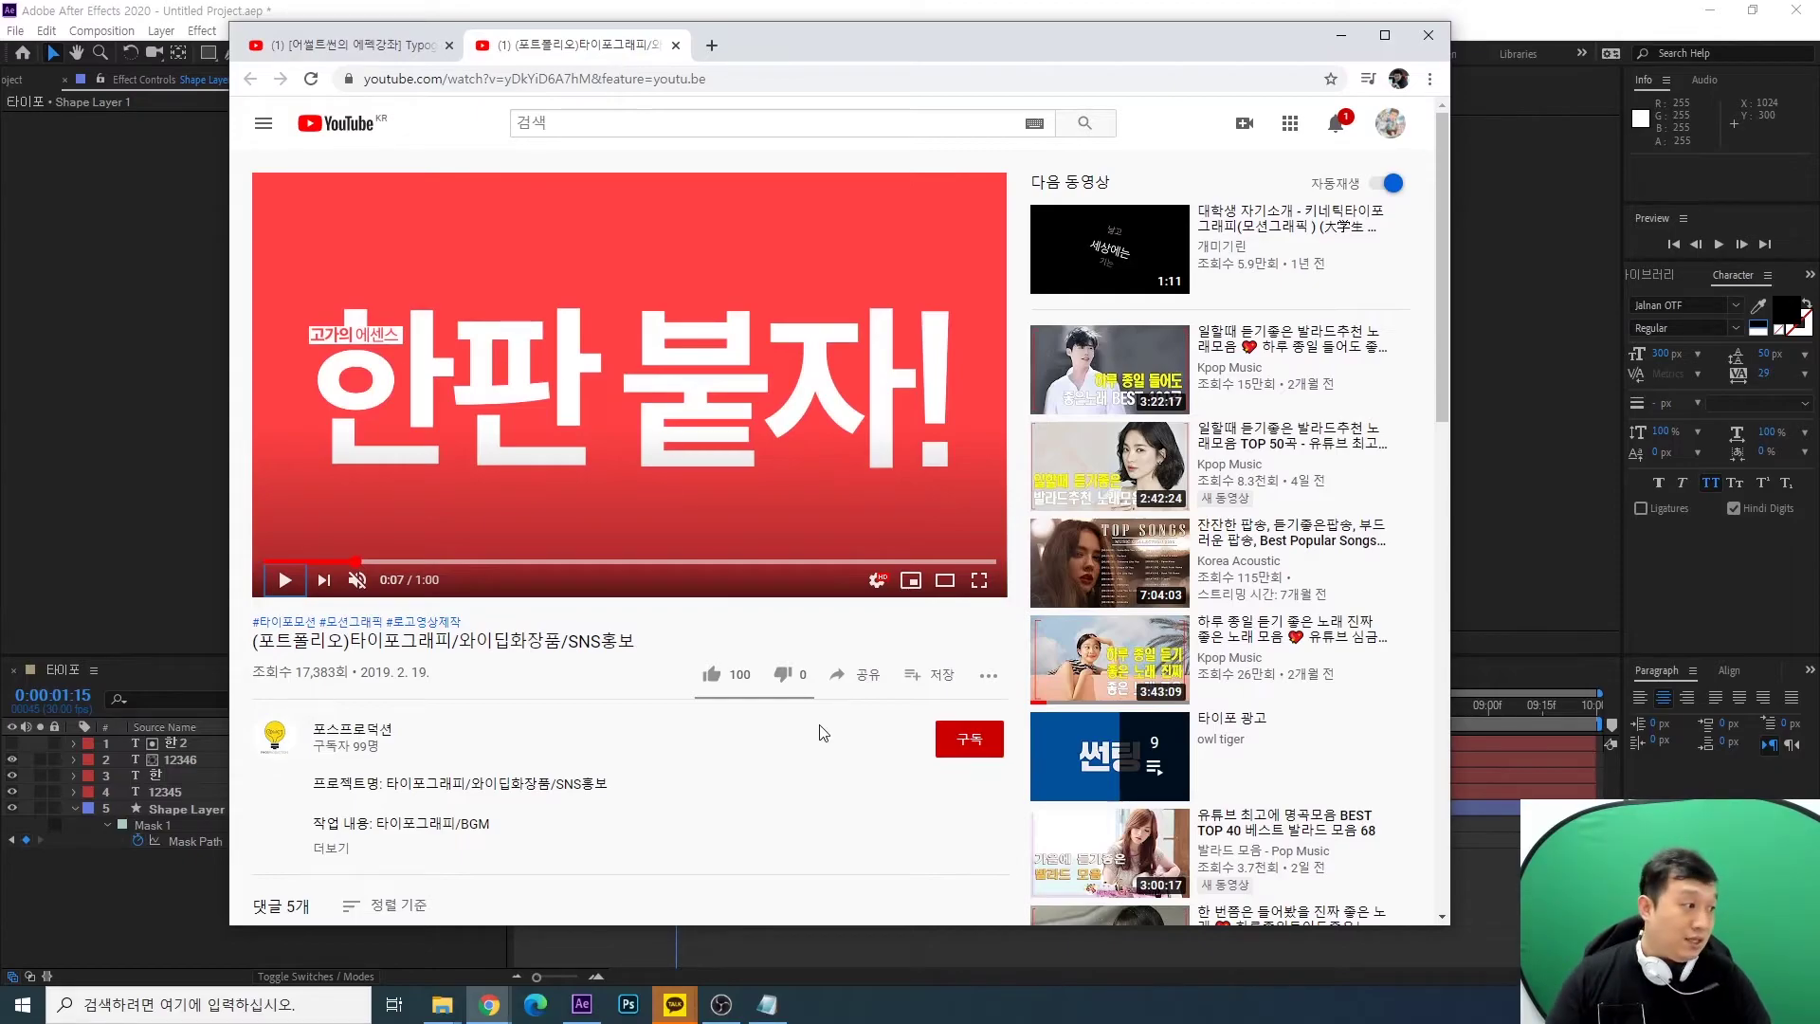
click(71, 810)
click(73, 808)
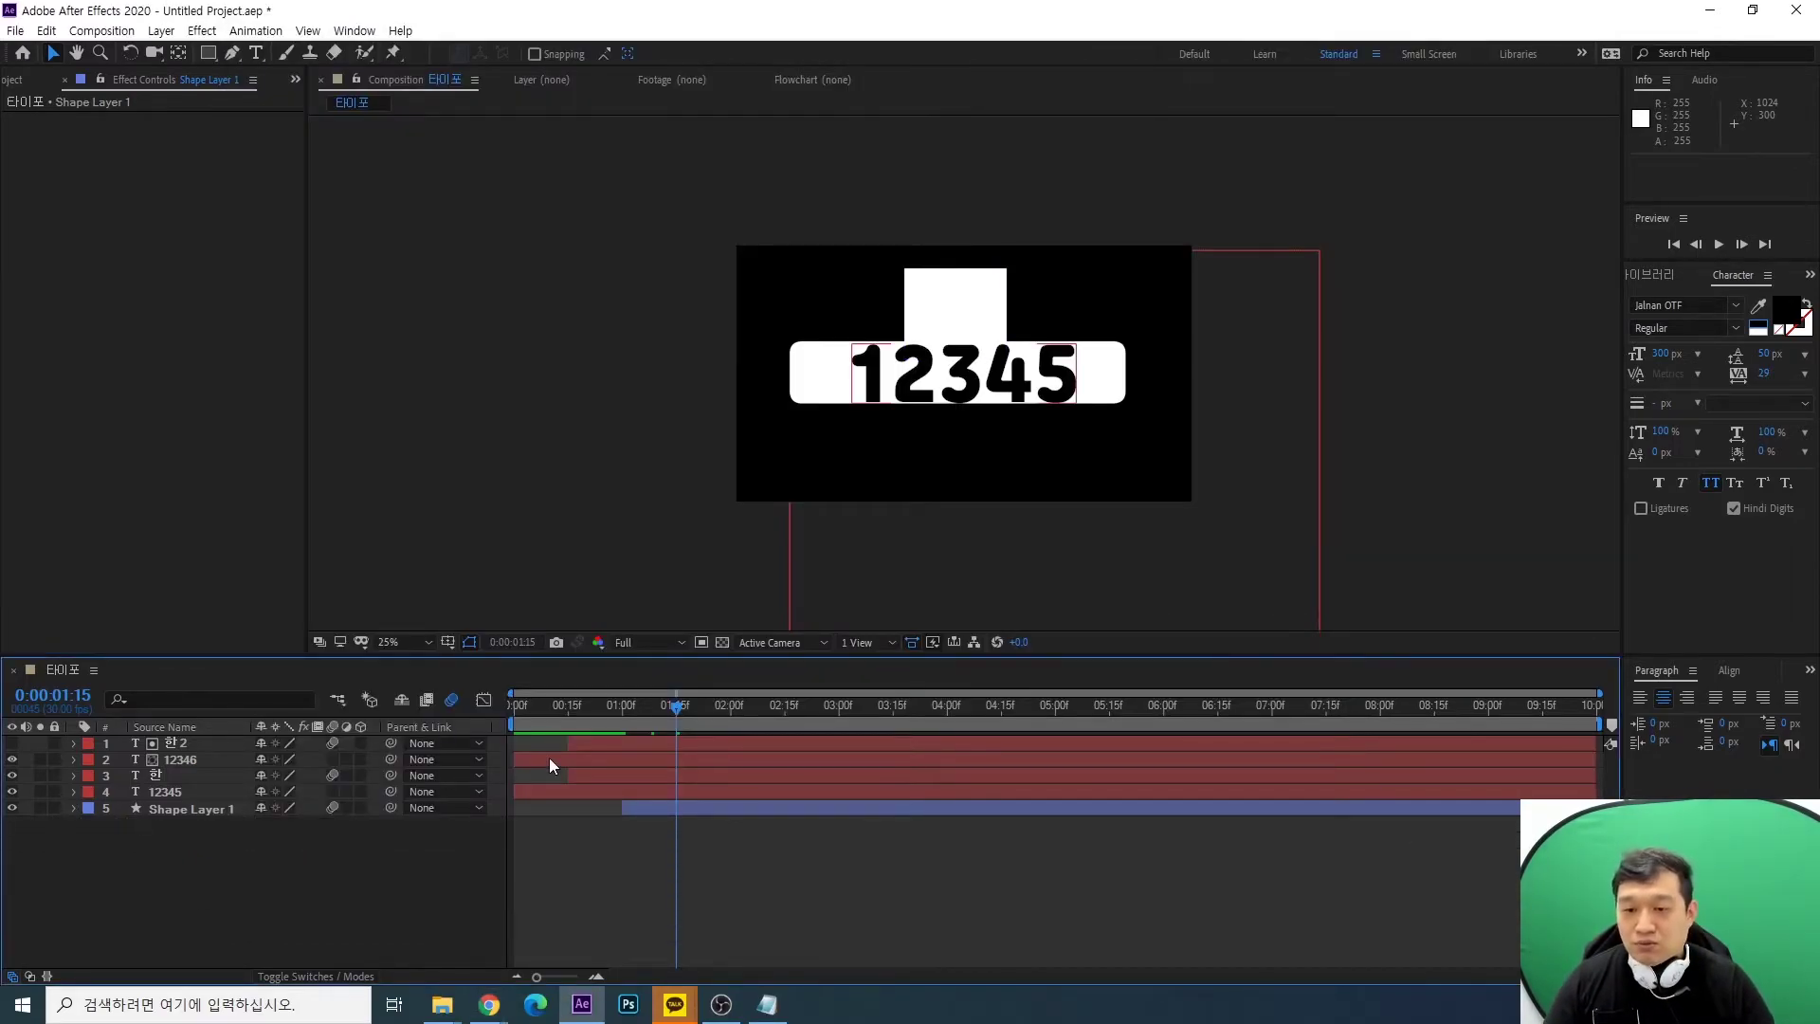
drag(532, 711, 677, 736)
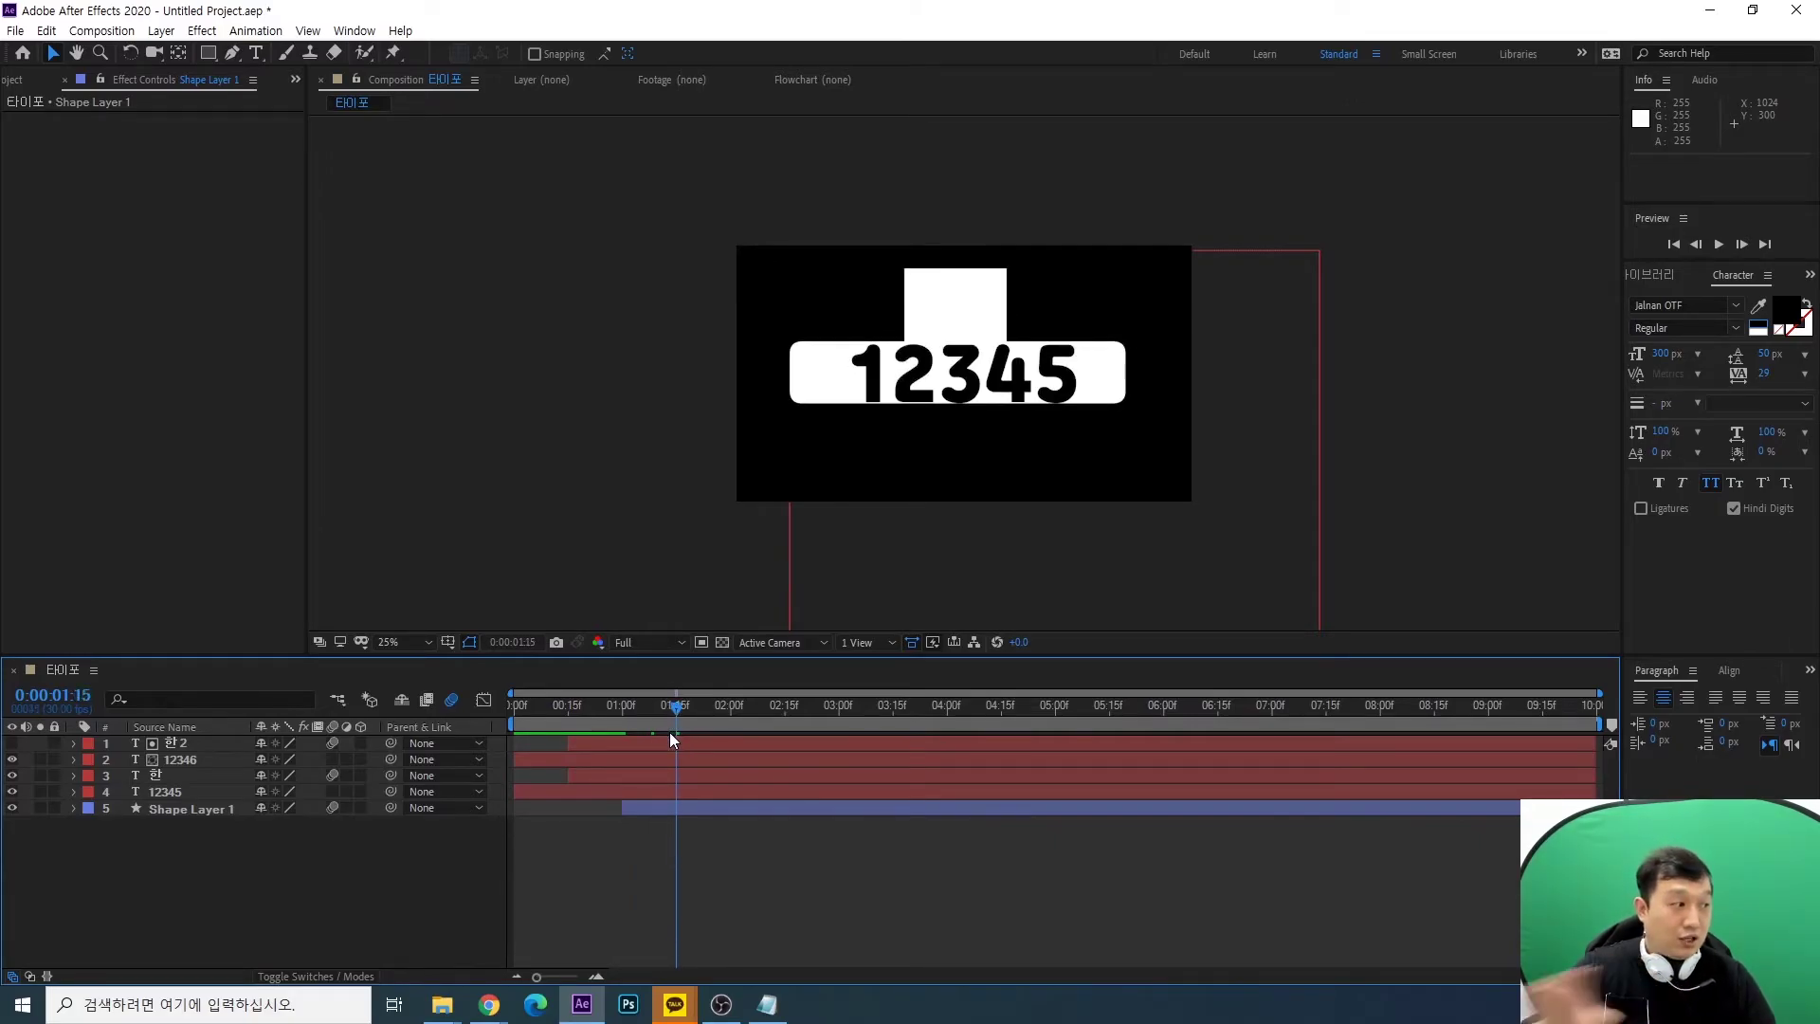
Duplicate the "한 2" layer
click(197, 743)
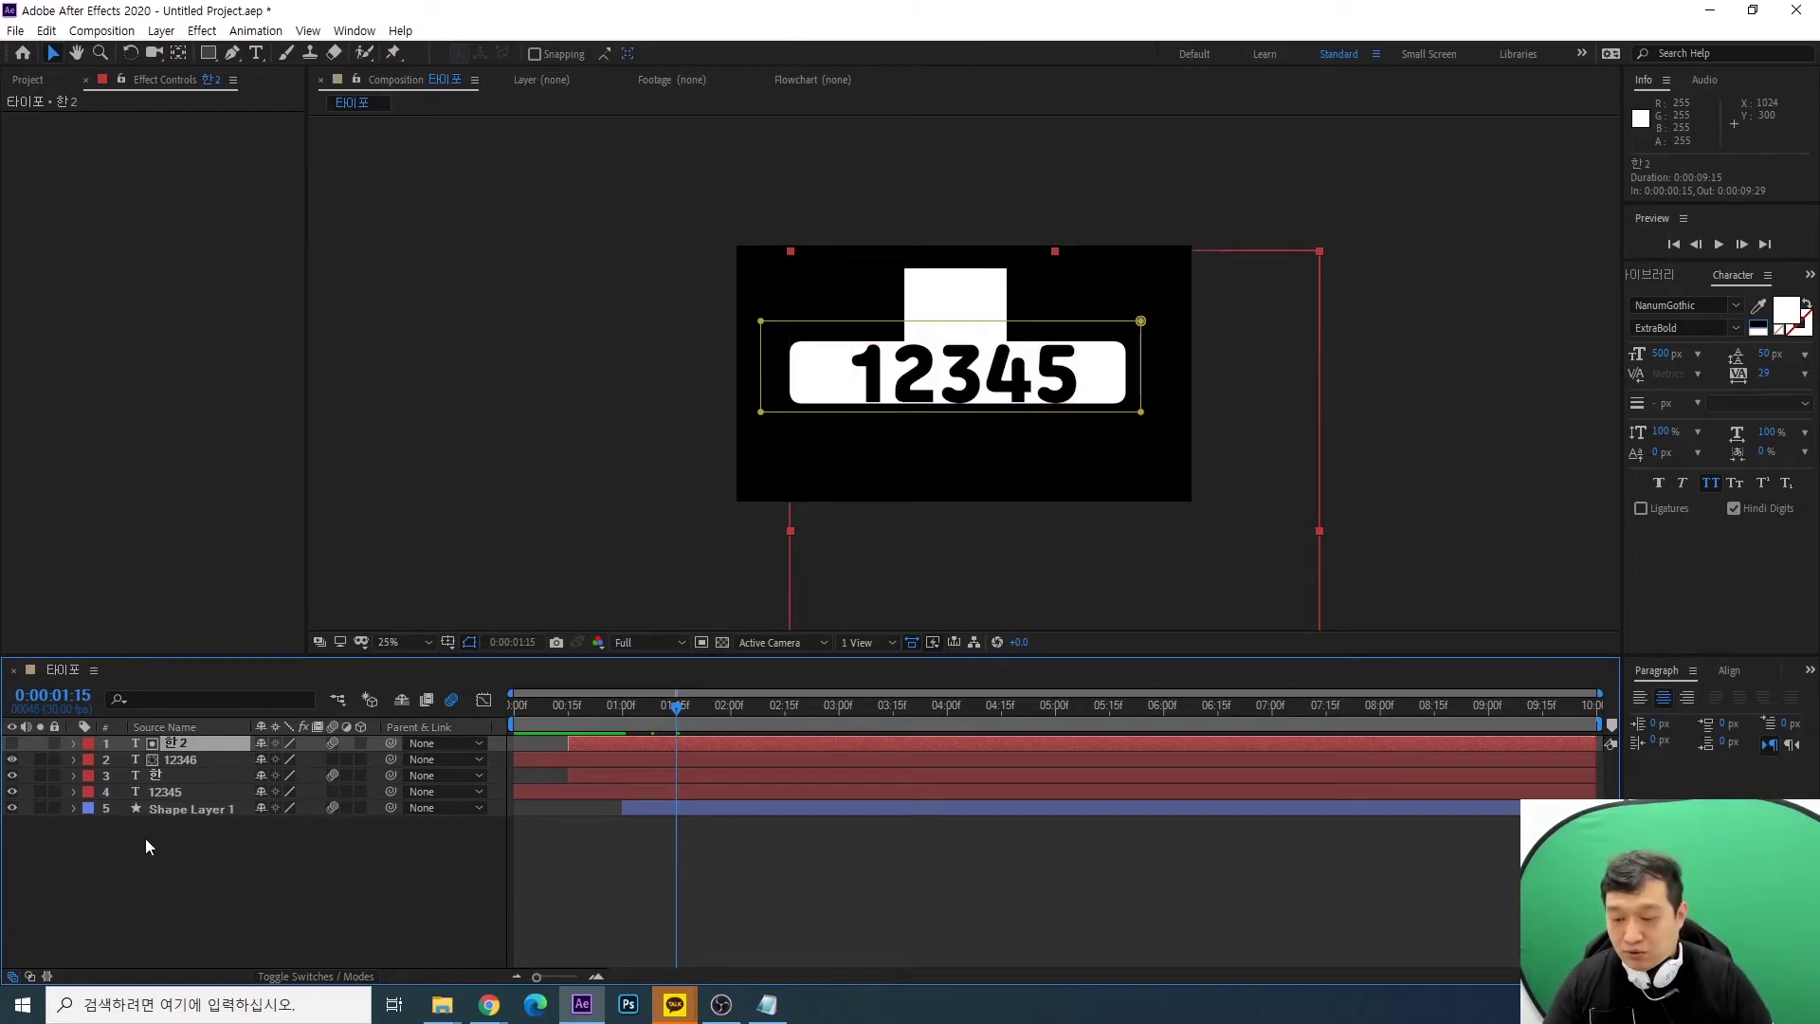
key(ctrl+d)
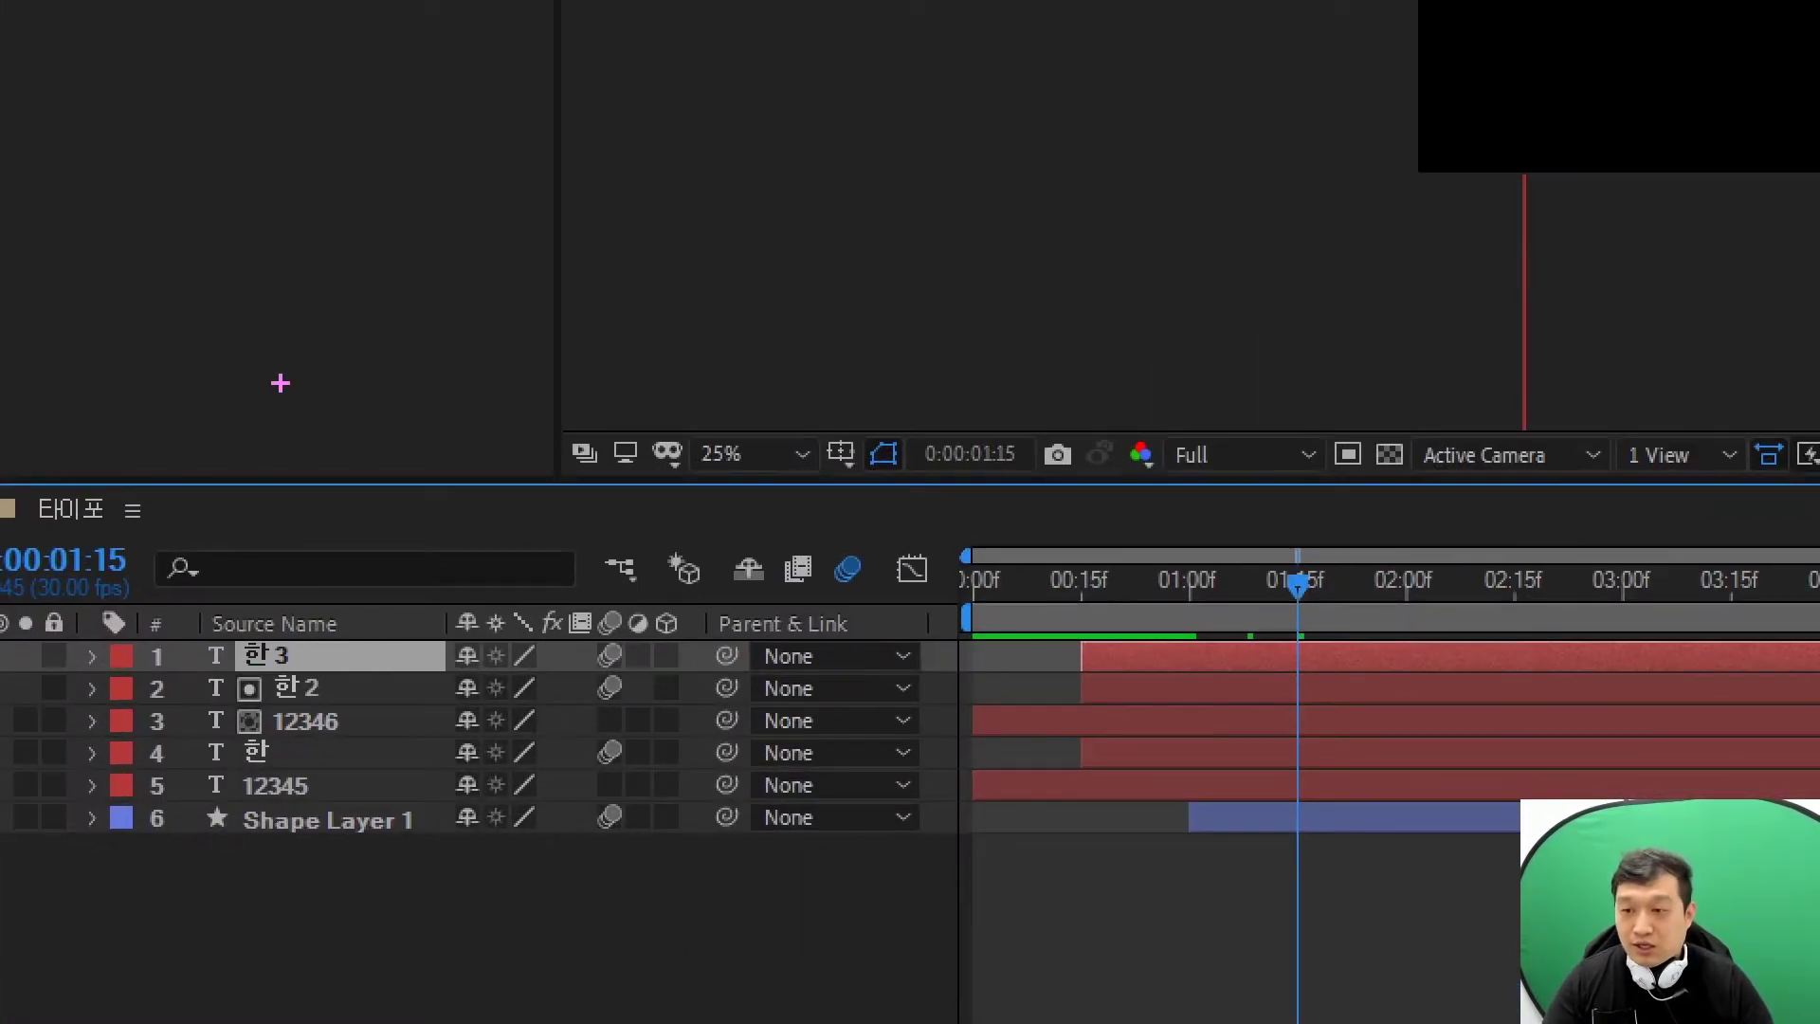
drag(168, 606, 178, 663)
mouse_move(165, 636)
mouse_down()
mouse_move(231, 626)
mouse_move(214, 670)
mouse_up()
drag(260, 611, 252, 683)
drag(447, 538, 583, 434)
drag(632, 337, 632, 575)
drag(675, 471, 779, 444)
drag(741, 384, 763, 563)
drag(881, 358, 878, 536)
mouse_move(836, 374)
mouse_down()
mouse_move(1036, 441)
mouse_move(876, 559)
mouse_up()
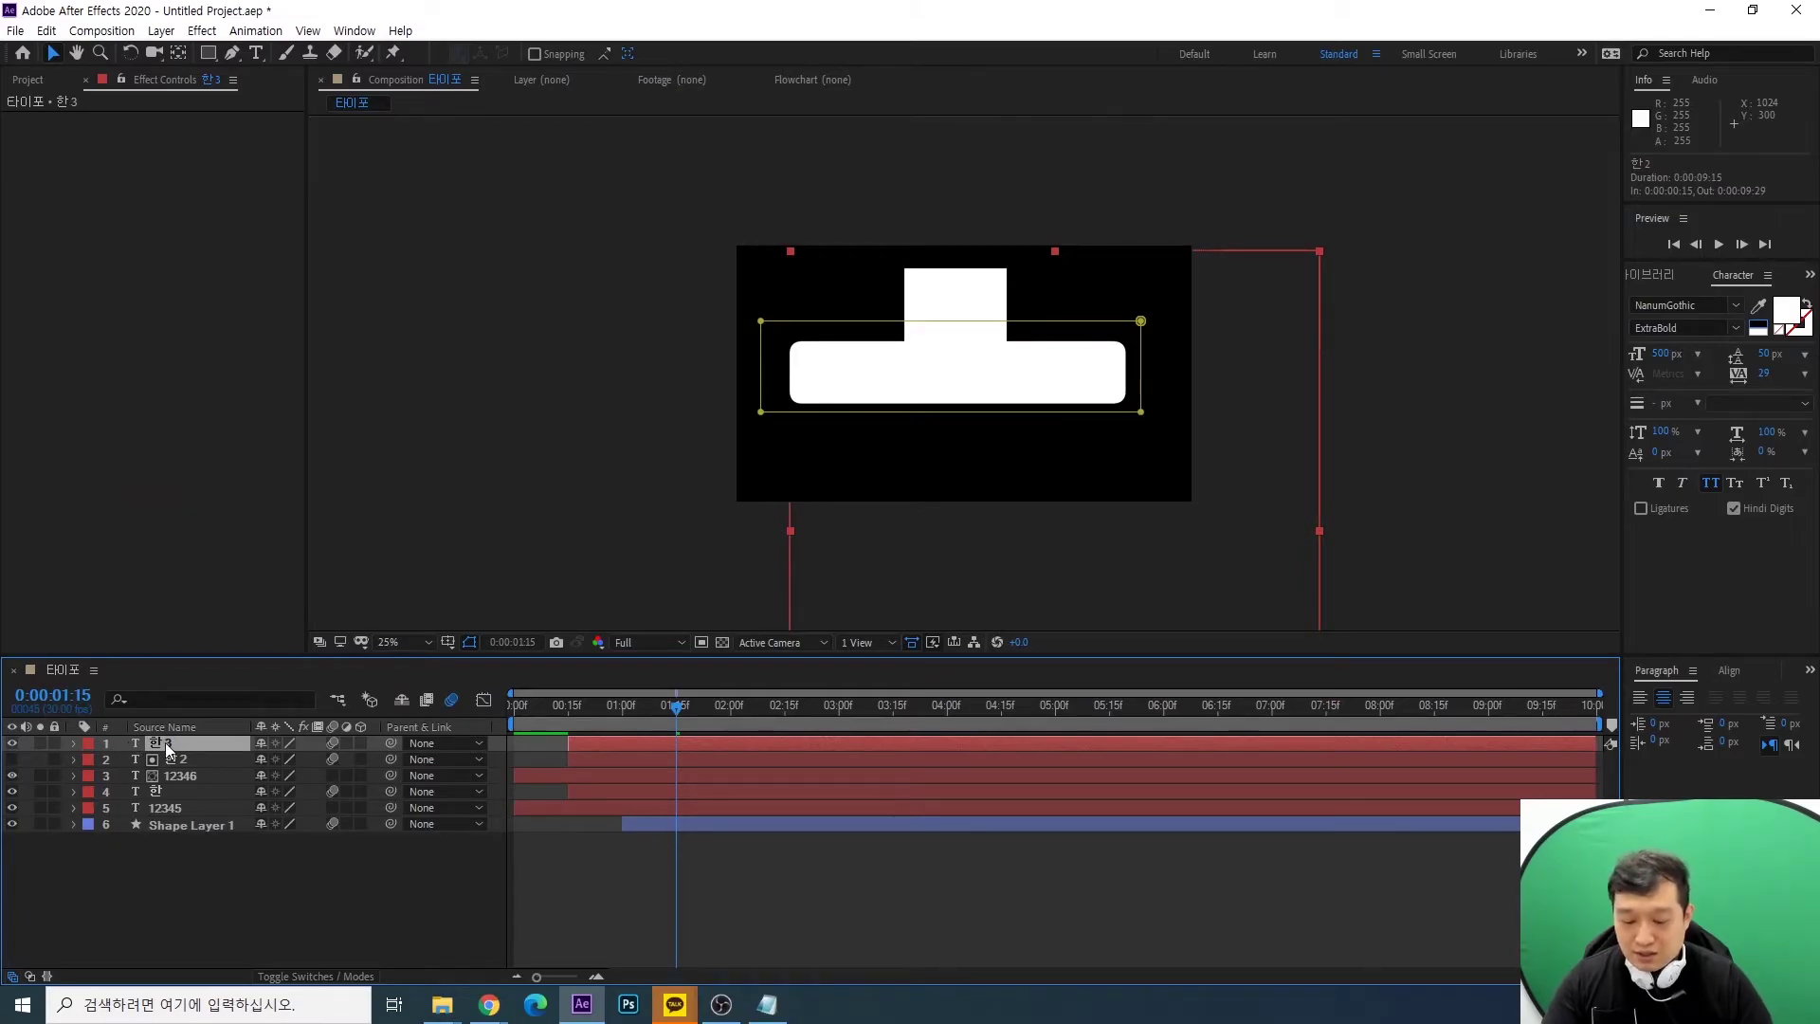
Remove the Mask Path keyframes of the "한 3" layer and set its mask mode to Subtract
key(m)
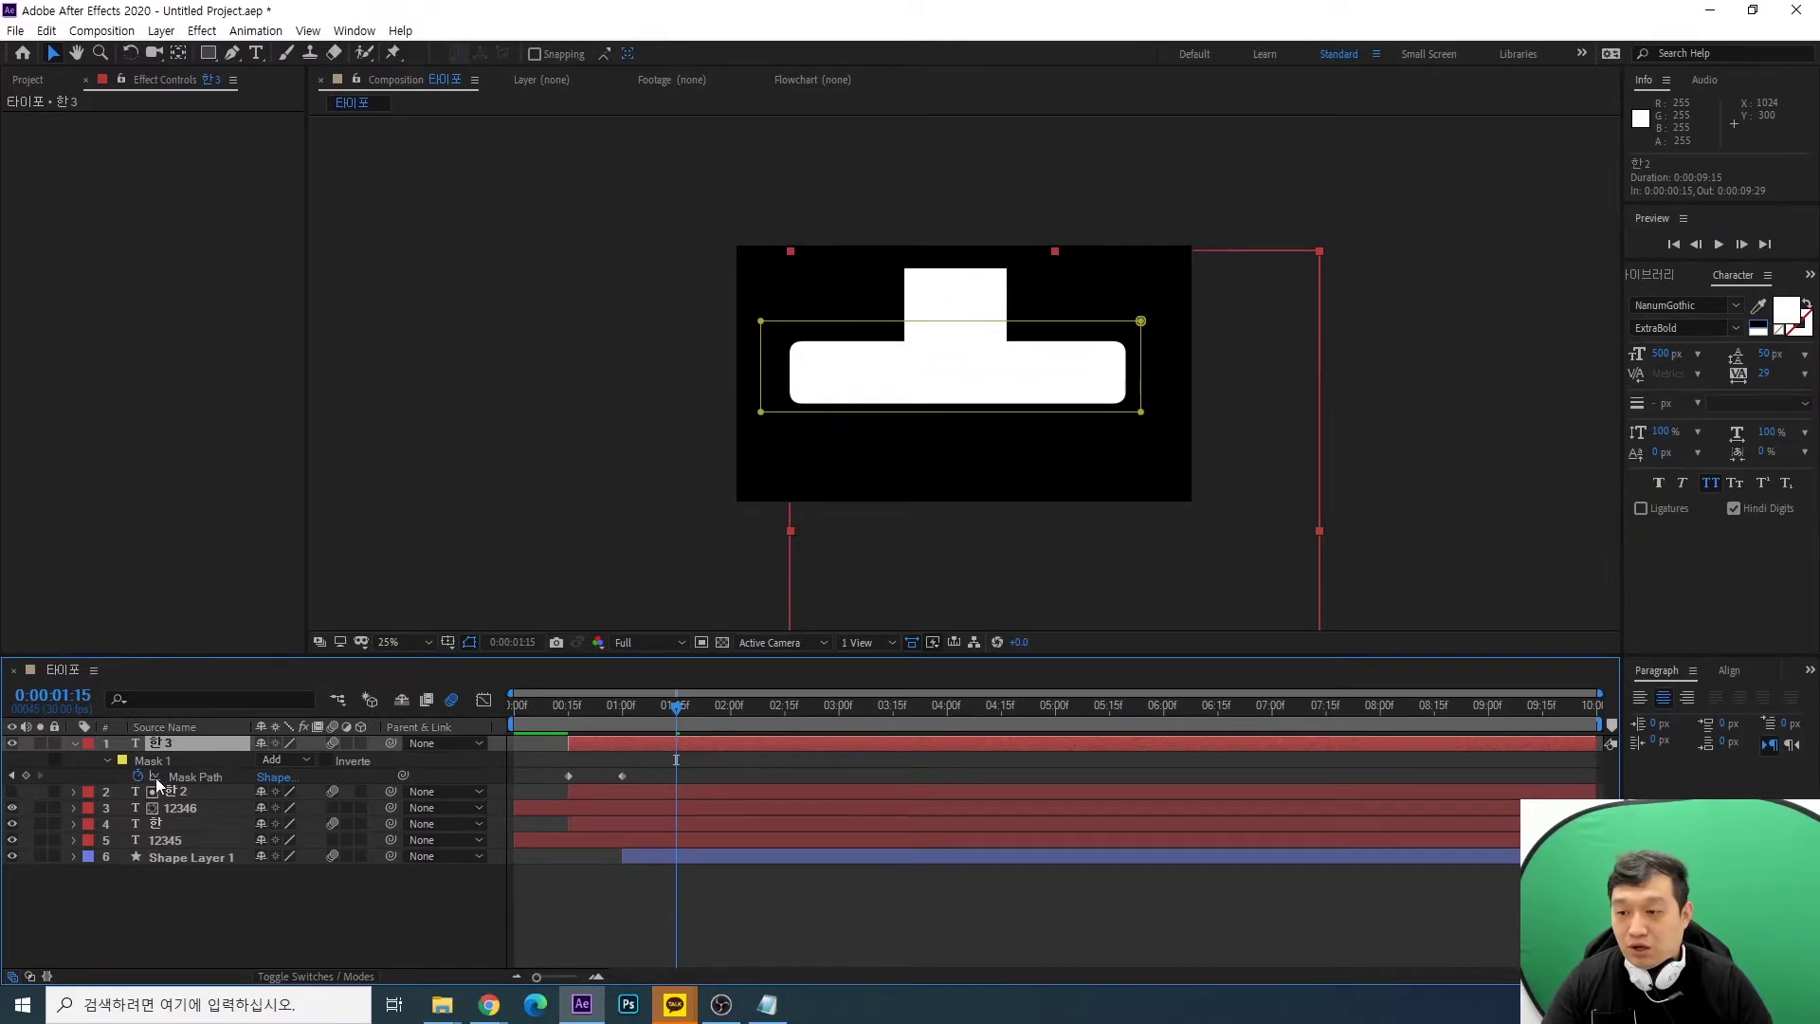
click(137, 775)
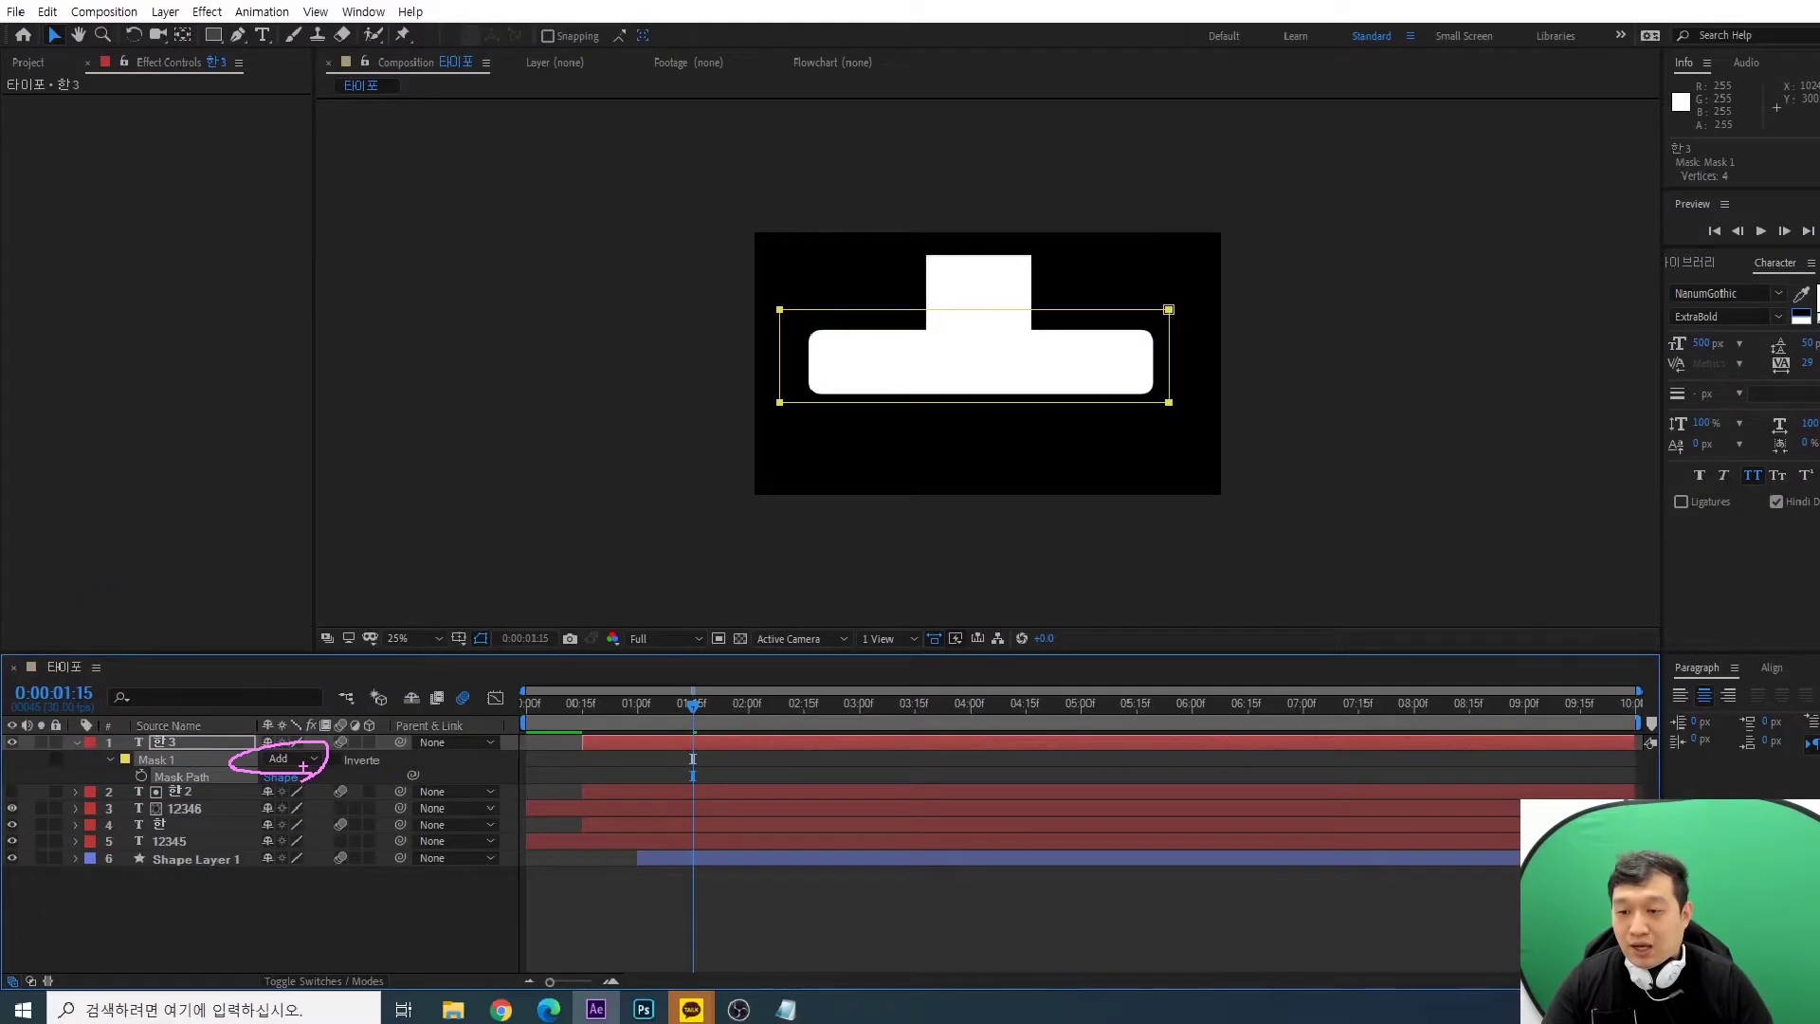
click(512, 744)
click(294, 821)
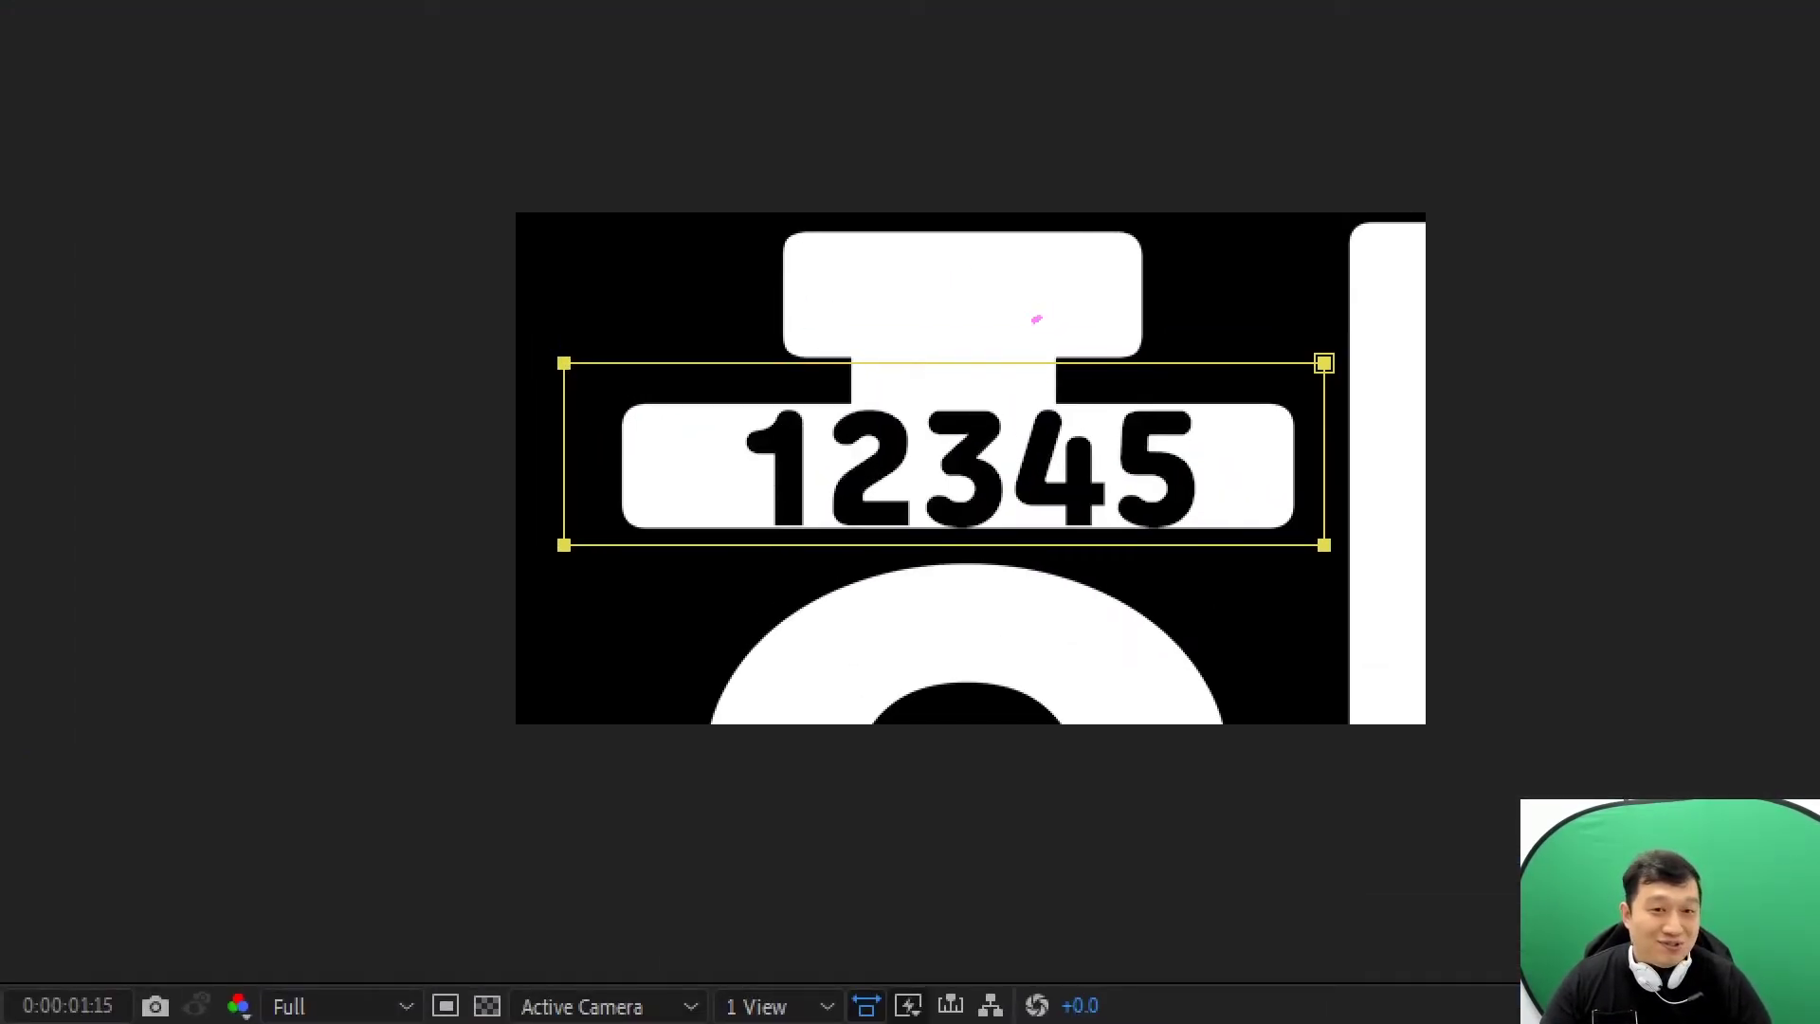
drag(996, 298, 986, 293)
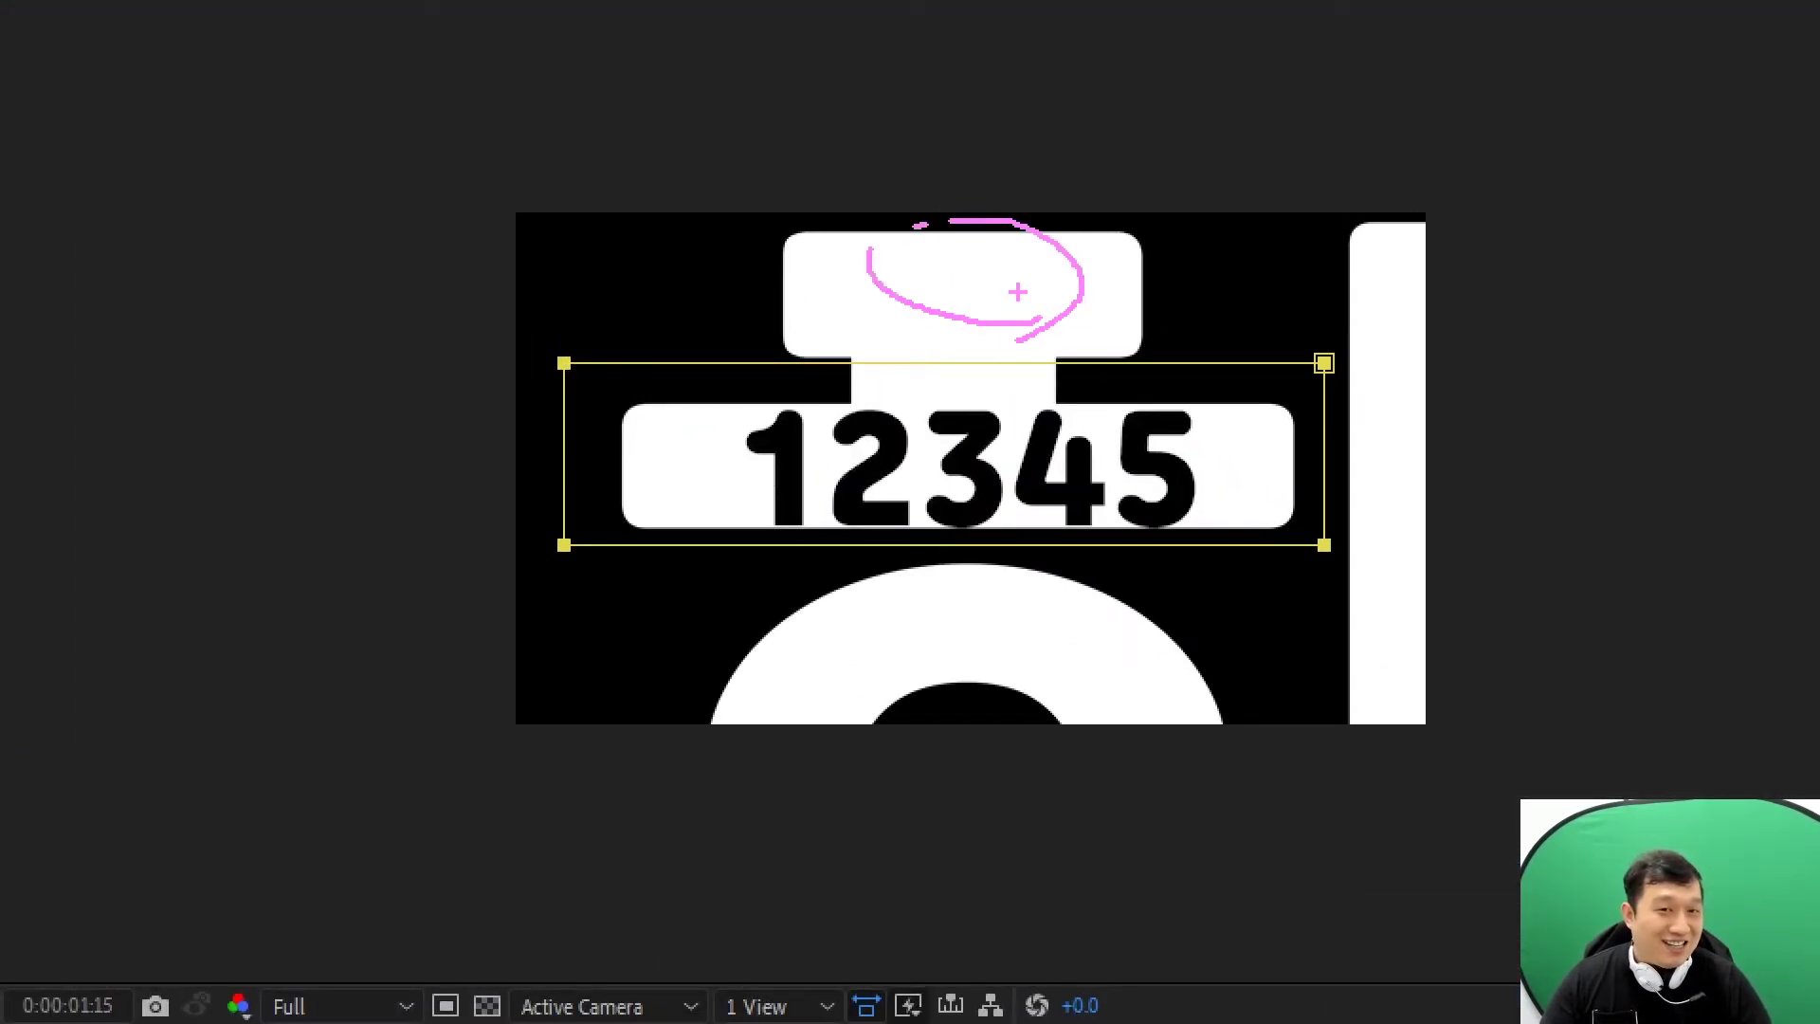
drag(964, 187, 1096, 200)
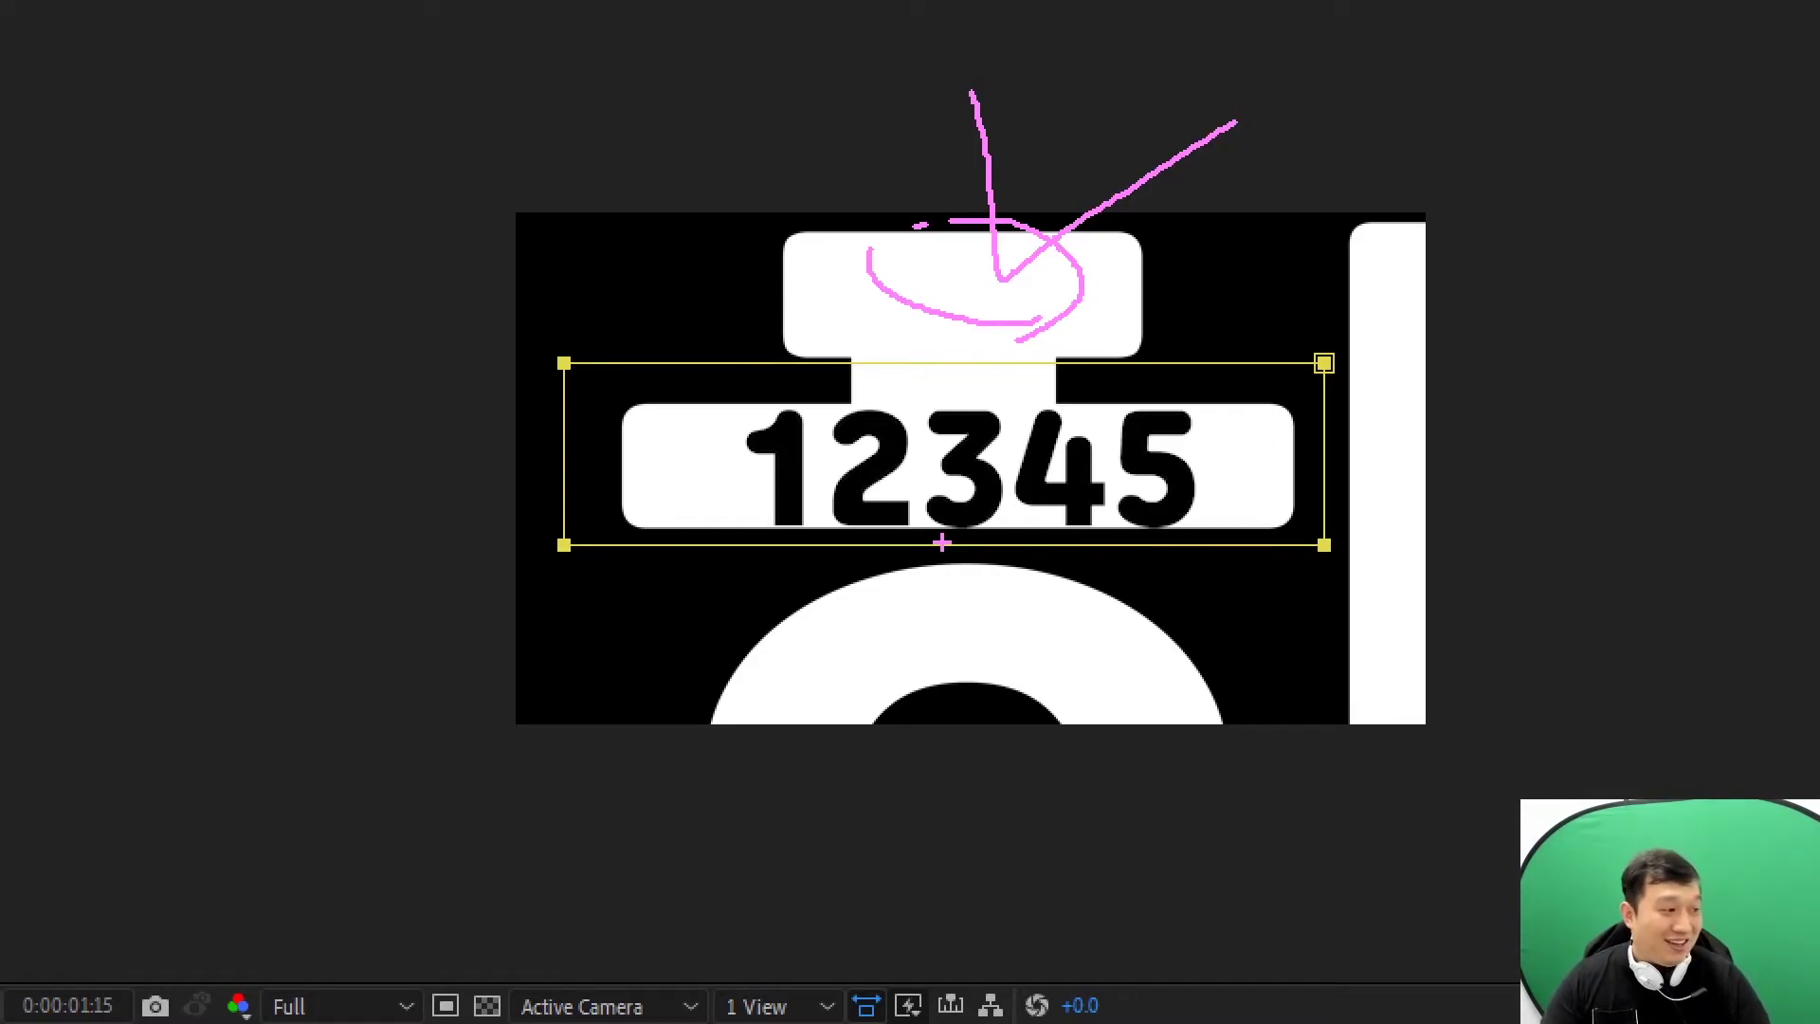
key(Escape)
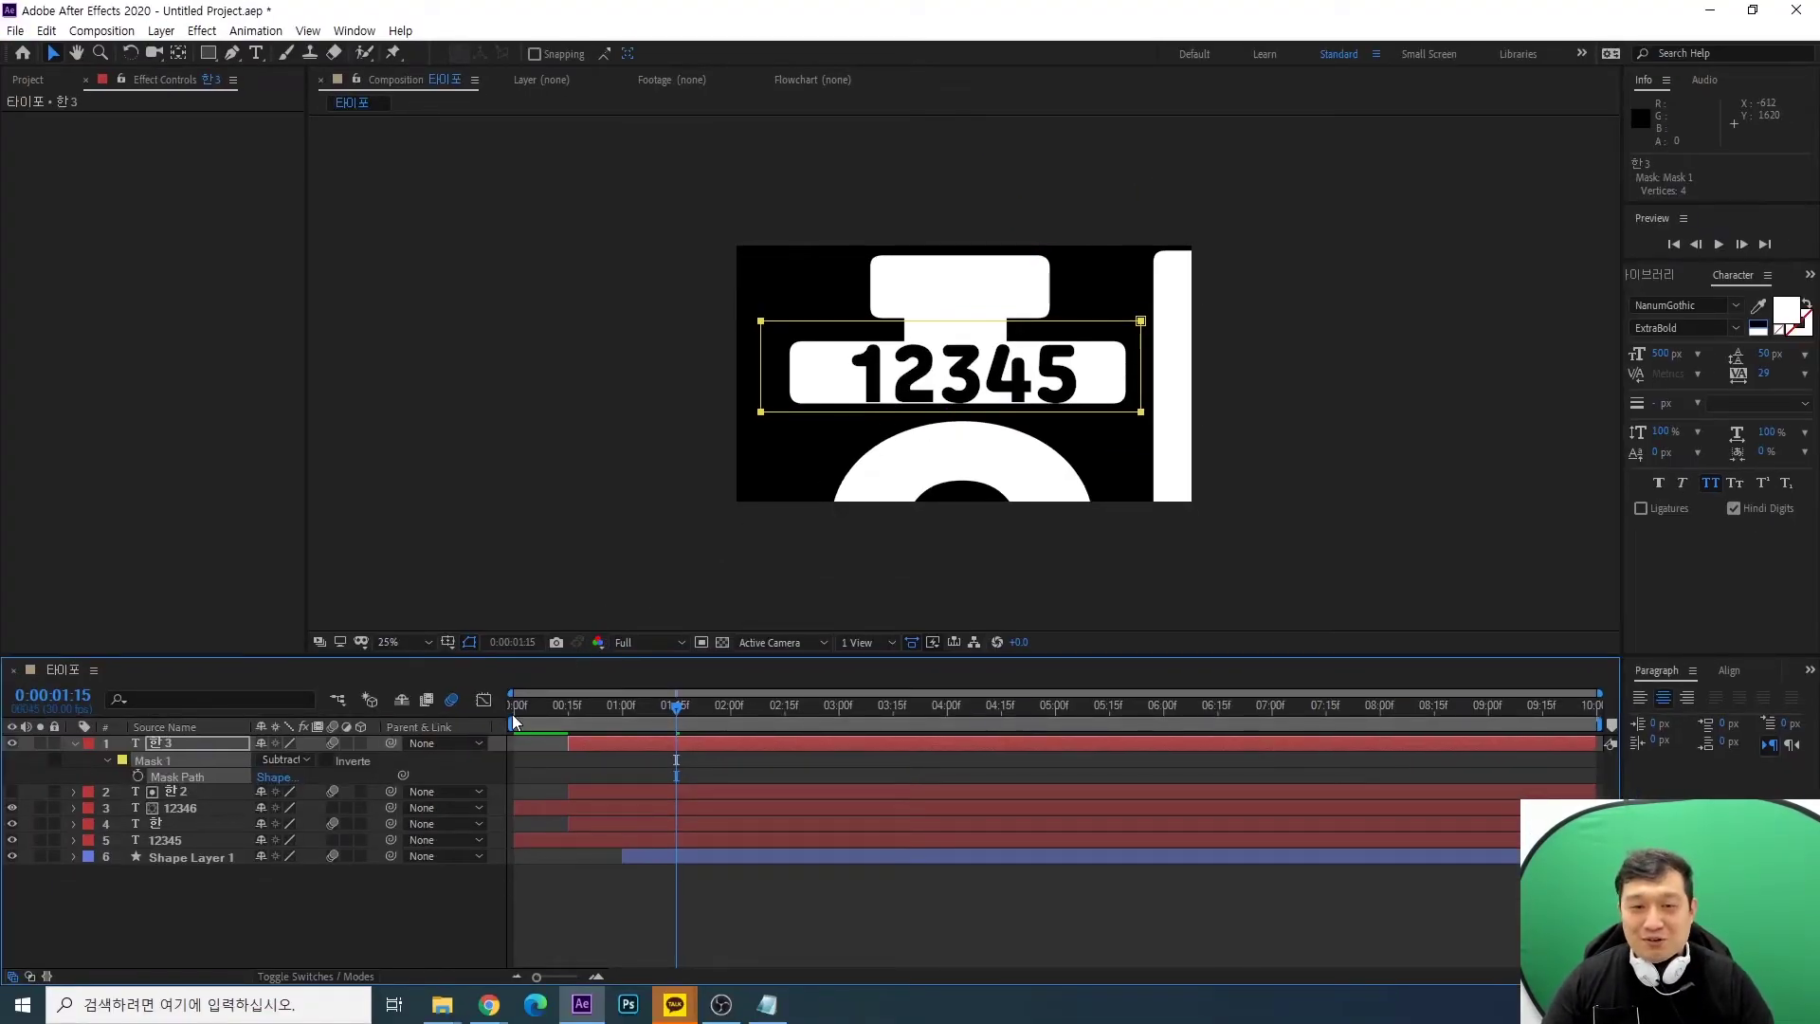
Collapse the "한 3" layer's properties and add a null object to the composition
click(73, 745)
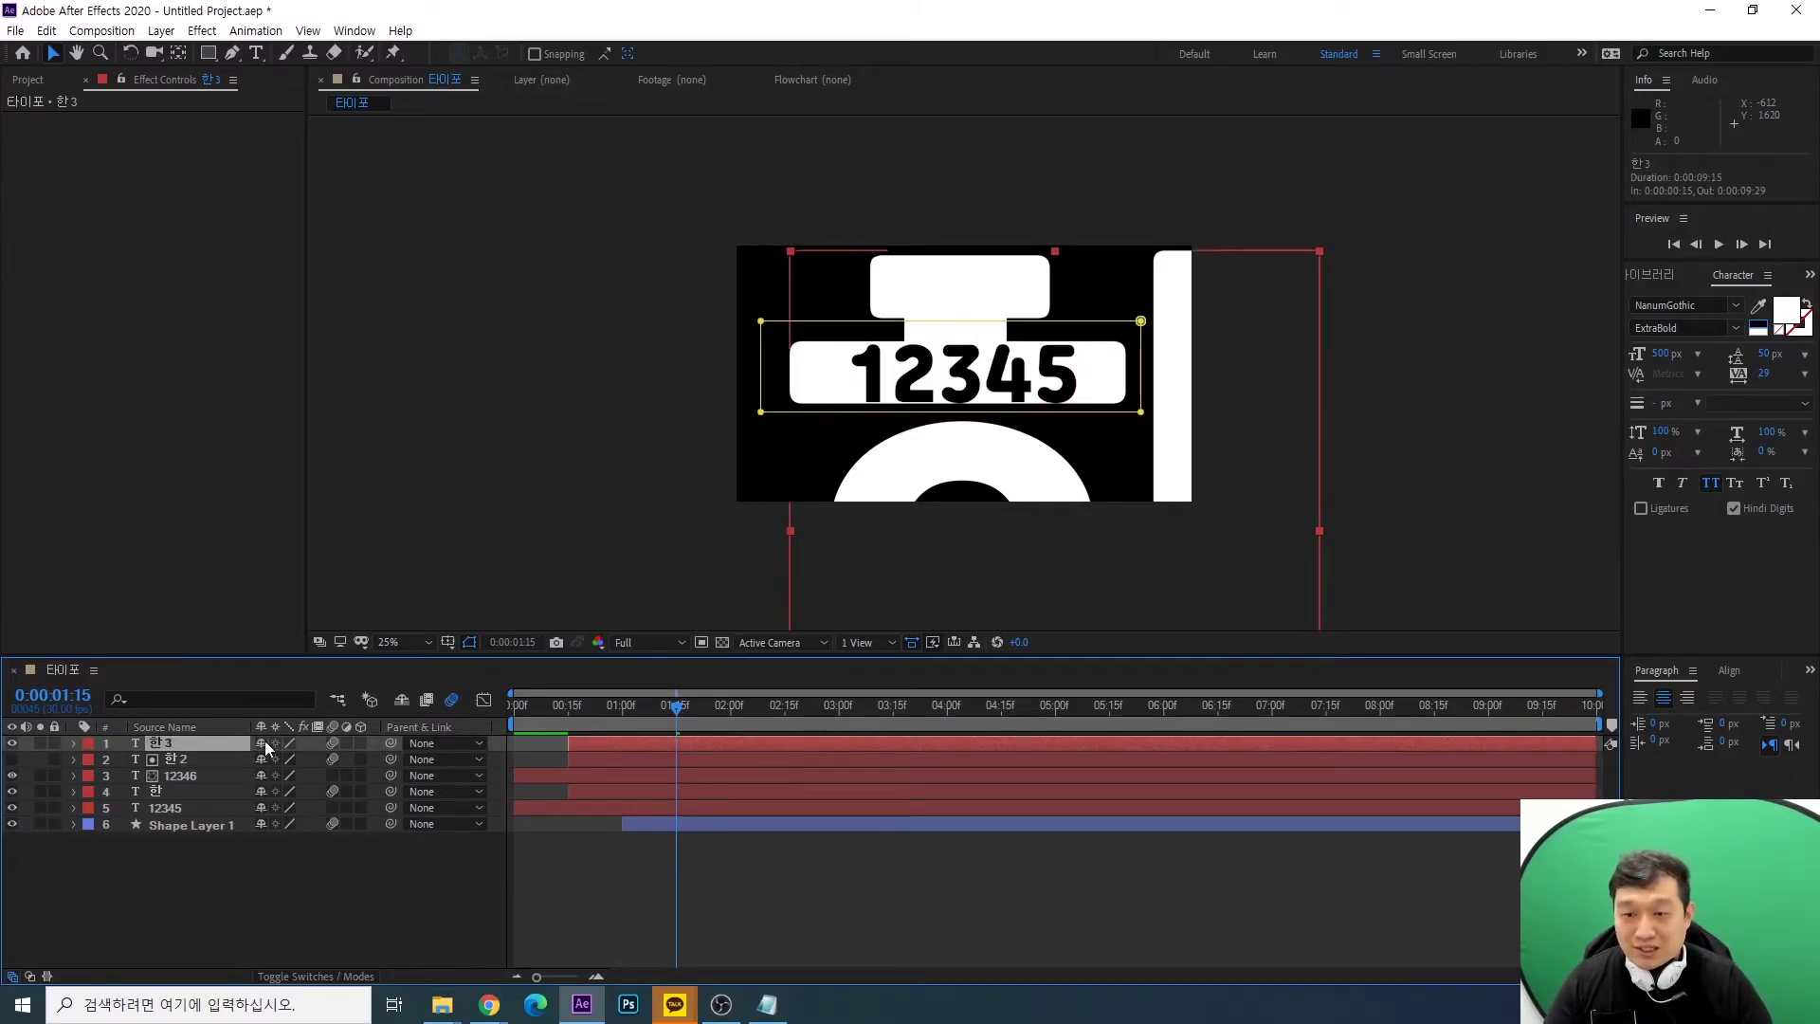
click(412, 874)
right_click(385, 864)
mouse_move(462, 658)
click(701, 774)
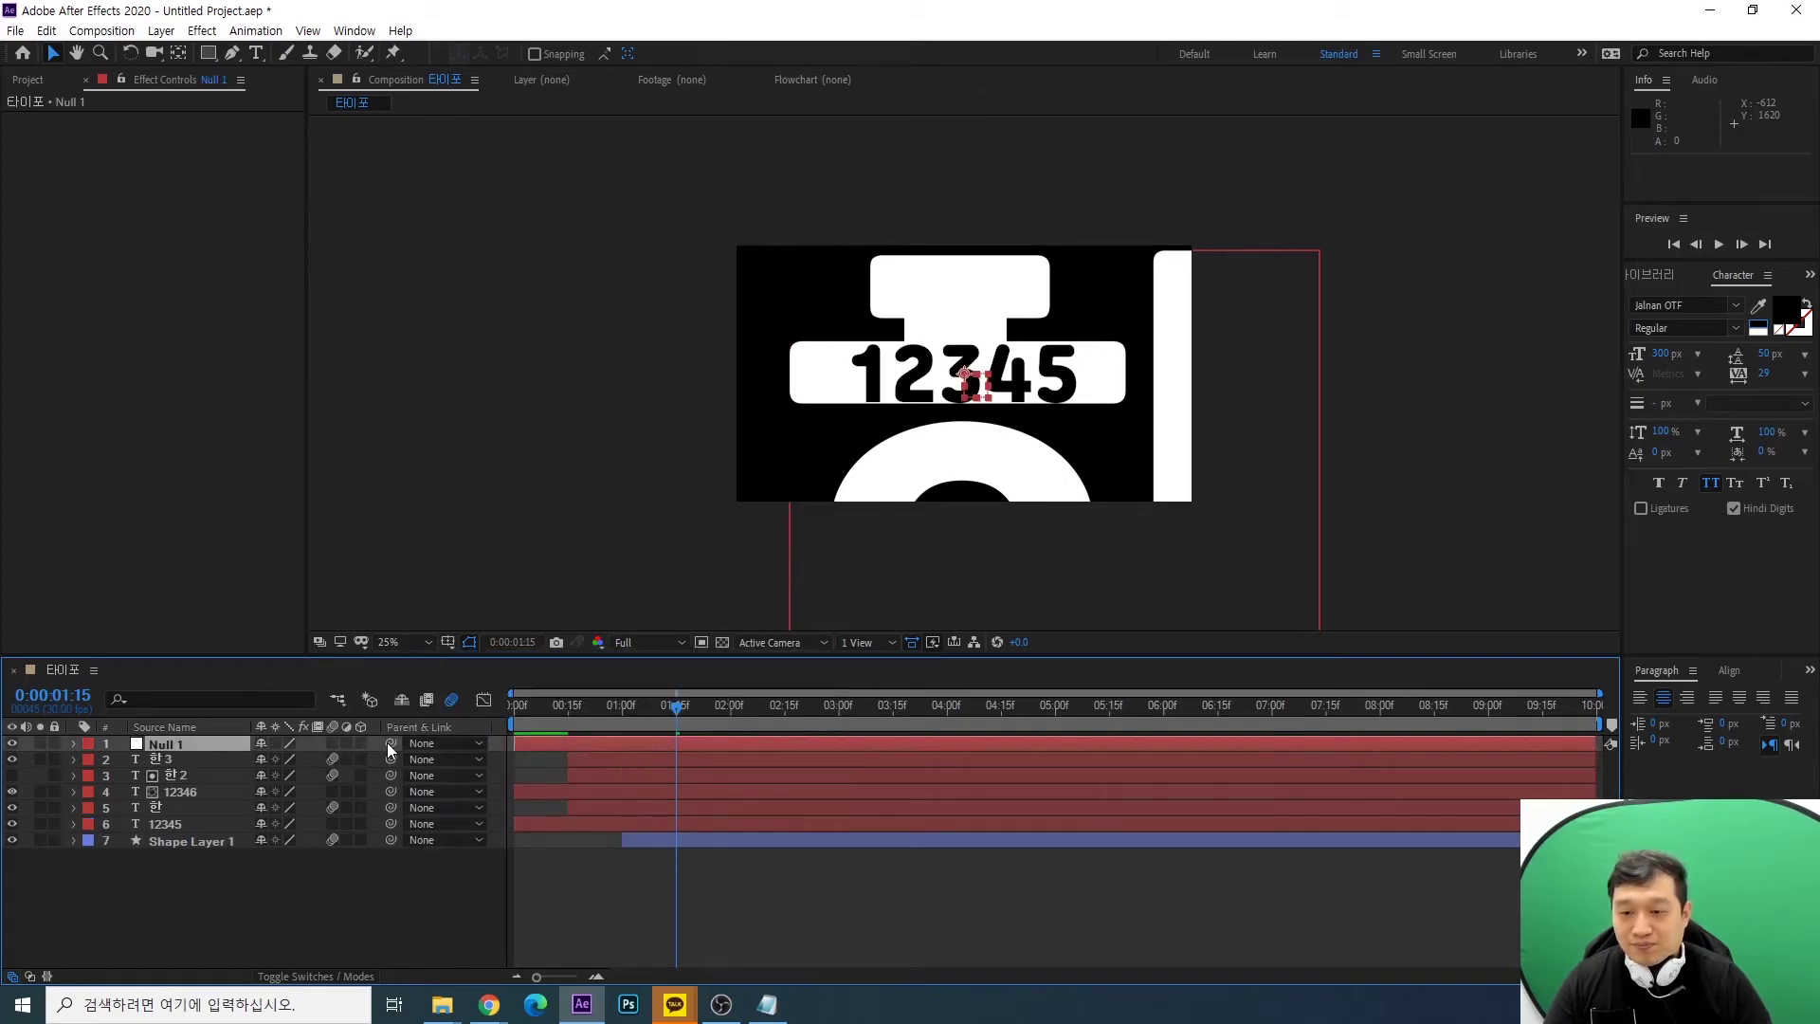
Parent all layers from "한 3" down to Shape Layer 1 to the Null 1 layer
click(210, 759)
shift+click(212, 839)
drag(388, 761, 210, 745)
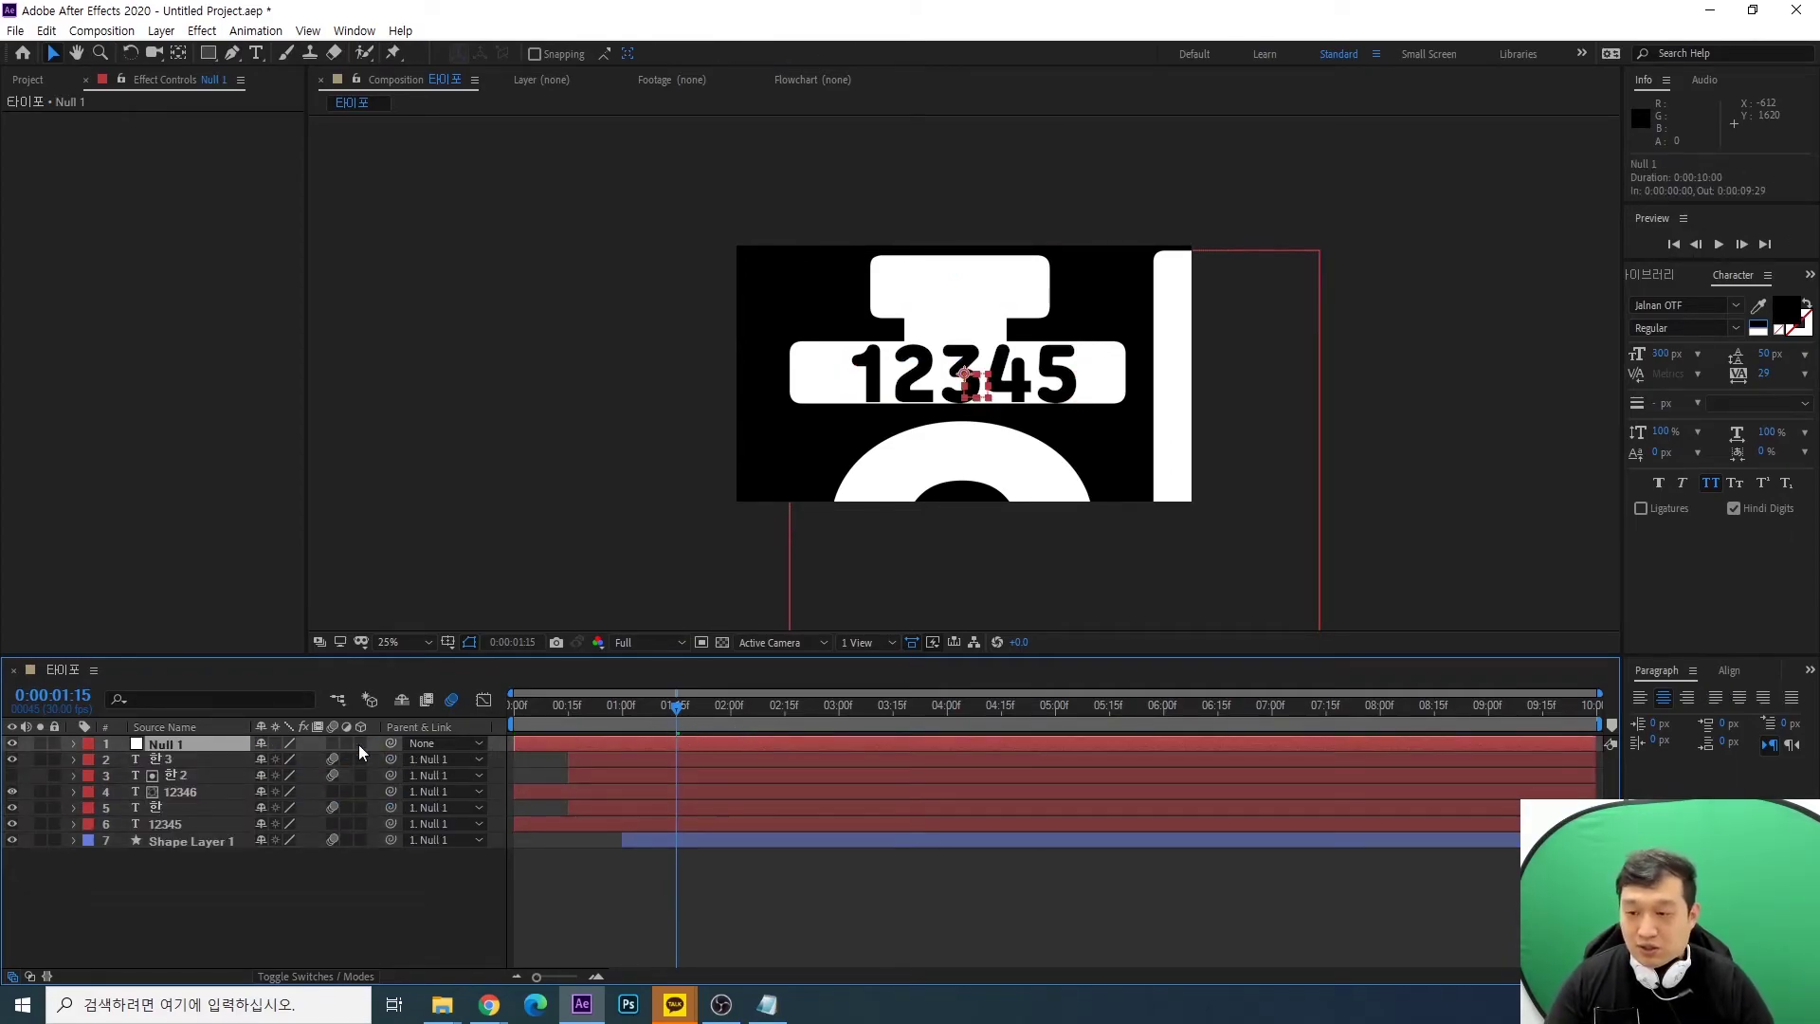
Add Position and Scale keyframes to the Null 1 layer at 0:00:01:15
key(s)
click(121, 760)
key(shift+p)
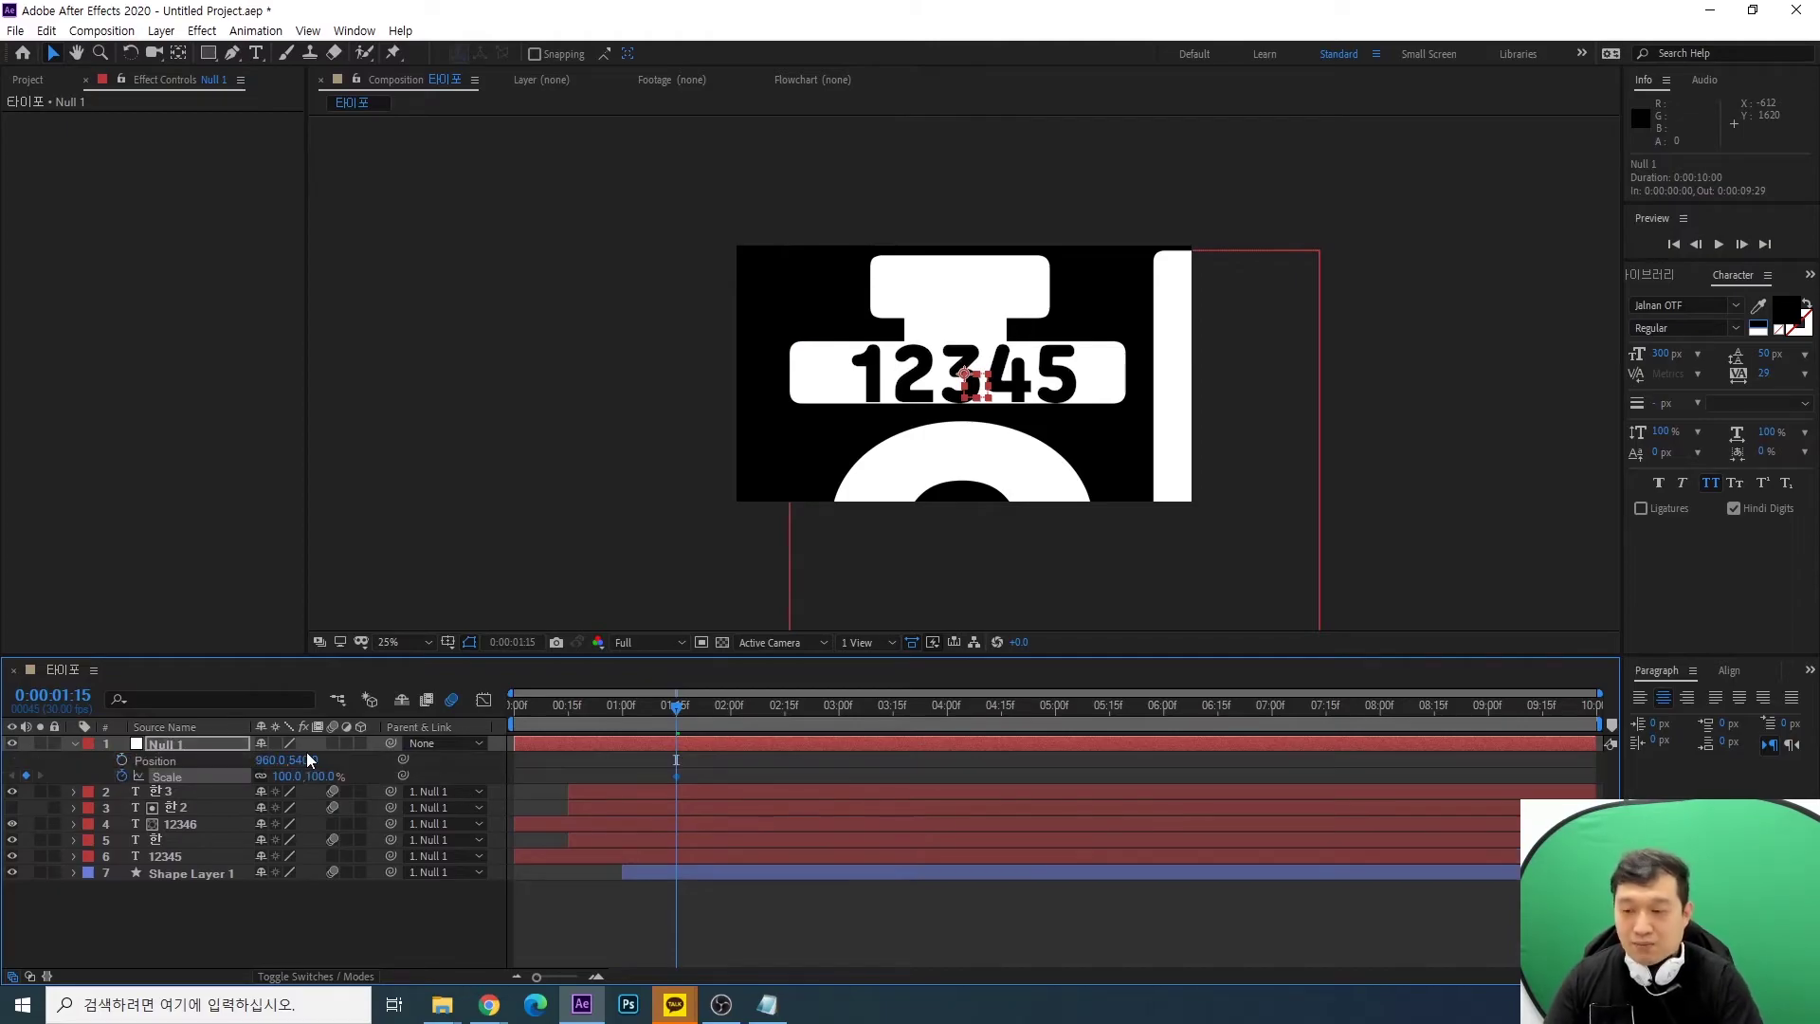
click(121, 760)
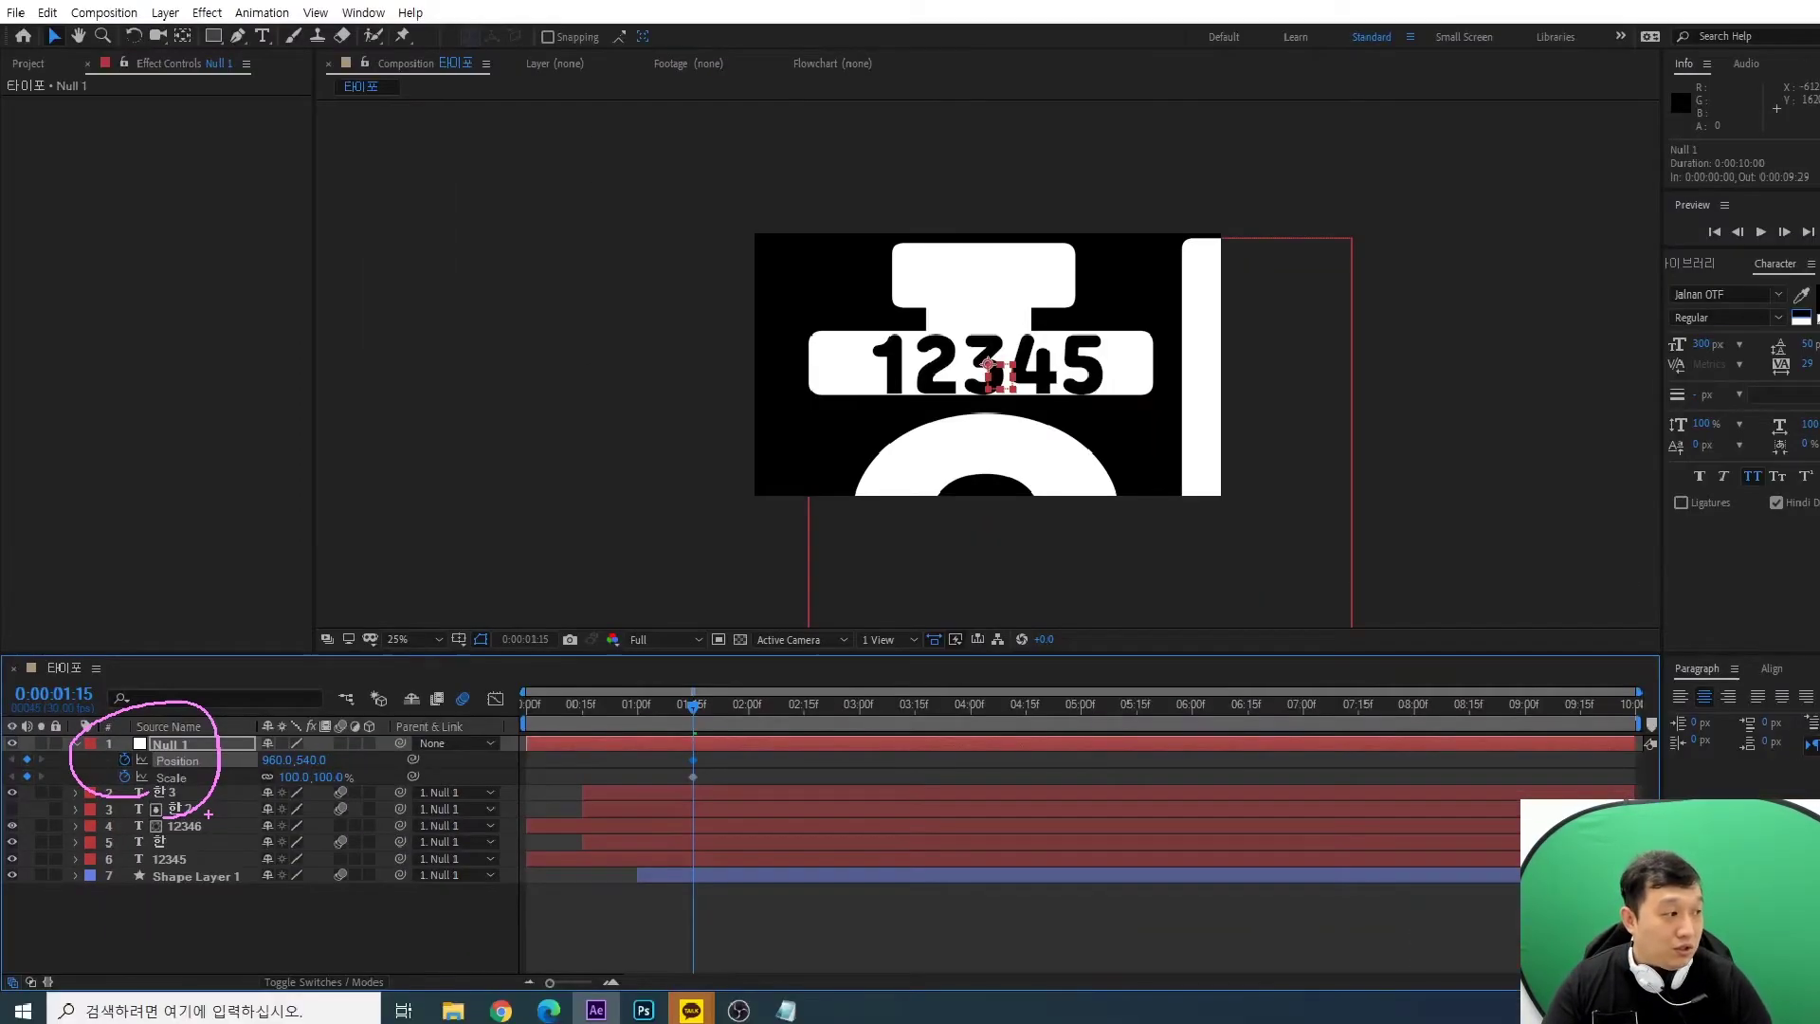
Set the Null 1 layer's scale to 30% at 0:00:02:00
drag(684, 707, 737, 726)
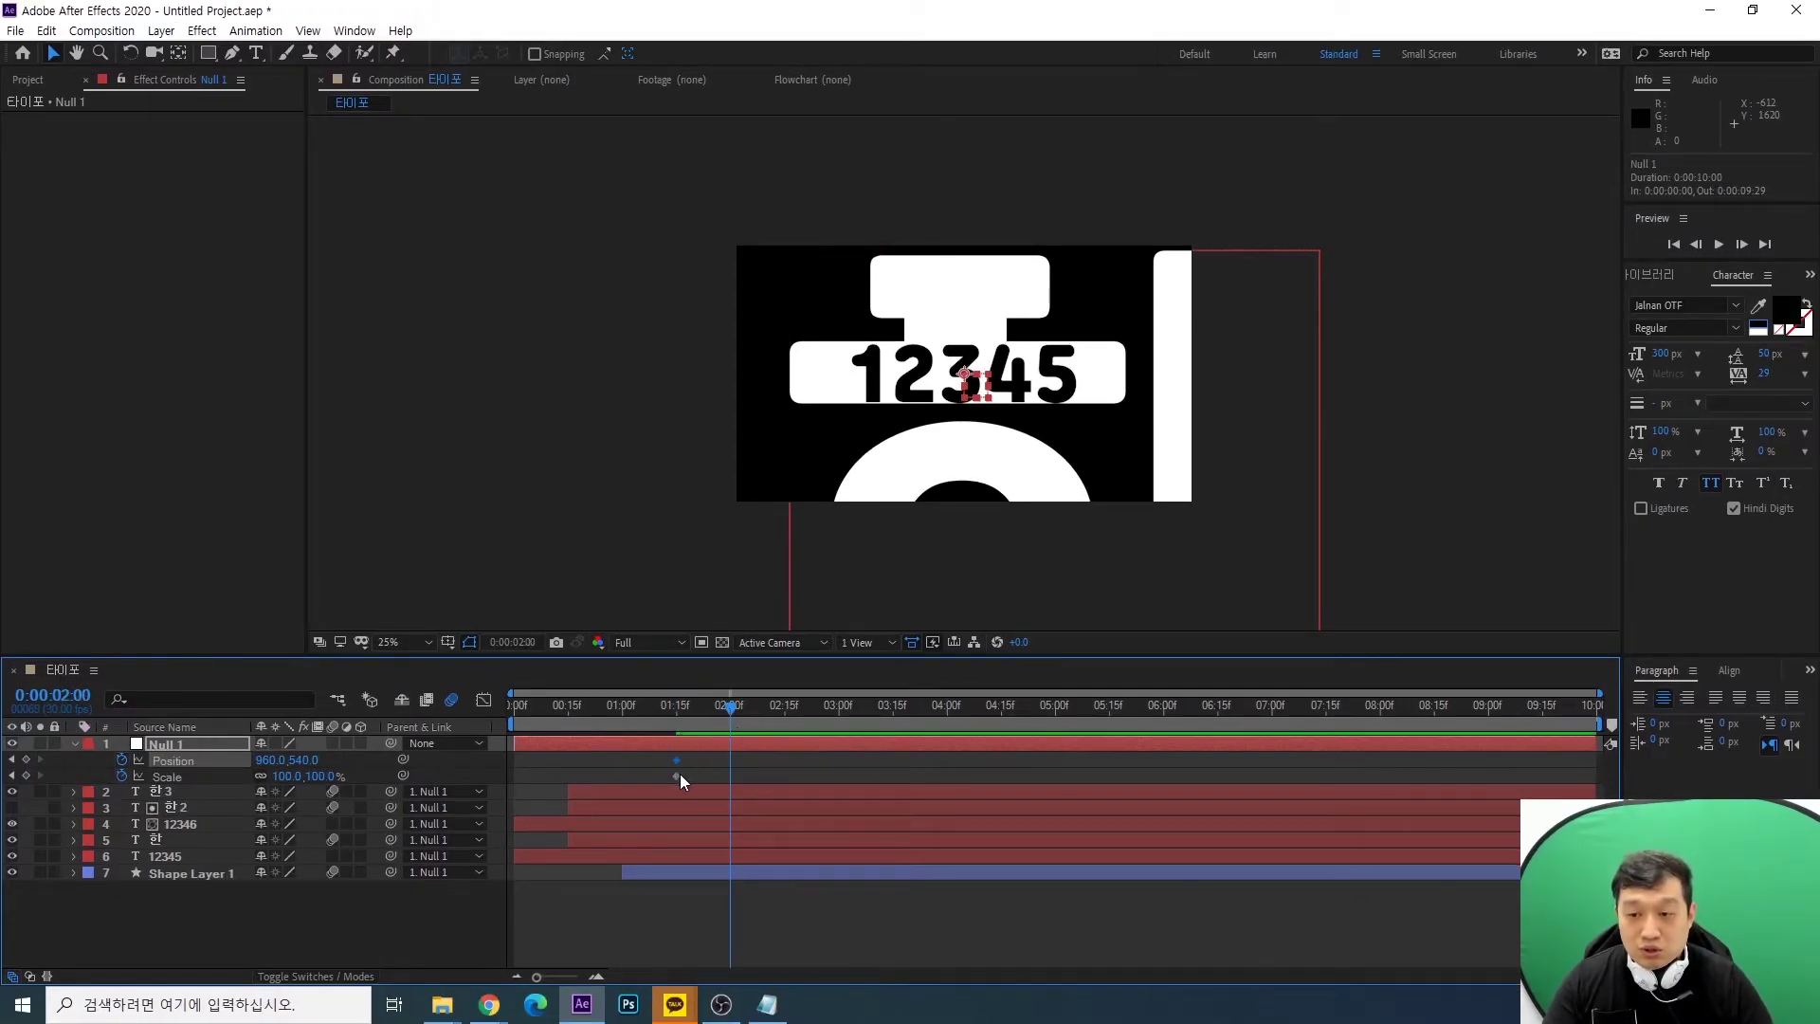
drag(289, 776, 235, 777)
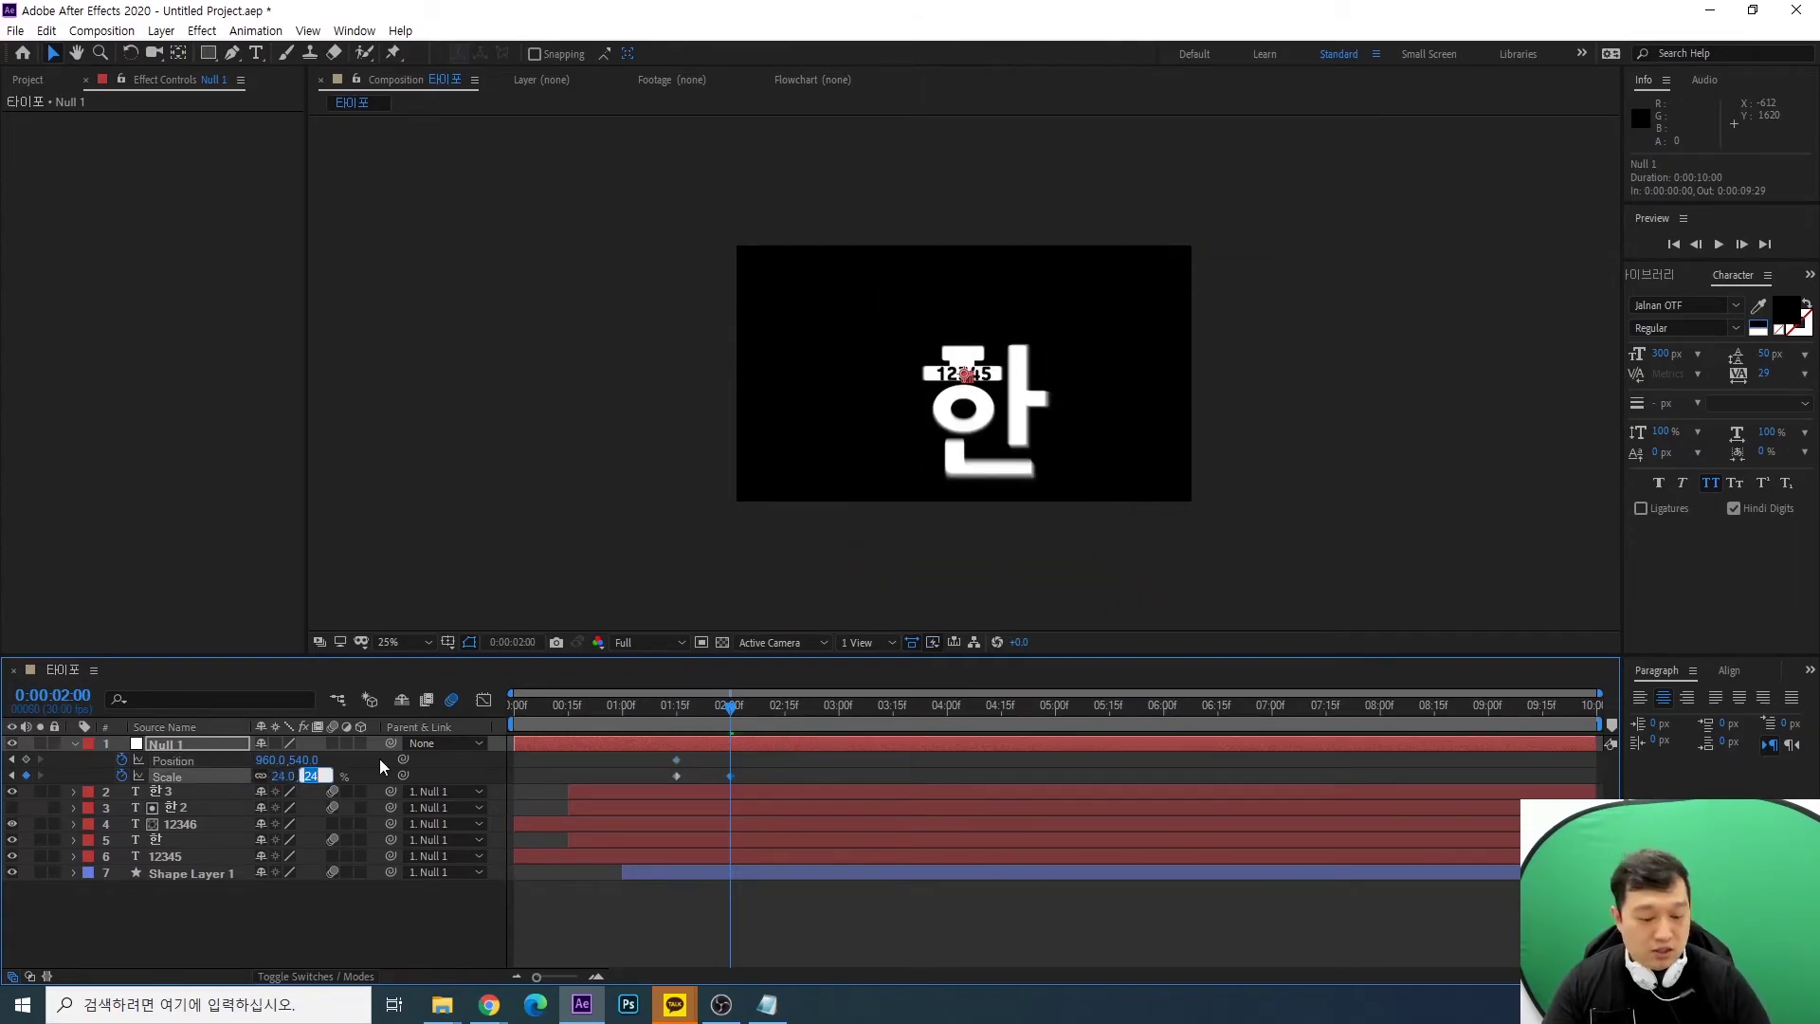
click(306, 776)
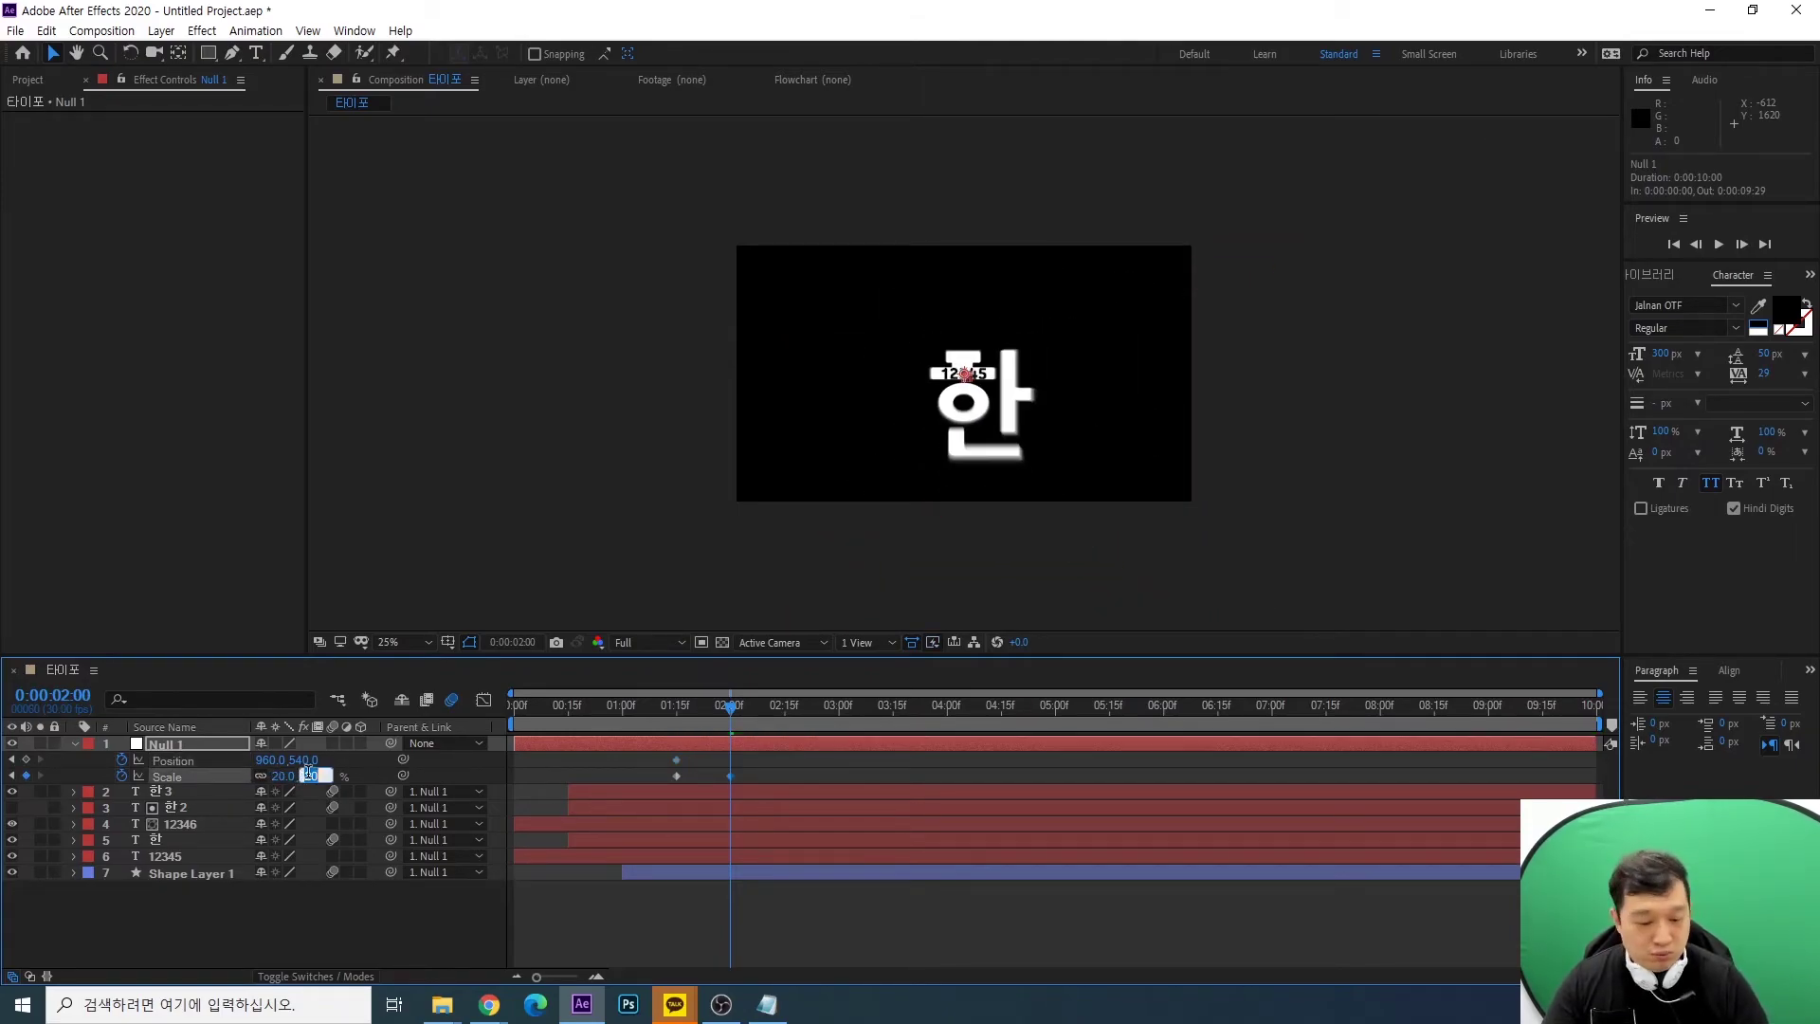
key(Return)
click(308, 776)
text(30)
key(Return)
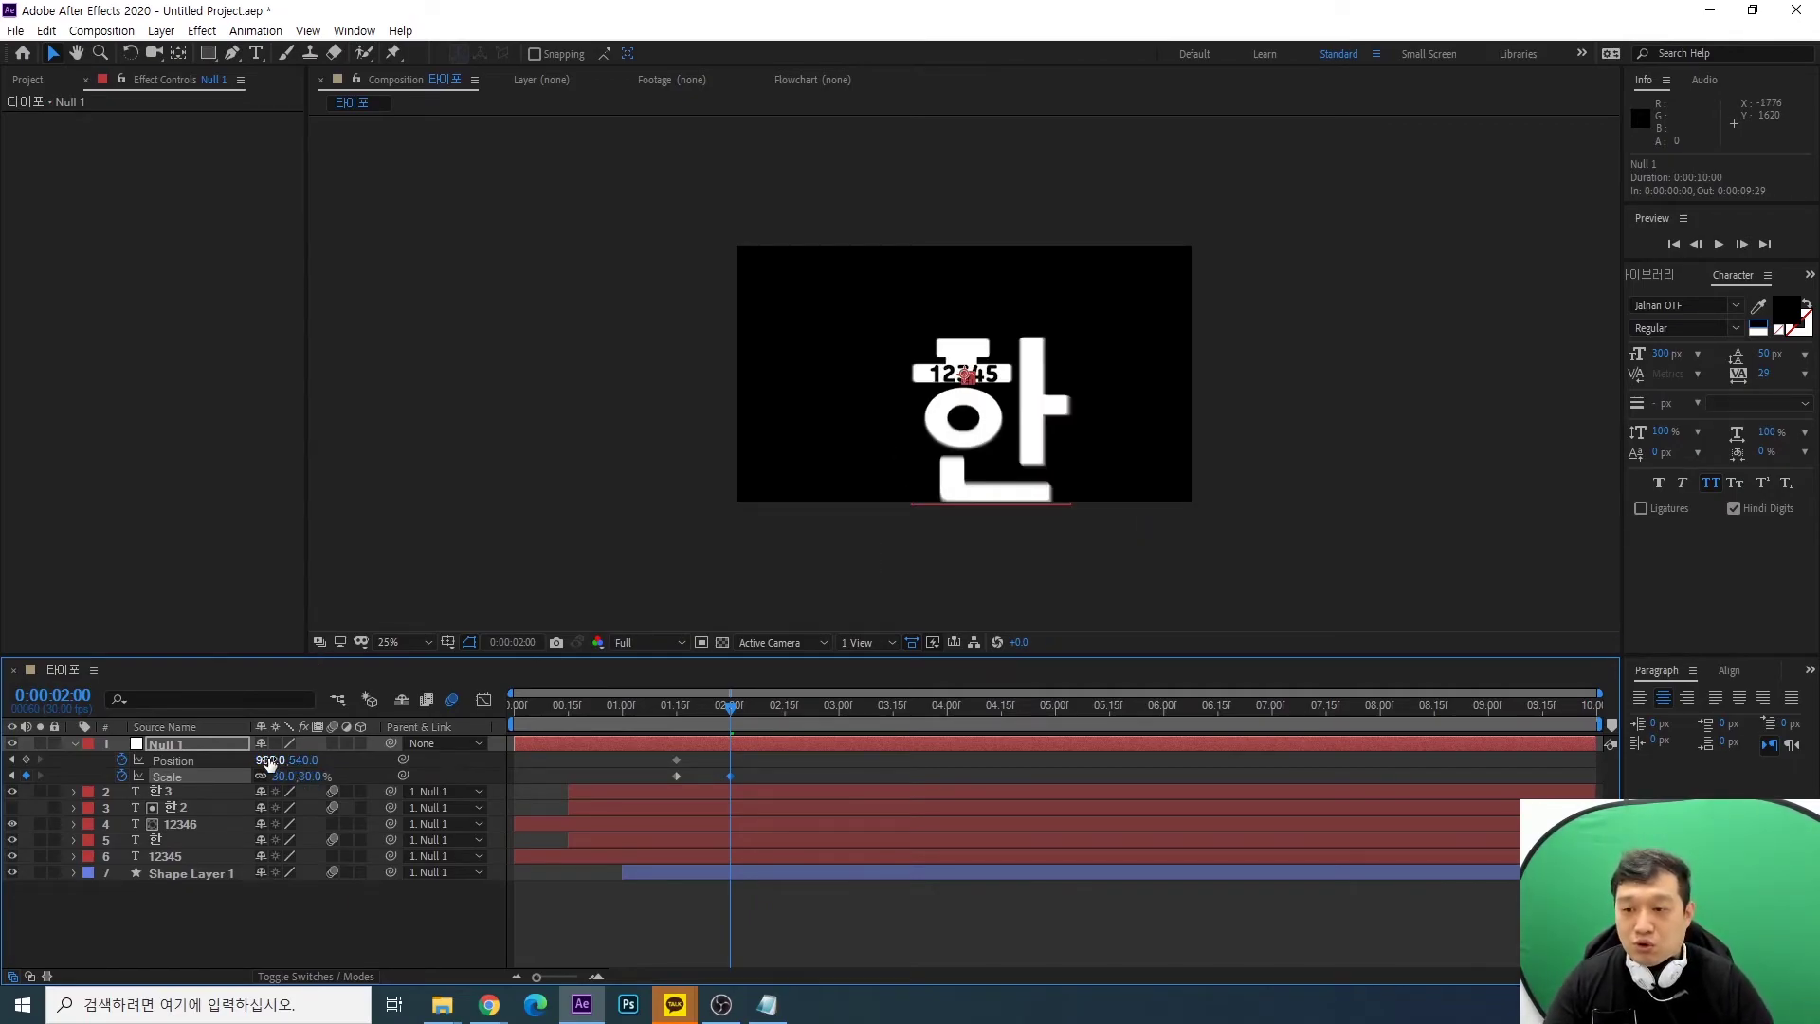
Set the Null 1 layer's position to 346, 292 at 0:00:02:00 and preview the animation from the start
drag(269, 764, 163, 766)
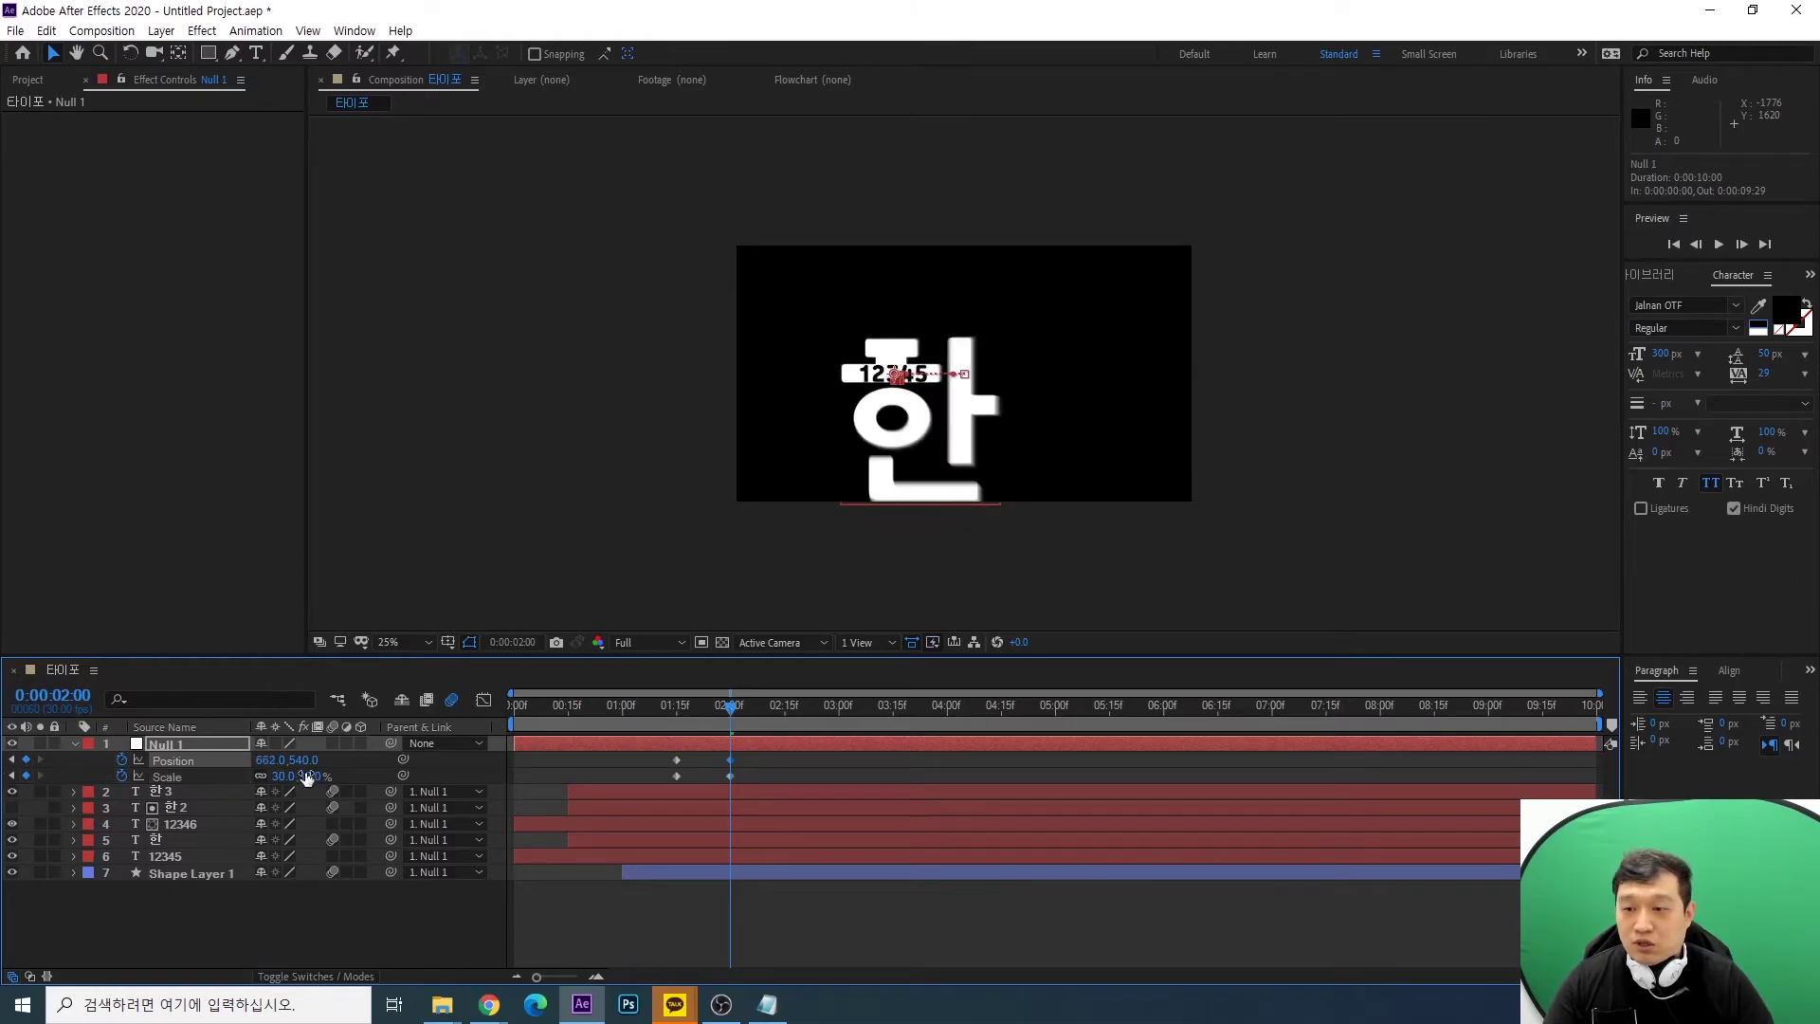
drag(275, 761, 119, 770)
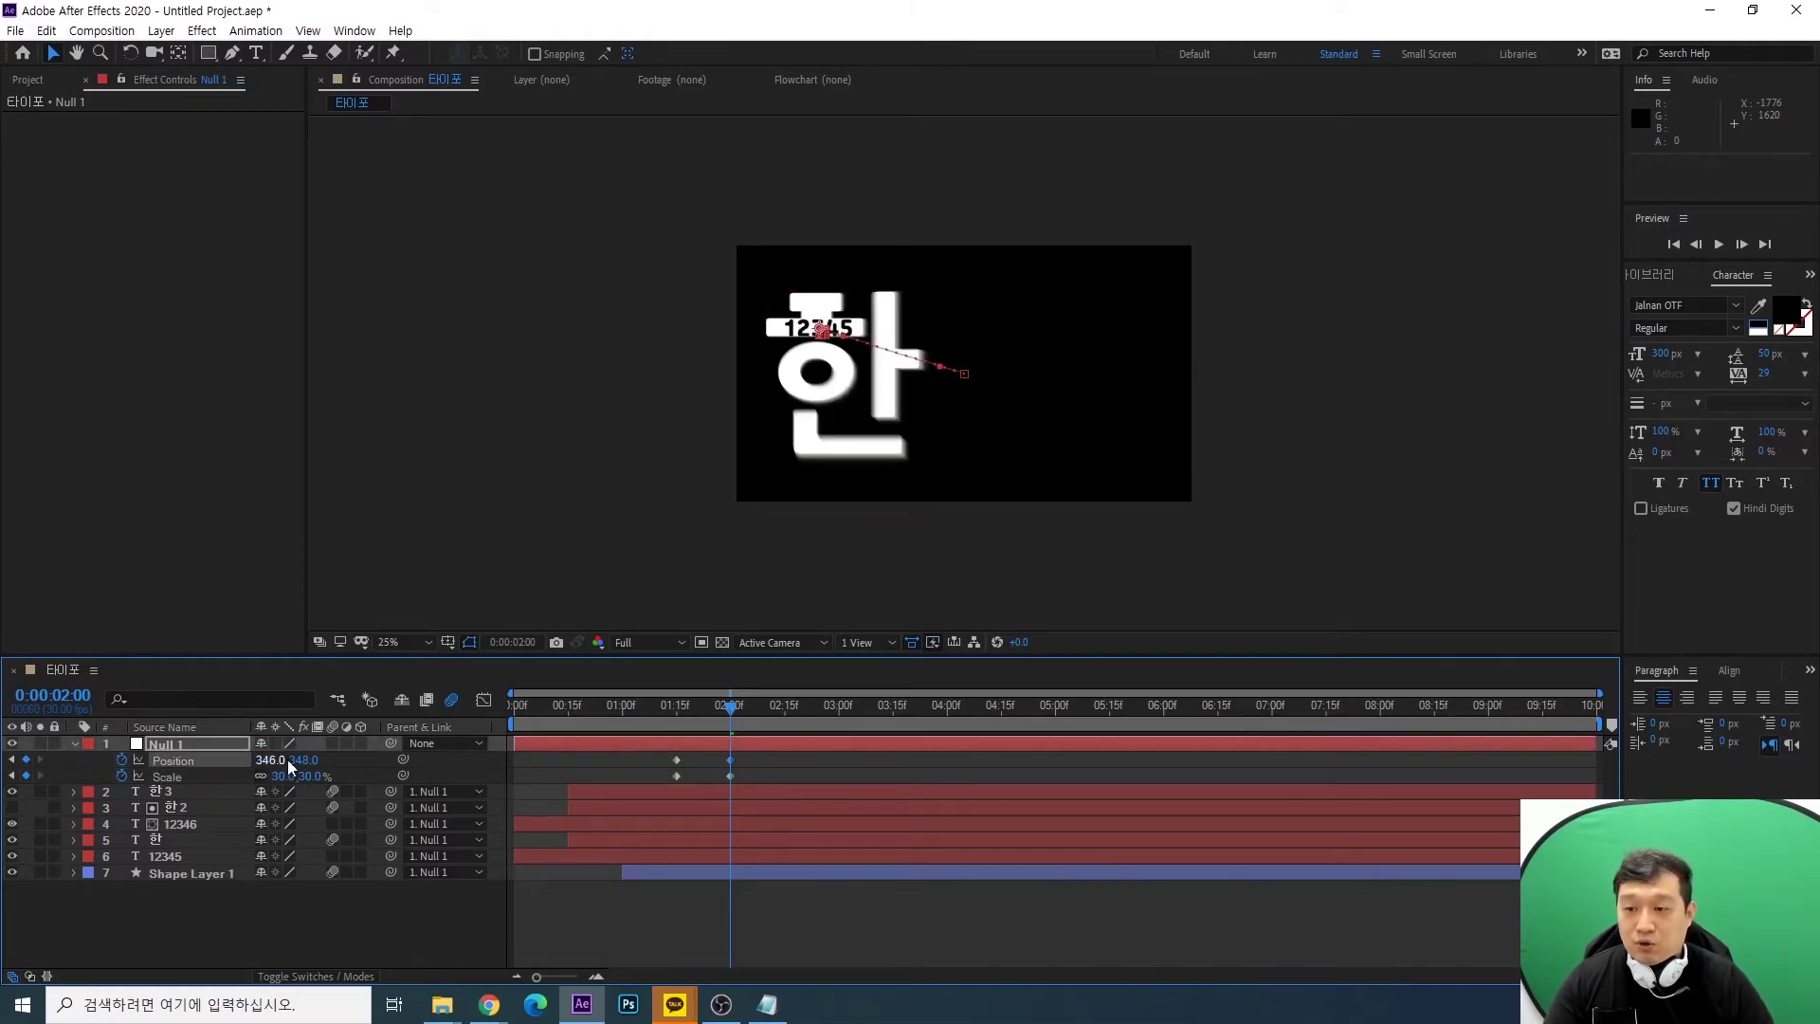
drag(303, 760, 246, 764)
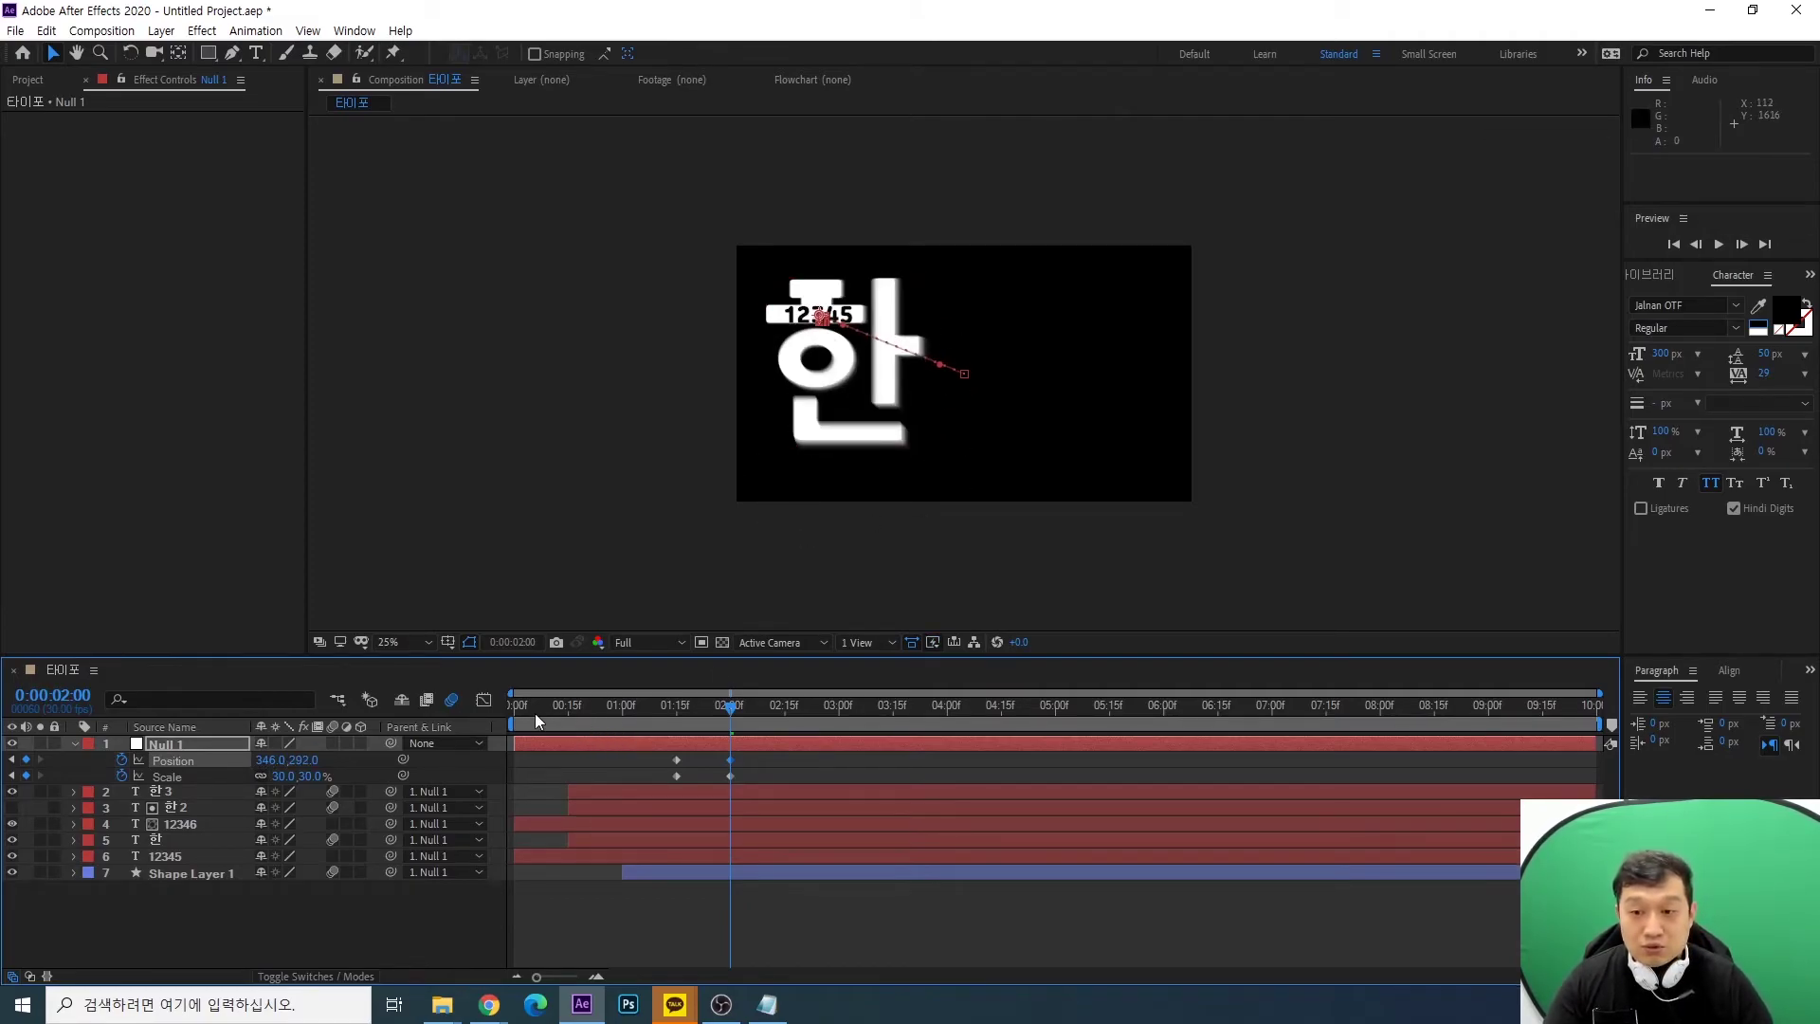
drag(535, 712, 493, 724)
key(space)
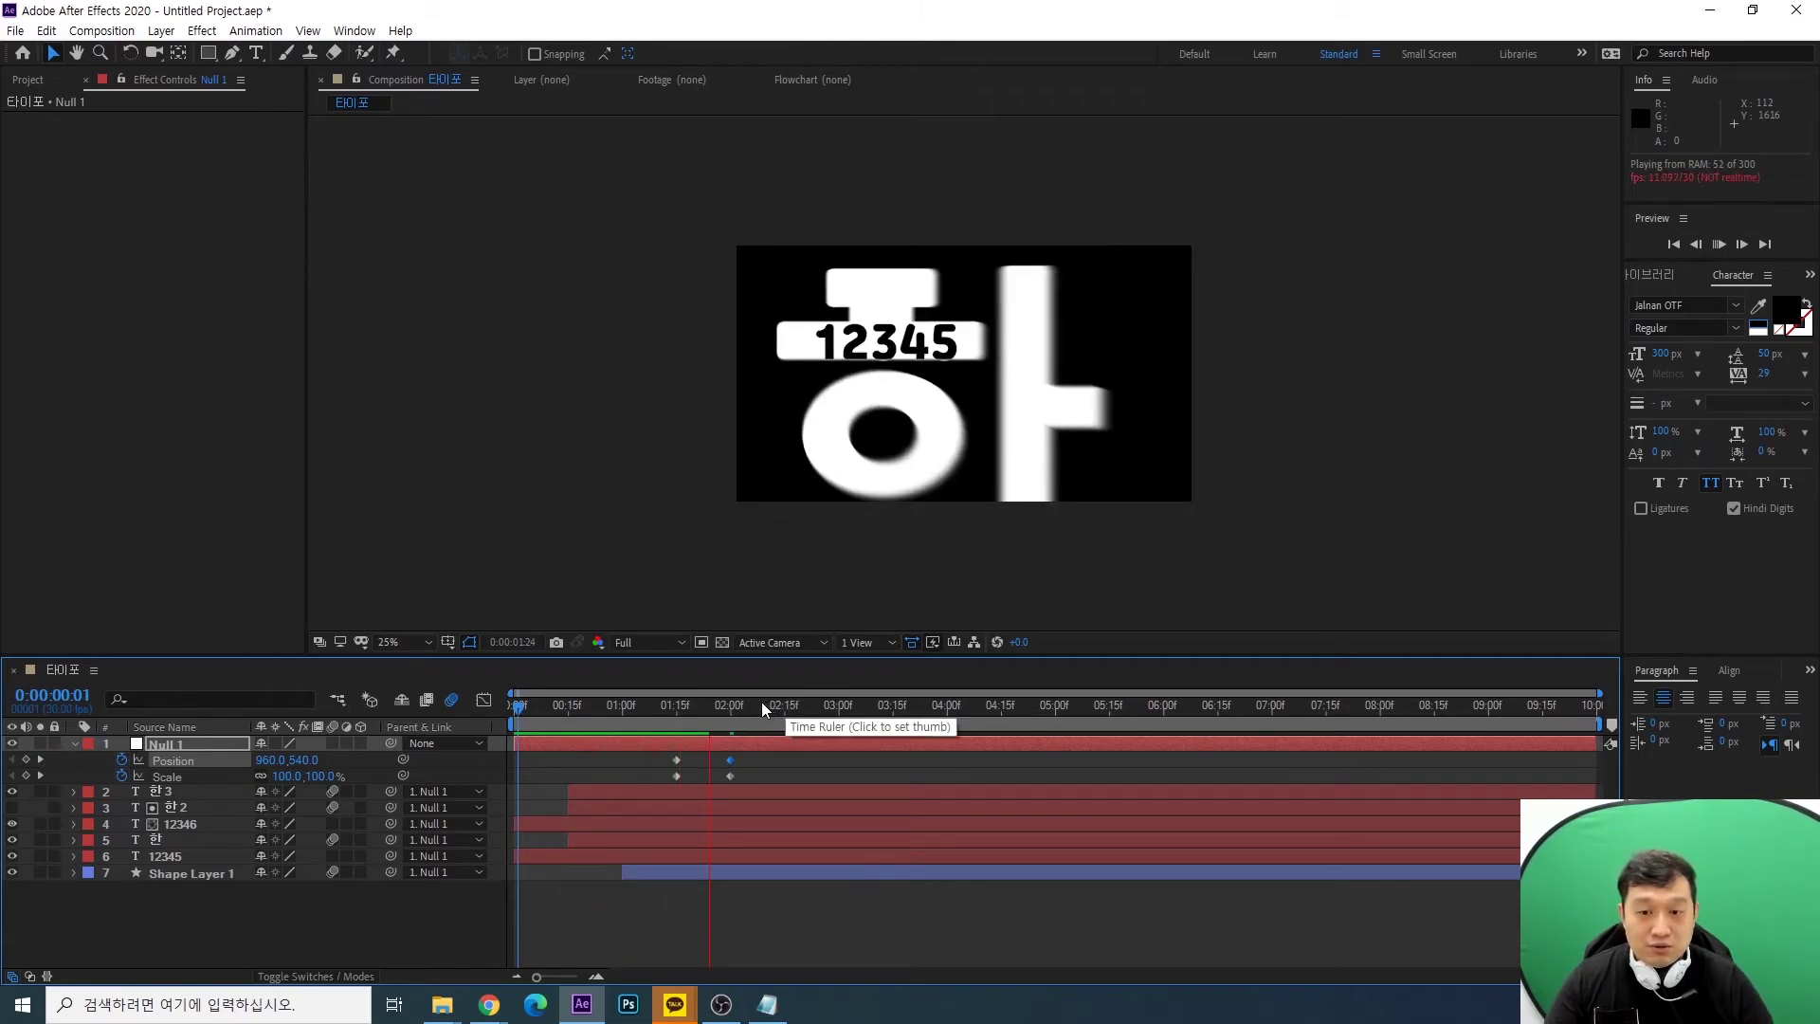
Trim the start of the "한 3" layer to 0:00:01:15
drag(745, 704, 675, 720)
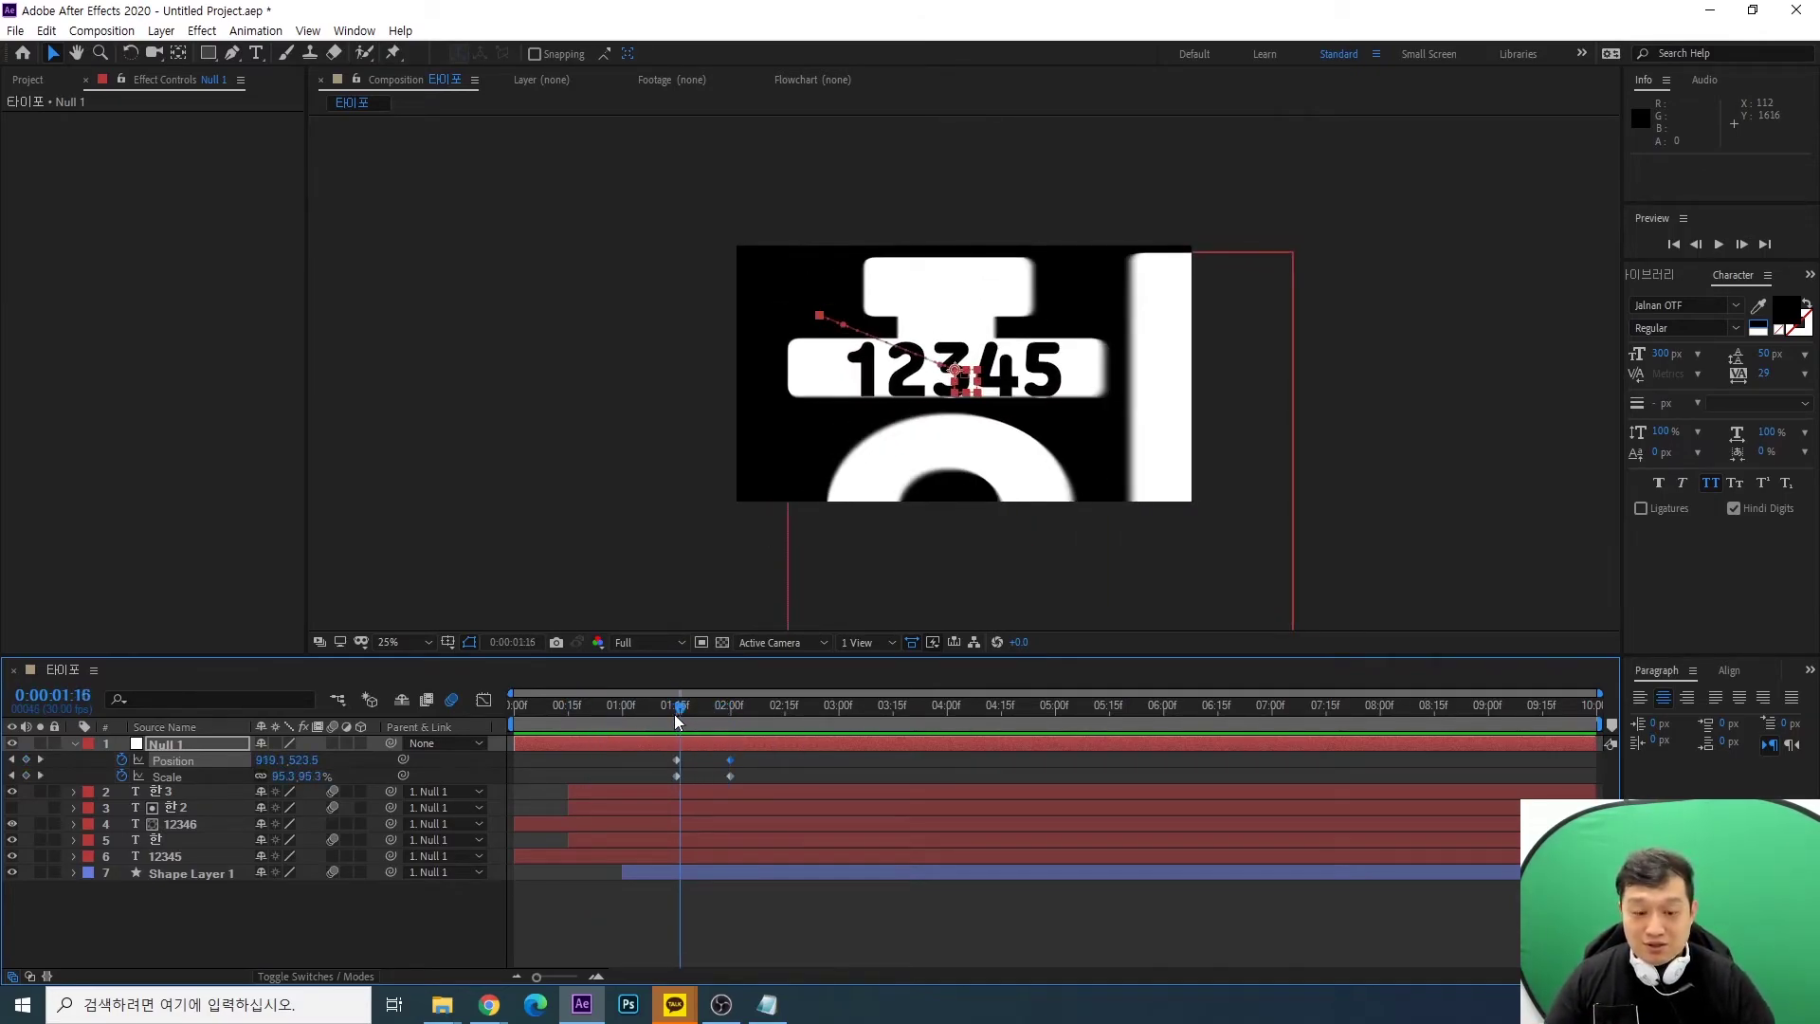
click(603, 791)
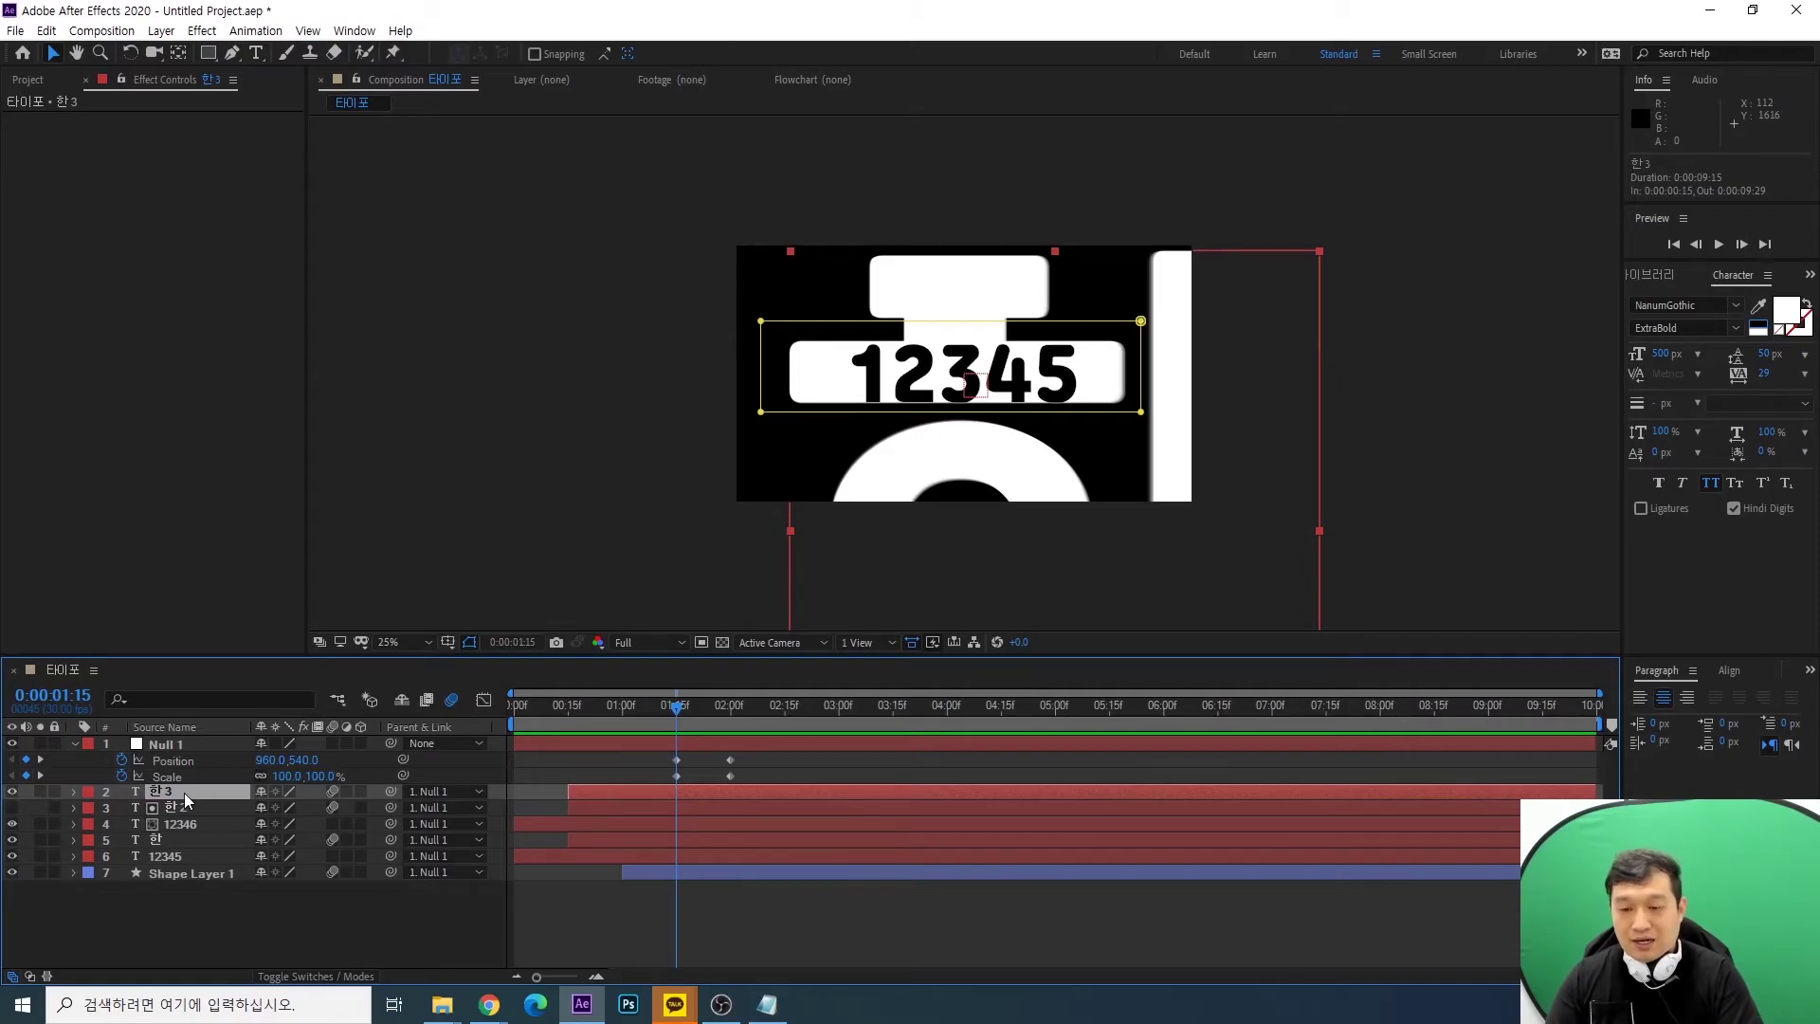
key(alt+bracketleft)
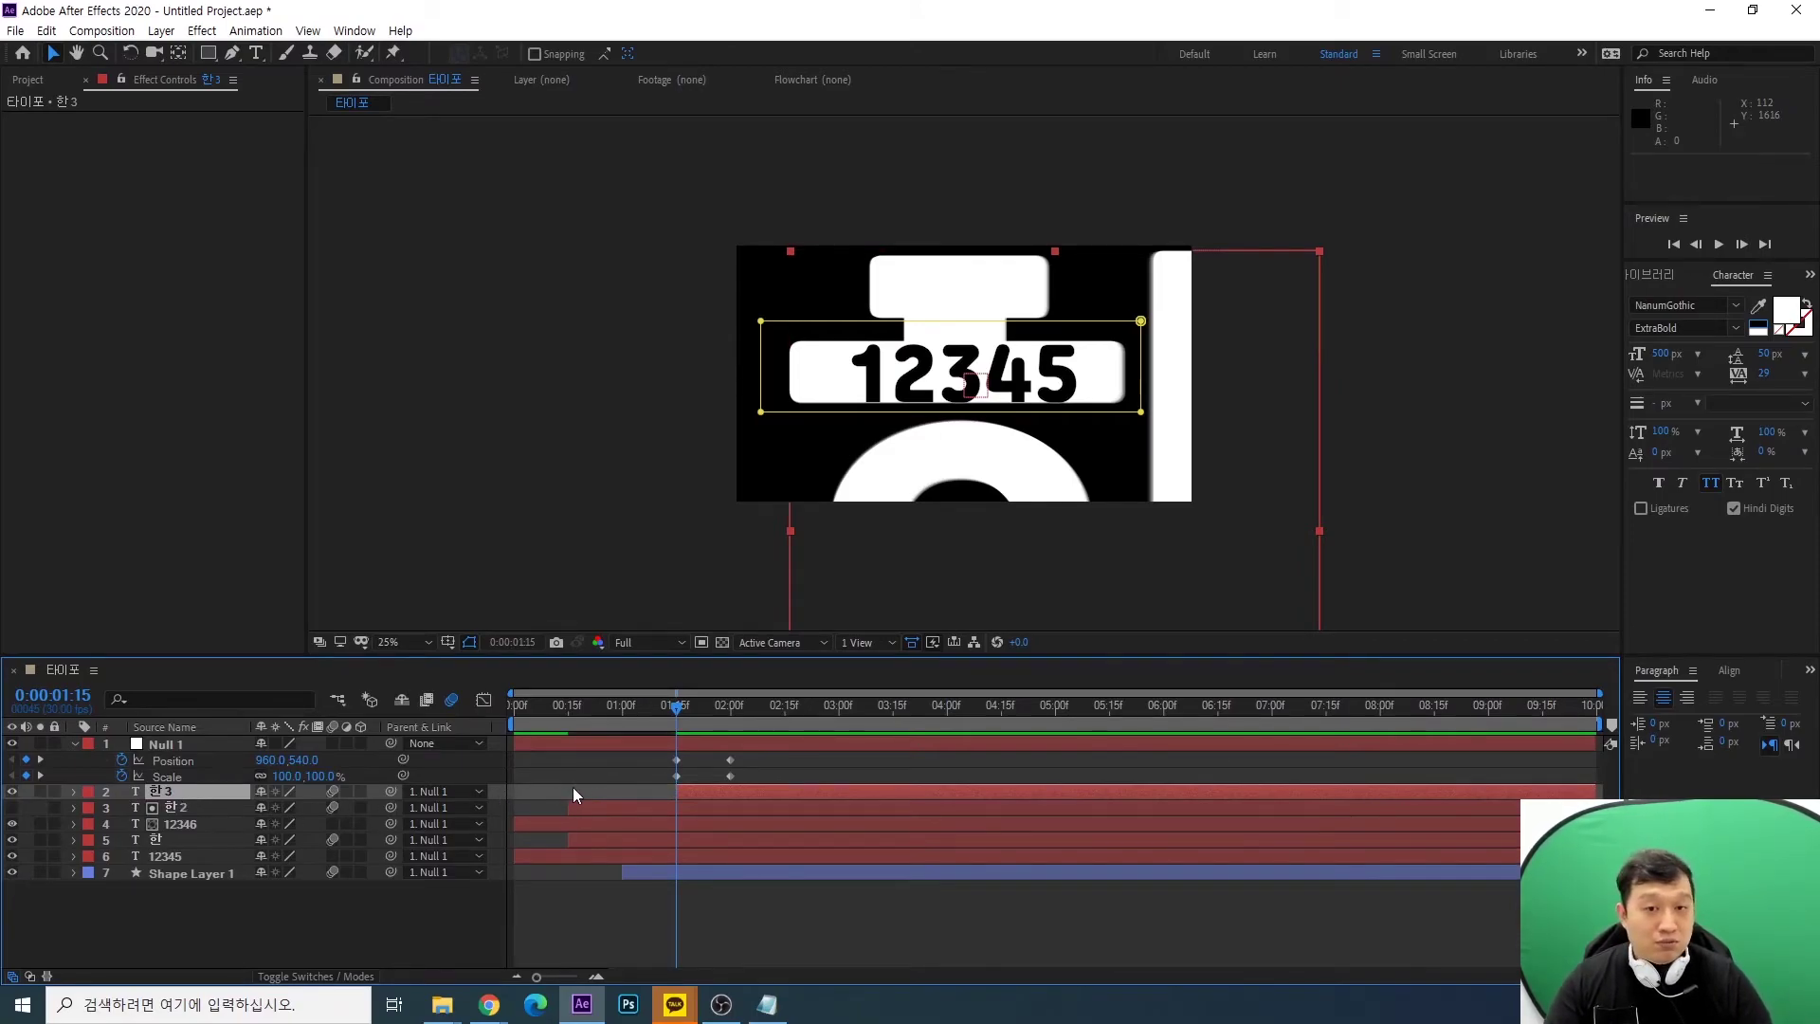
Keyframe the "한 3" layer's scale at 0:00:02:00 and keep no scale keyframe at 0:00:01:15
key(s)
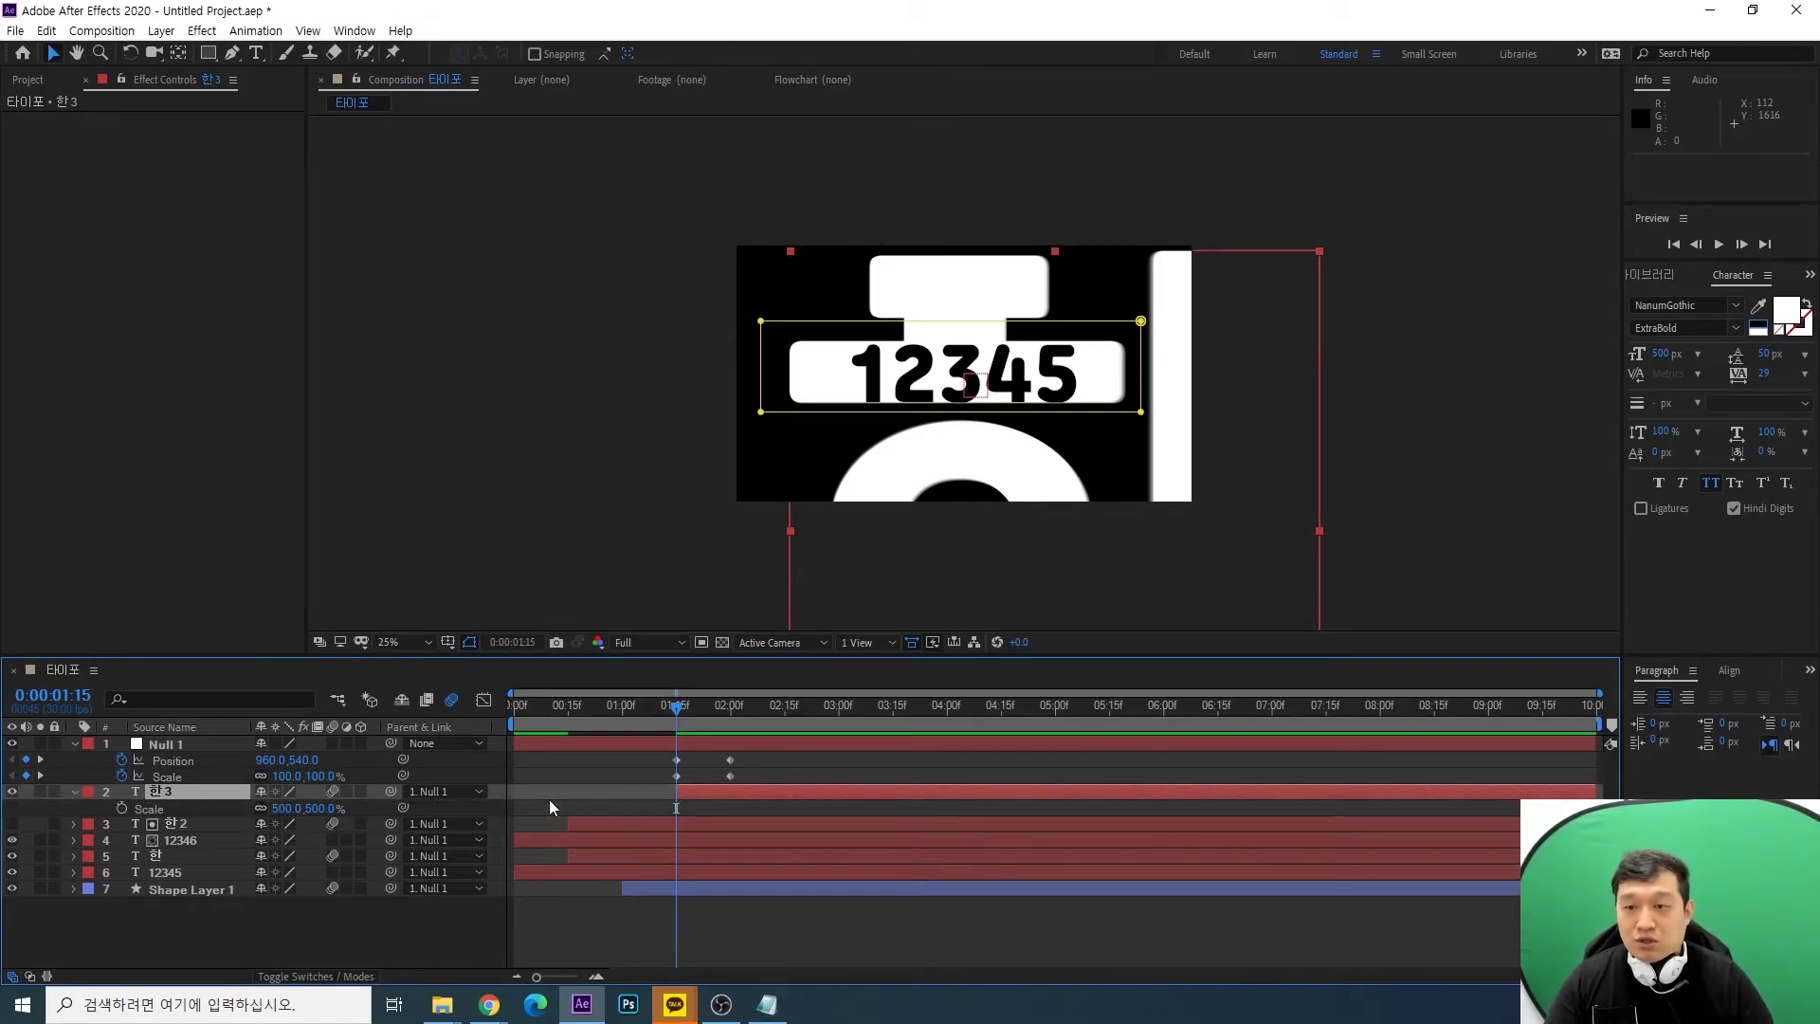
click(122, 807)
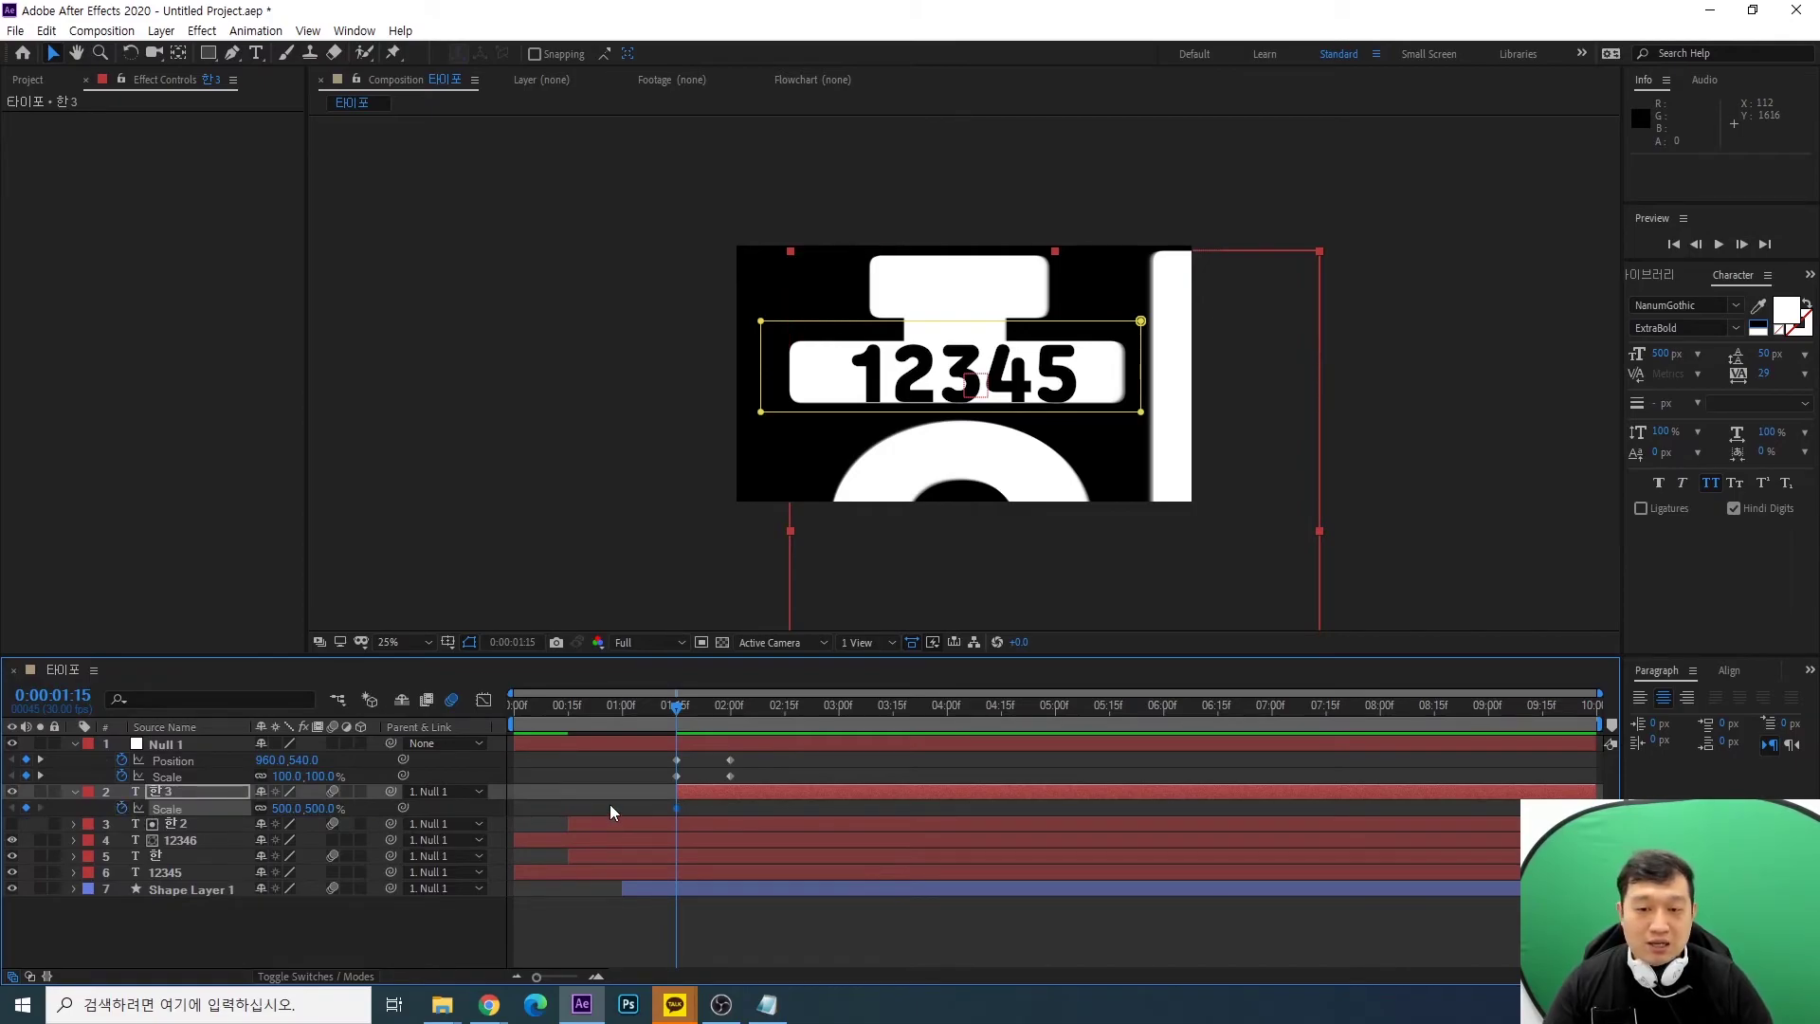
key(equal)
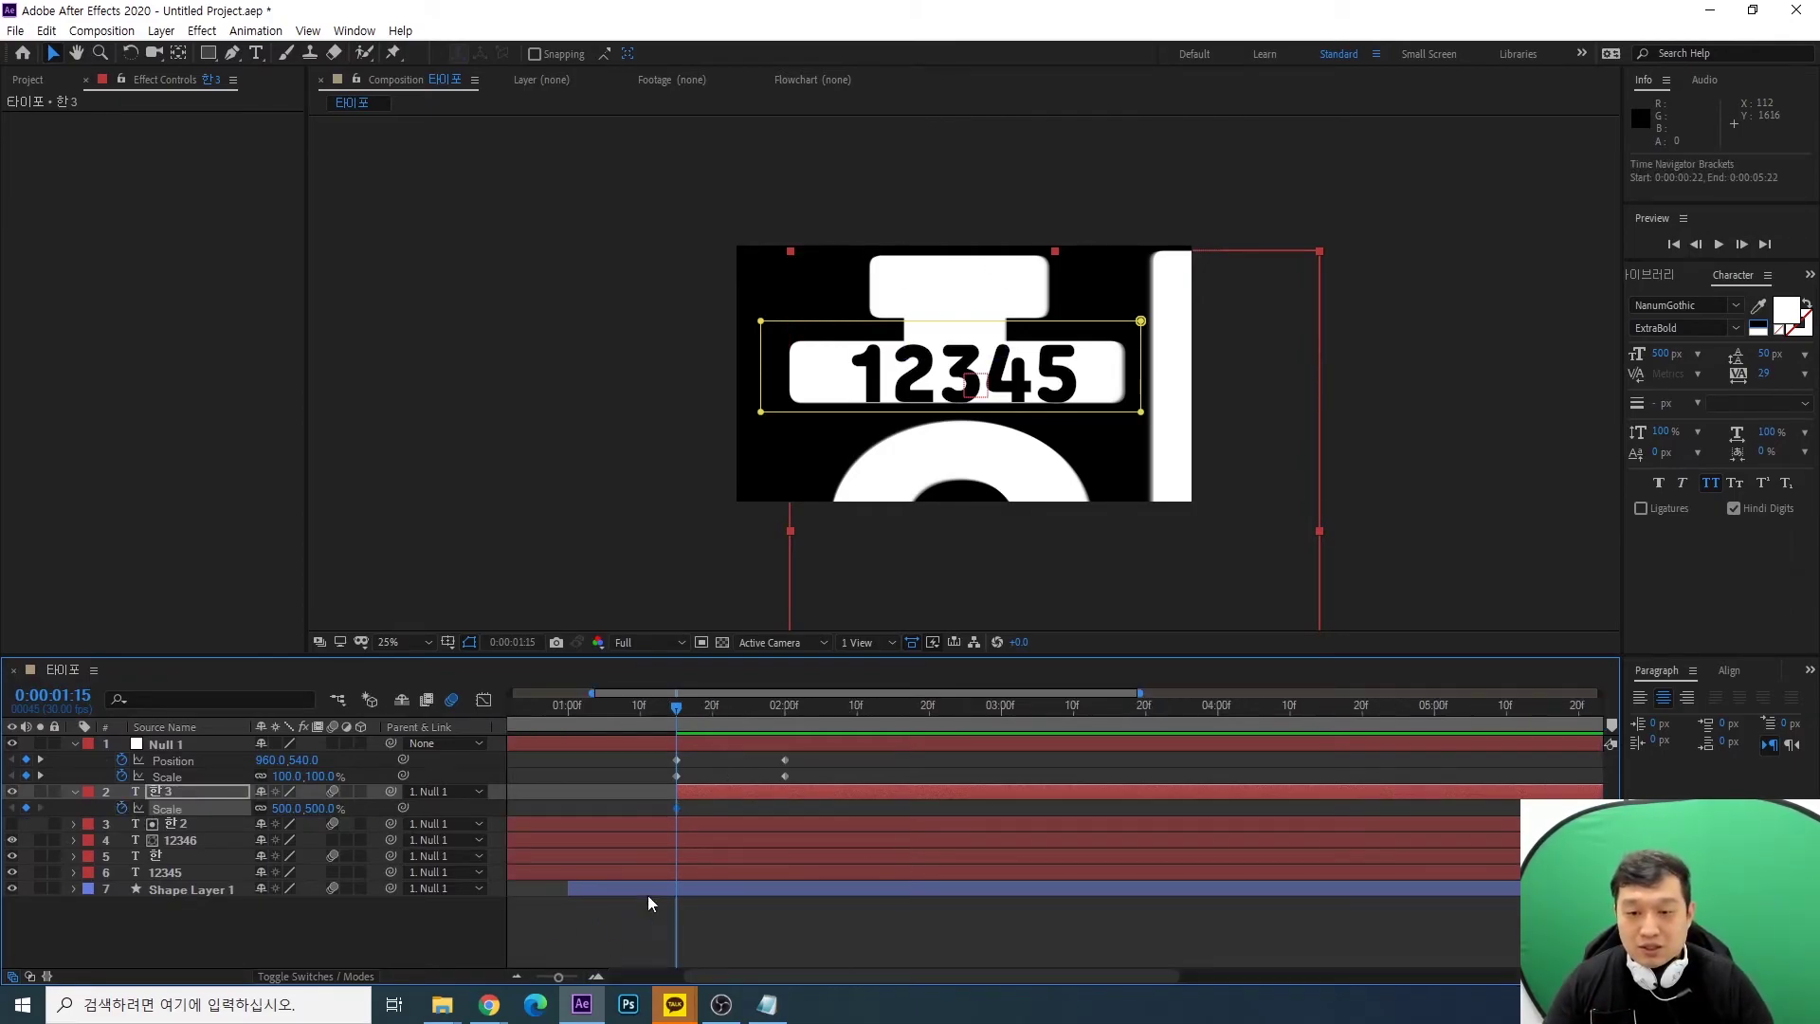
click(782, 704)
click(25, 808)
click(676, 807)
key(Delete)
Set the "한 3" layer's scale to 550% at 0:00:01:25 and 0% at 0:00:01:15
click(753, 712)
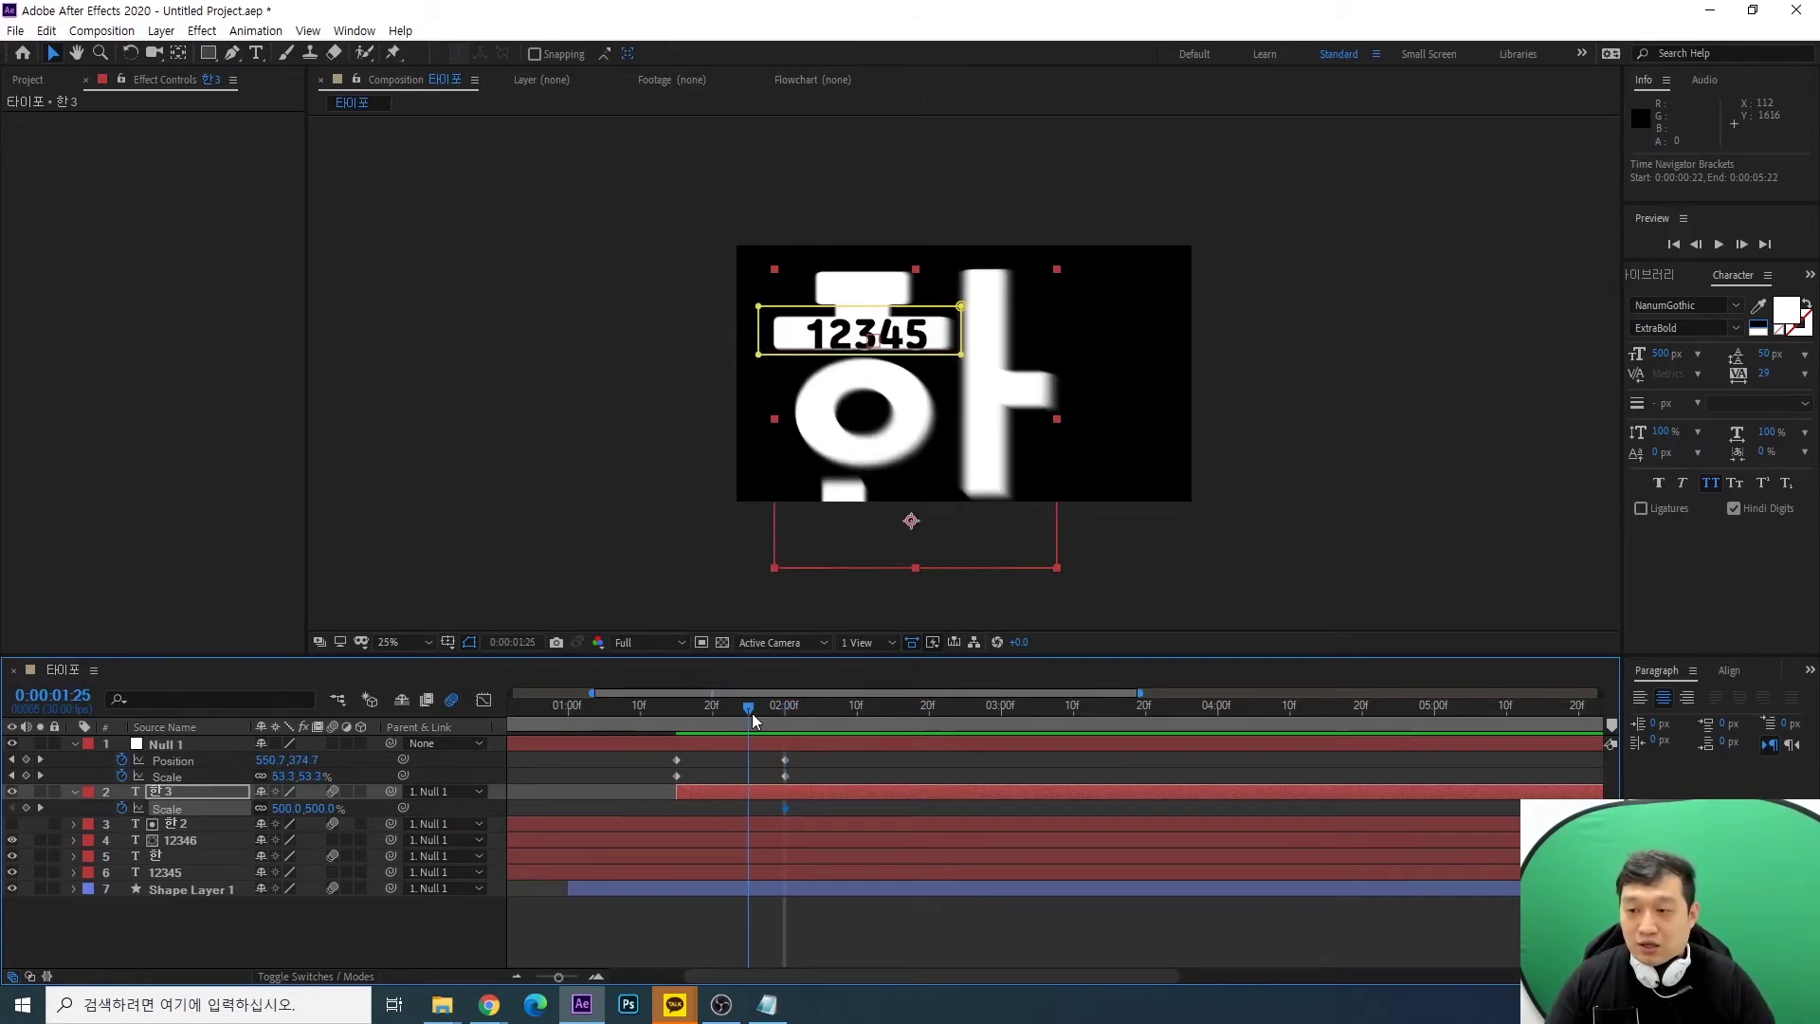
click(322, 807)
text(550)
key(Return)
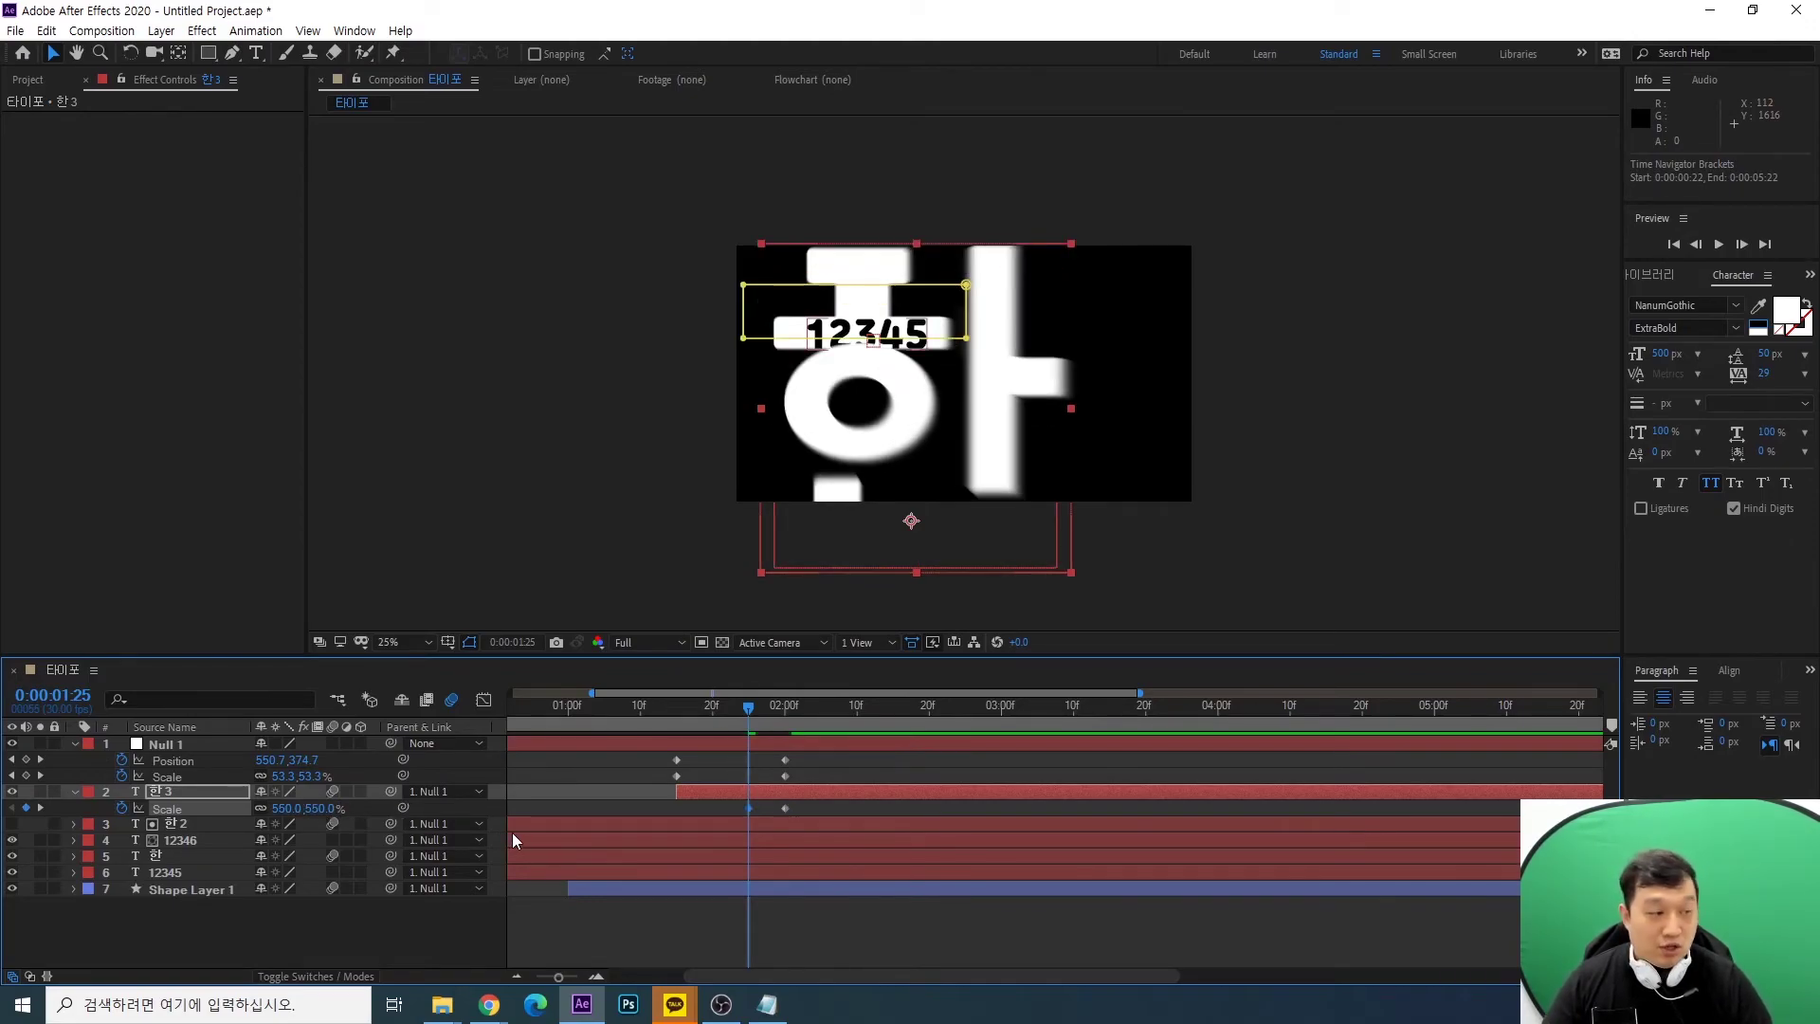
click(674, 709)
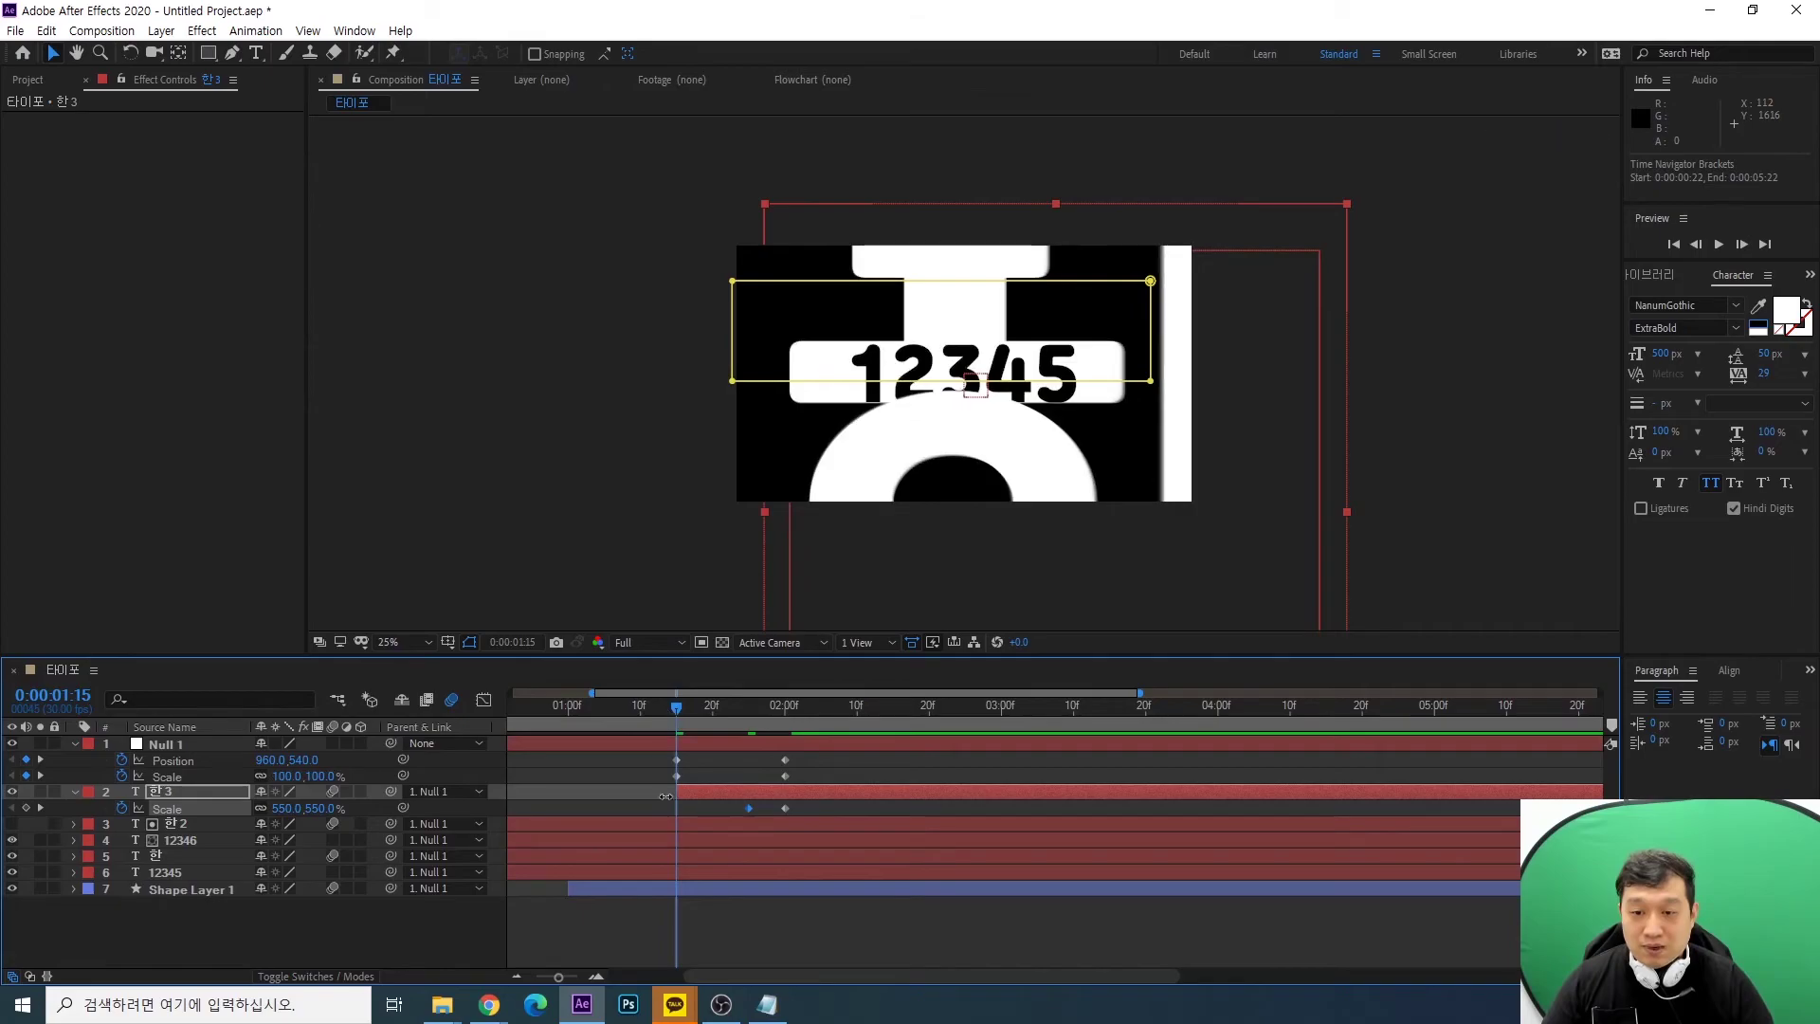
click(323, 807)
text(0)
key(Return)
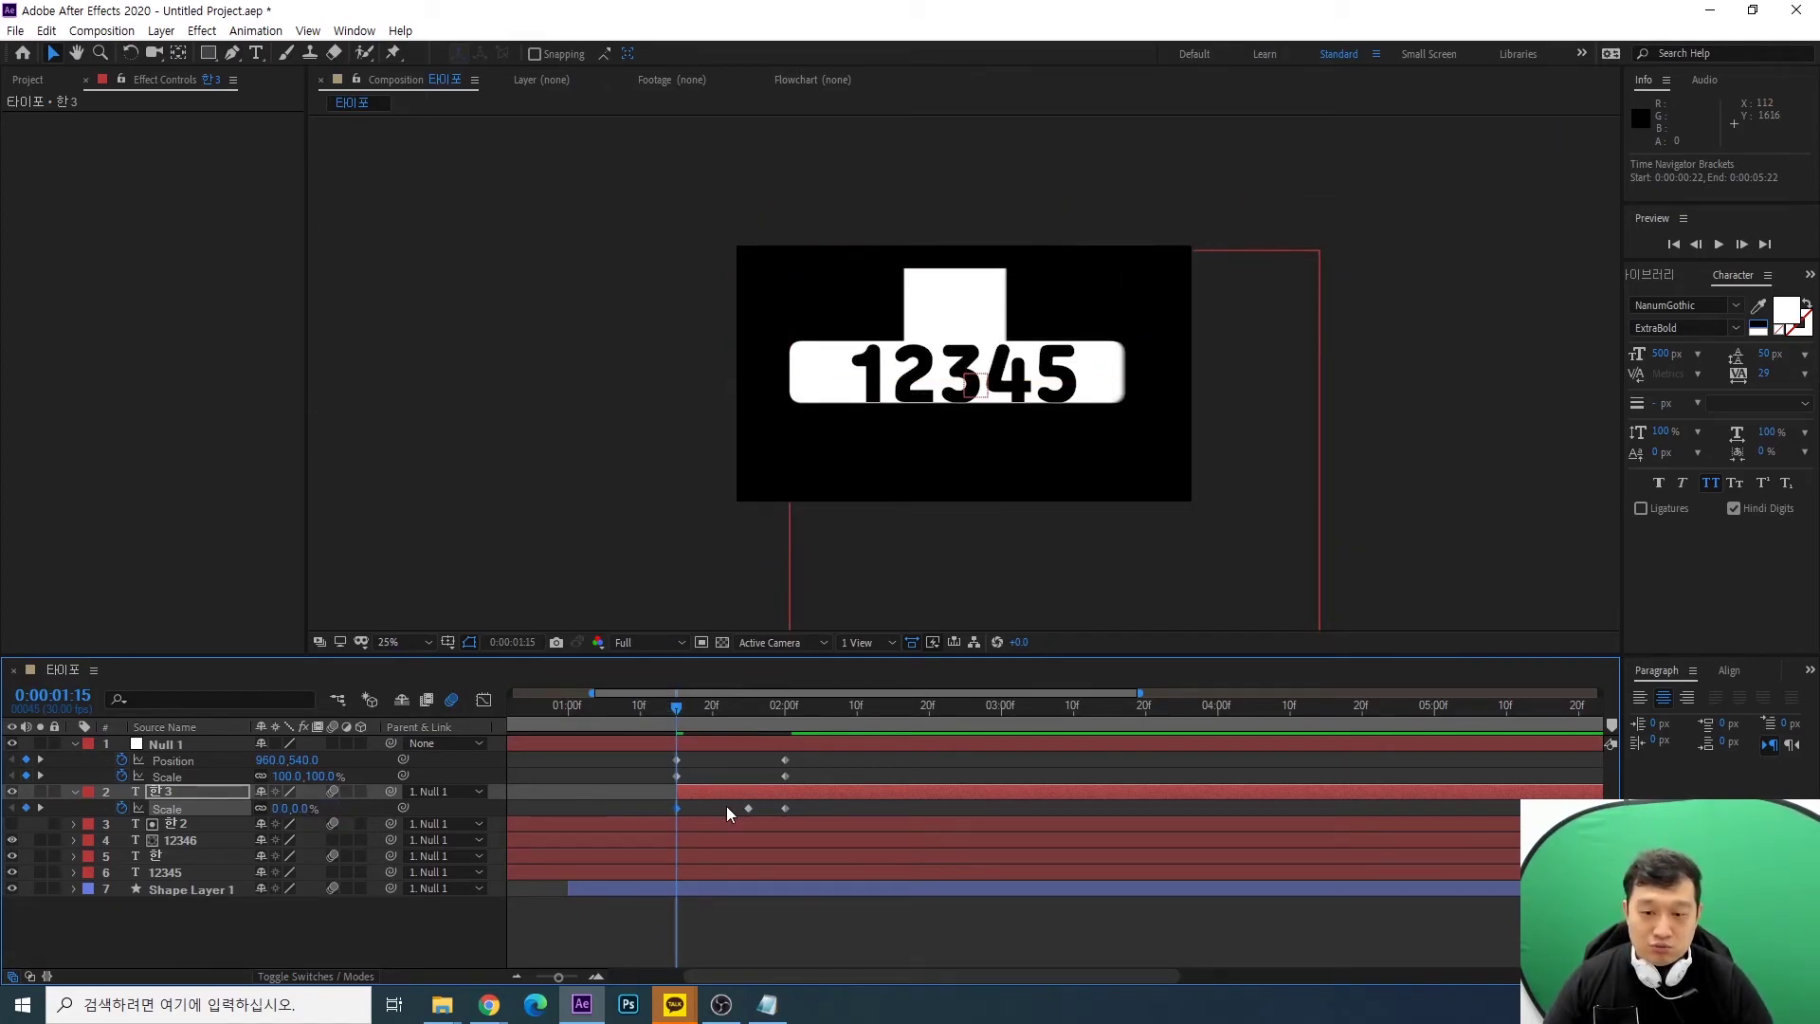
Apply Easy Ease to the "한 3" scale keyframe at 0:00:01:25 and preview the animation from the start
click(748, 807)
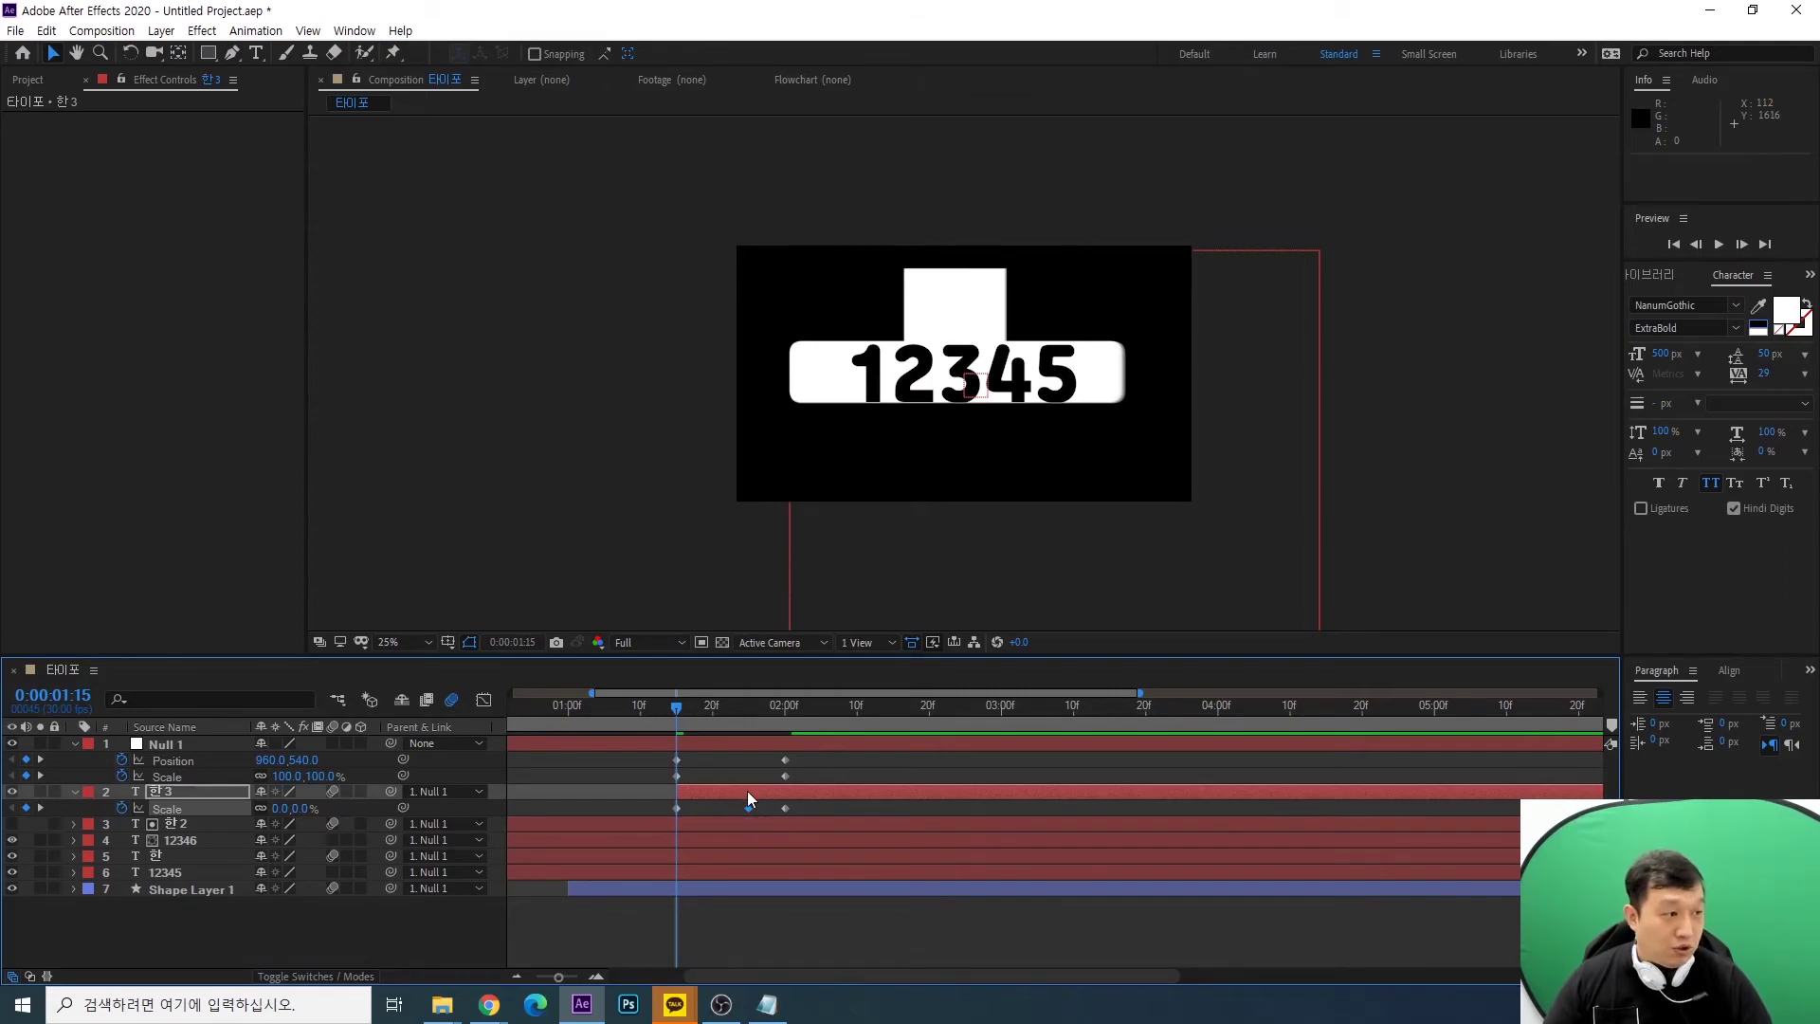
key(F9)
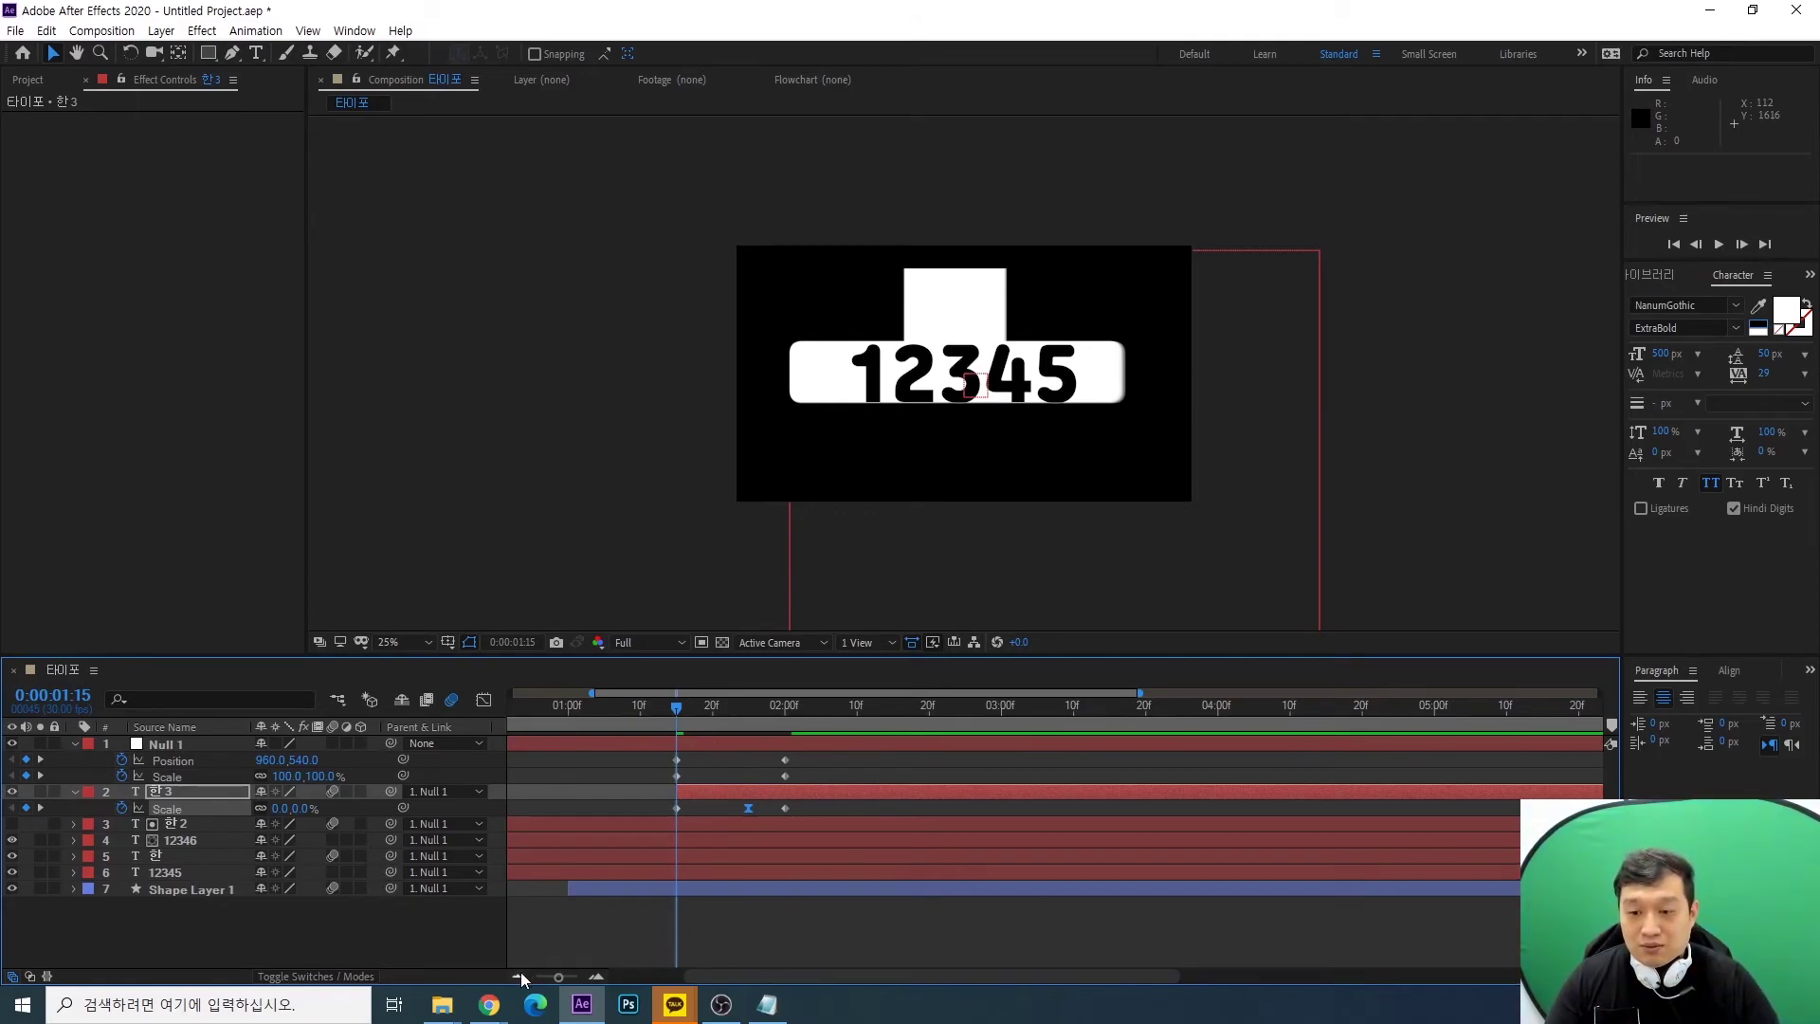
drag(558, 977, 532, 976)
drag(531, 720, 478, 706)
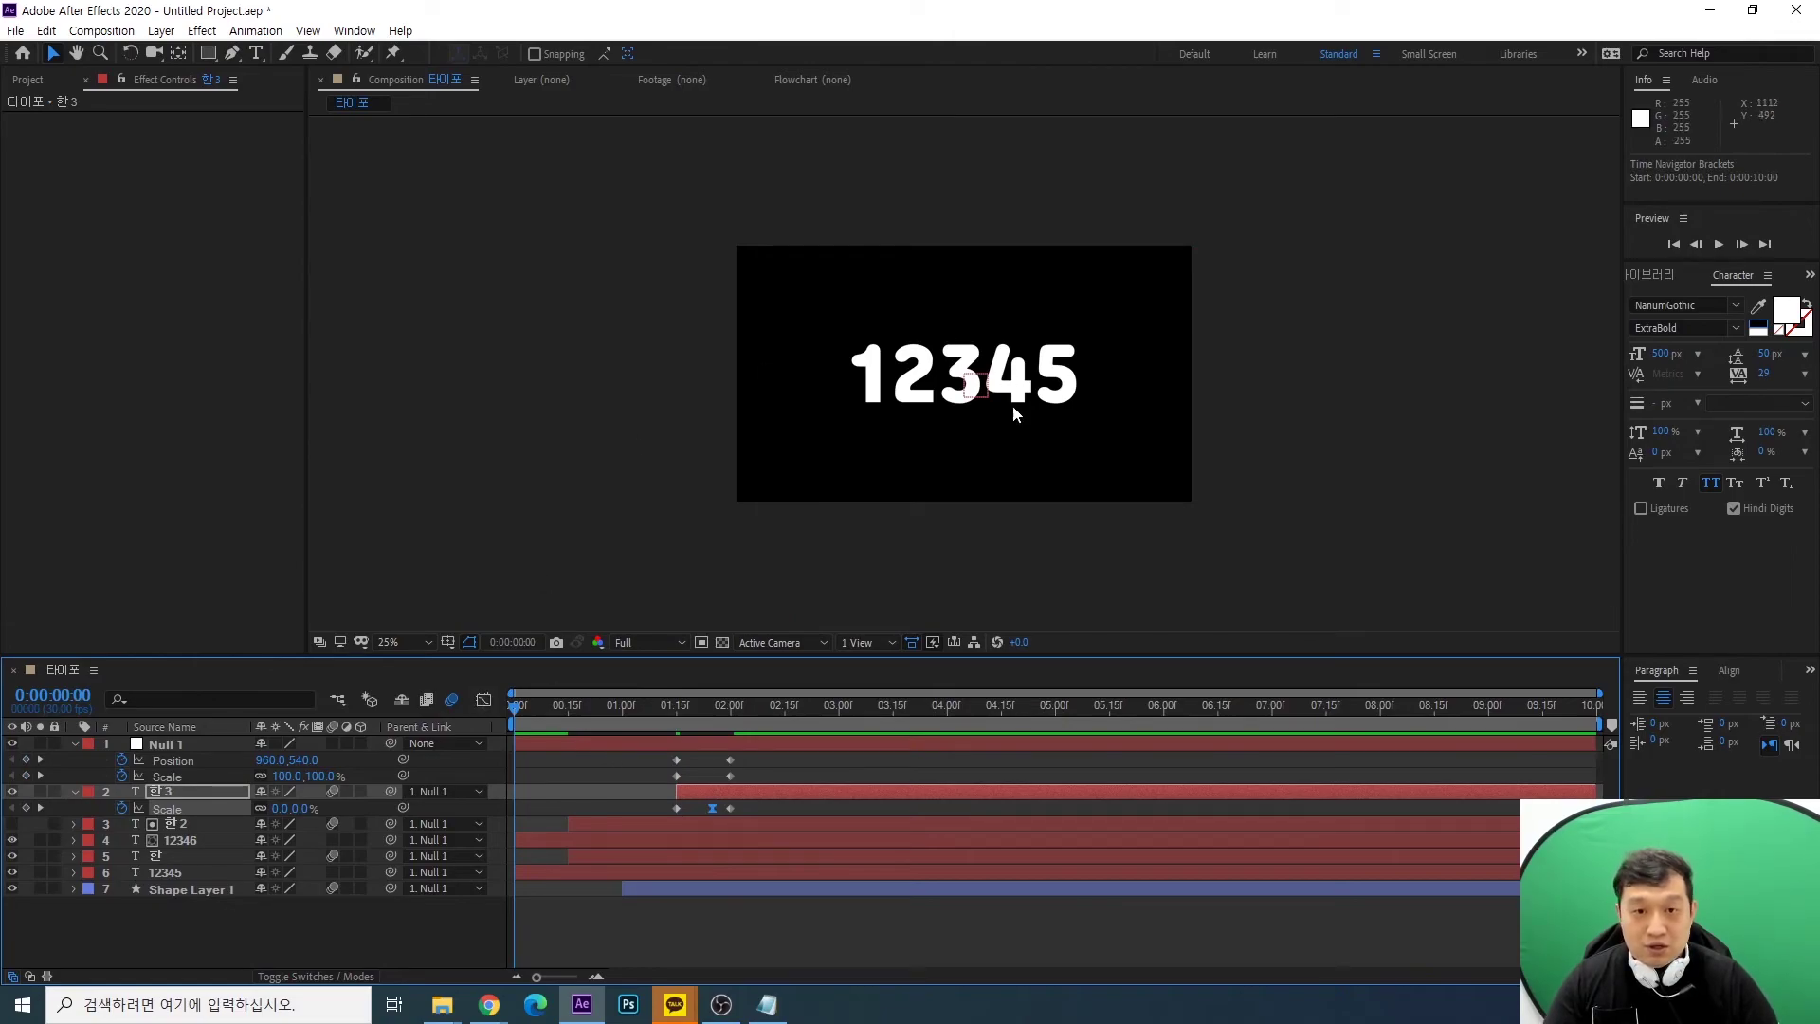
key(space)
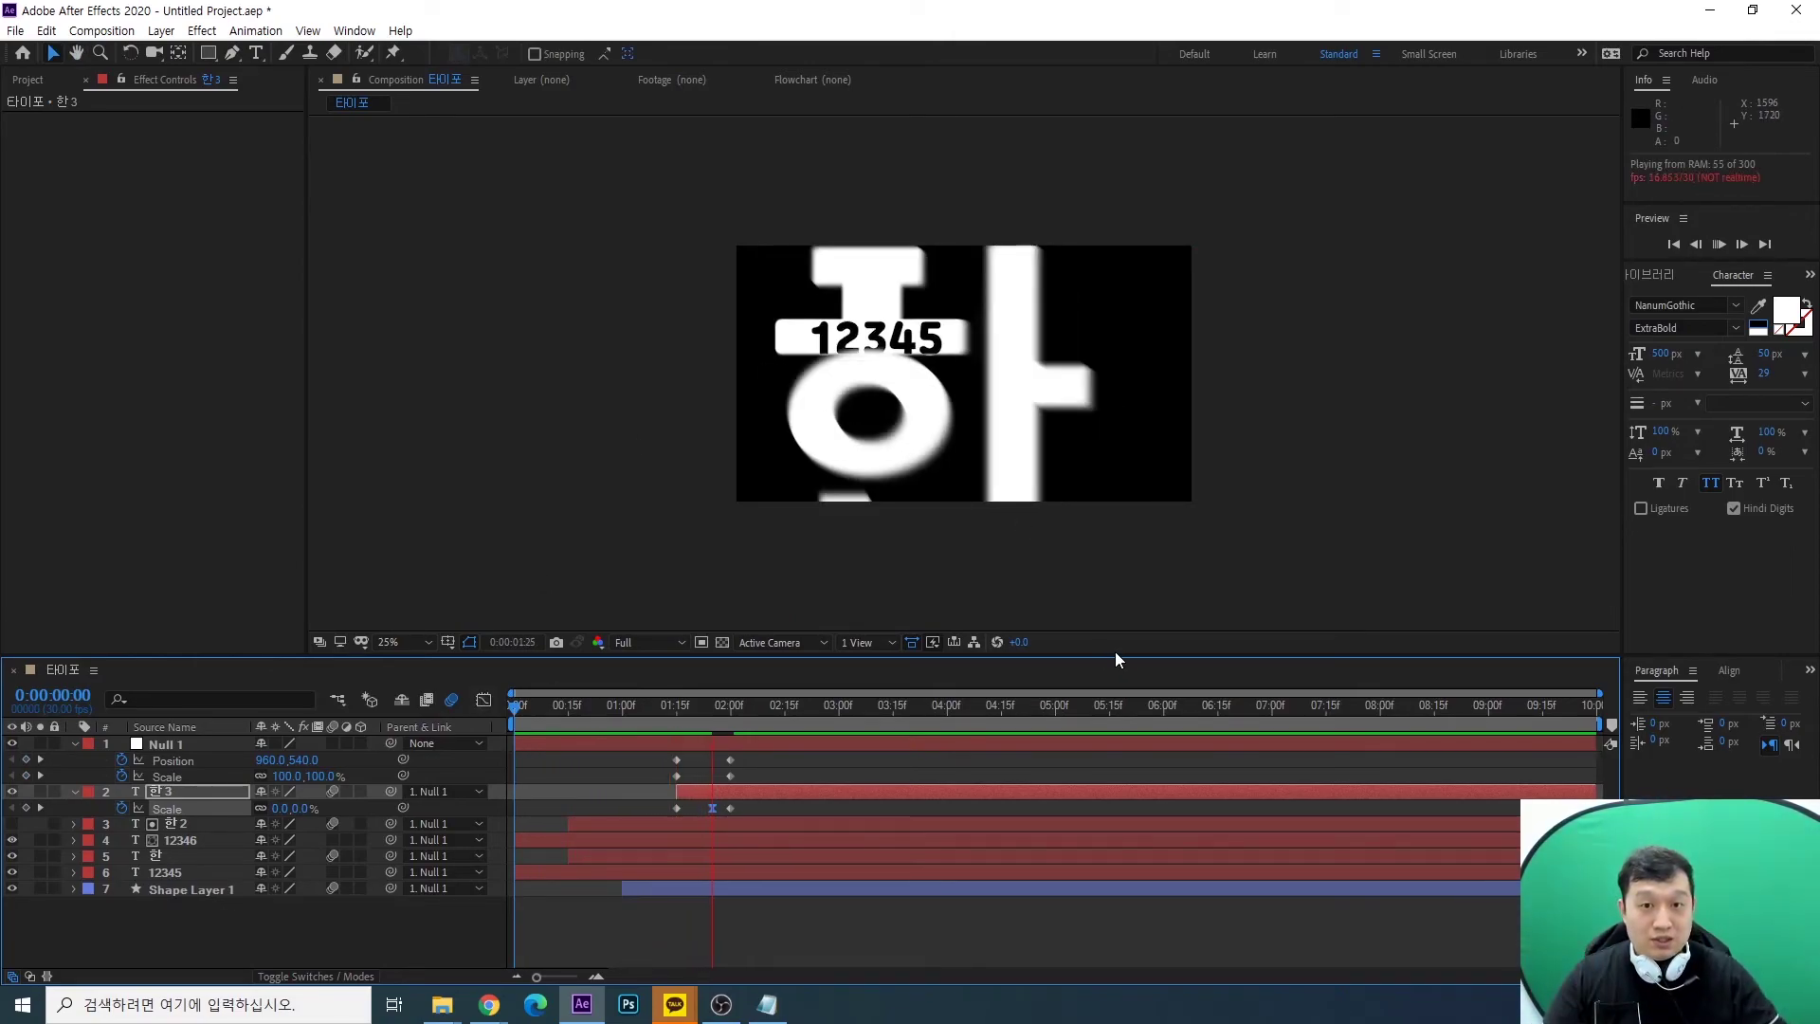
key(space)
Move the "한 3" layer's anchor point to the middle of the "12345" bar at 0:00:02:00
mouse_move(722, 709)
mouse_down()
mouse_move(668, 713)
mouse_move(731, 725)
mouse_up()
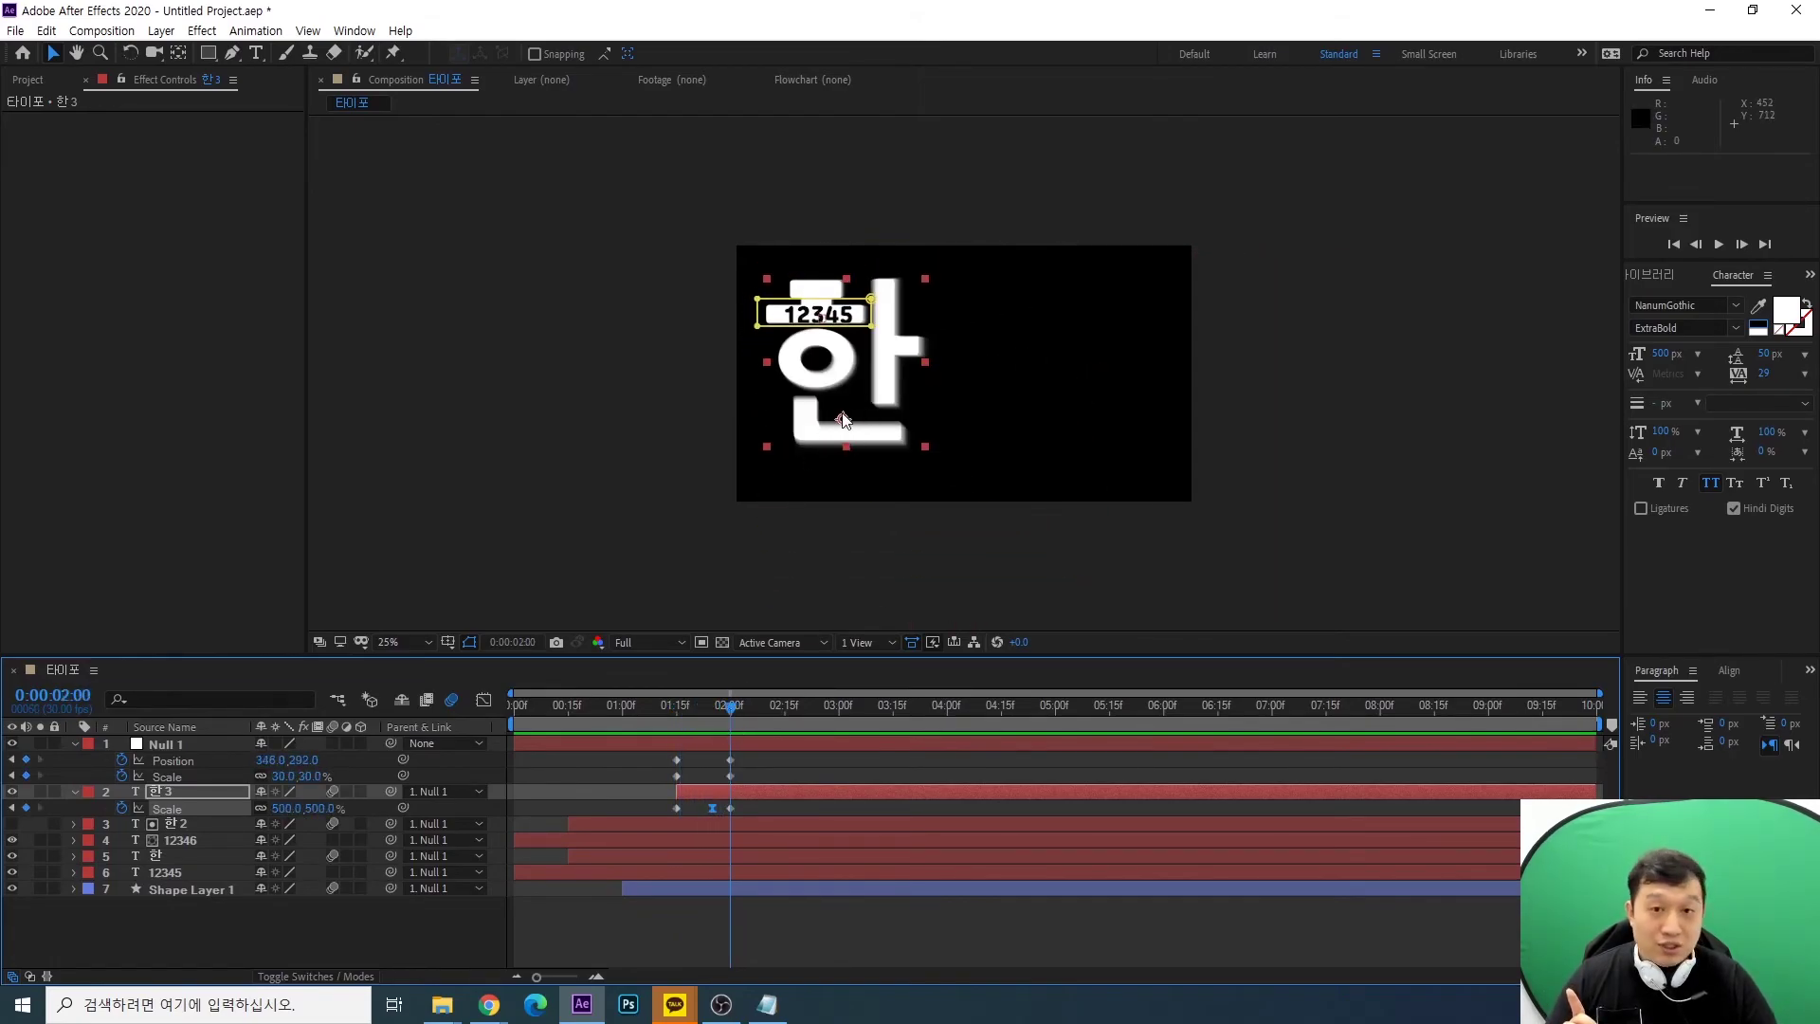
click(178, 53)
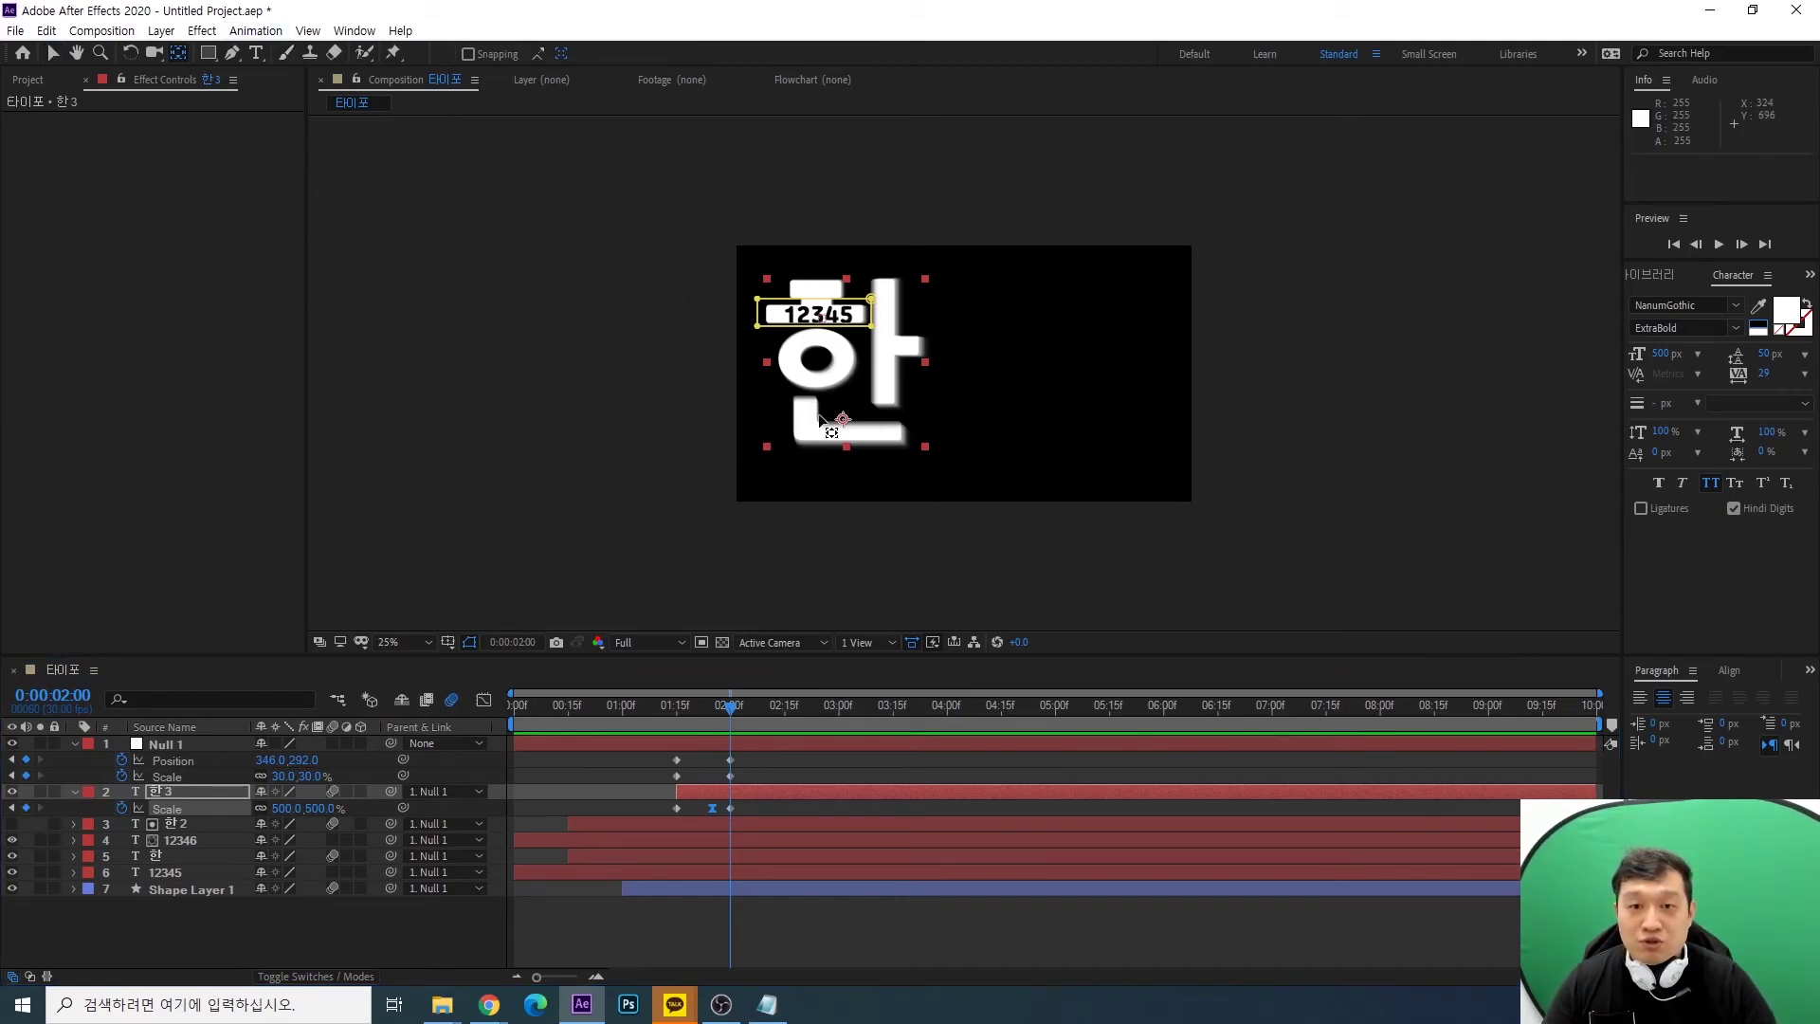
drag(842, 418, 821, 322)
key(period)
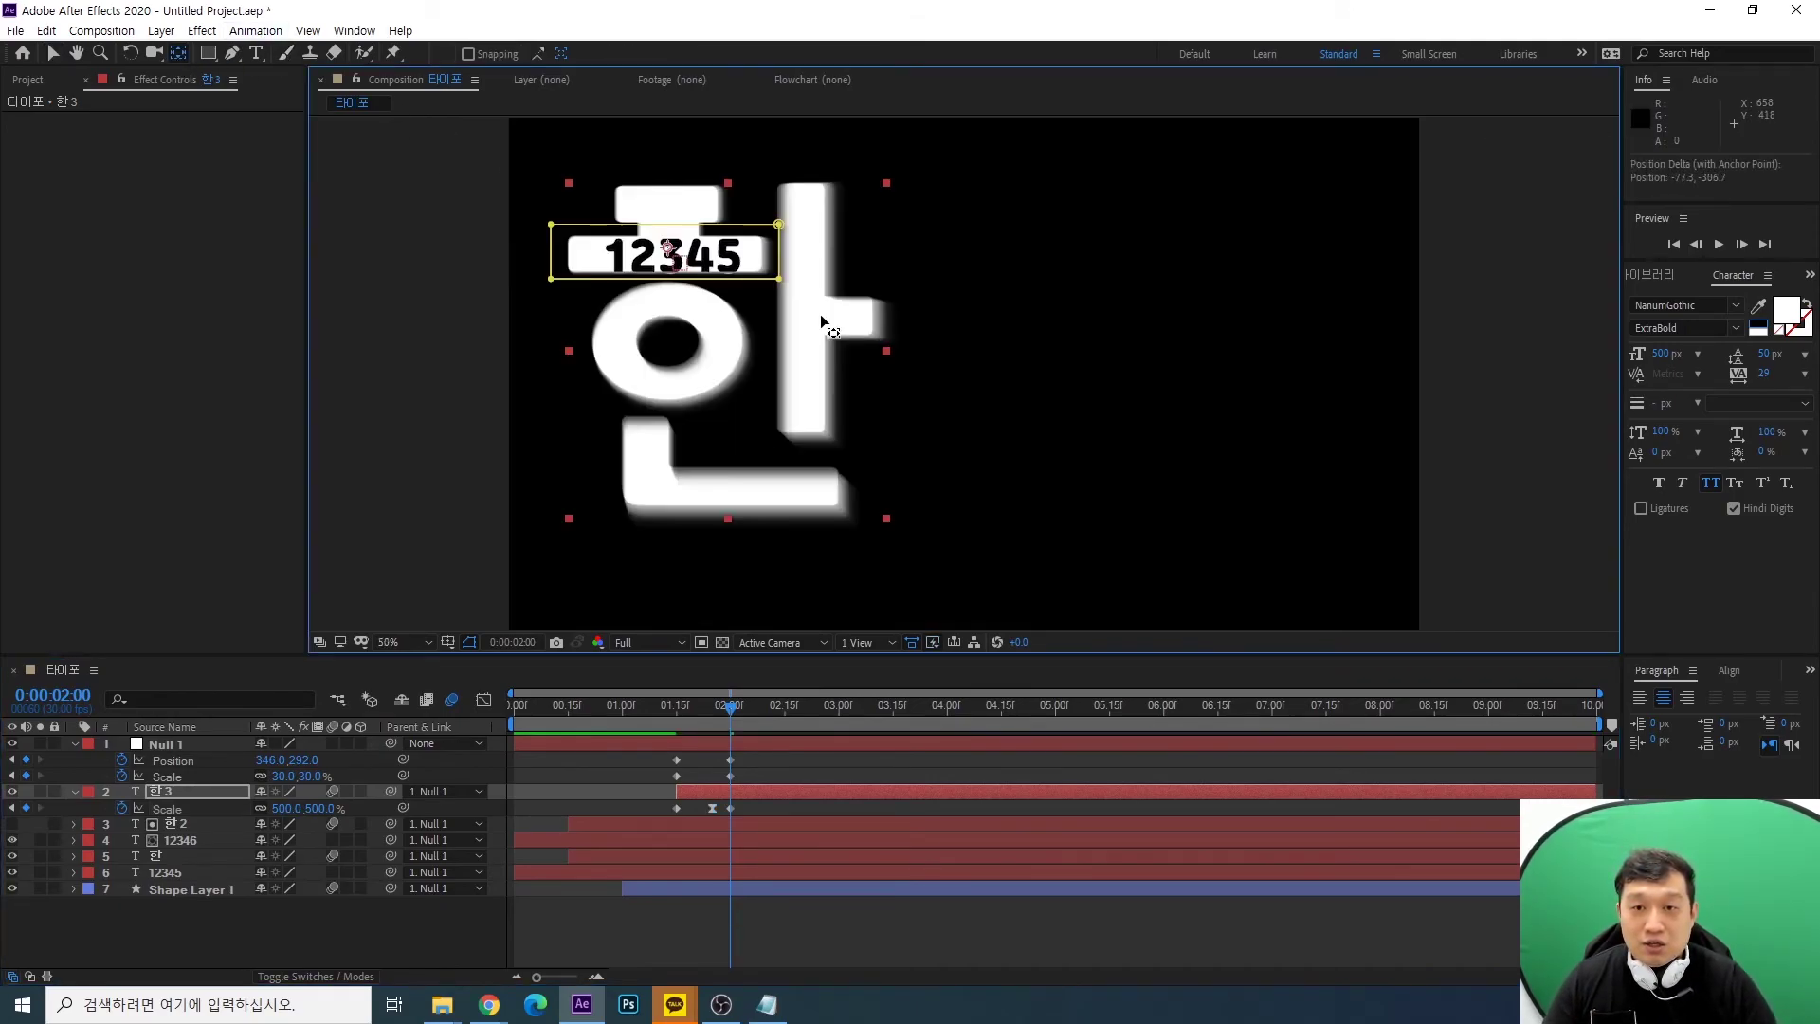
key(period)
drag(722, 288, 1182, 476)
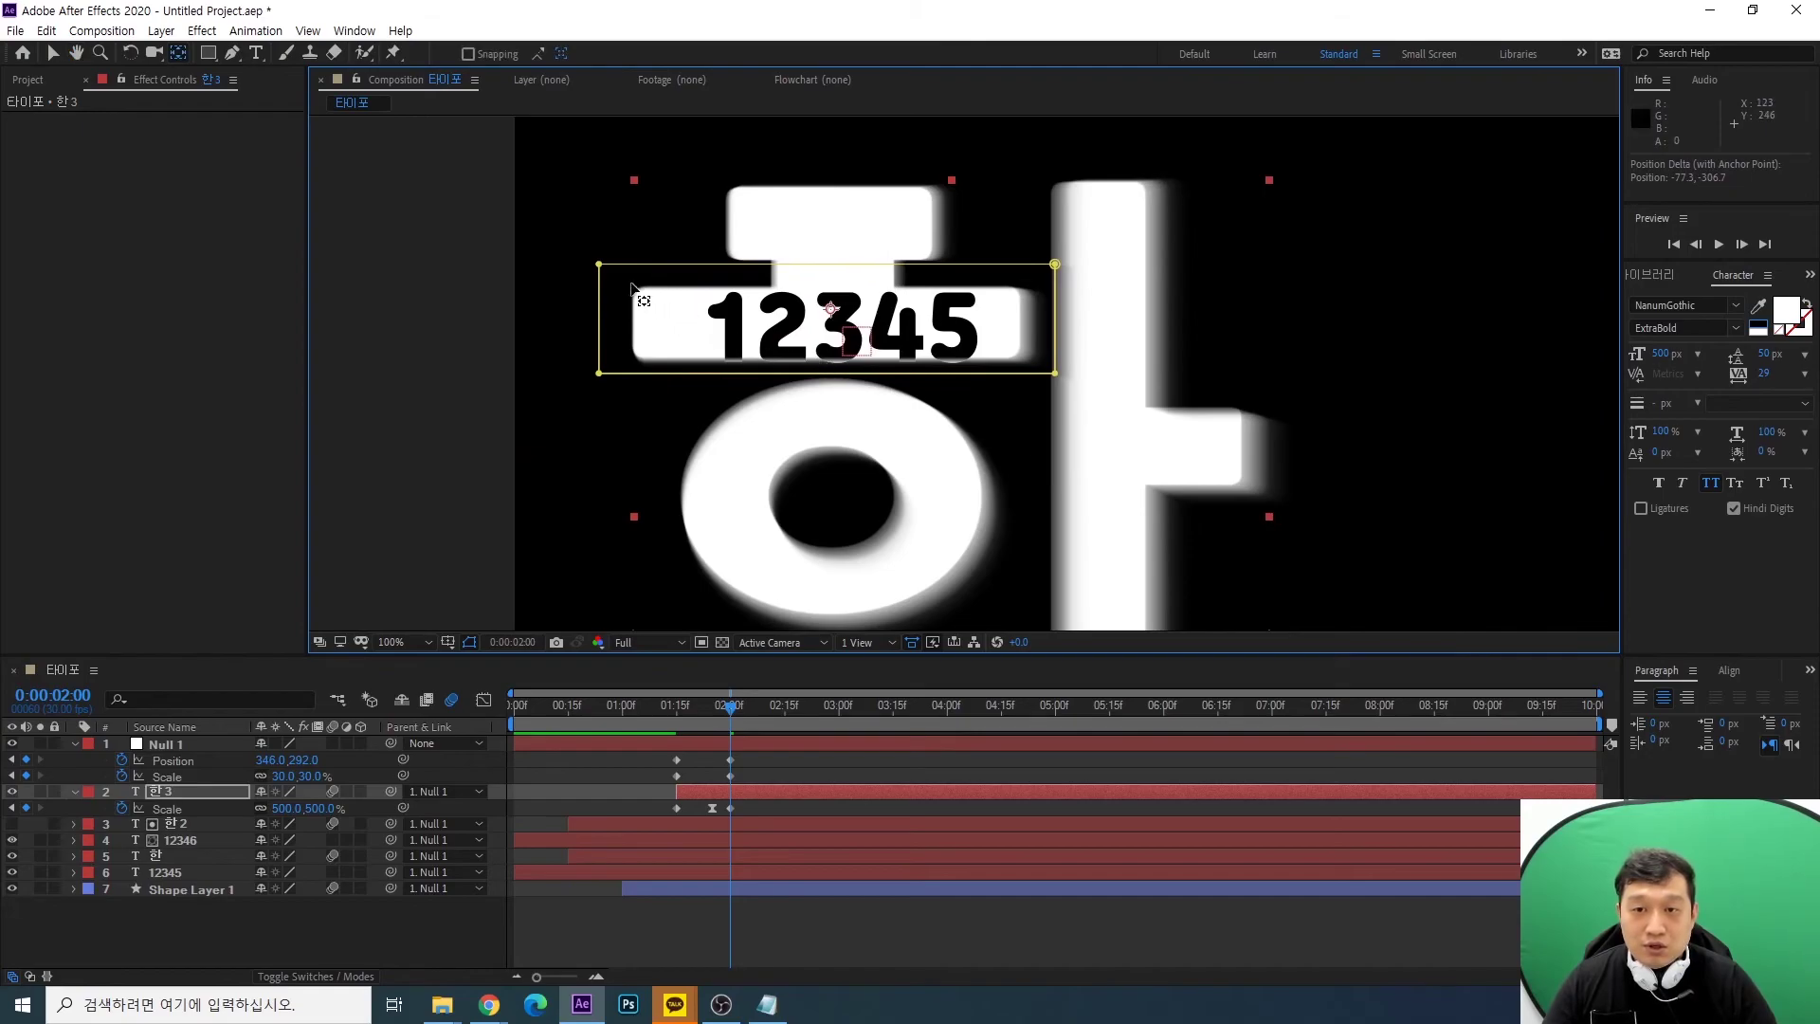
drag(830, 312, 831, 326)
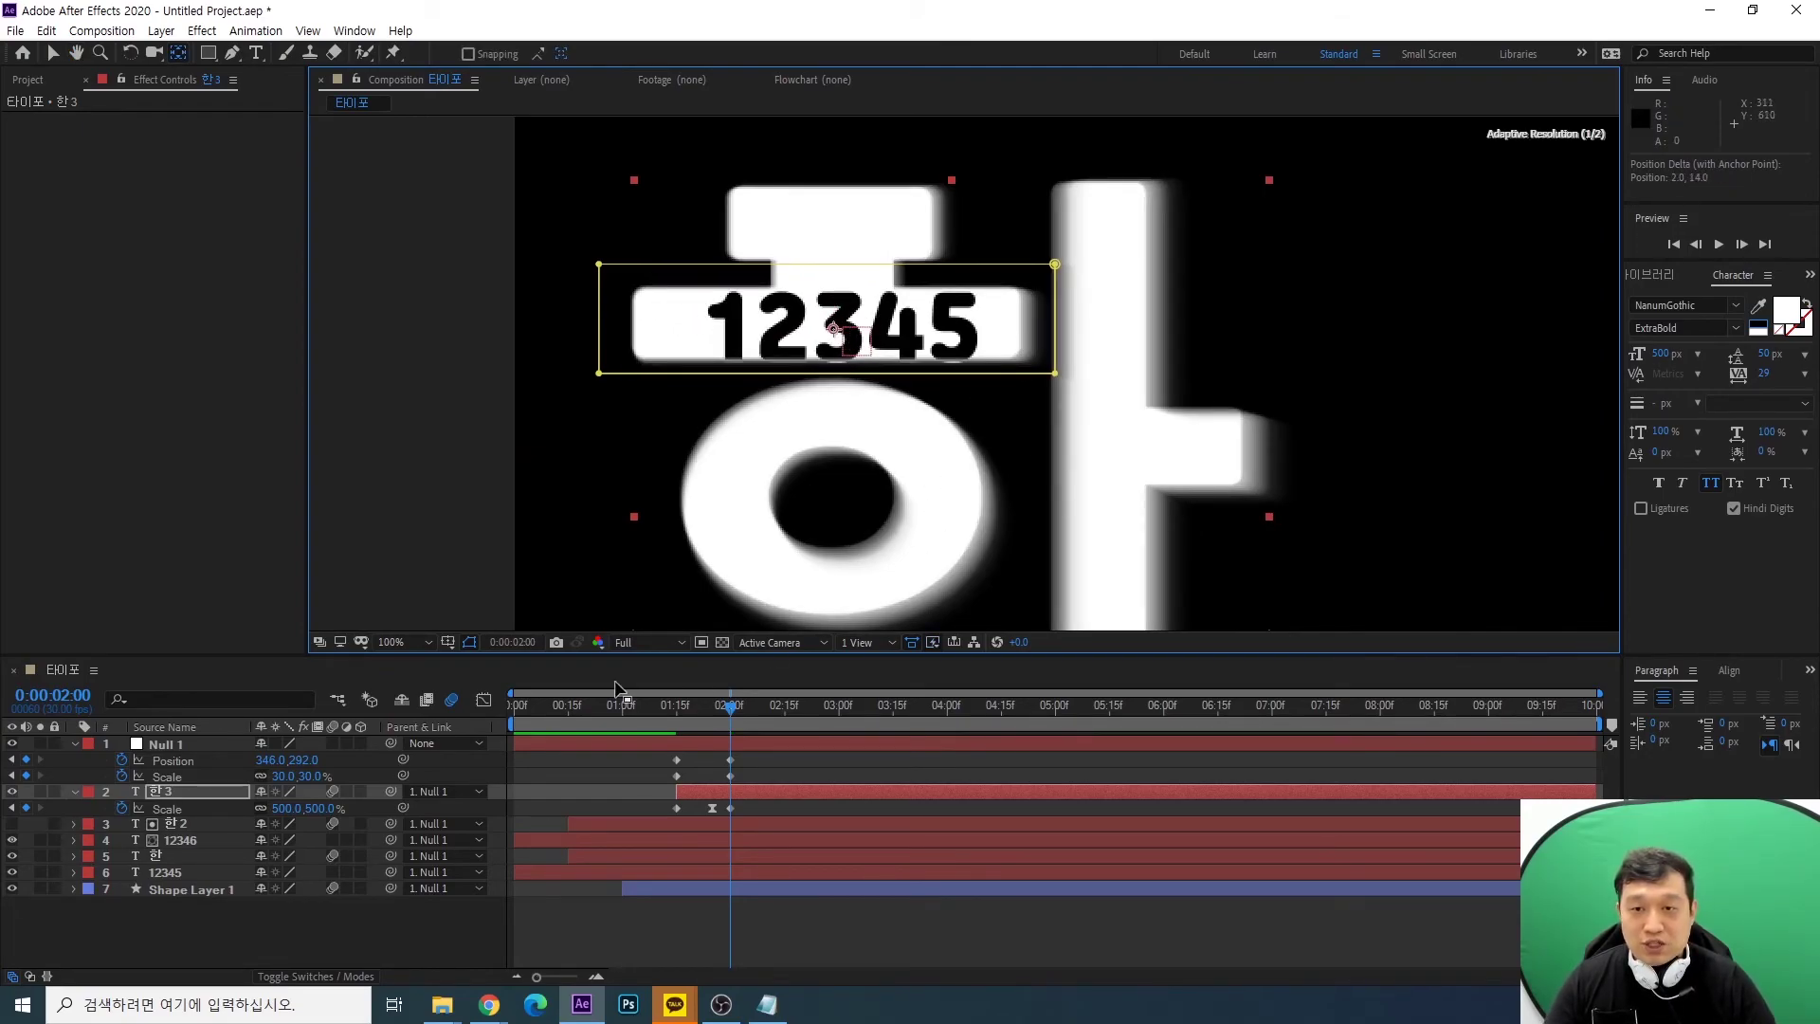
Check how the "한 3" layer scales between 0:00:01:15 and 0:00:02:00 with the whole frame in view
click(677, 705)
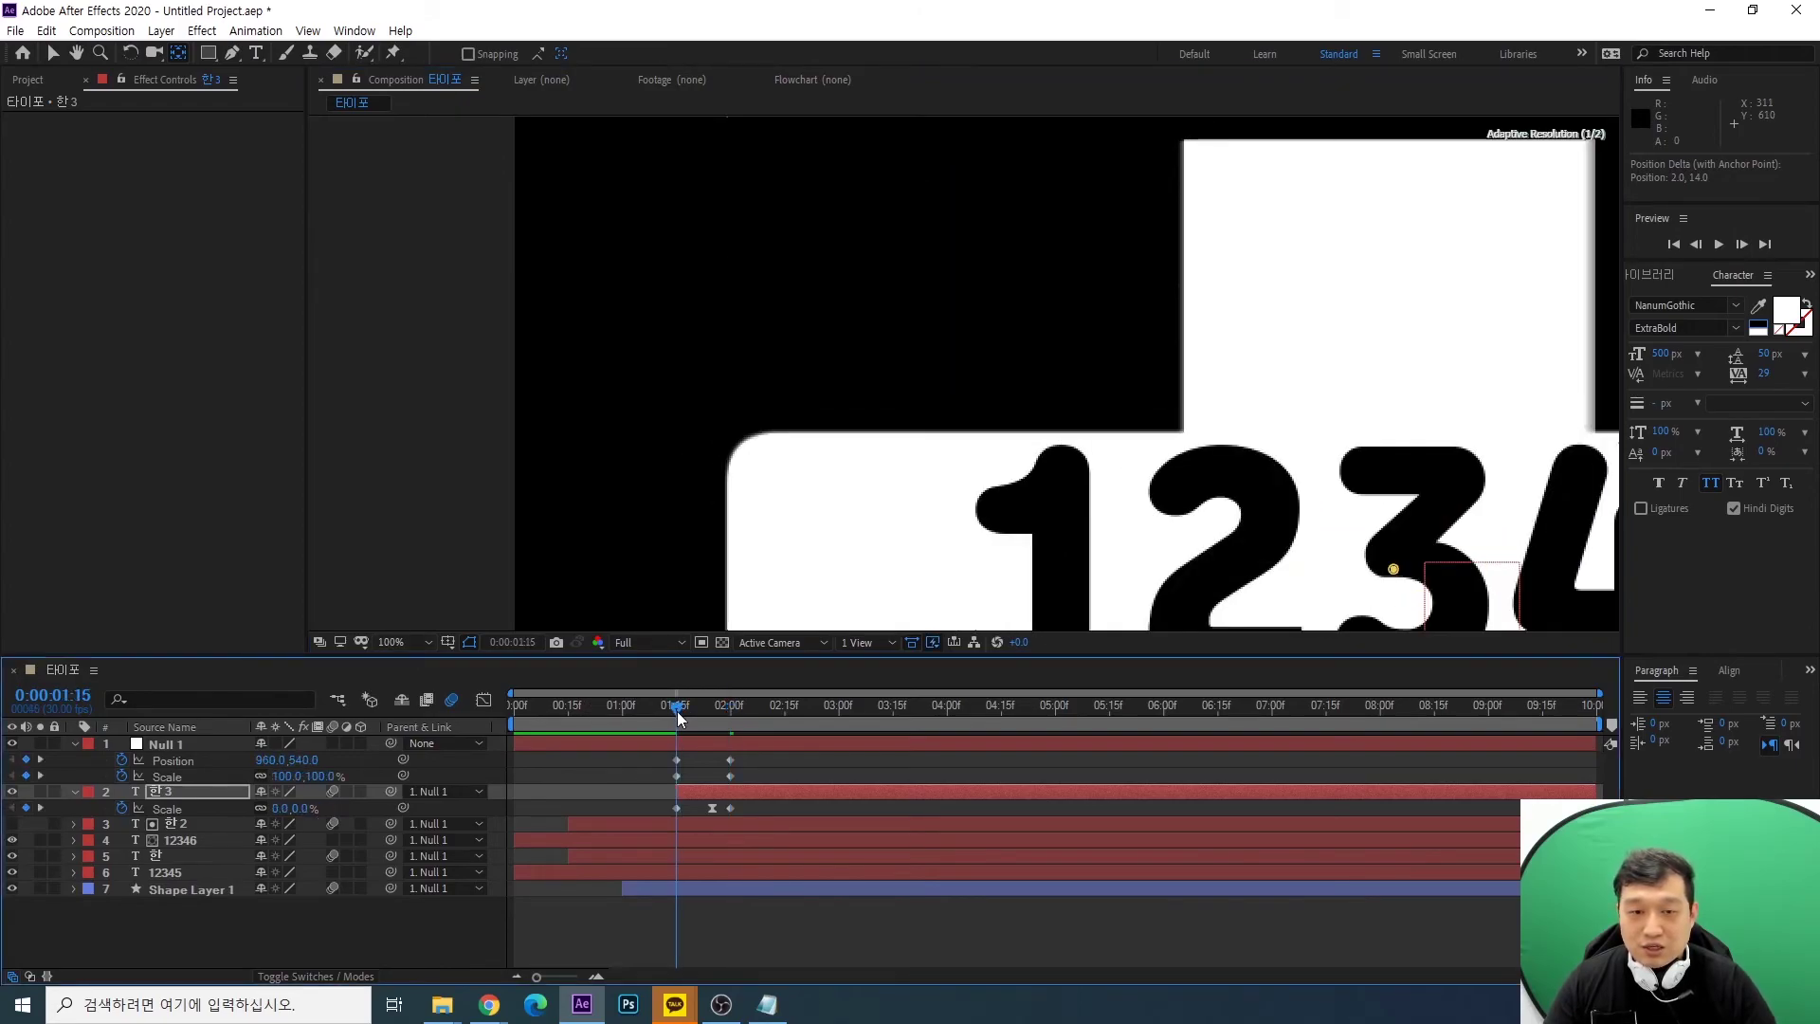
click(408, 641)
click(405, 301)
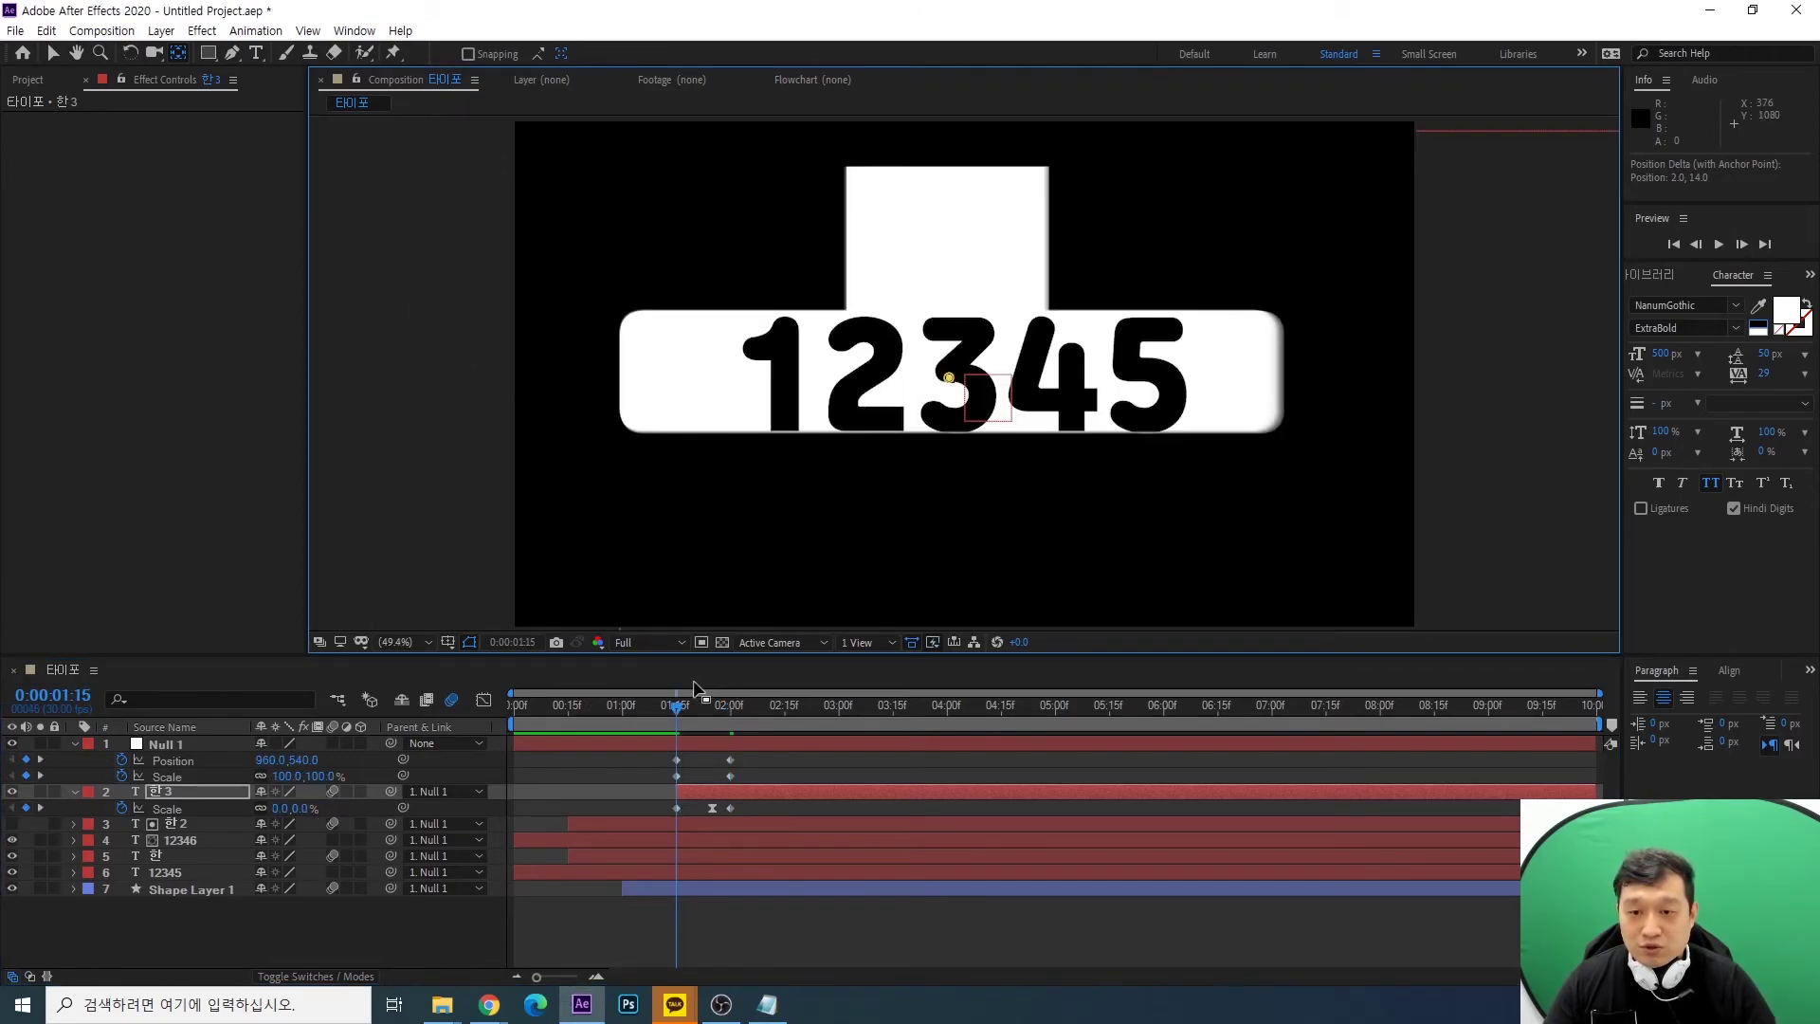
drag(674, 709, 730, 721)
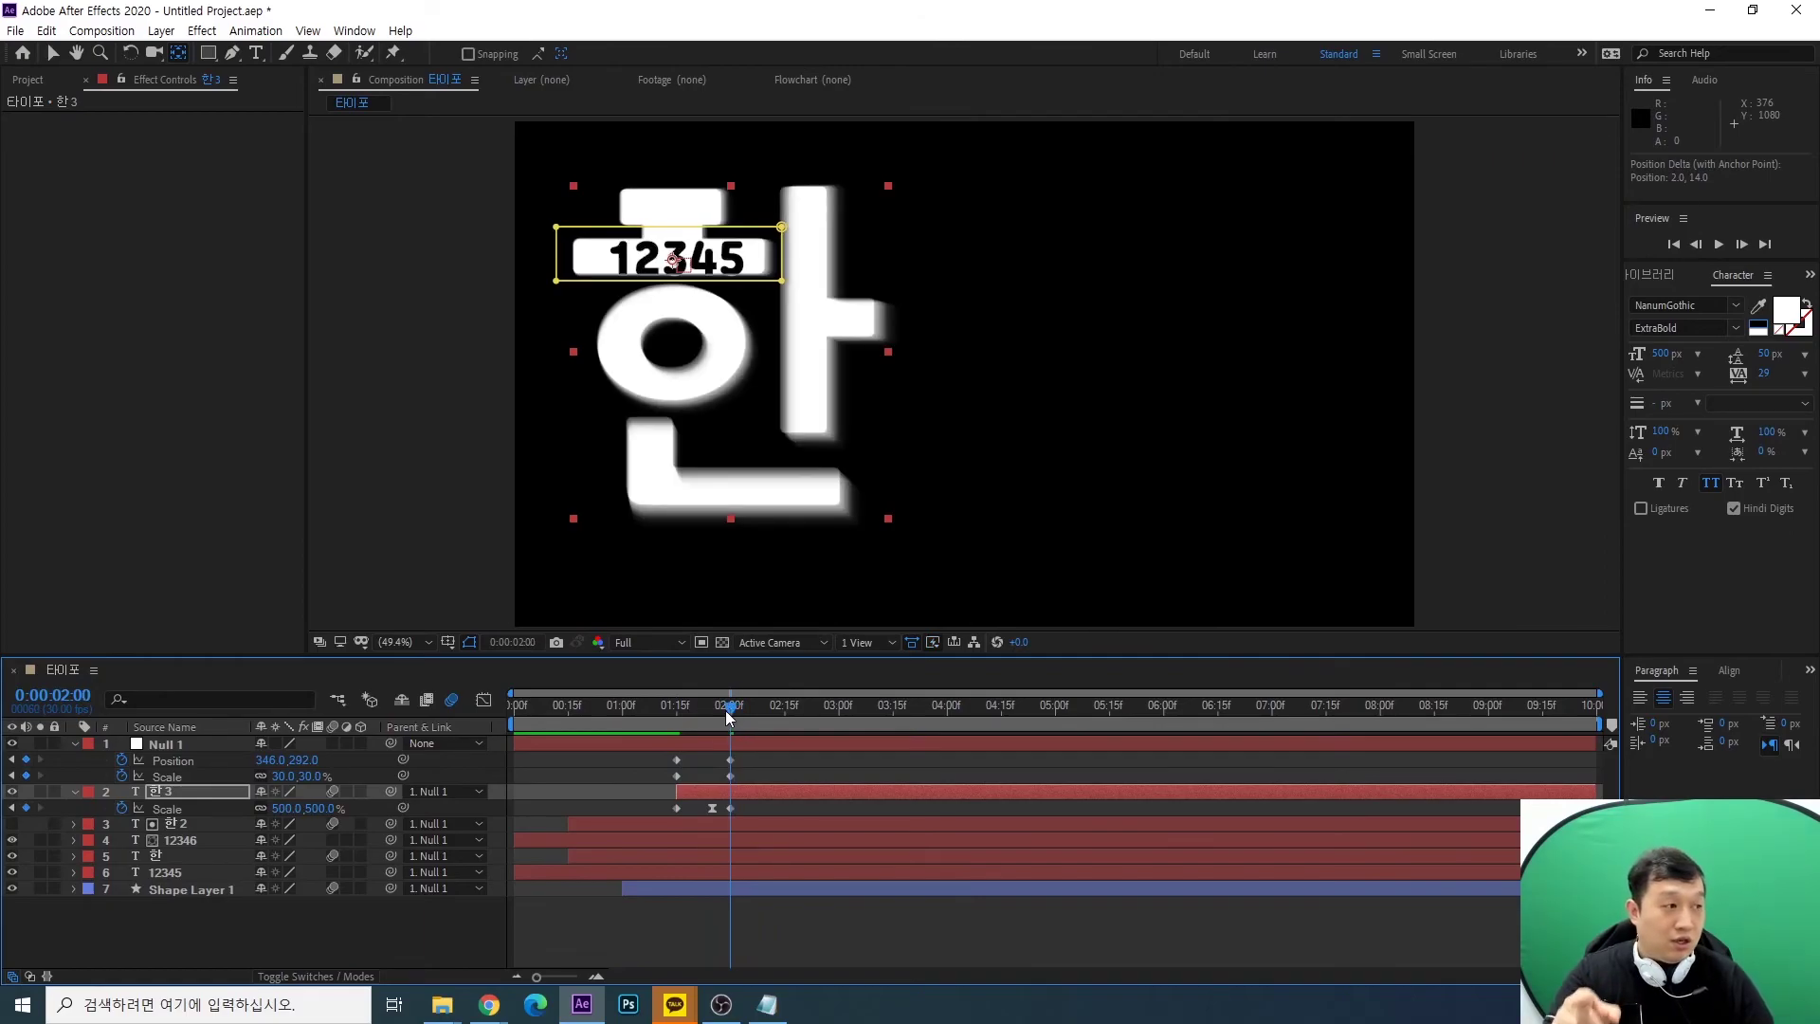
Move the "한 3" layer to the bottom of the layer stack and scrub through the animation to 0:00:02:03
click(53, 53)
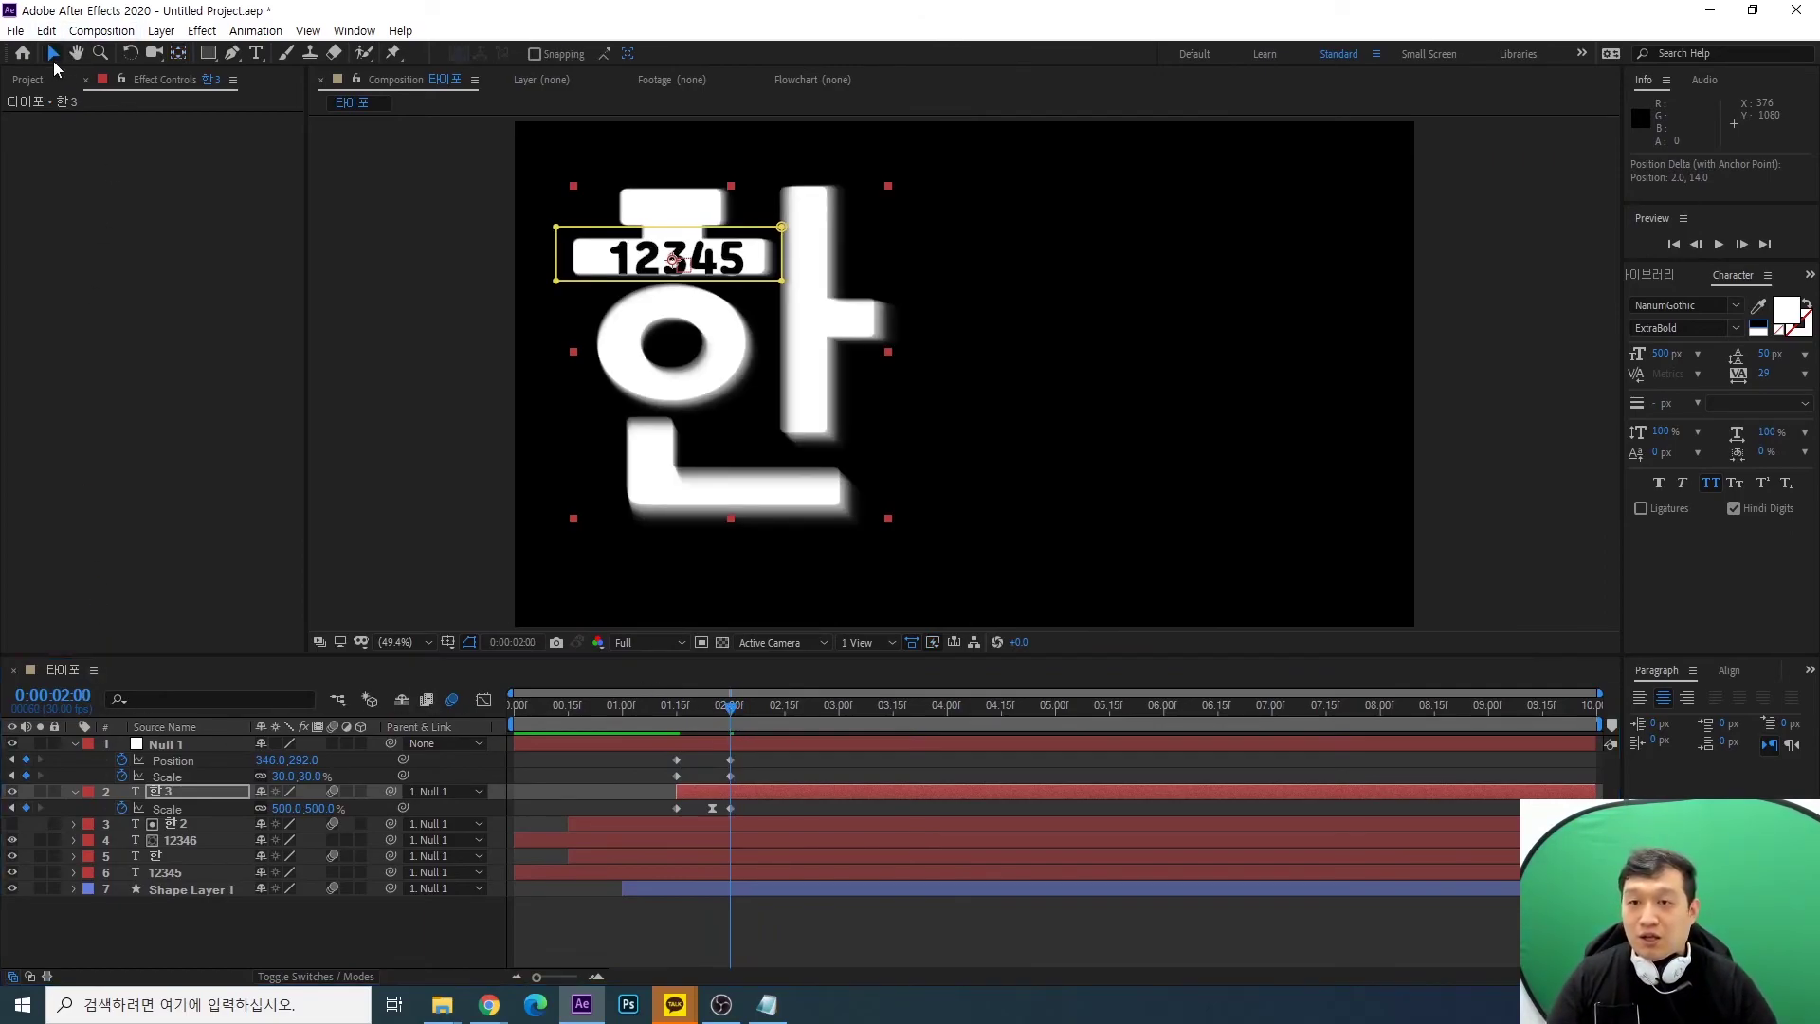
drag(199, 789, 213, 912)
drag(526, 705, 741, 747)
click(758, 747)
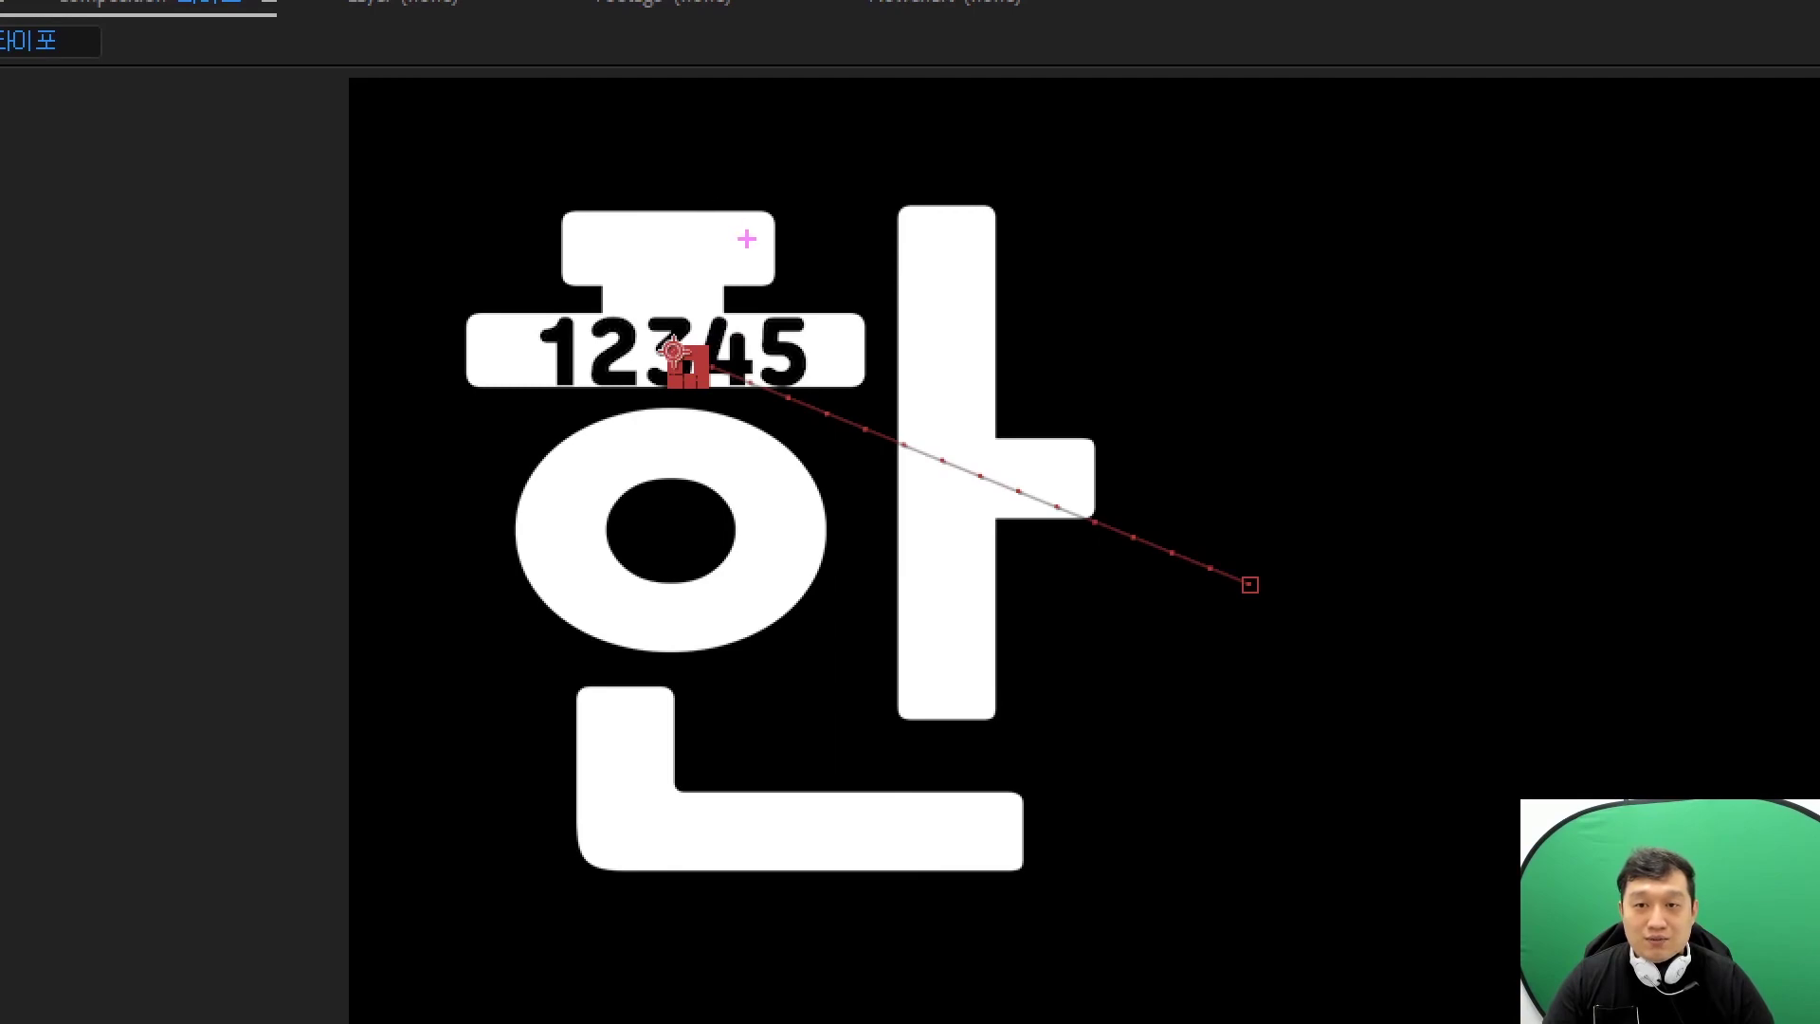
mouse_move(774, 262)
mouse_down()
mouse_move(749, 295)
mouse_move(564, 294)
mouse_move(532, 192)
mouse_move(781, 169)
mouse_move(833, 290)
mouse_up()
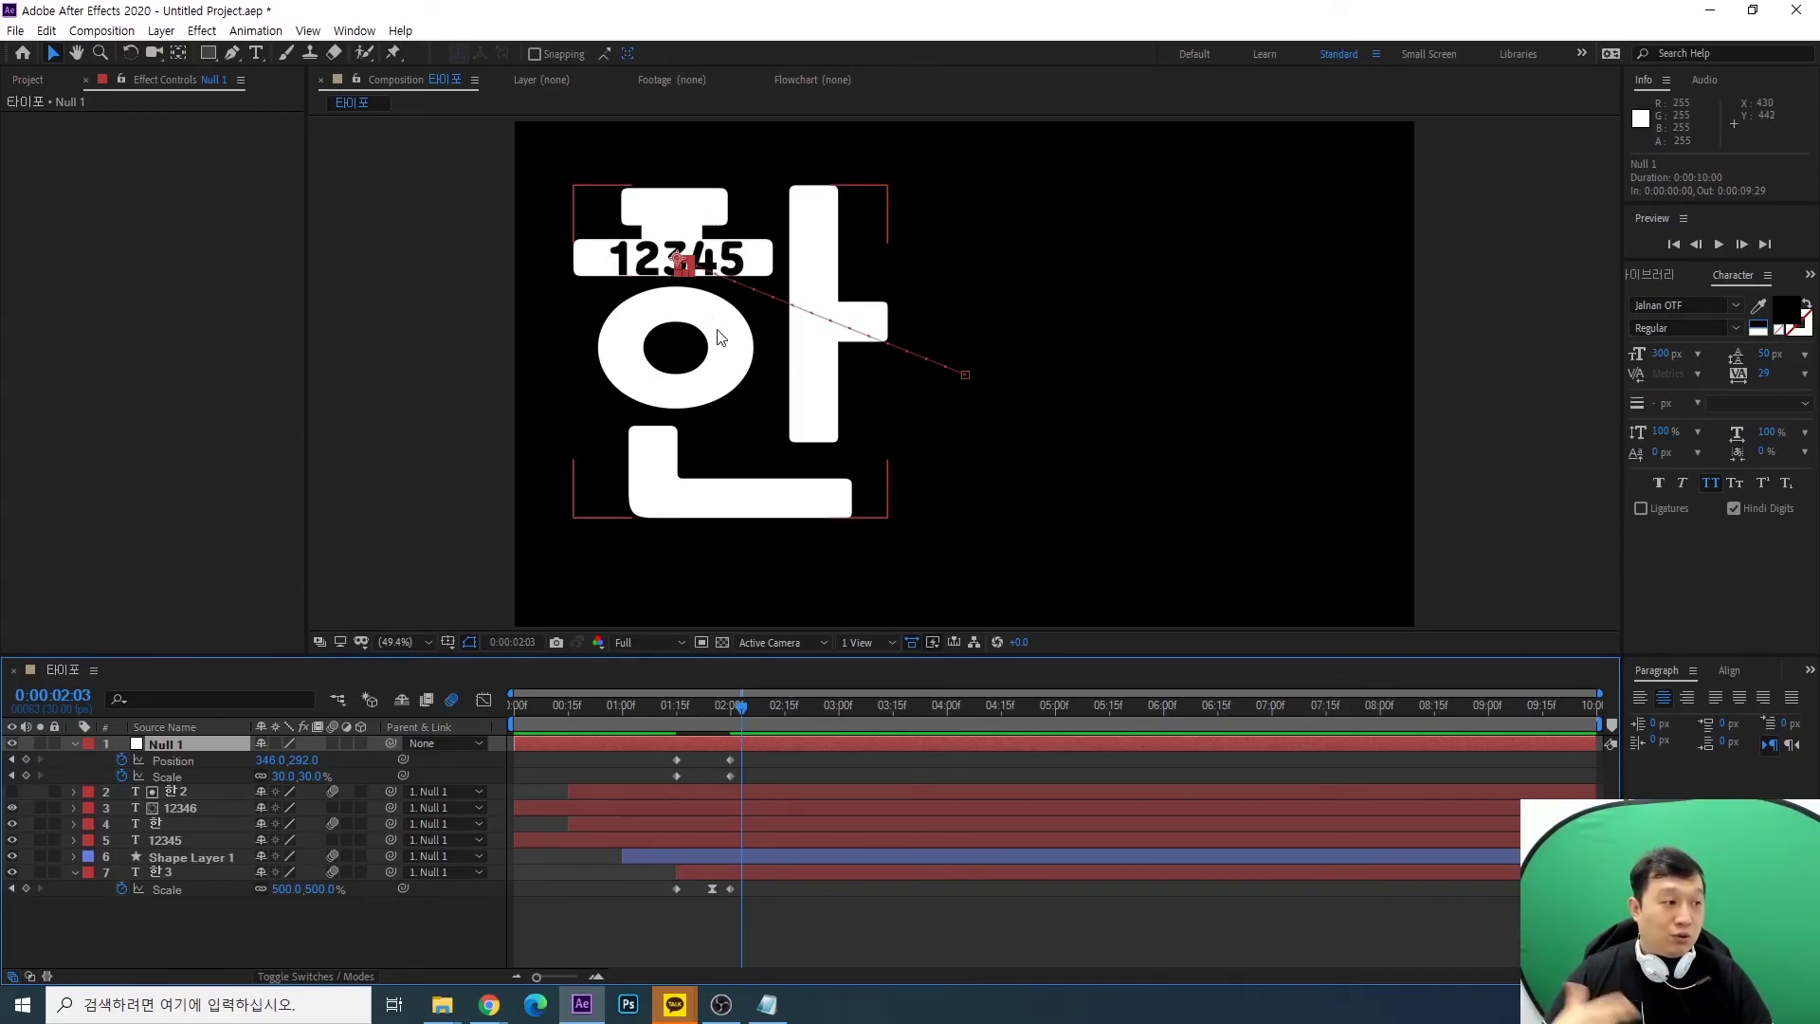
Collapse the Null 1 layer's properties and leave all layers deselected
click(73, 743)
drag(233, 925, 47, 721)
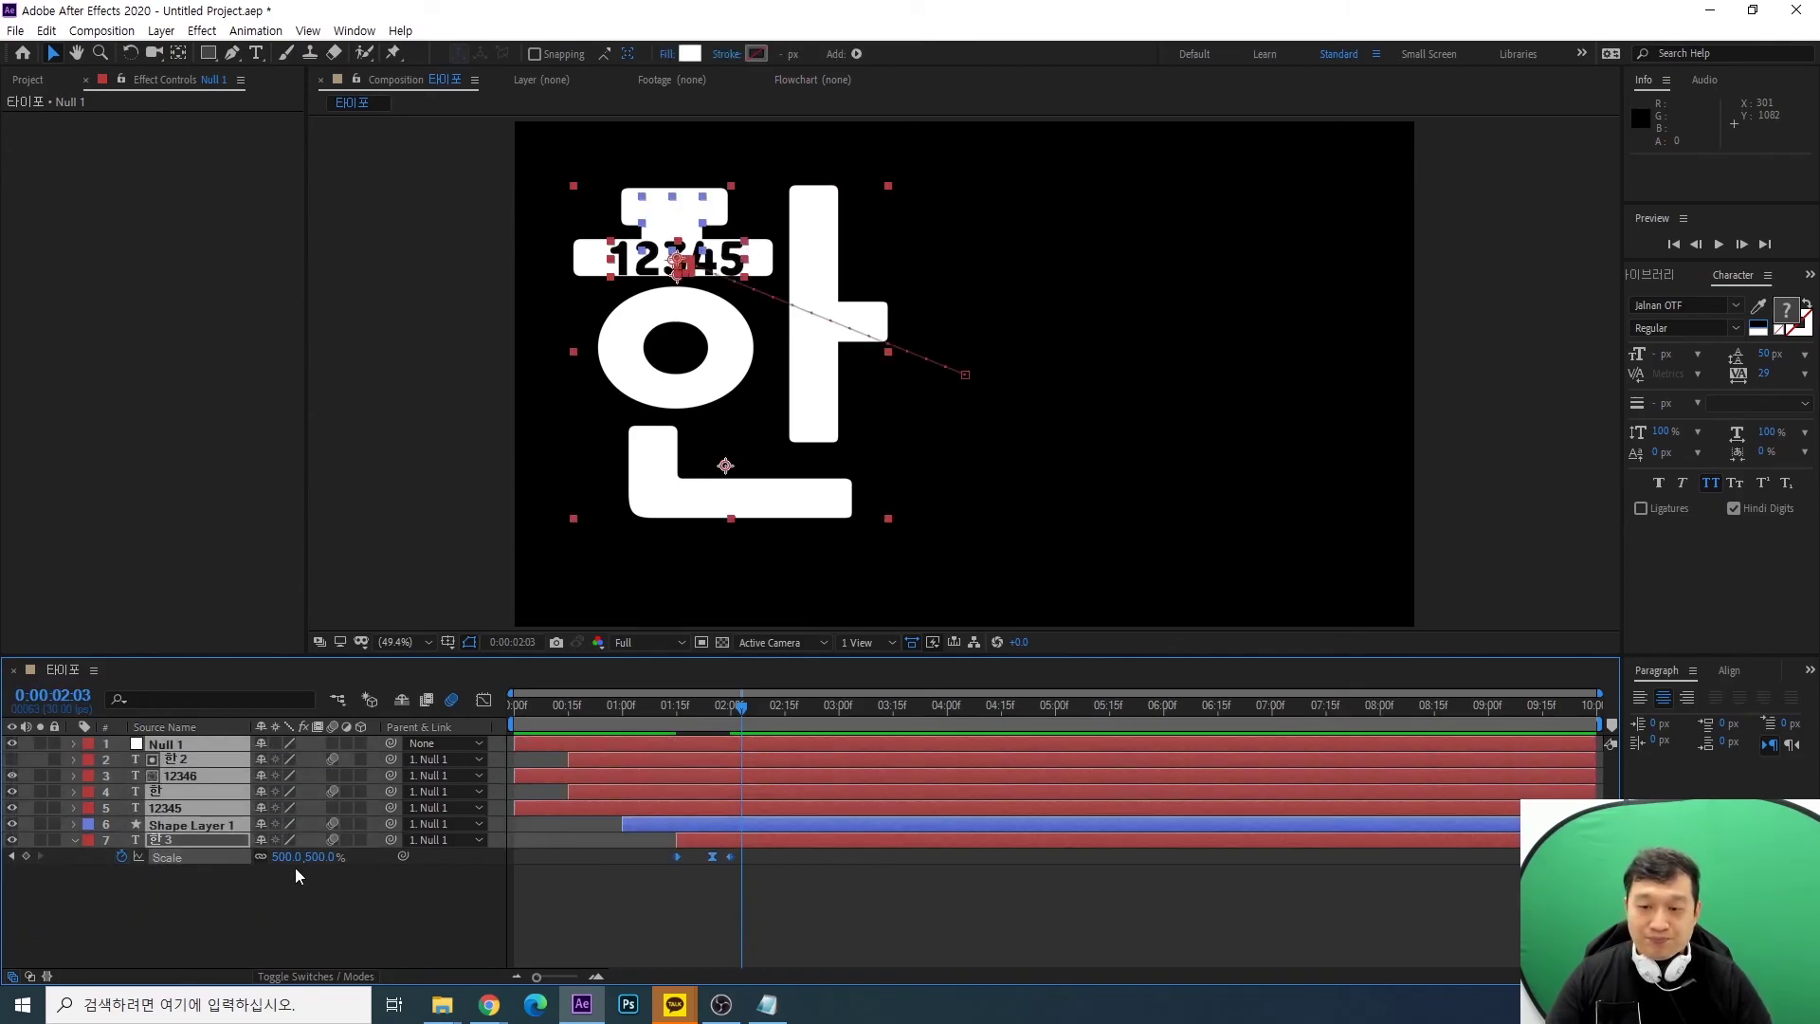
click(355, 921)
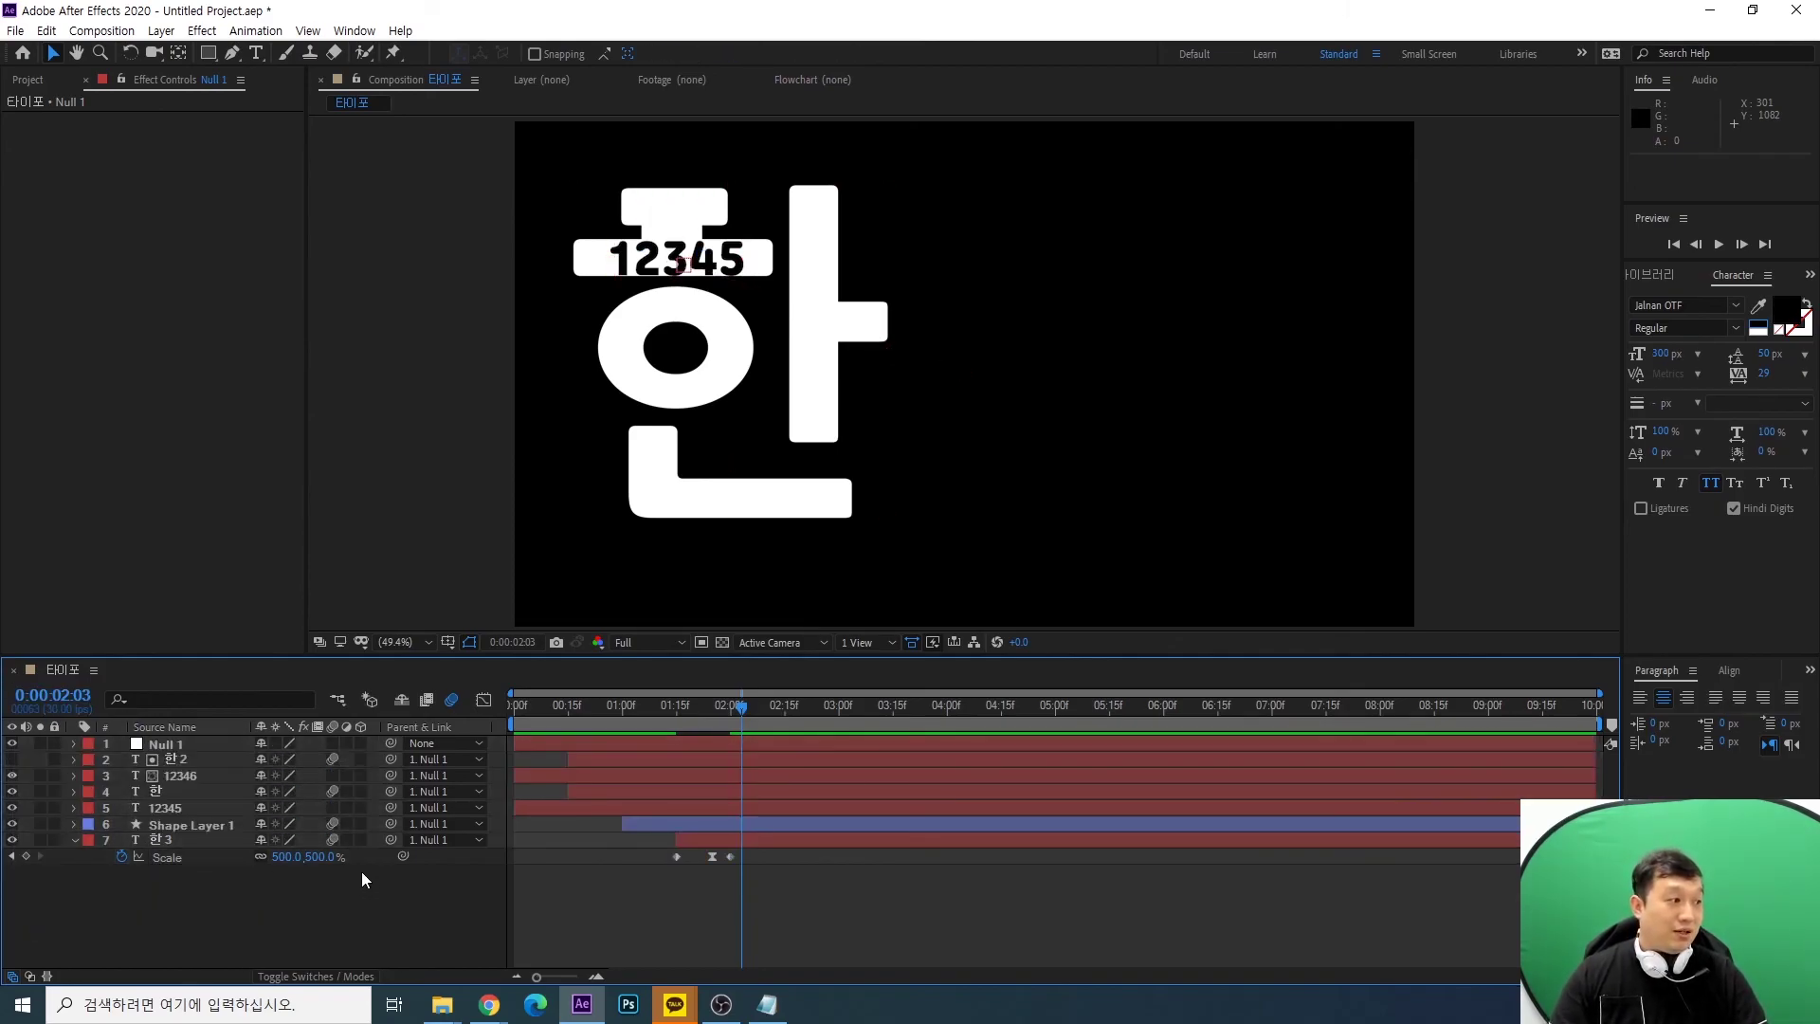